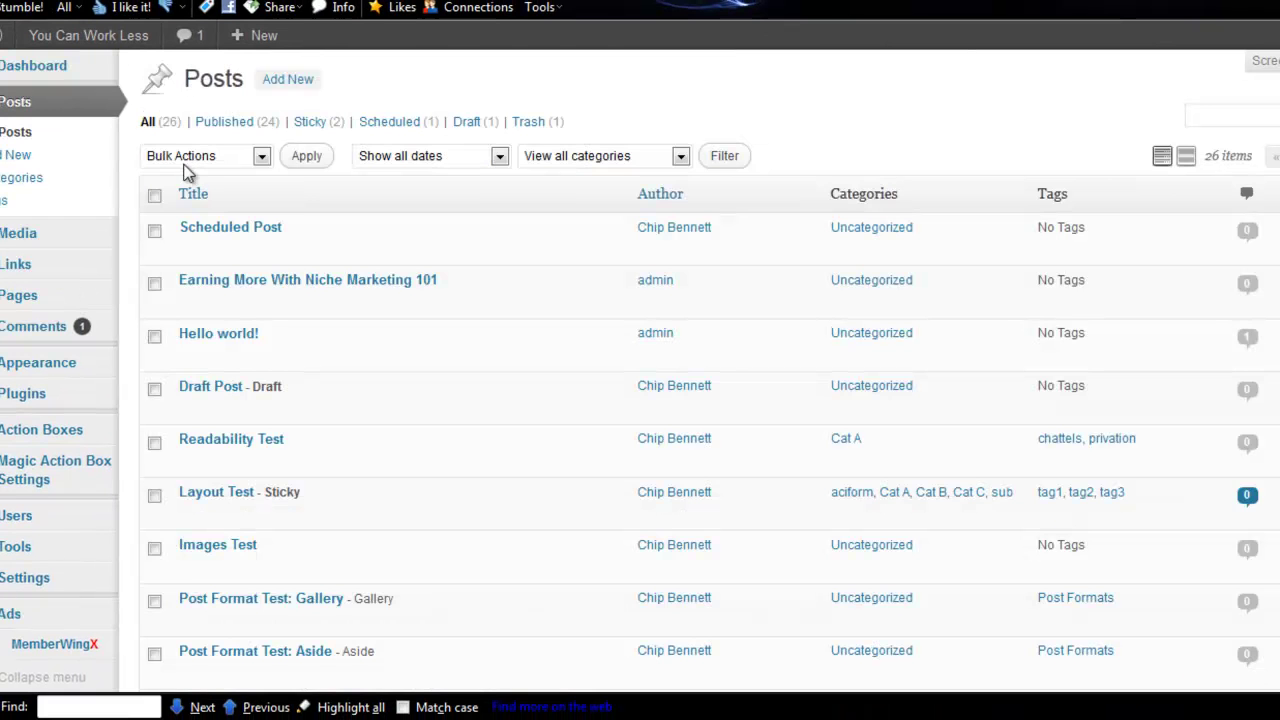
Step: Look through the posts list and open the post "Layout Test" for editing
scroll(229, 246, "down", 2)
scroll(640, 370, "down", 2)
scroll(640, 370, "up", 3)
scroll(640, 370, "down", 8)
scroll(837, 357, "up", 10)
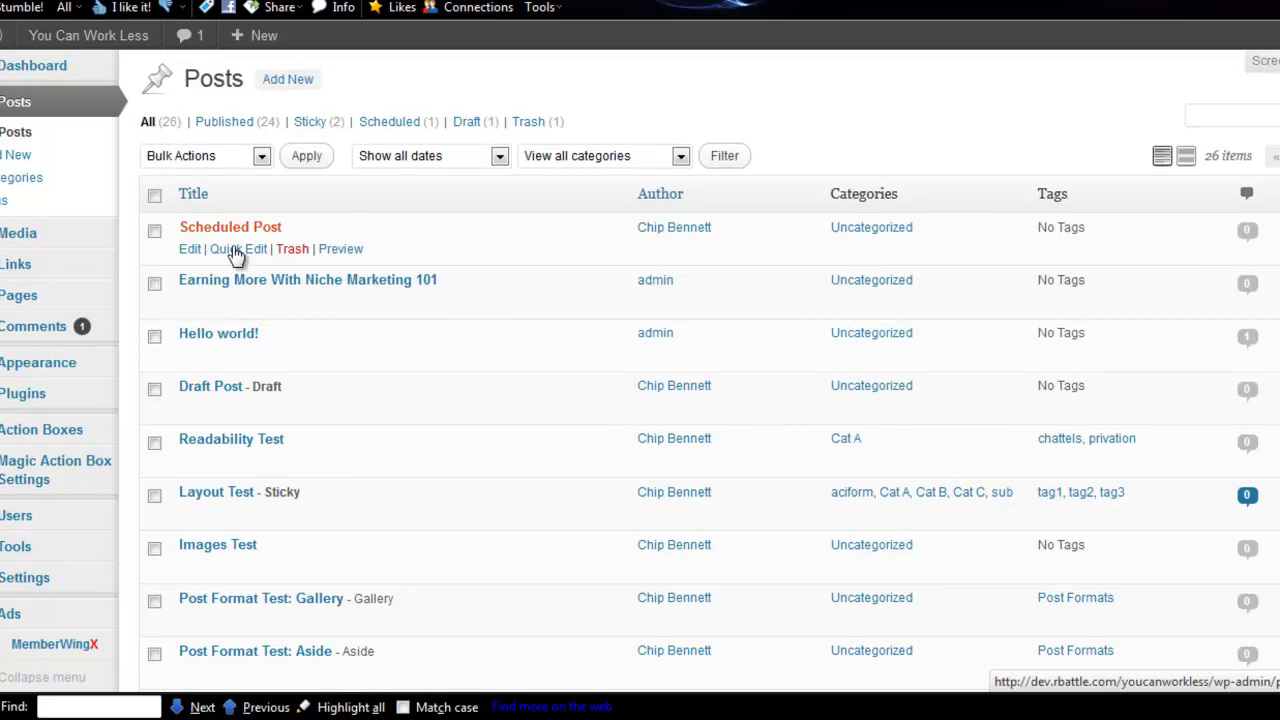
left_click(222, 500)
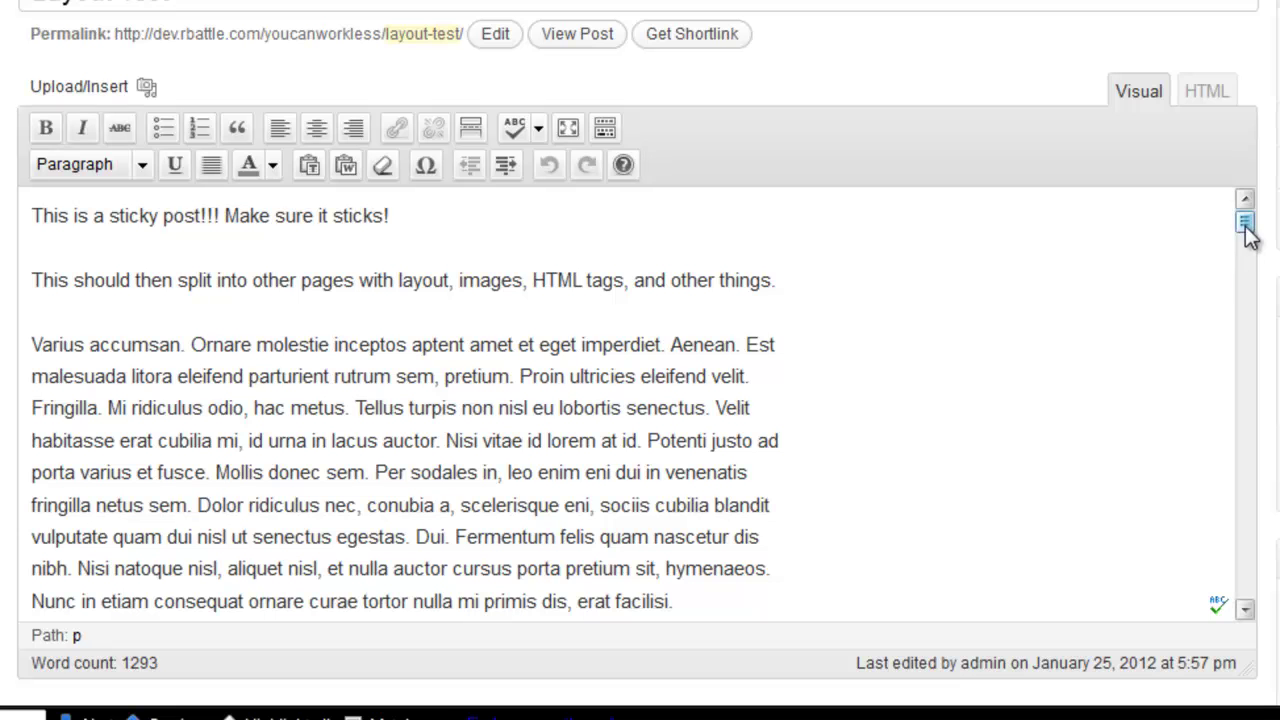
Step: View the paragraph format options available for the post's body text without changing the format
mouse_move(1249, 223)
left_mouse_down()
mouse_move(1258, 230)
mouse_move(1253, 216)
left_mouse_up()
left_click(140, 165)
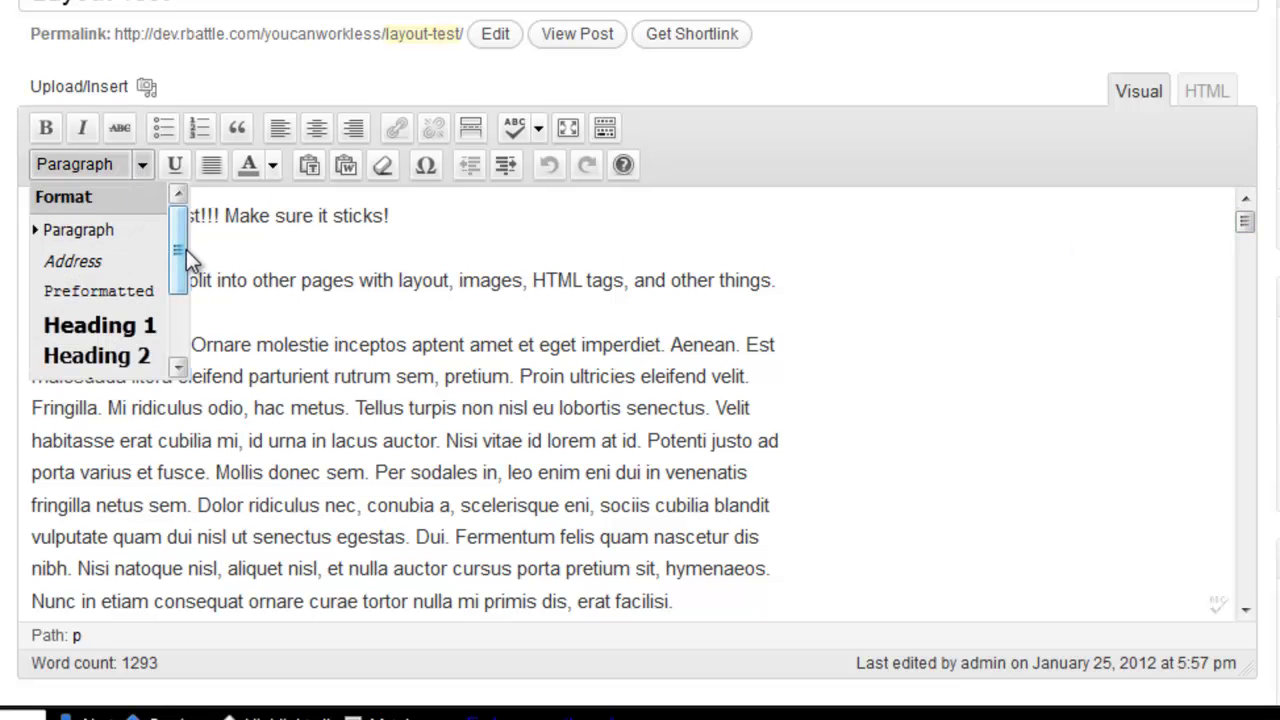
left_click_drag(179, 244, 112, 181)
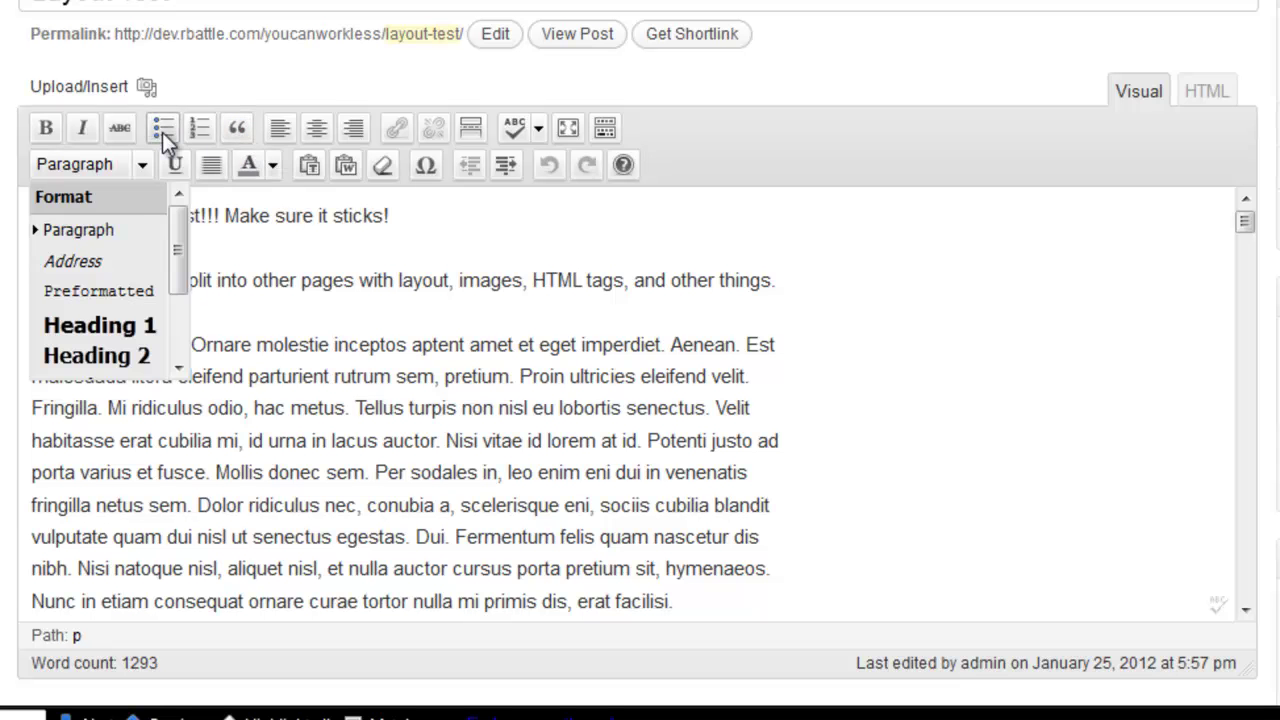
left_click(362, 319)
Step: Show the post body's HTML source and return to the visual editor
left_click(1203, 92)
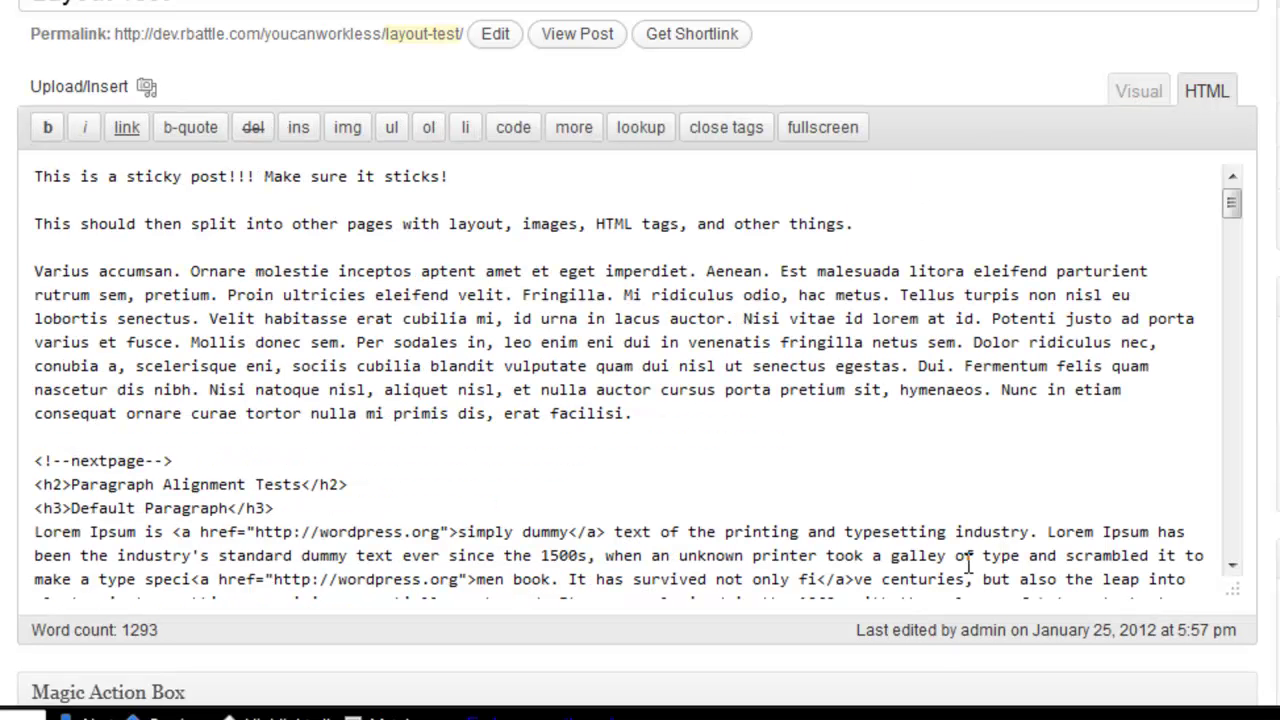
left_click_drag(1232, 205, 1267, 200)
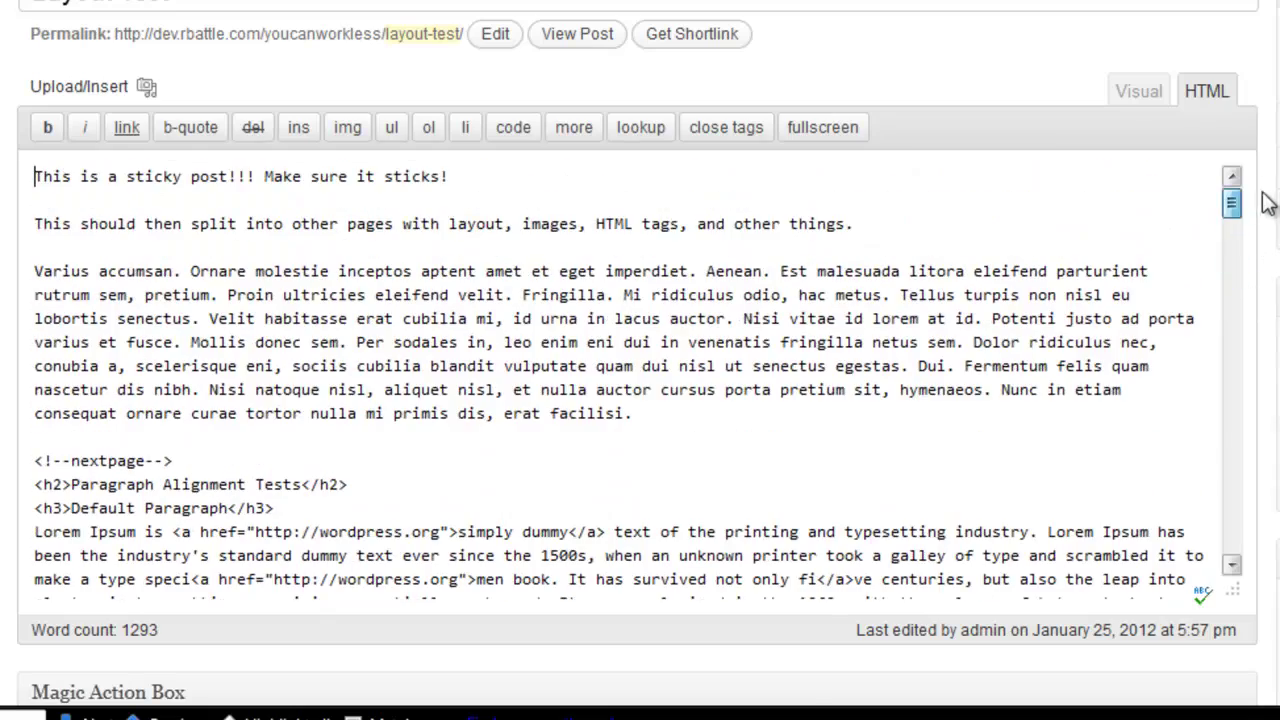
left_click(1140, 92)
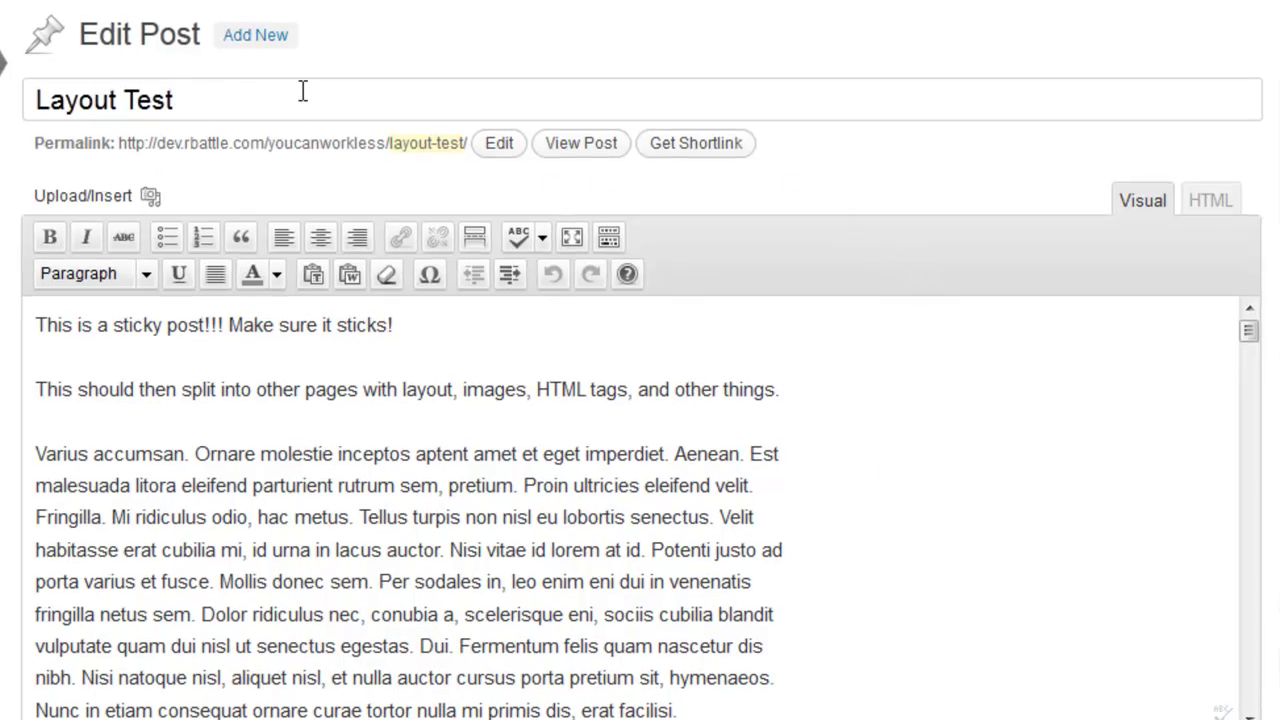
Step: Examine the post's title and its permalink, including the layout-test slug, highlighting each in turn
left_click_drag(620, 90, 32, 102)
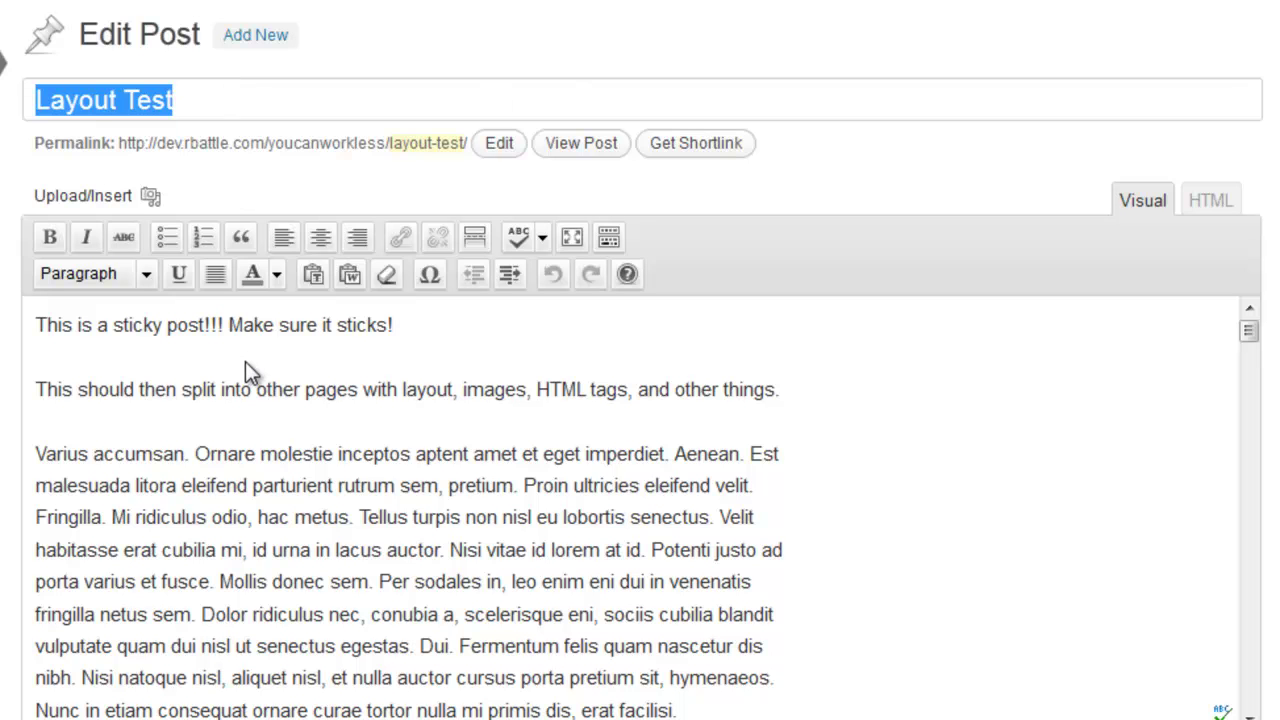
left_click_drag(119, 143, 466, 143)
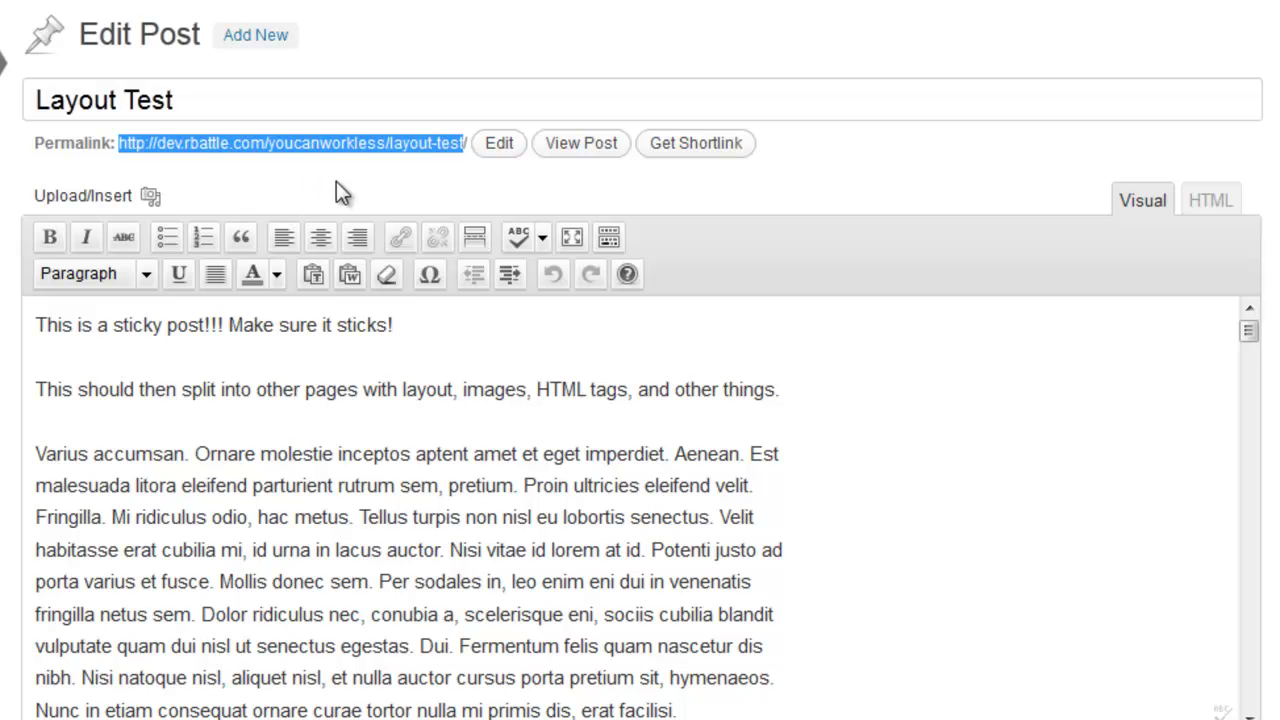
left_click(374, 182)
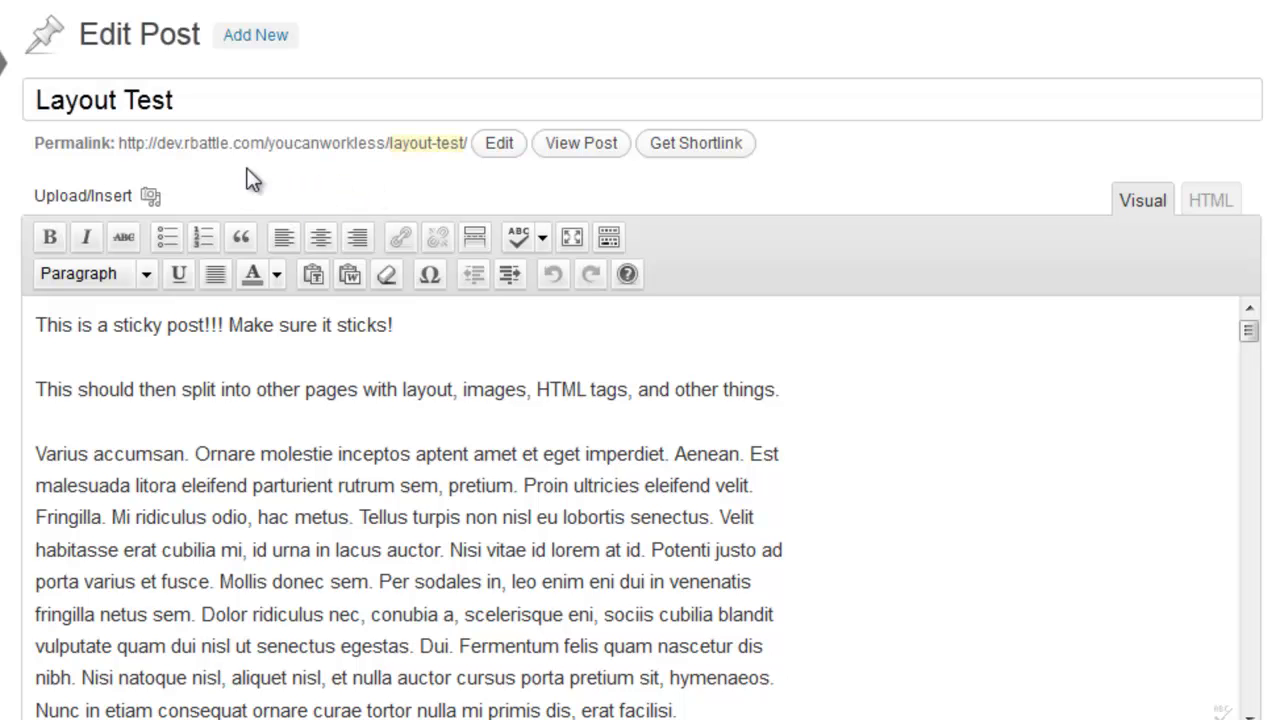
left_click_drag(389, 143, 470, 143)
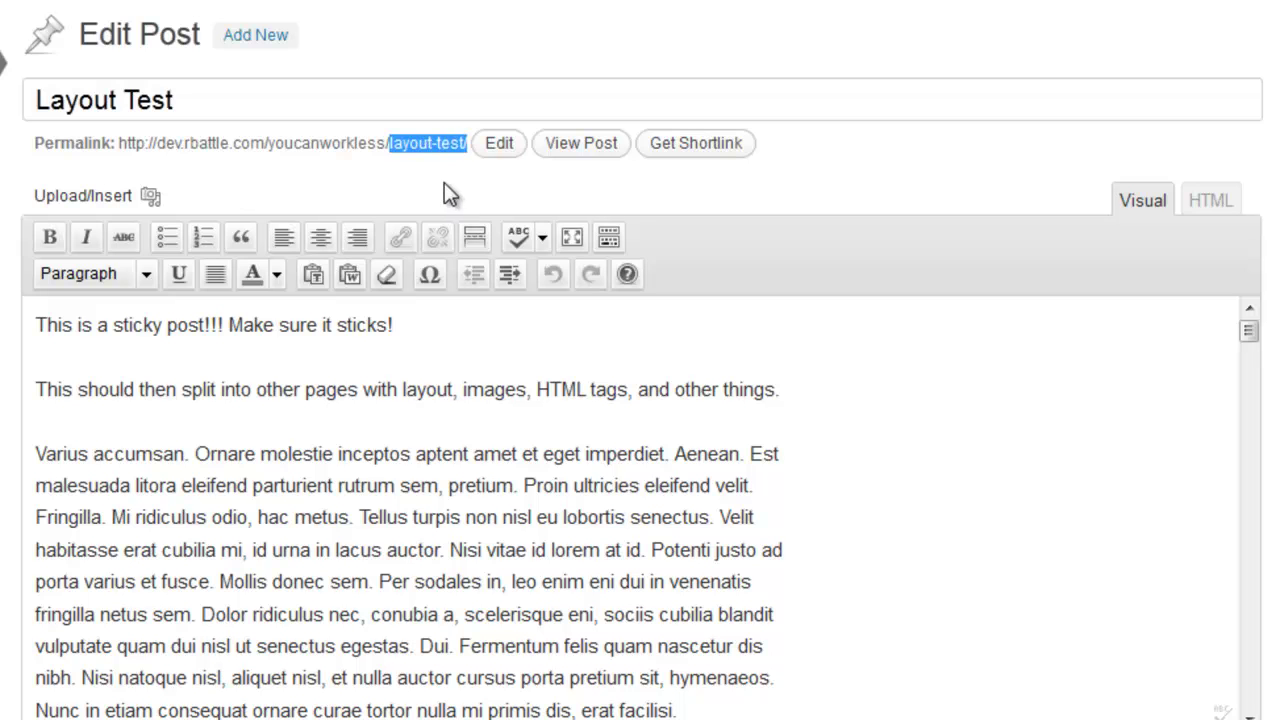
left_click(444, 183)
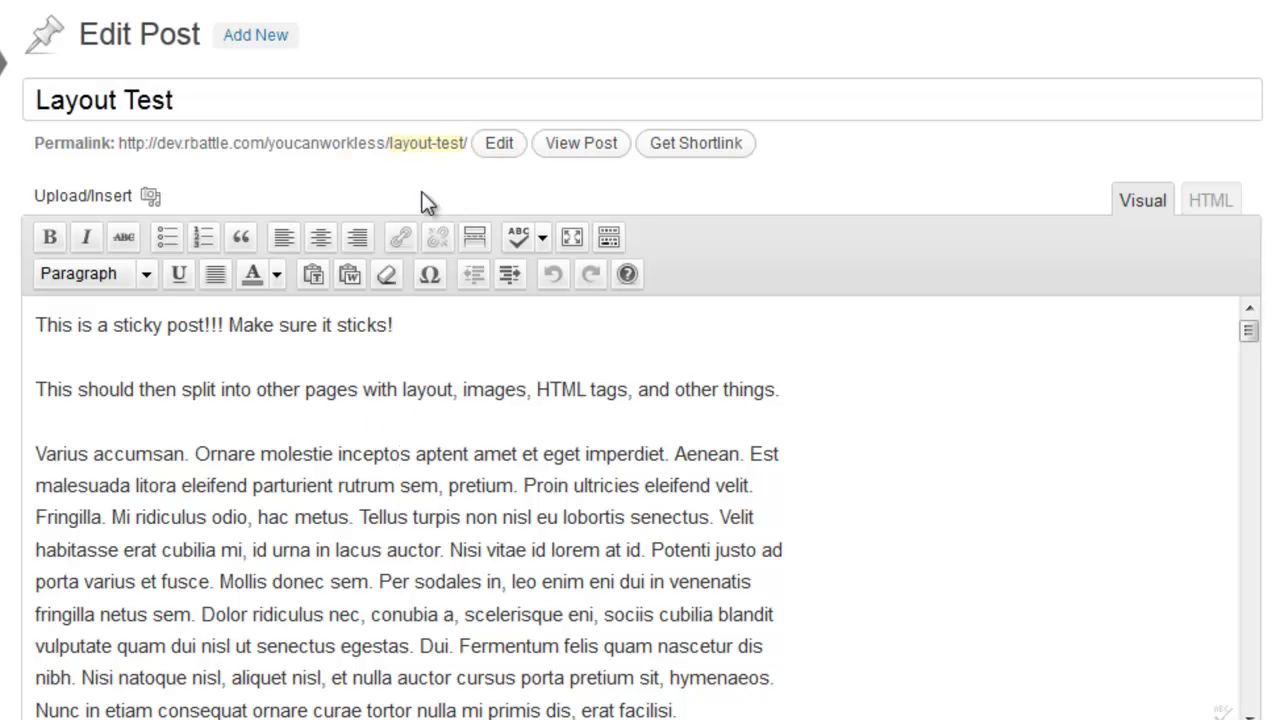
left_click_drag(389, 143, 468, 145)
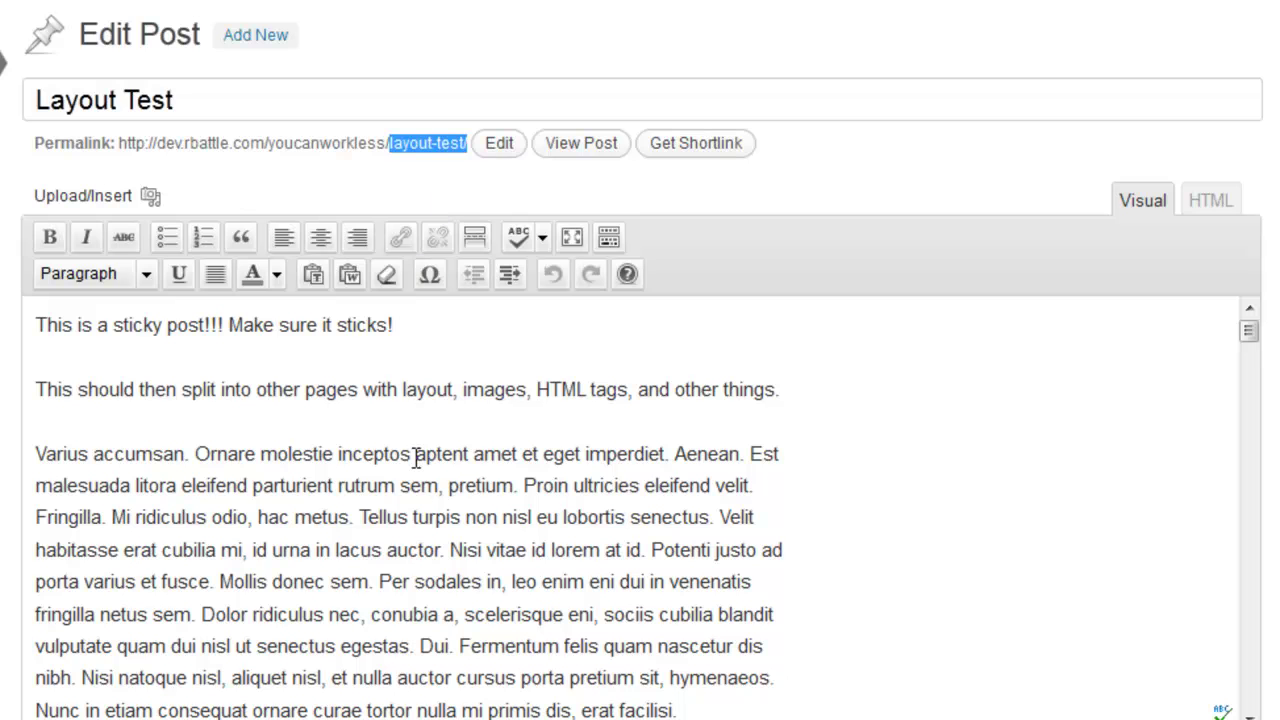
left_click(506, 456)
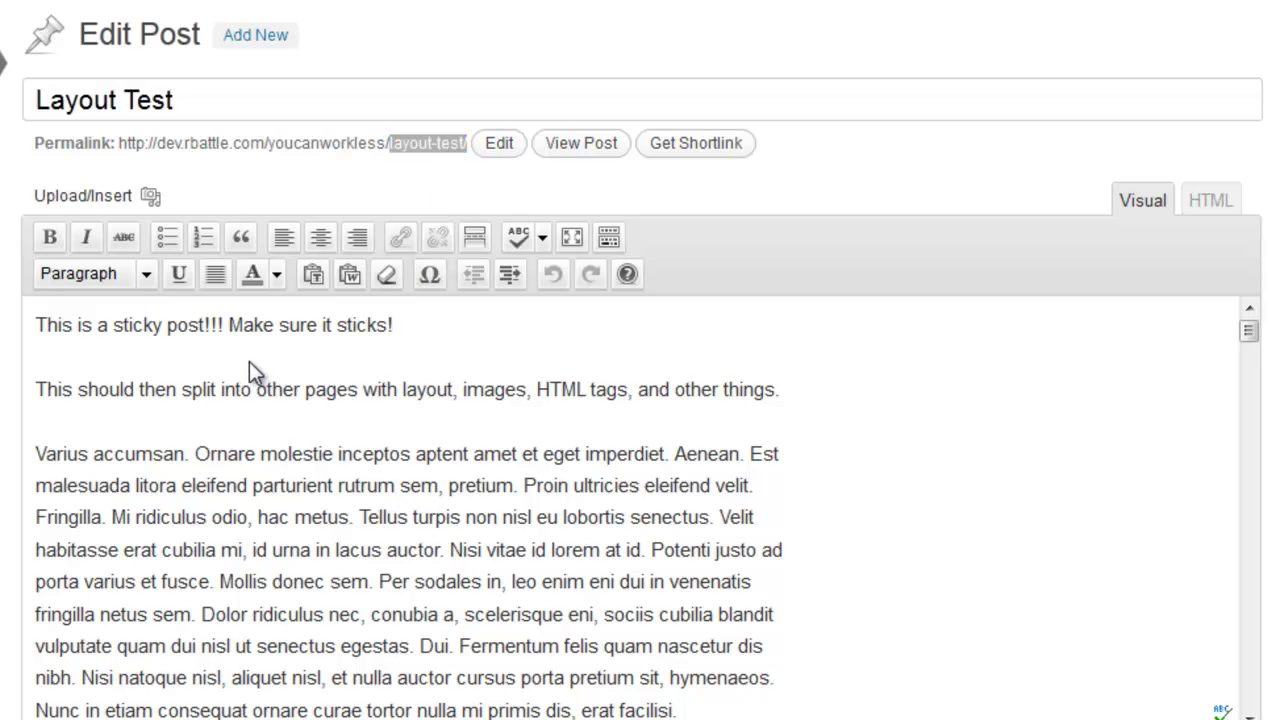
left_click(512, 165)
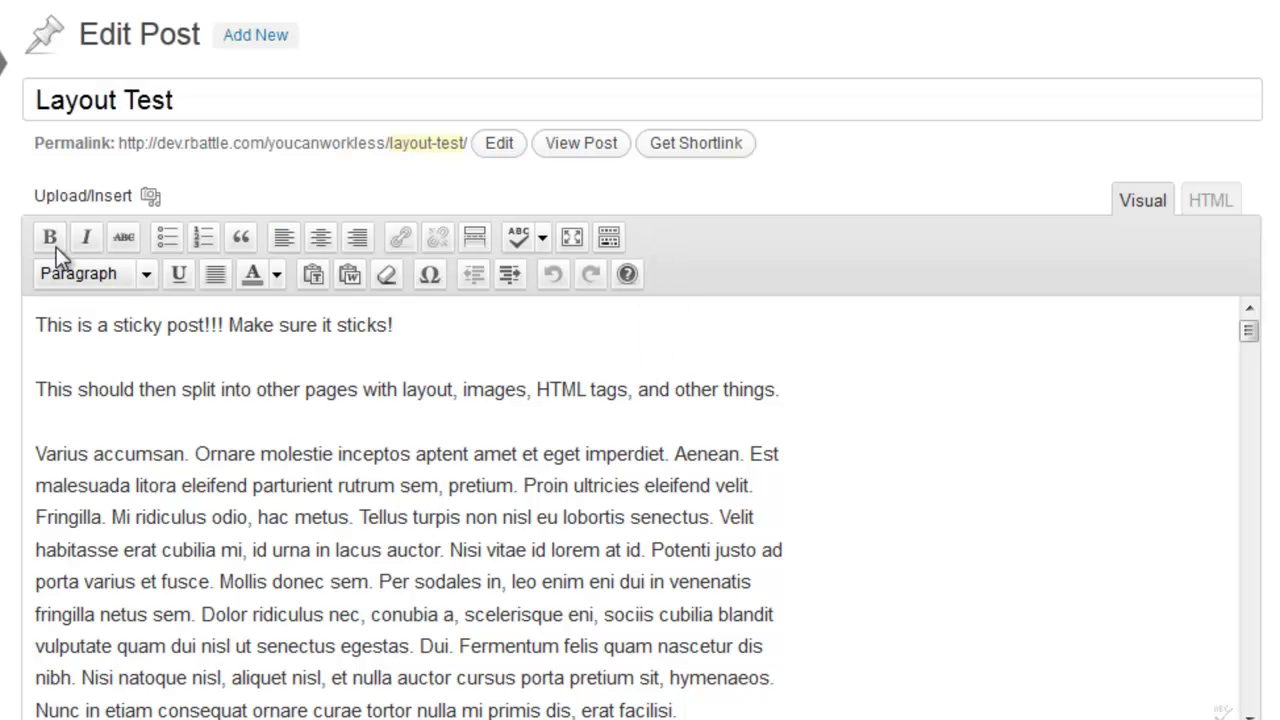
Step: Hide the editor's second row of formatting tools and show it again
left_click(610, 240)
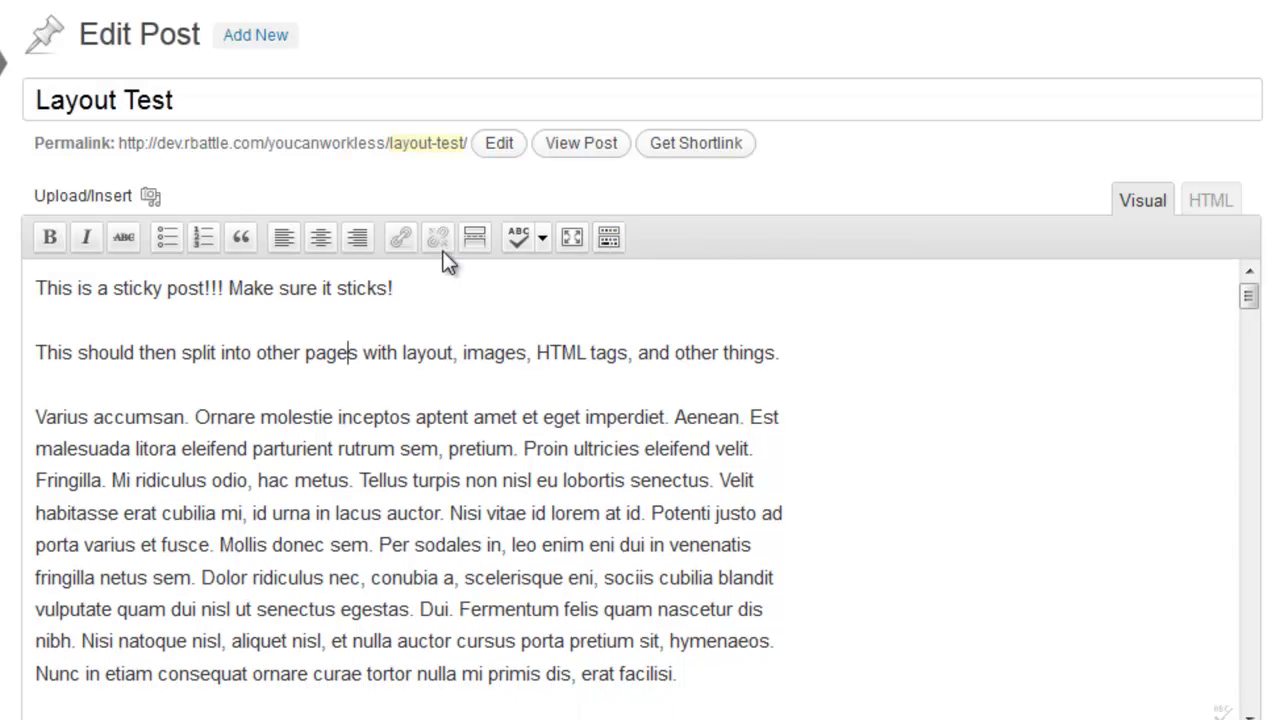
left_click(610, 240)
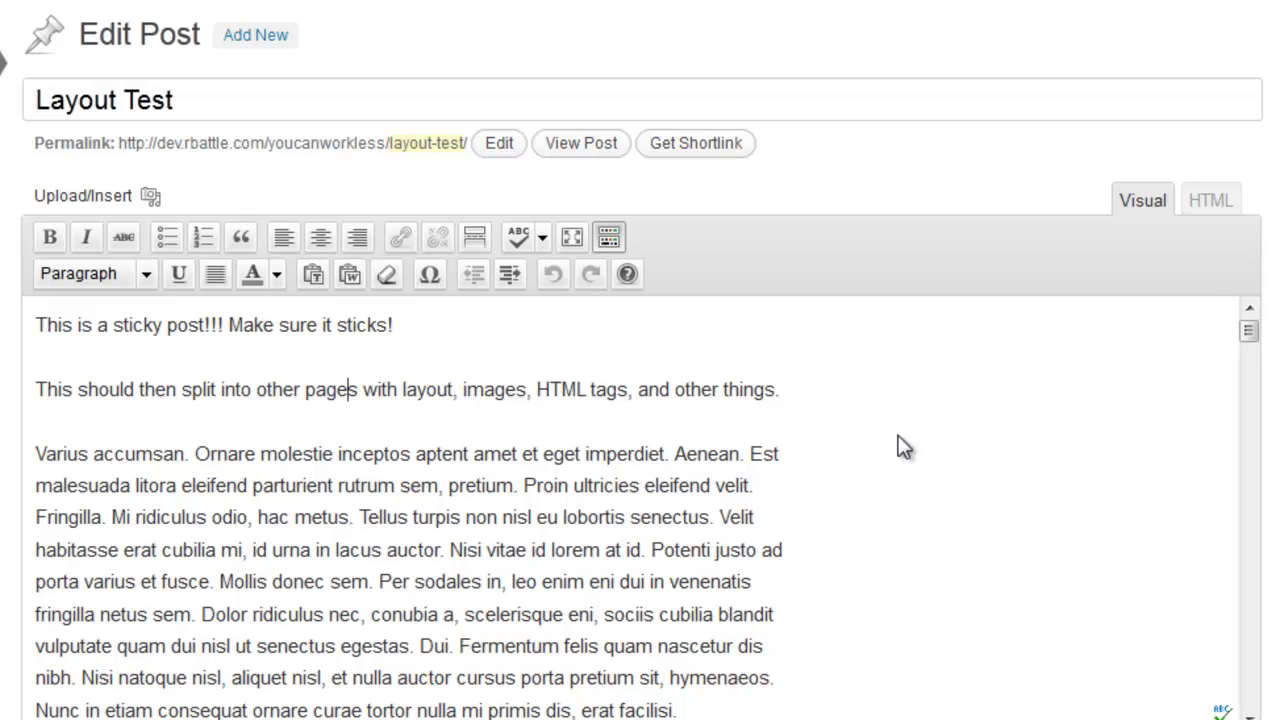
scroll(640, 360, "down", 1)
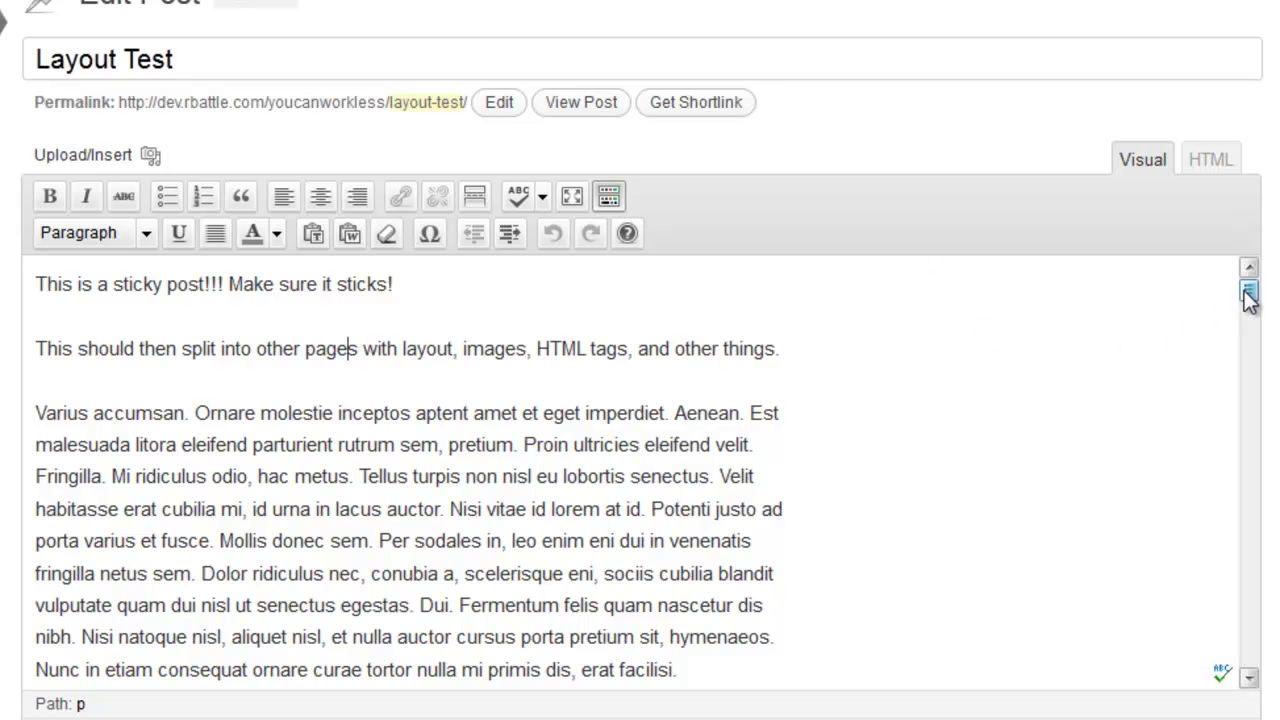
mouse_move(1248, 292)
left_mouse_down()
mouse_move(1247, 337)
mouse_move(1246, 282)
left_mouse_up()
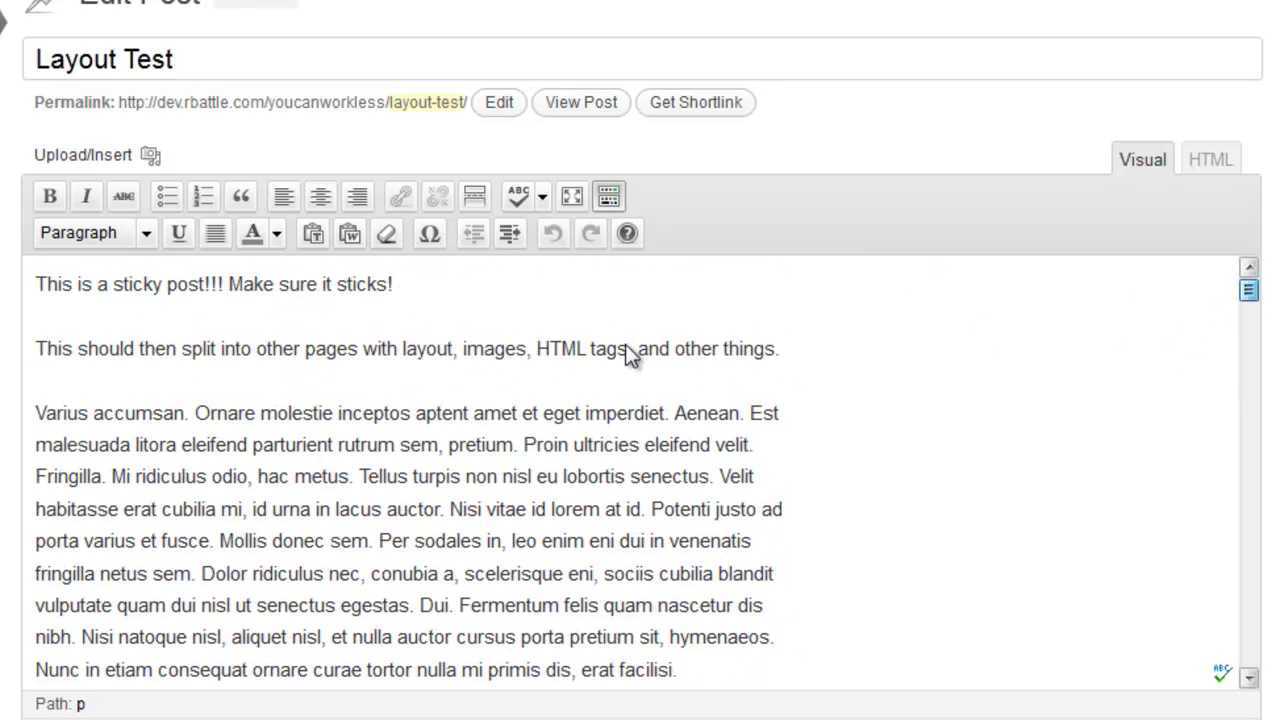
left_click(282, 444)
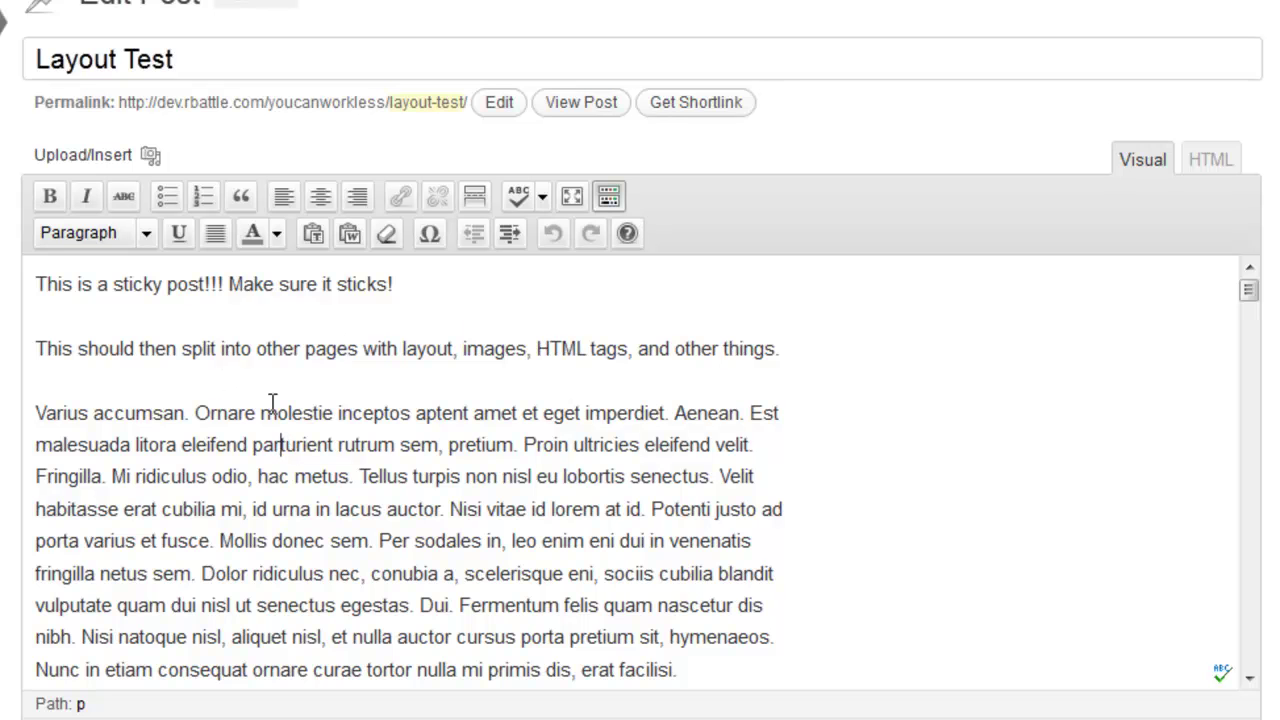
Step: Open the live version of the "Layout Test" post and look through its content
left_click_drag(781, 343, 54, 366)
left_click(748, 358)
left_click(582, 104)
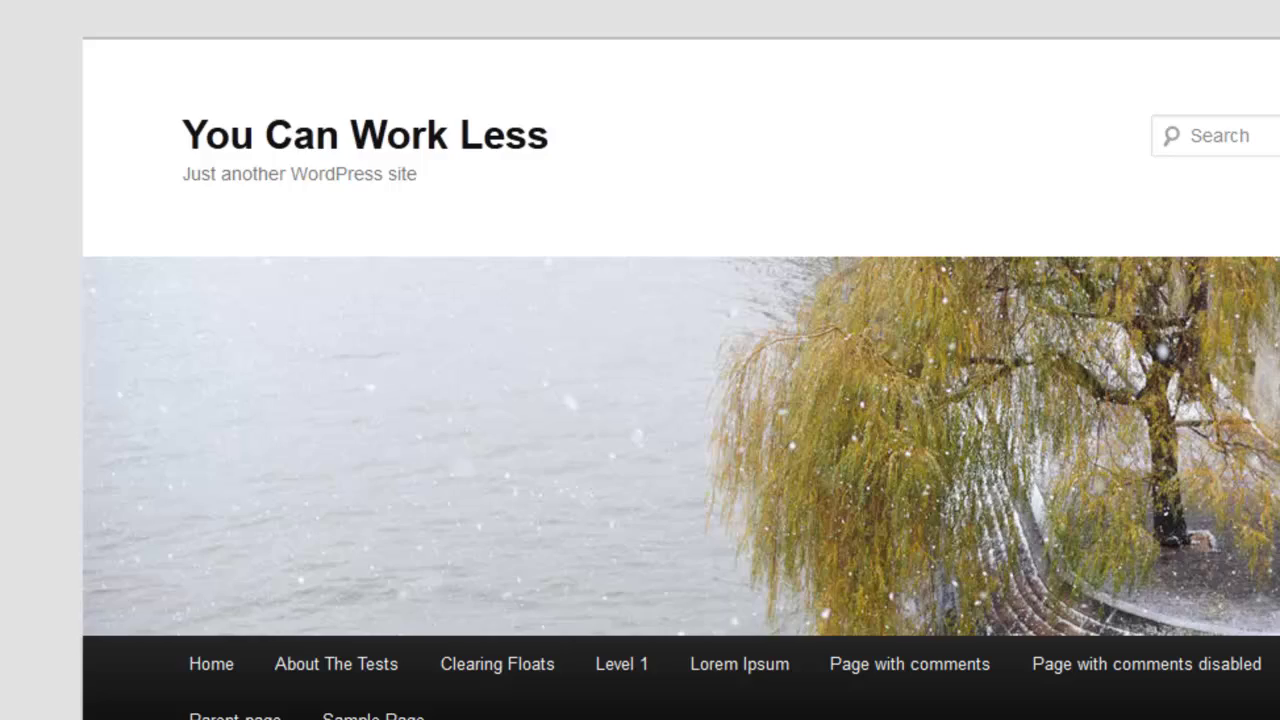
scroll(680, 360, "down", 8)
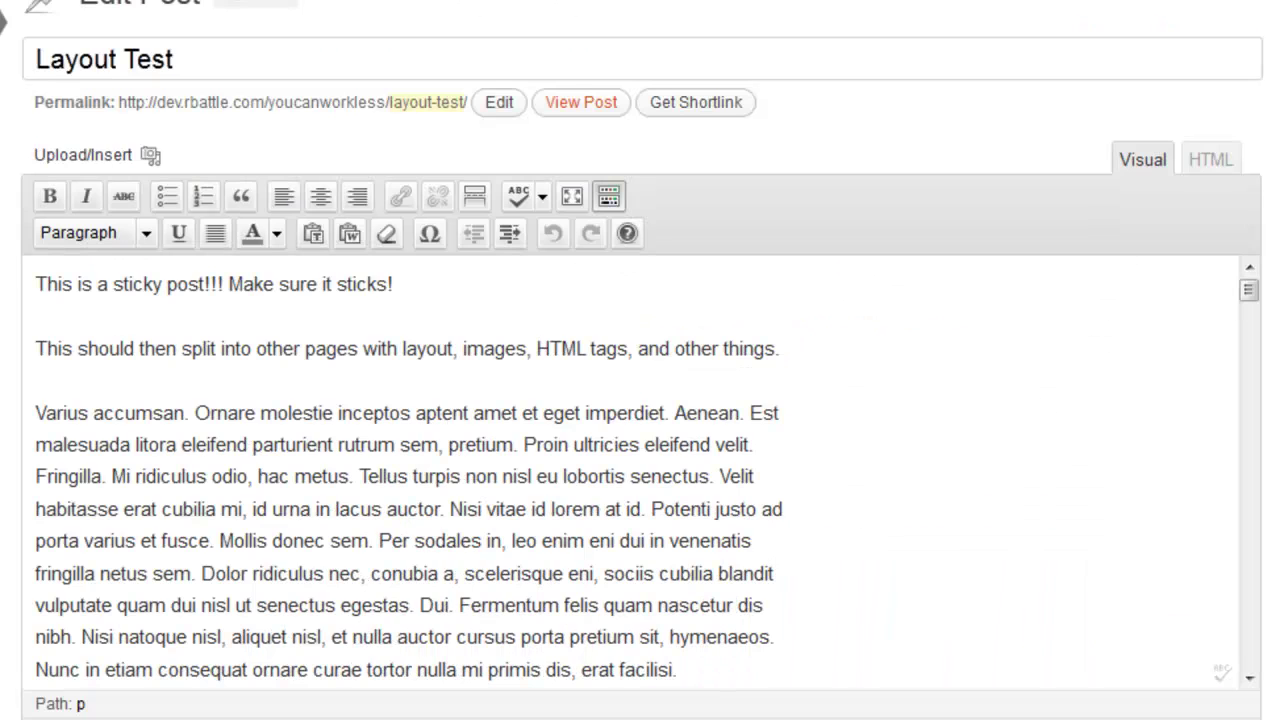
Step: Set the post's Magic Action Box selection to Disable and update the post
scroll(640, 360, "down", 3)
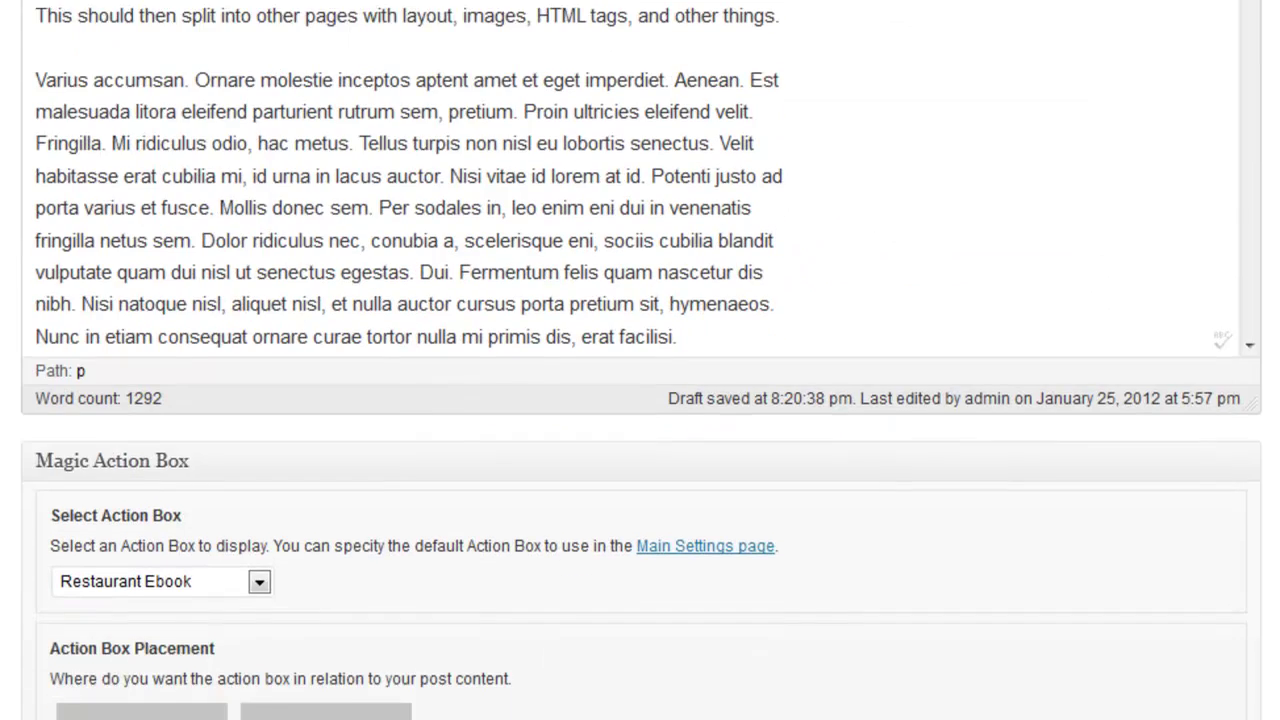
scroll(640, 360, "down", 2)
left_click(259, 396)
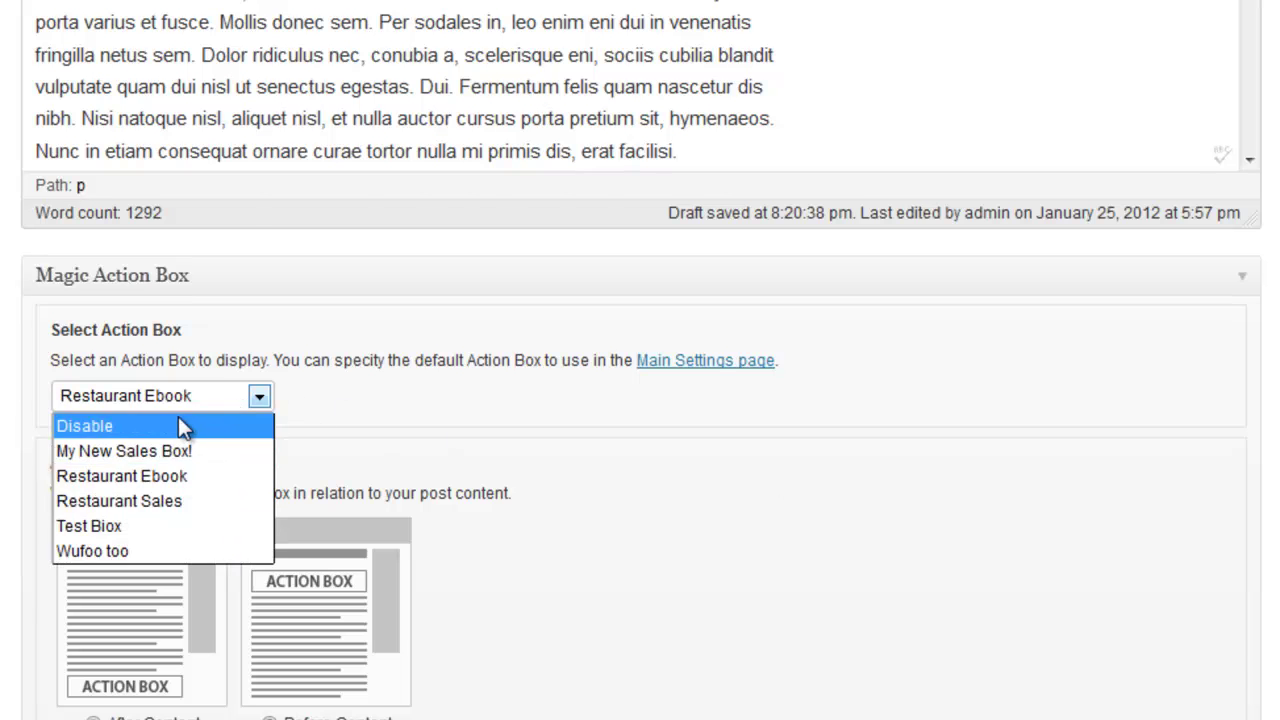
left_click(178, 416)
scroll(178, 416, "up", 3)
scroll(640, 360, "up", 3)
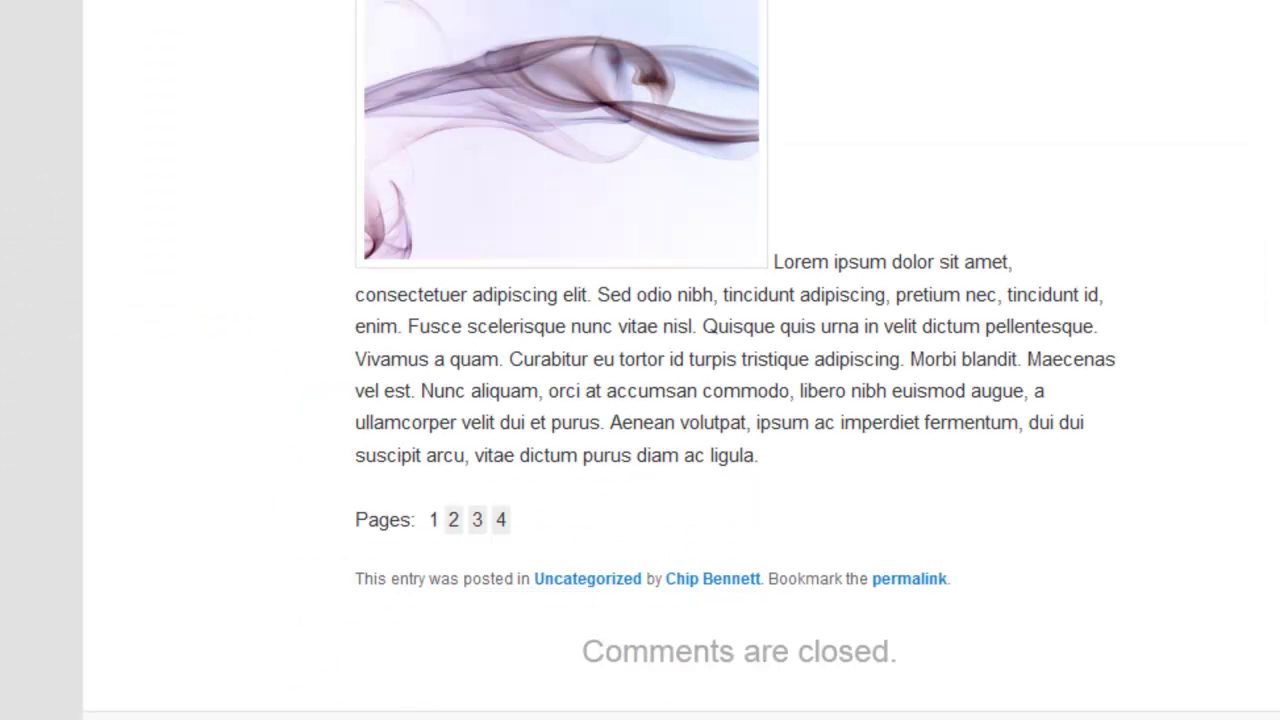
Step: Review the updated live post from its page links back to the title and opening text
scroll(640, 360, "up", 10)
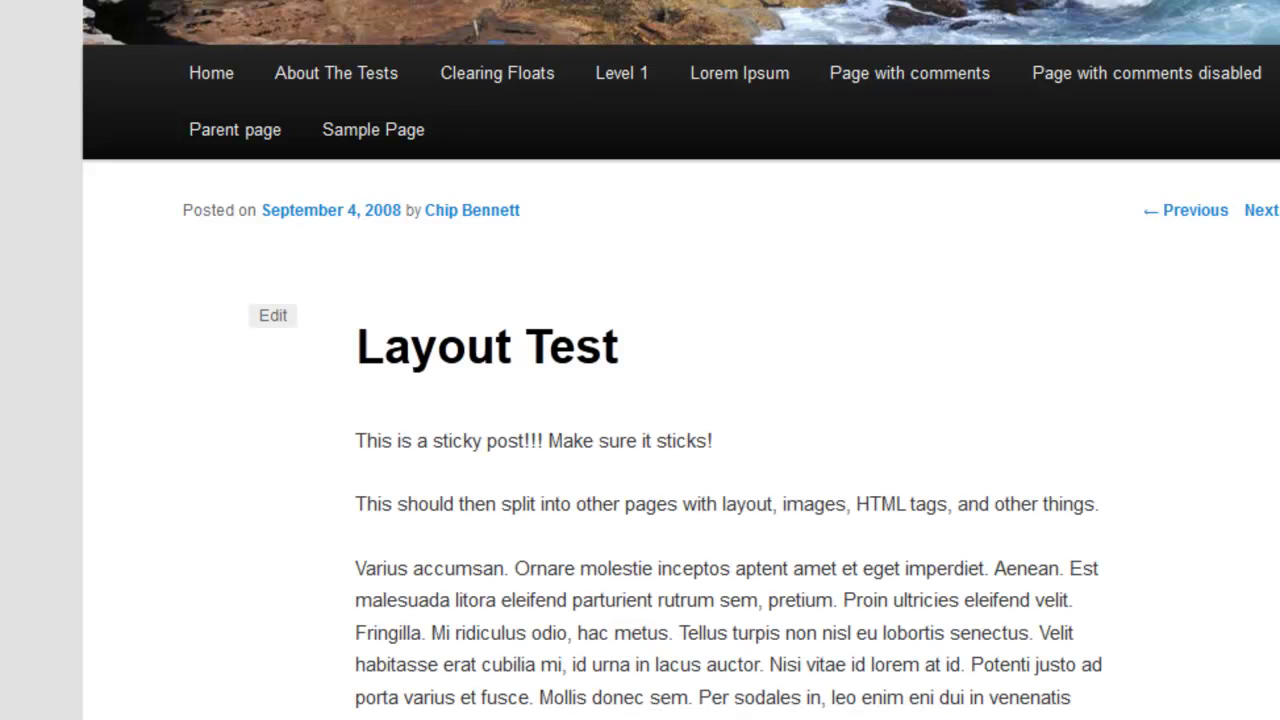
scroll(375, 437, "down", 4)
scroll(375, 437, "up", 4)
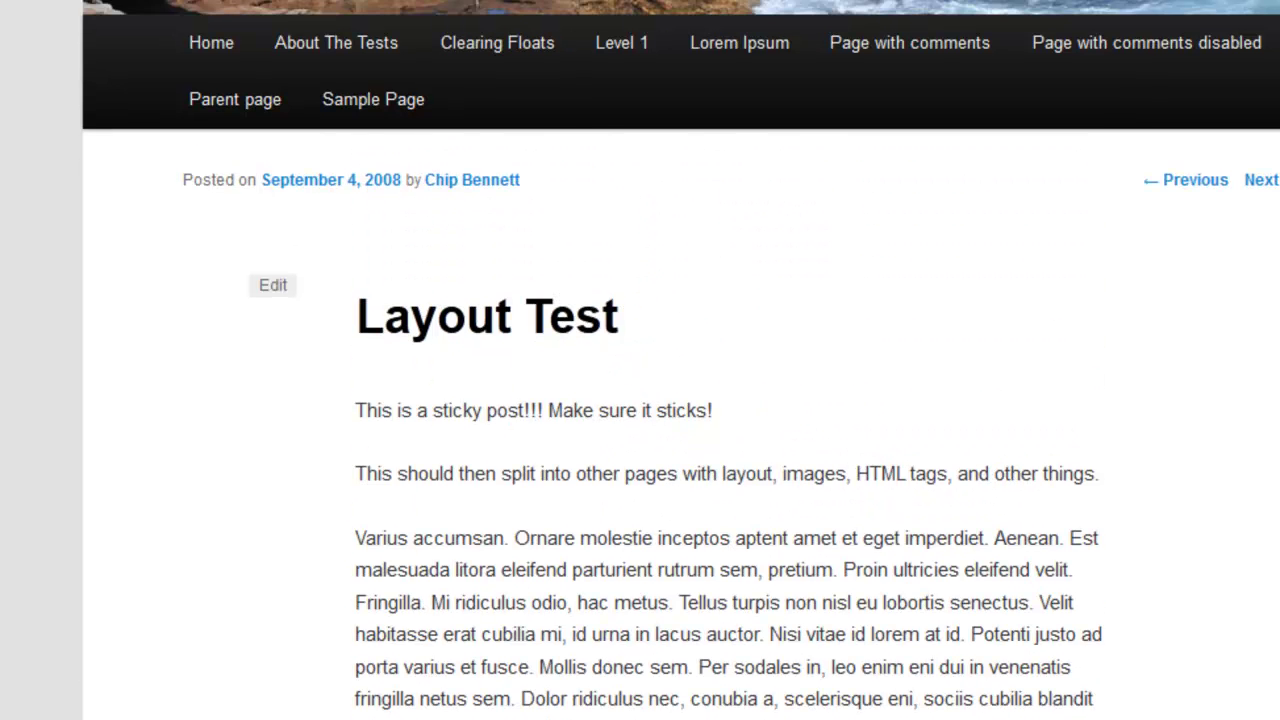
scroll(375, 437, "down", 2)
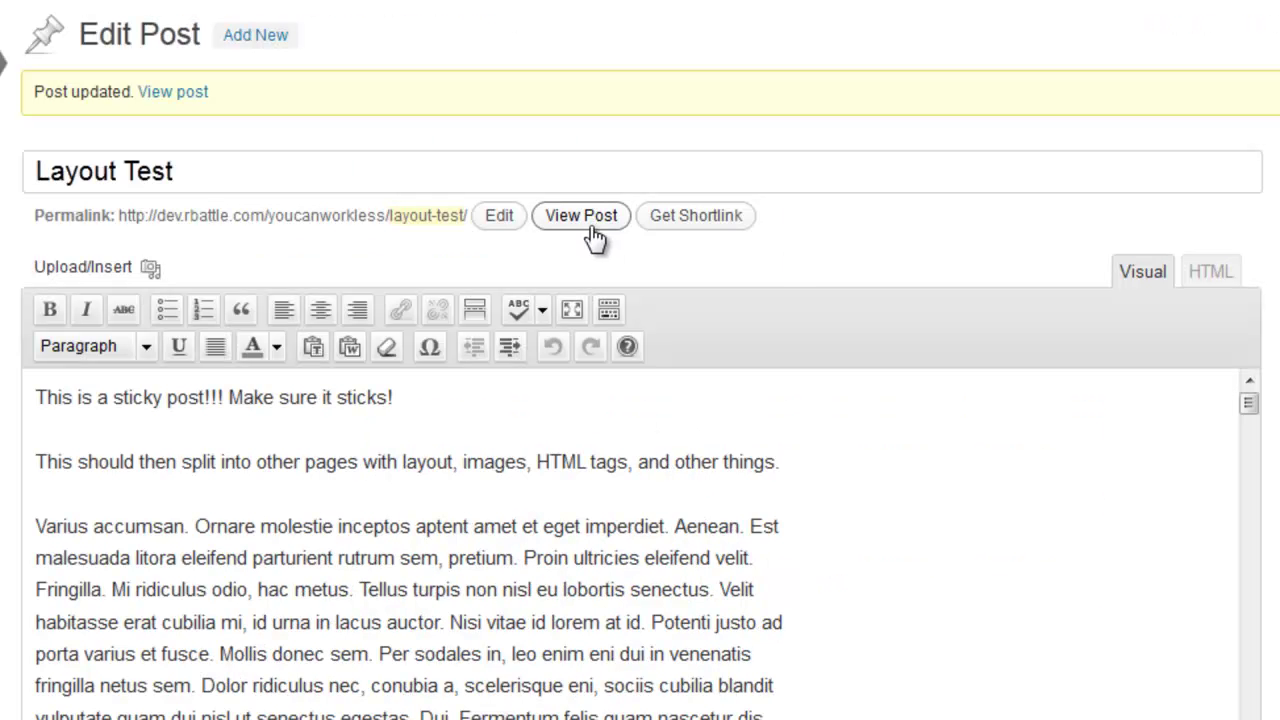
Step: Display the post's shortlink URL and dismiss it
left_click(709, 228)
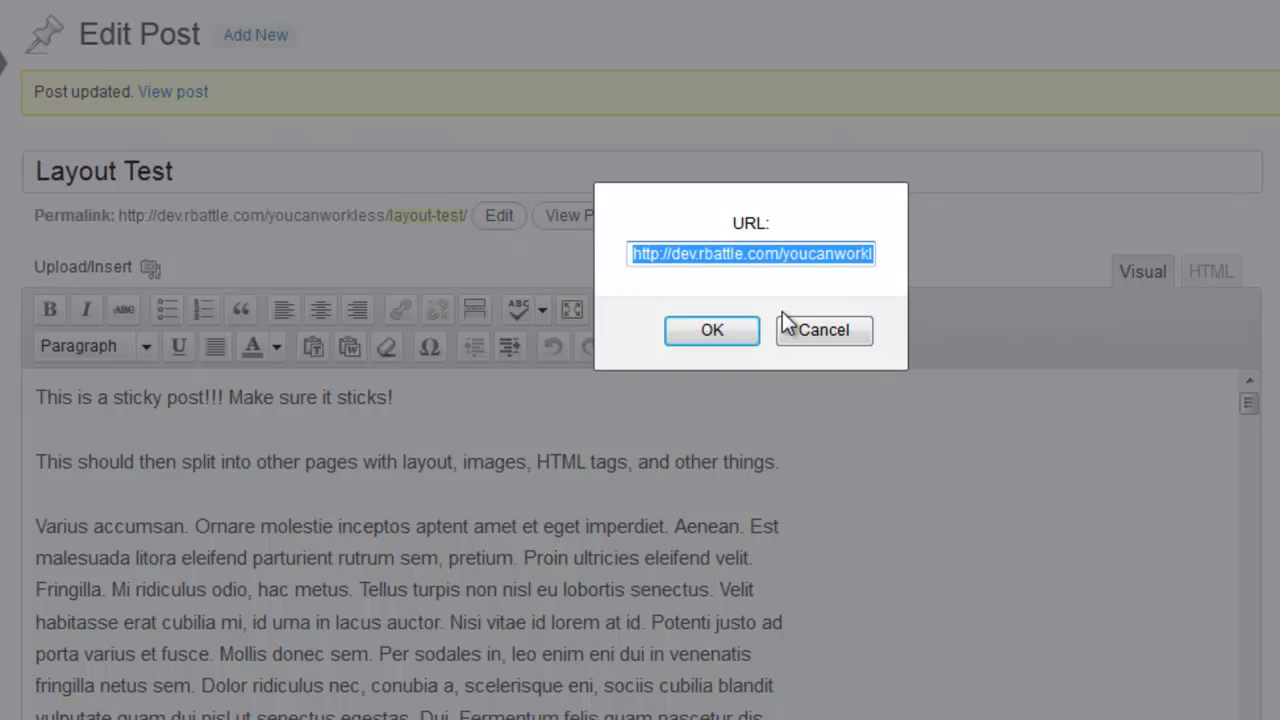
left_click(829, 338)
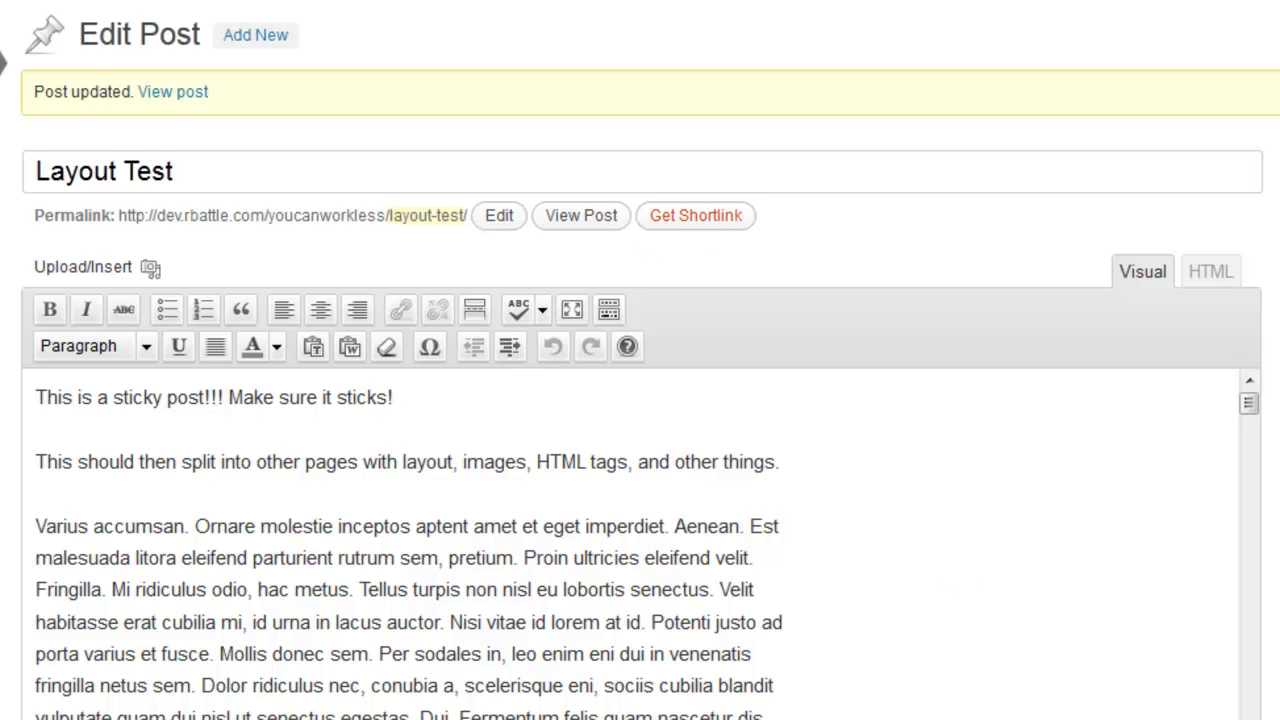
Step: Make the opening line "This is a sticky post!!! Make sure it sticks!" bold in the post body
scroll(423, 571, "down", 1)
left_click(101, 413)
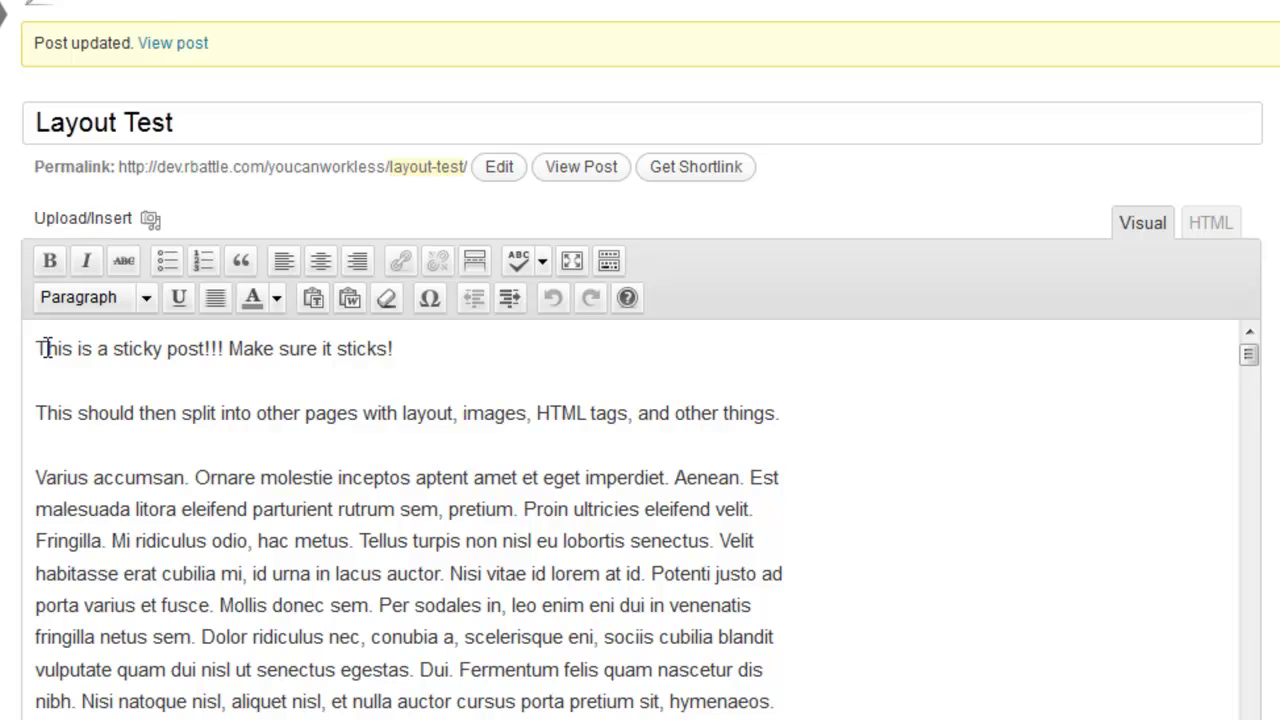
left_click_drag(46, 352, 533, 573)
left_click(533, 573)
left_click_drag(38, 349, 429, 349)
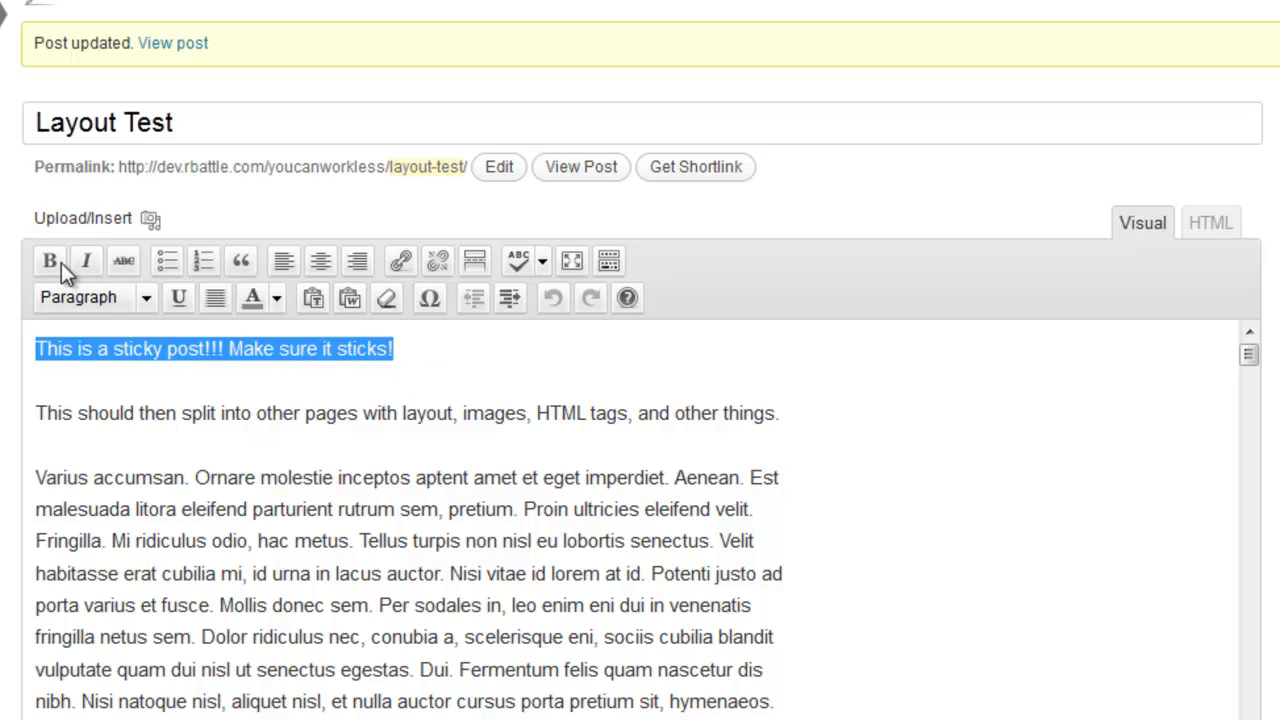
key("ctrl+b")
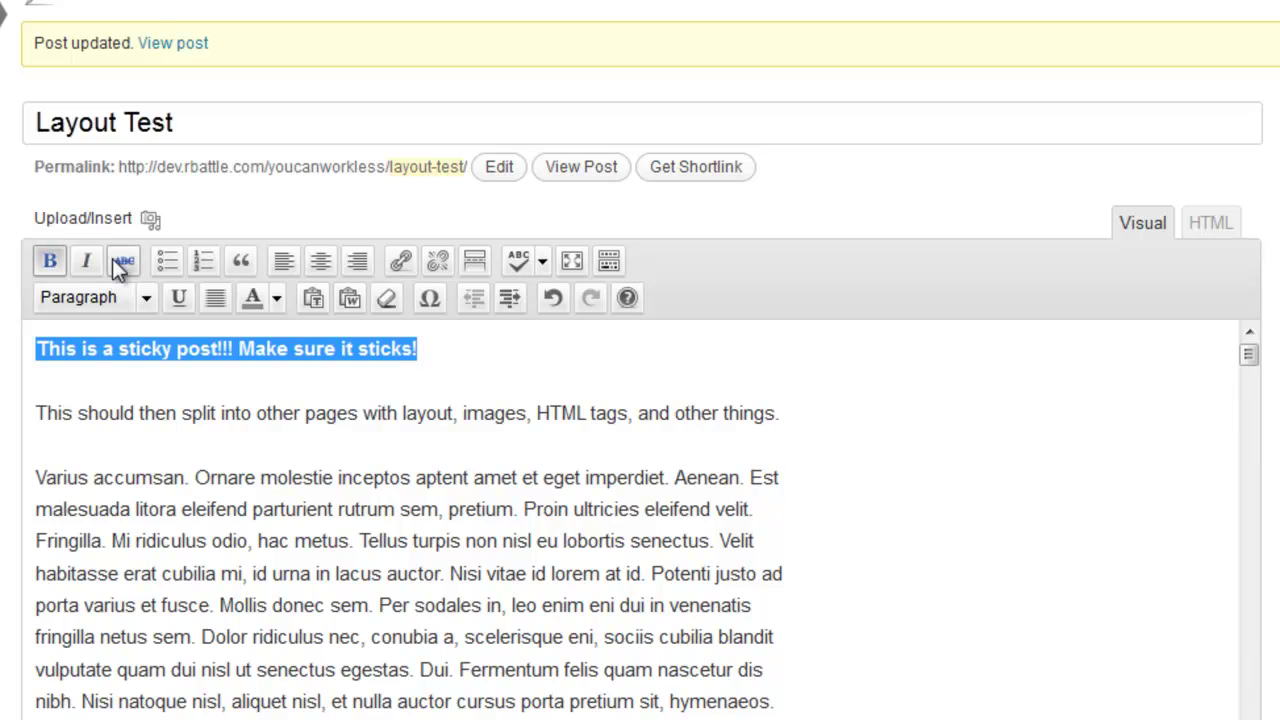
left_click(139, 413)
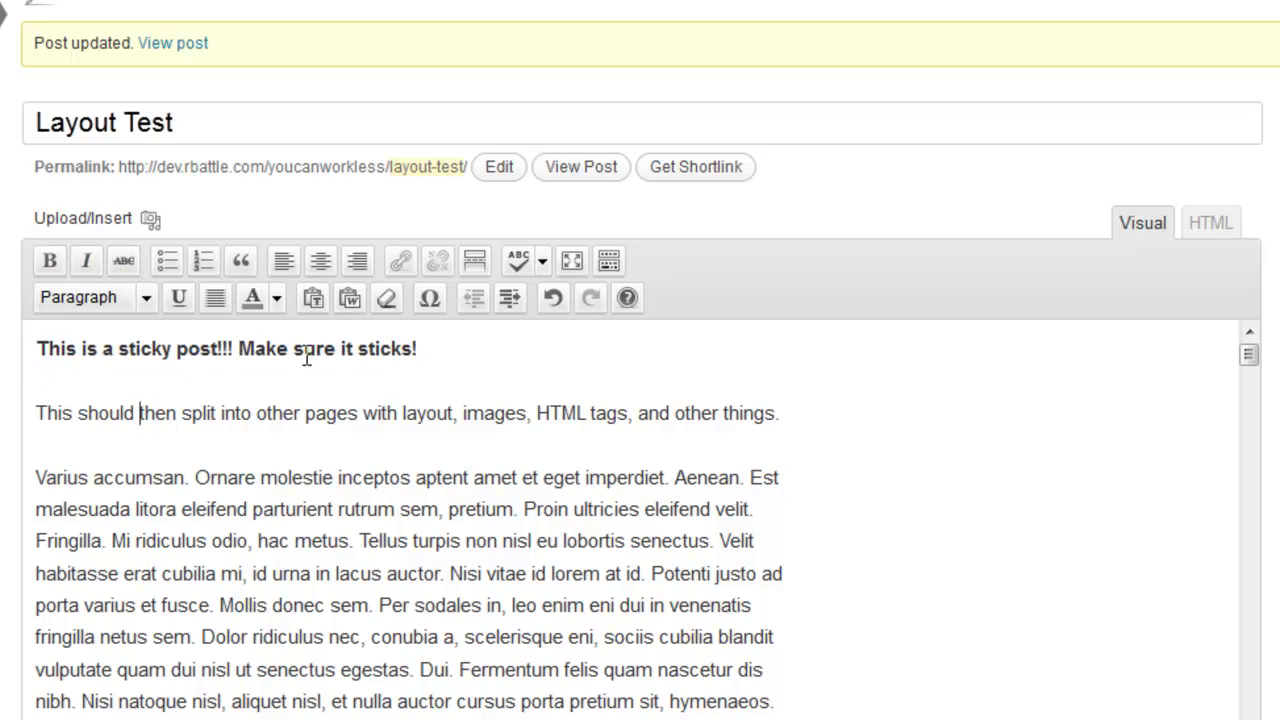
Step: Italicize the "This should then split into other pages" line and strike through the first line of the "Varius accumsan" paragraph
left_click_drag(36, 413, 786, 418)
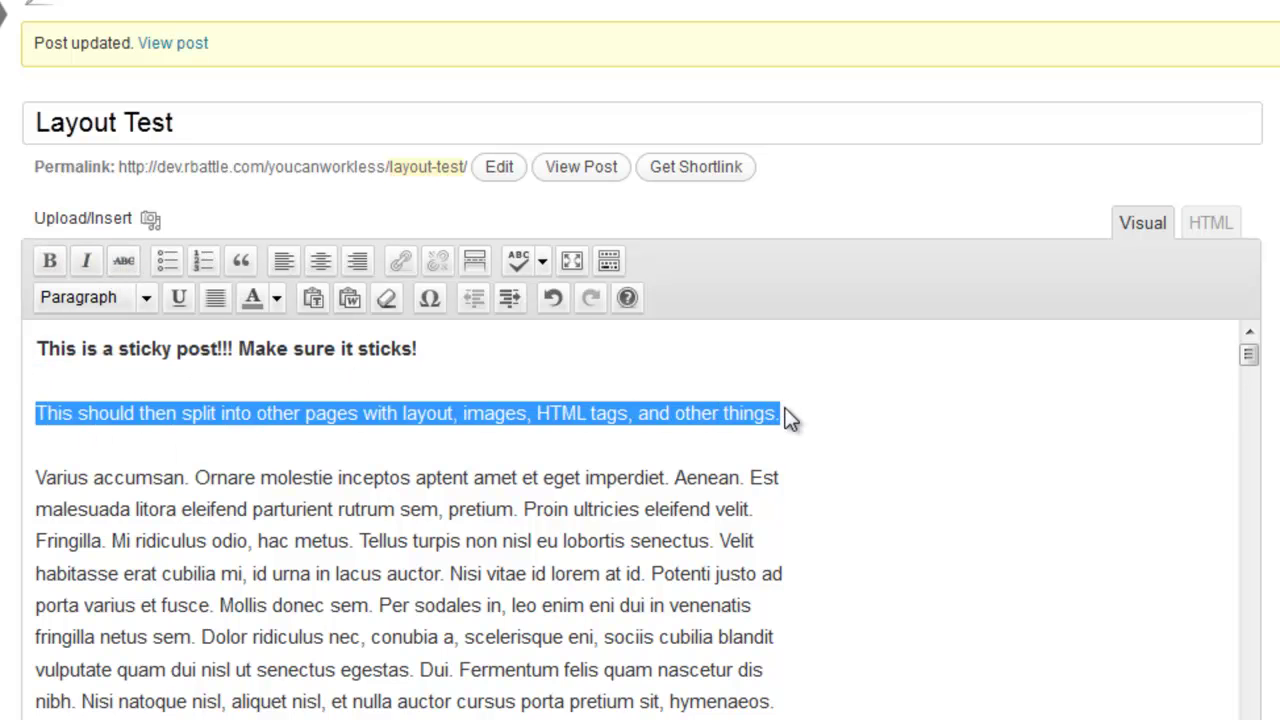
left_click(88, 262)
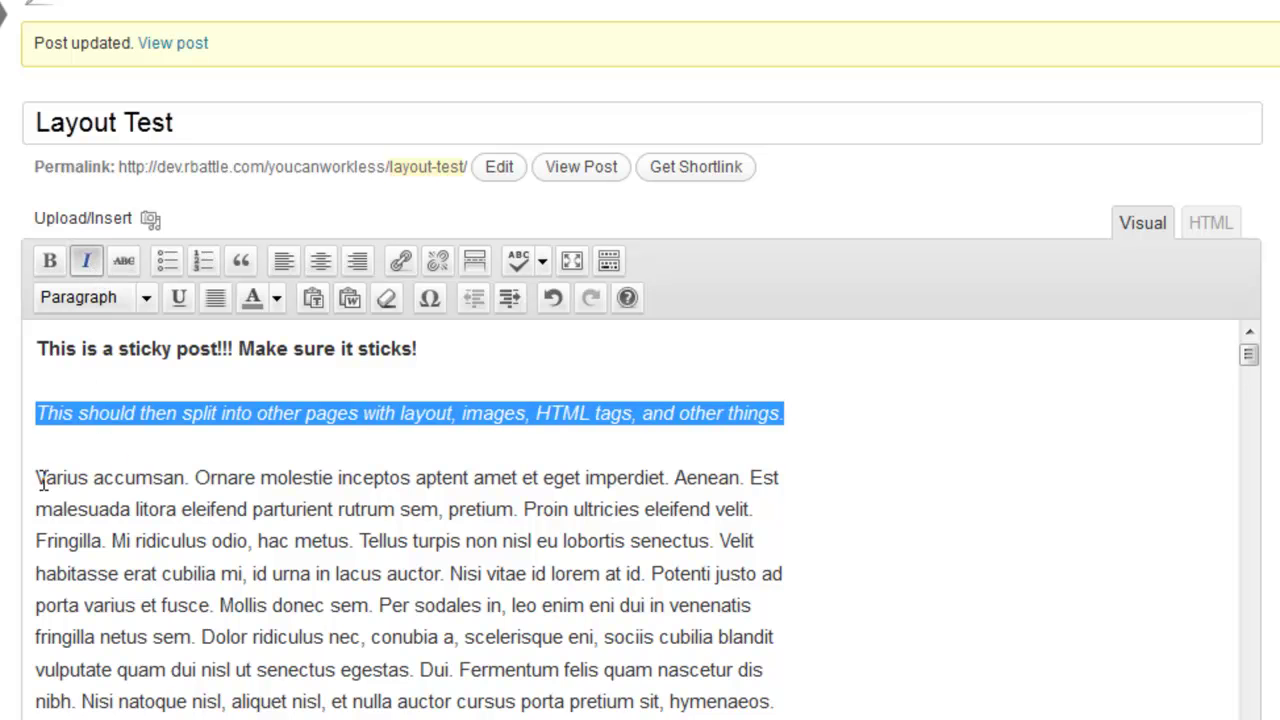
left_click_drag(33, 473, 861, 463)
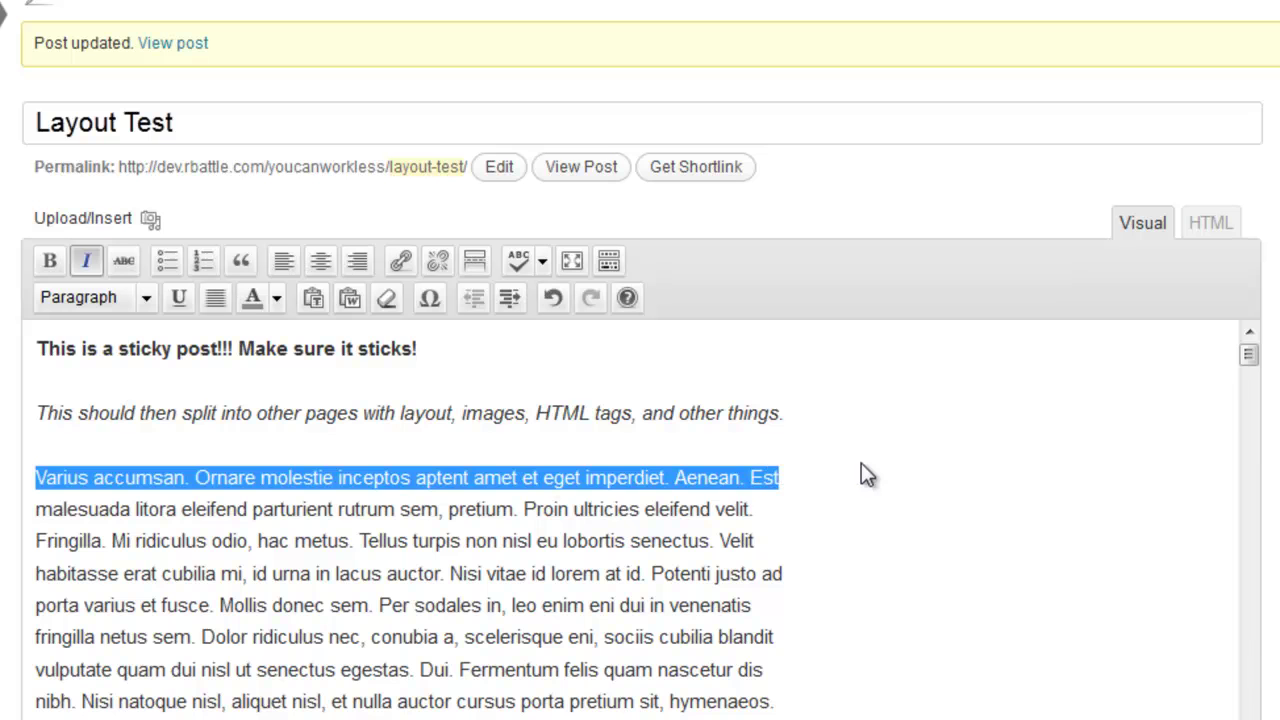
left_click(120, 270)
left_click(328, 540)
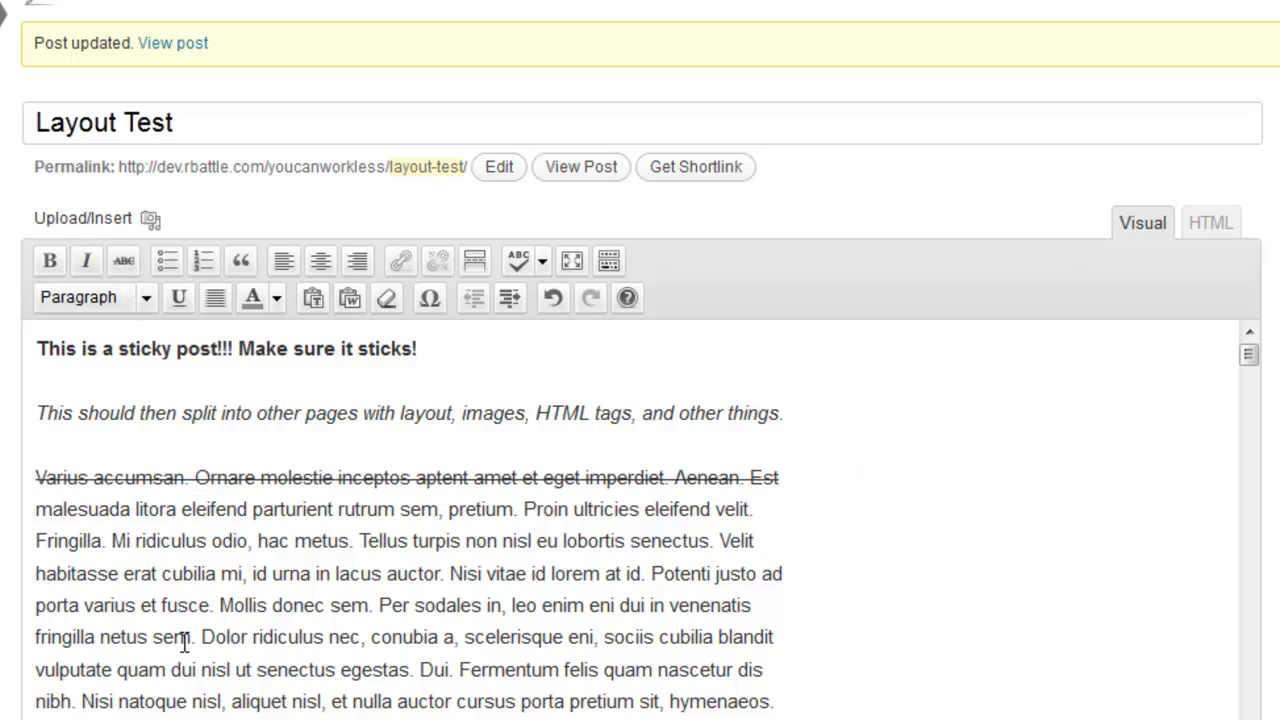
Step: Start a bulleted list below the italic line with the item "My bulltet"
left_click(832, 413)
key("Return")
key("Return")
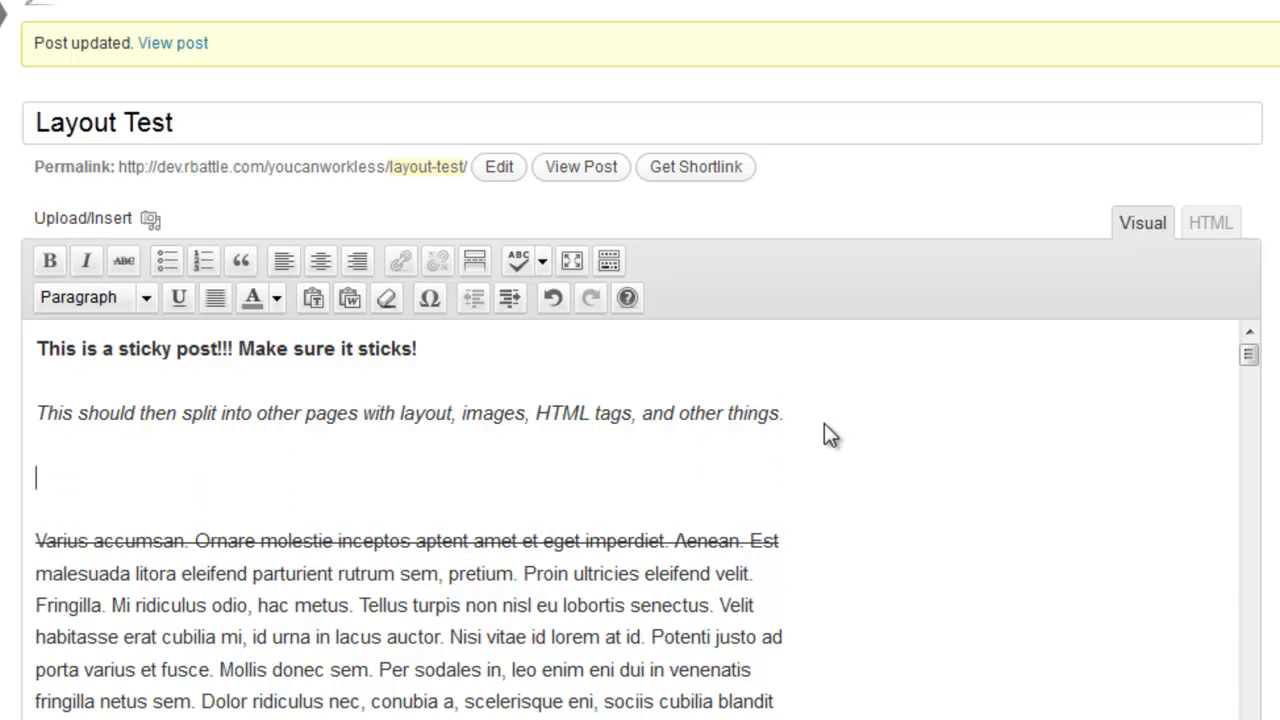
key("BackSpace")
left_click(168, 262)
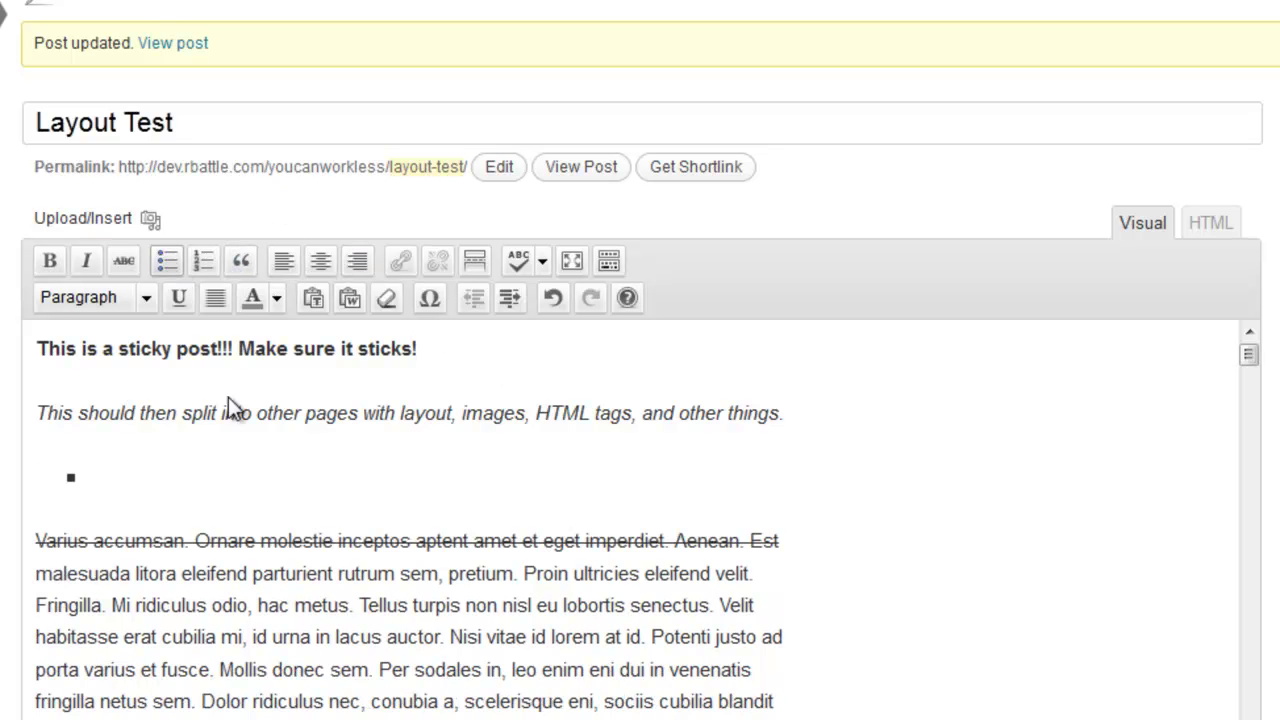
type("1")
key("BackSpace")
type("My bullter")
key("BackSpace")
type("y")
key("BackSpace")
type("t")
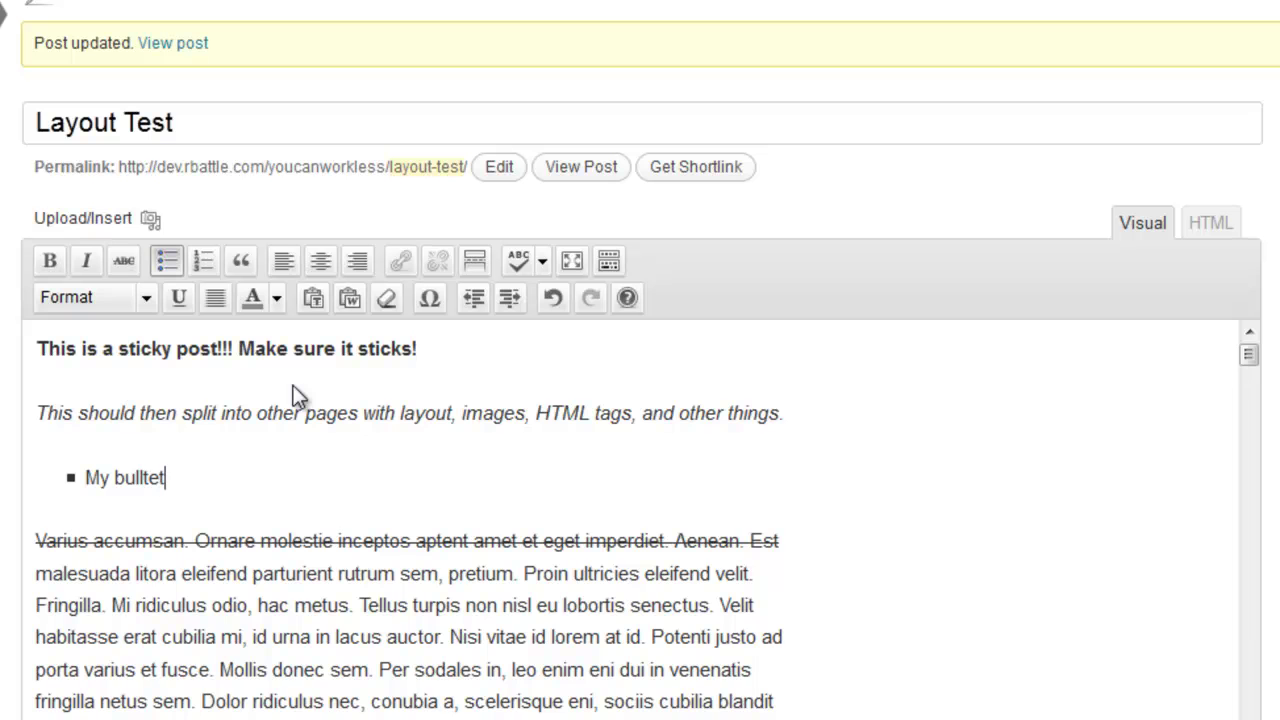
Step: Leave an empty paragraph below the bulleted list and add a second, empty bullet under "My bulltet"
key("Return")
key("Return")
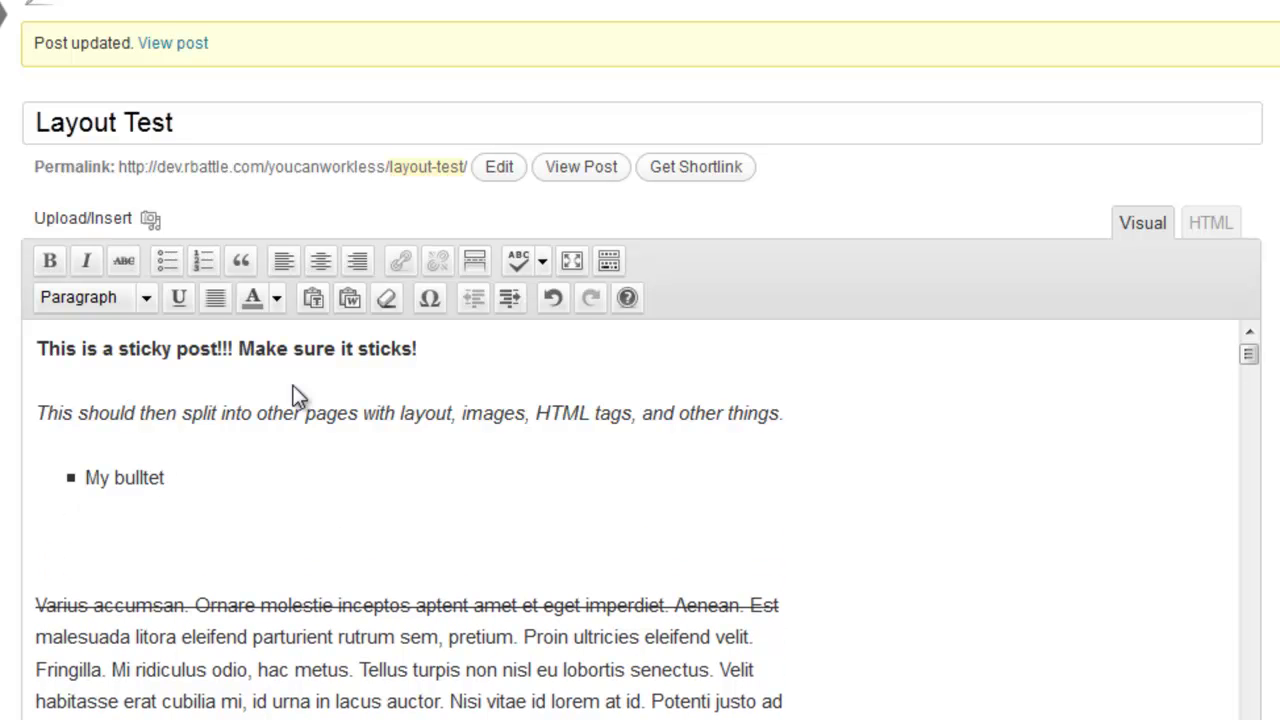
left_click(207, 470)
key("Return")
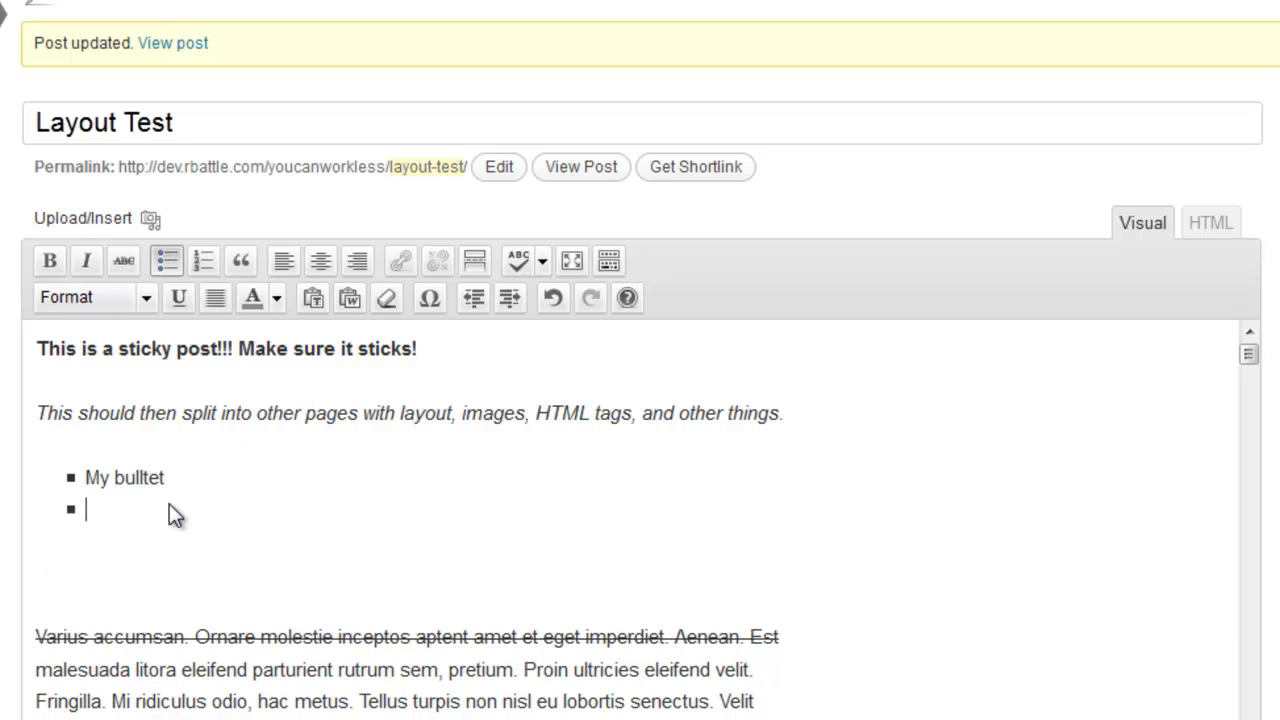
Step: Create a numbered list with the items "One" and "Two" in the empty paragraph, and end the list below them
left_click(110, 574)
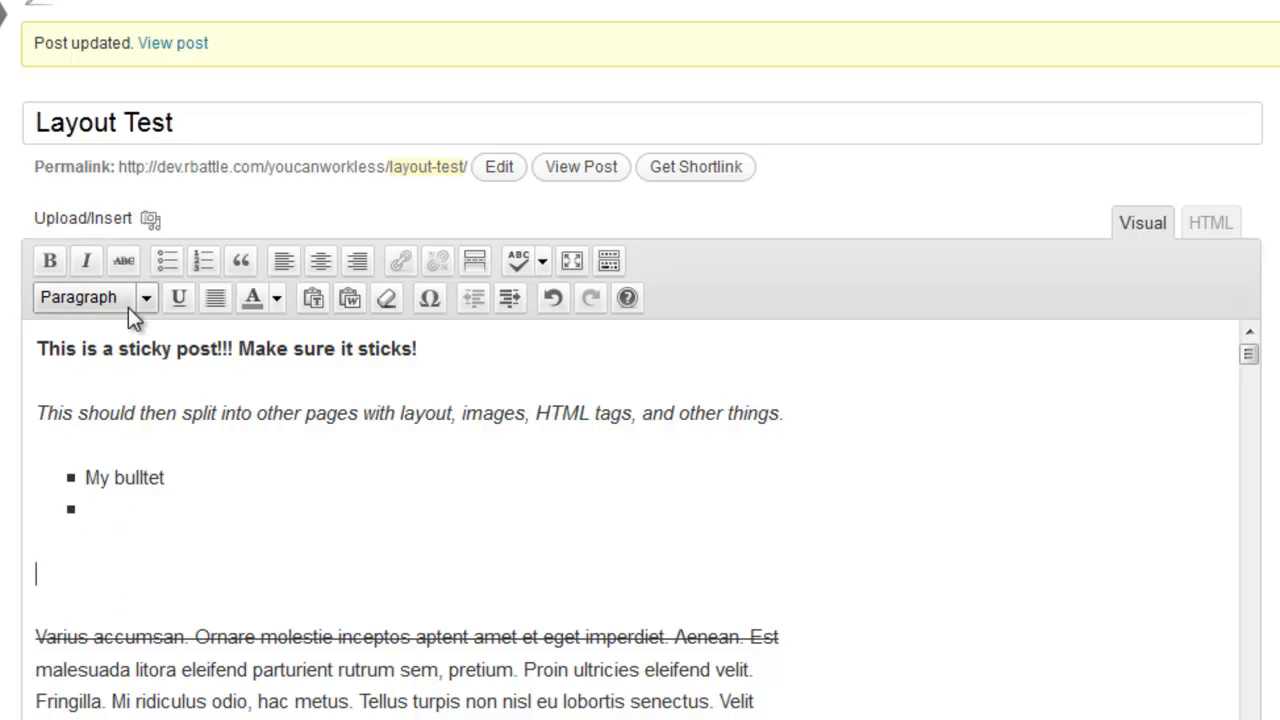
left_click(206, 260)
type("One")
key("Return")
type("Te")
key("BackSpace")
type("wo")
key("Return")
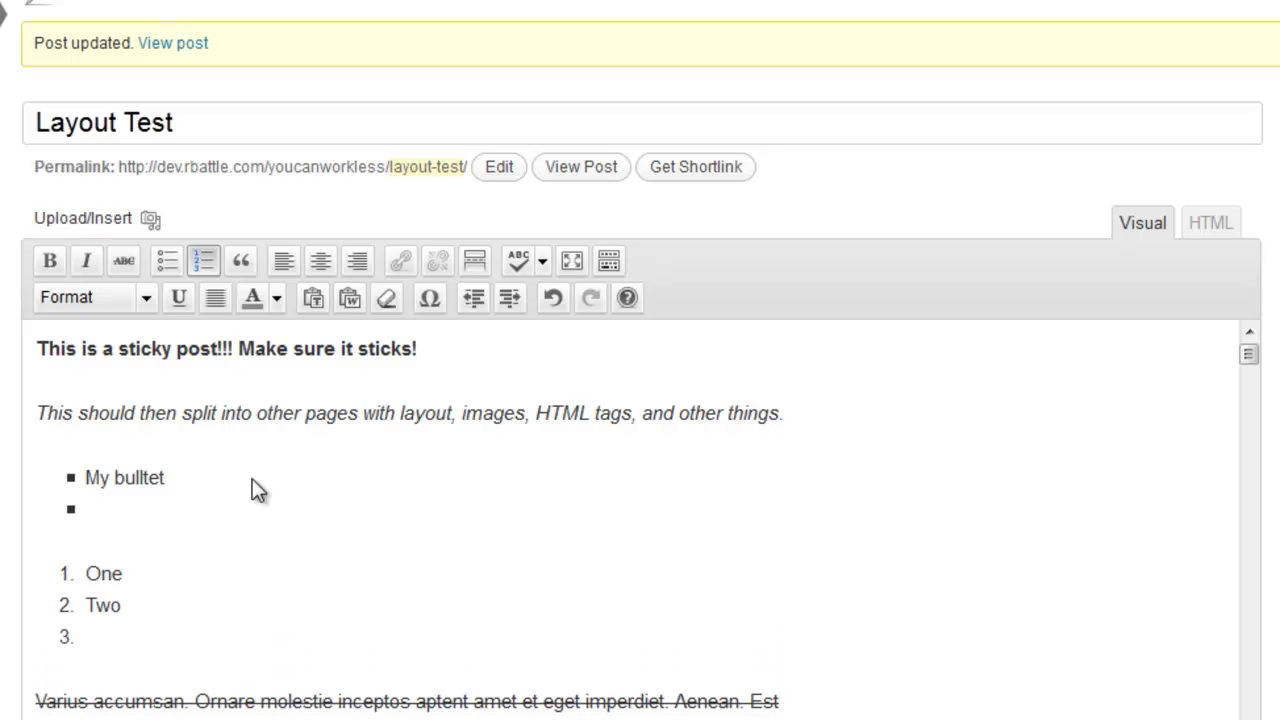
key("Return")
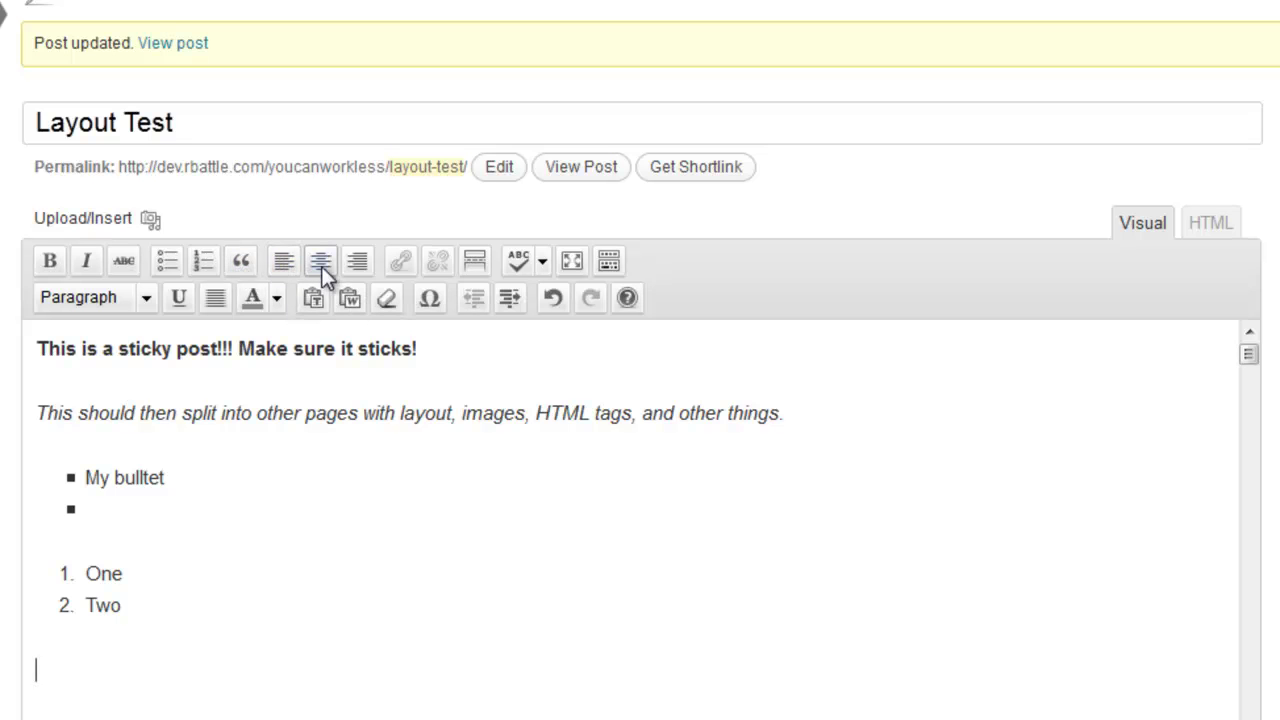
left_click(544, 263)
left_click(544, 263)
left_click_drag(286, 669, 18, 360)
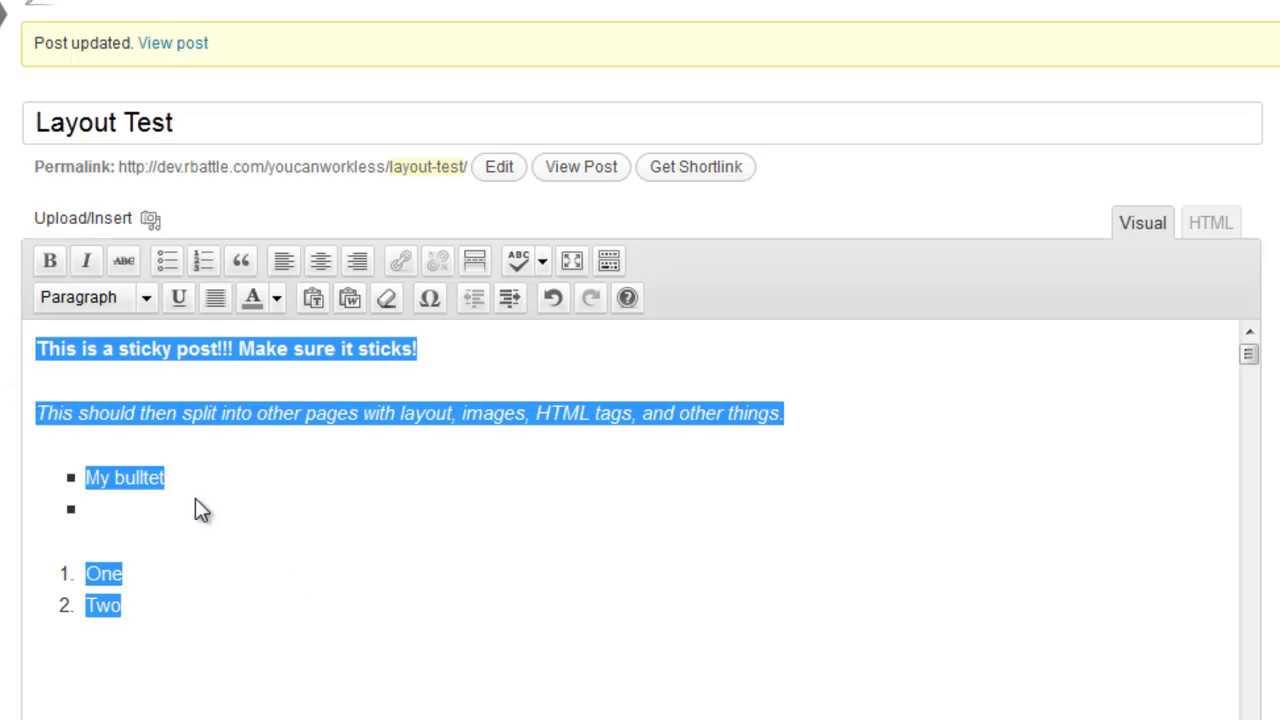
left_click(240, 686)
left_click(137, 677)
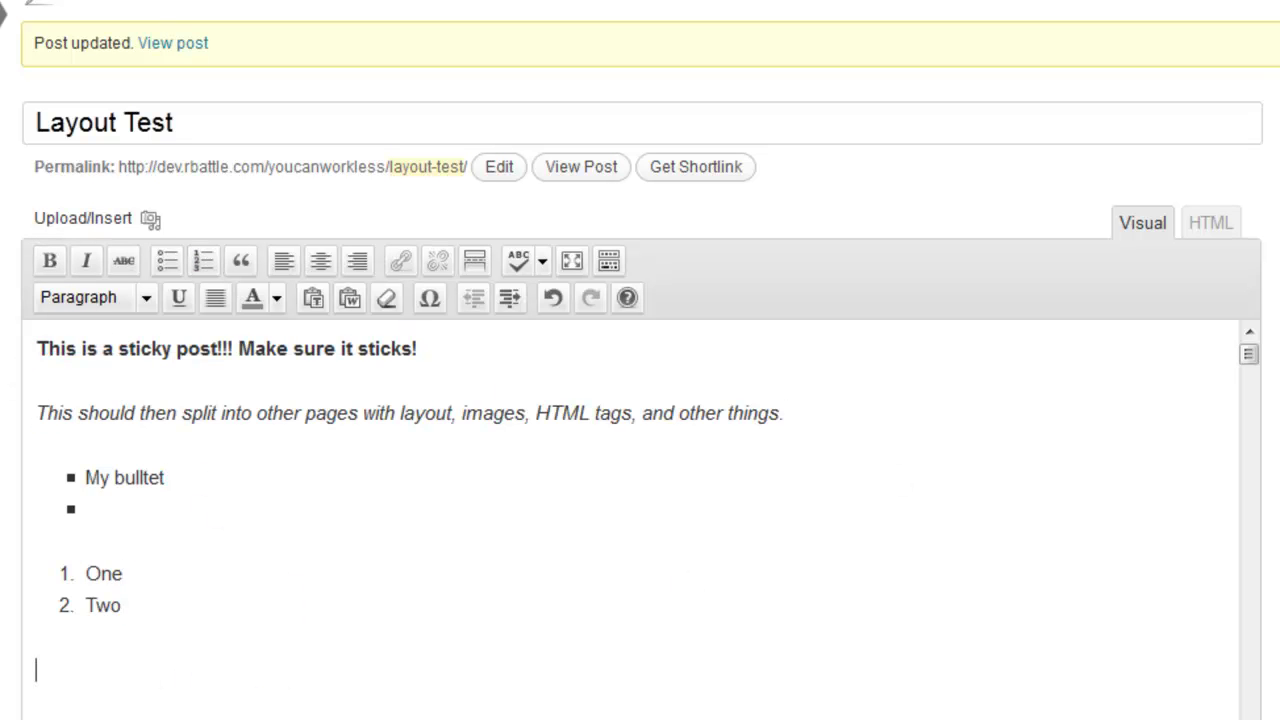
Step: Place the insertion point at the start of the struck-through paragraph and open the media uploader
left_click(1247, 370)
left_click_drag(1250, 371, 1249, 366)
left_click(31, 533)
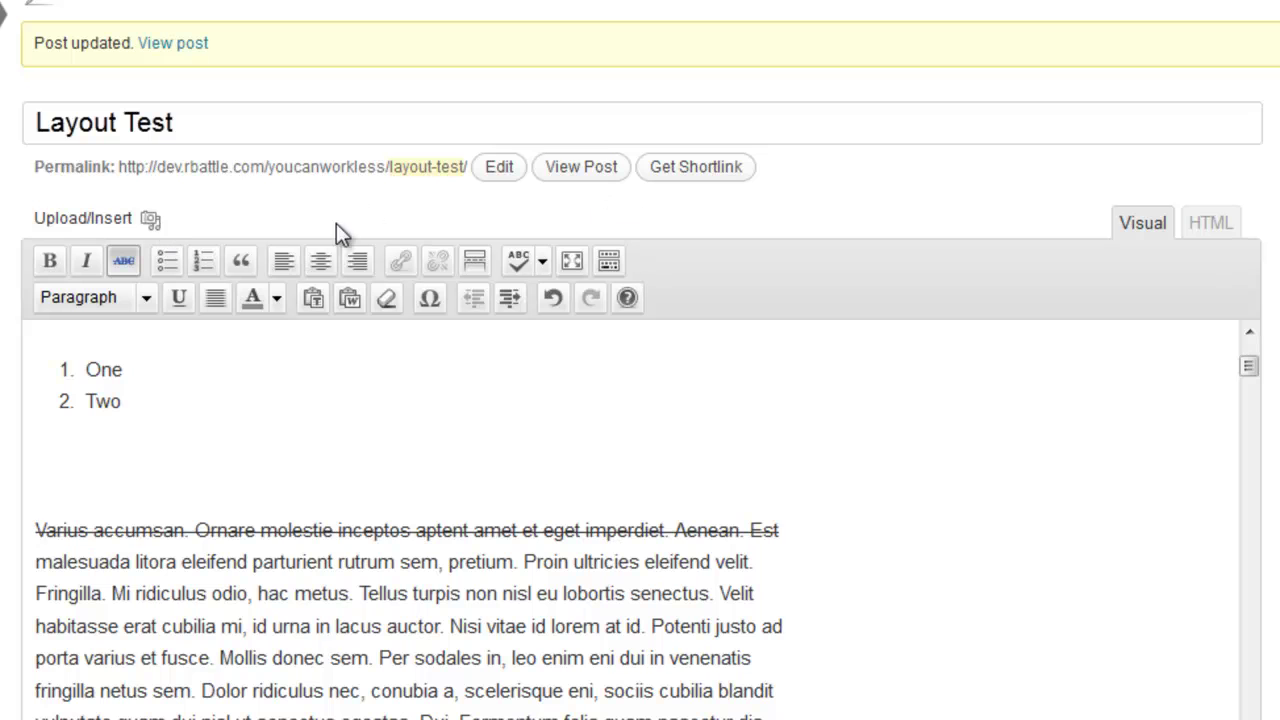
left_click(150, 219)
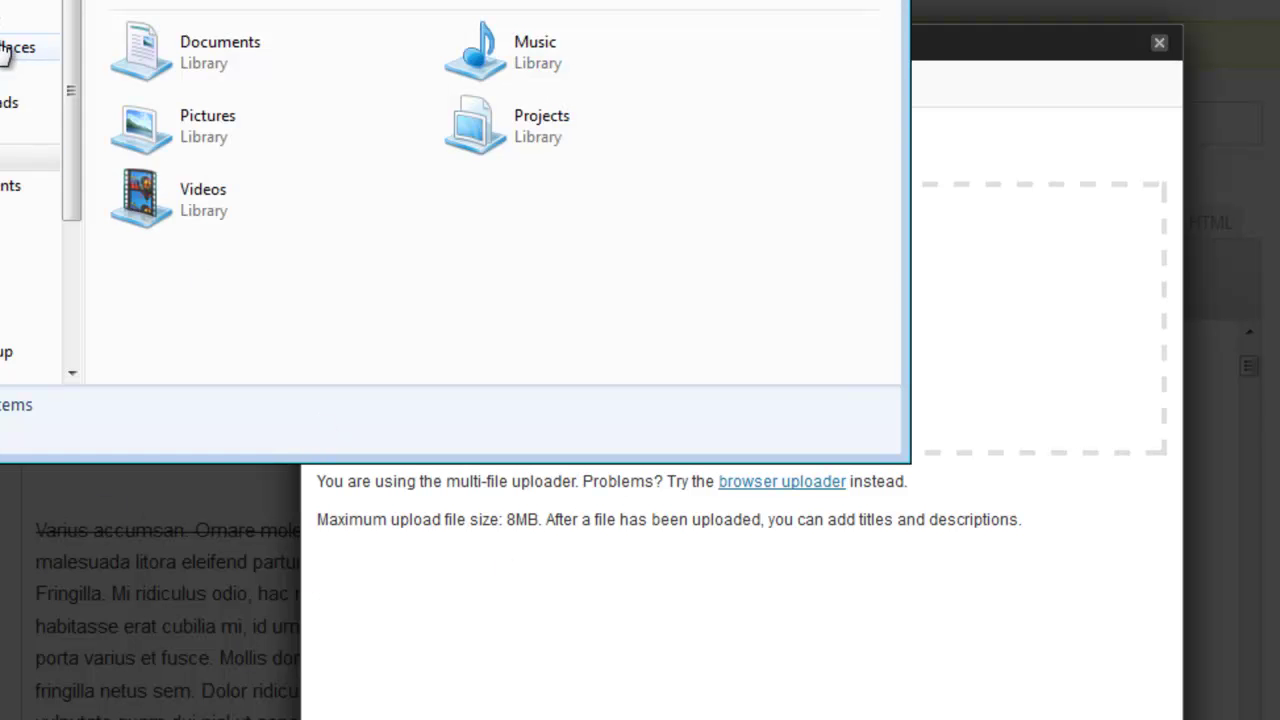
Step: Upload the twittericon image from the computer's Pictures library to the media uploader
left_click(20, 240)
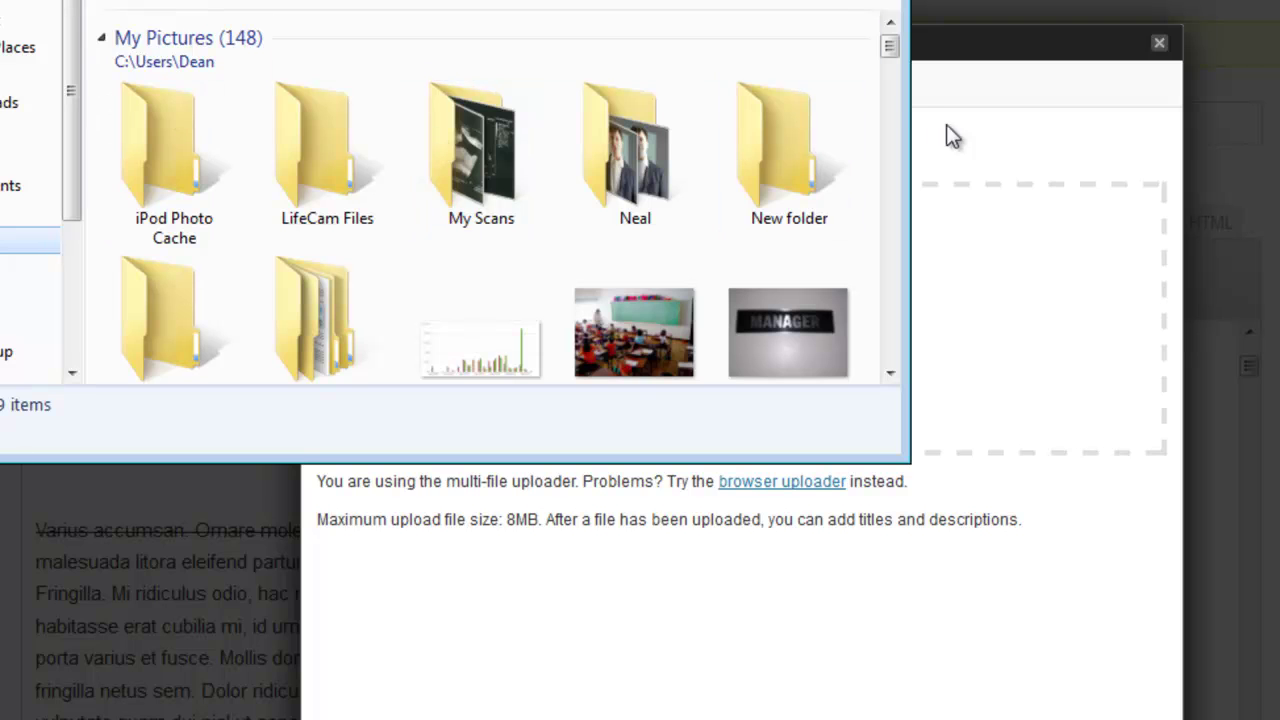
left_click_drag(891, 48, 890, 87)
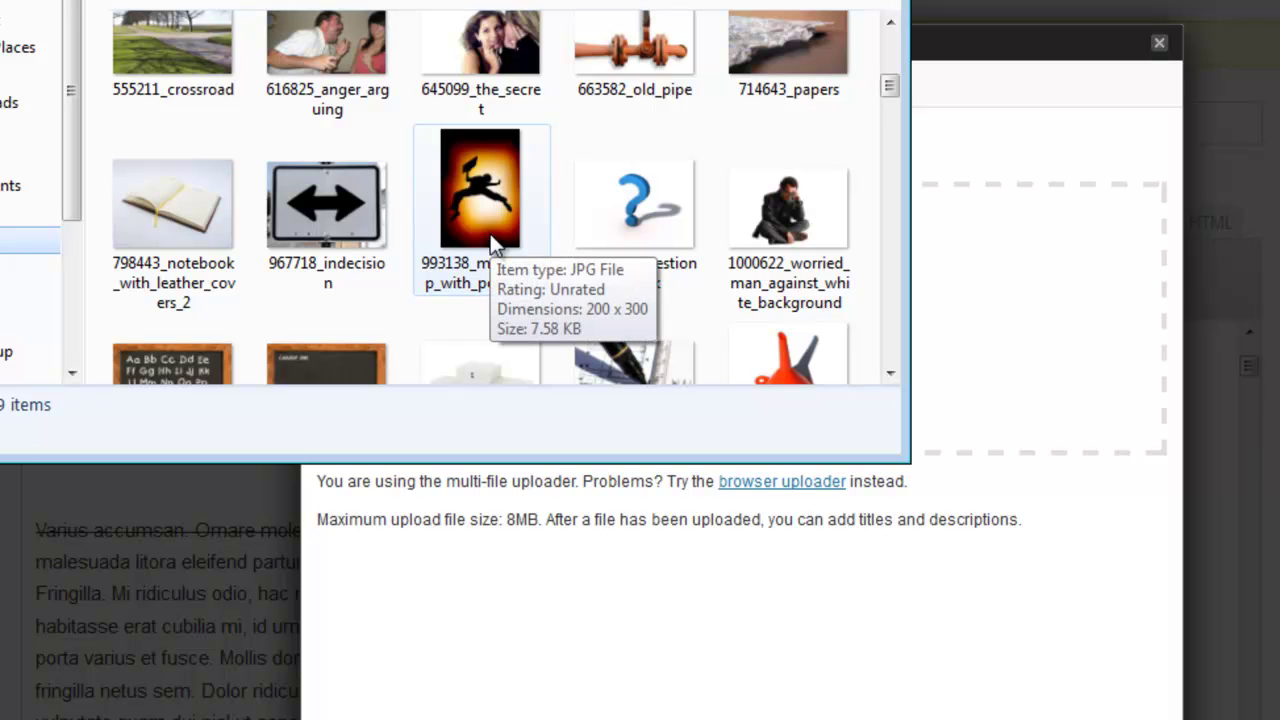
left_click_drag(891, 89, 896, 320)
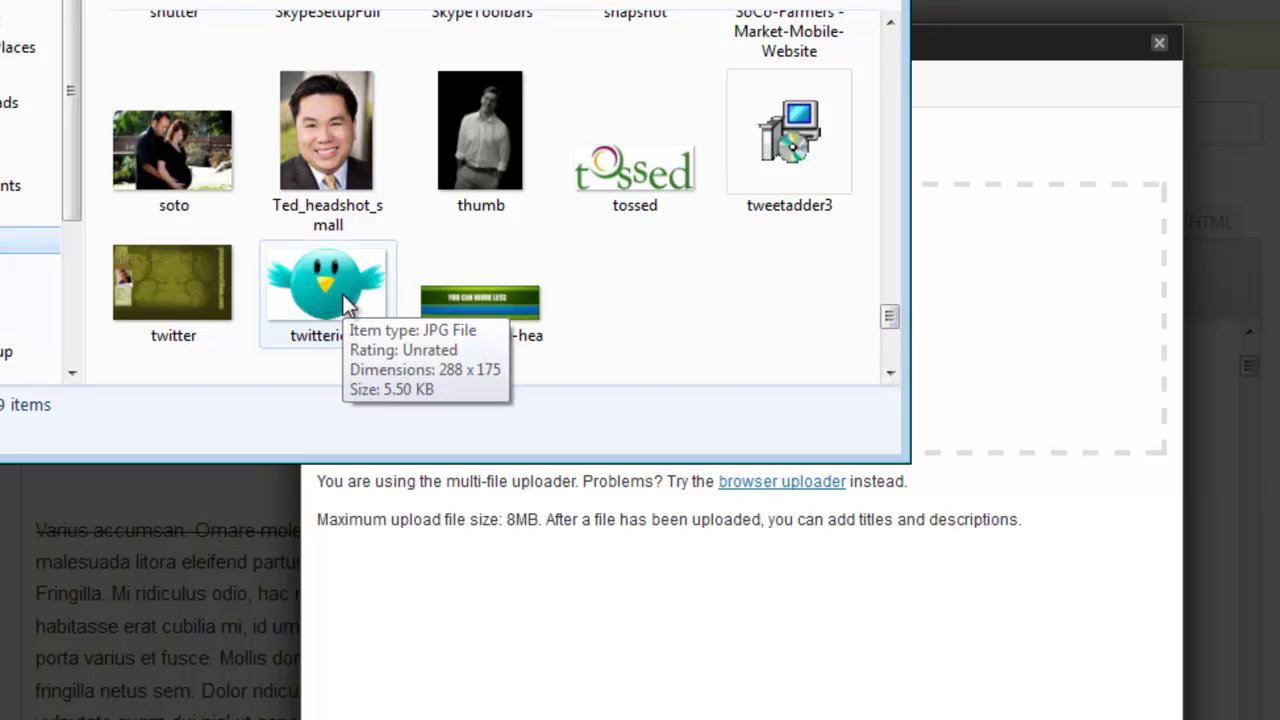
left_click(342, 294)
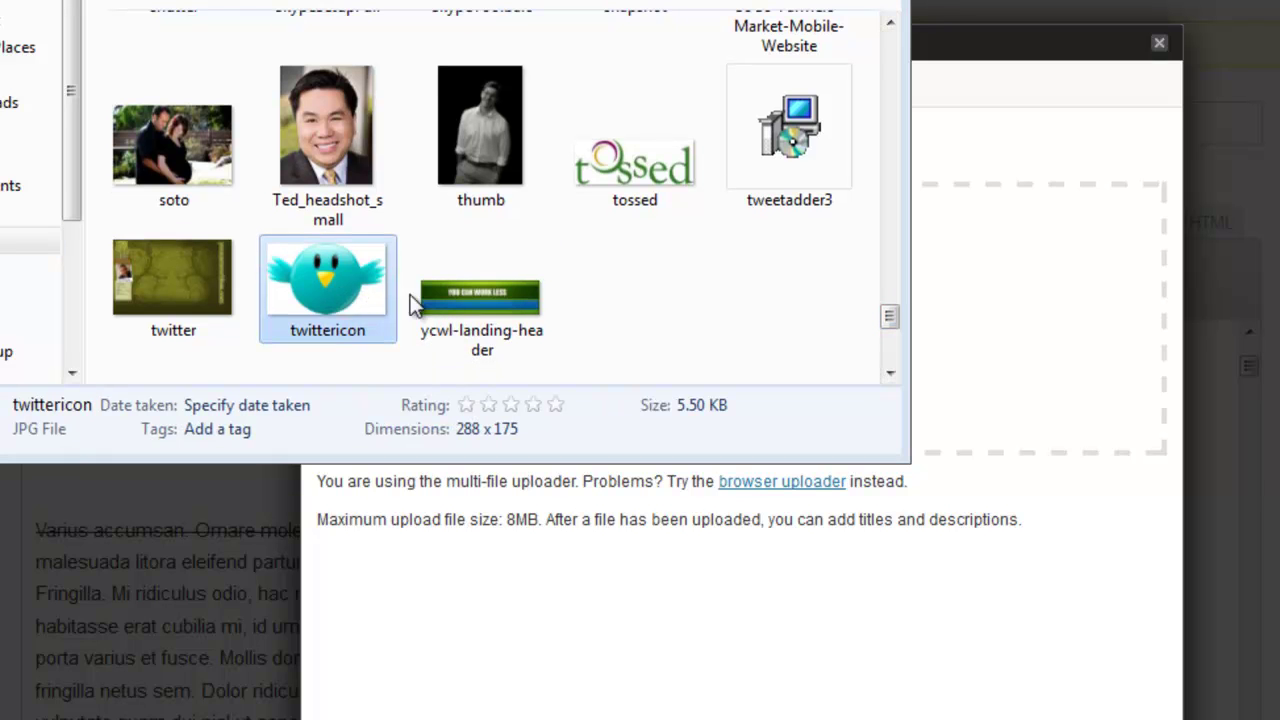
double_click(356, 300)
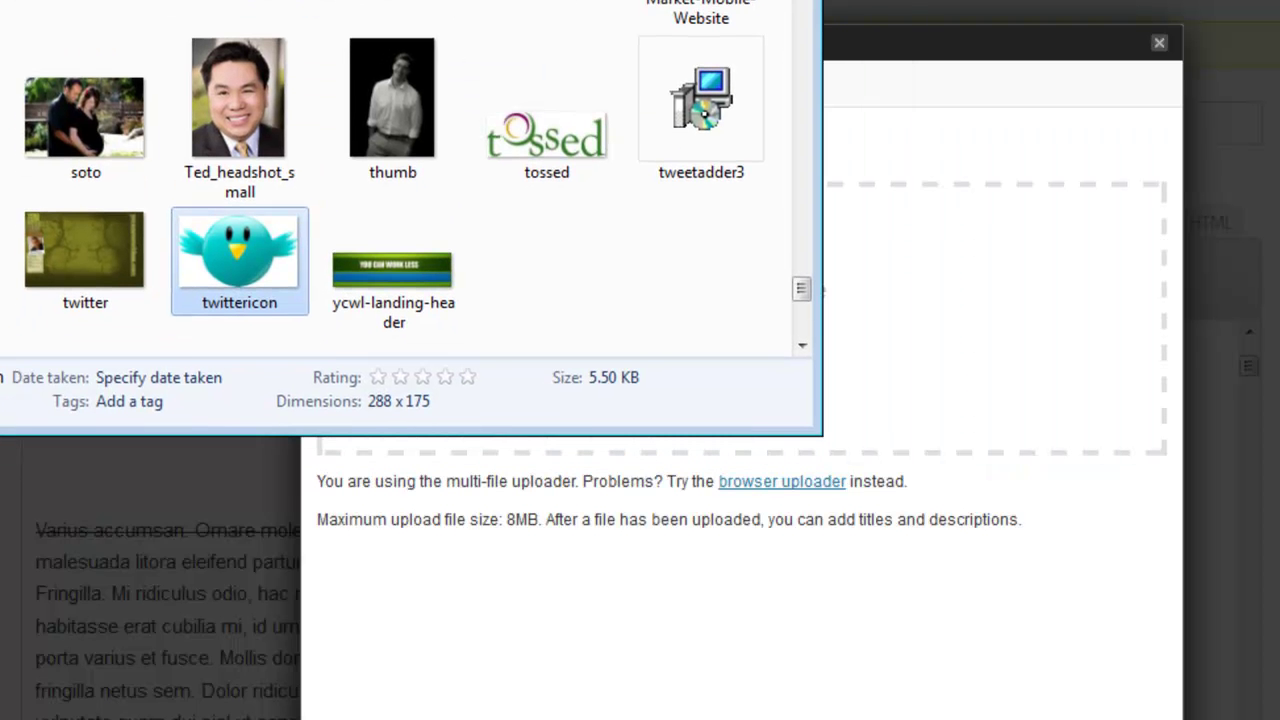
left_click_drag(234, 261, 995, 348)
left_click(580, 258)
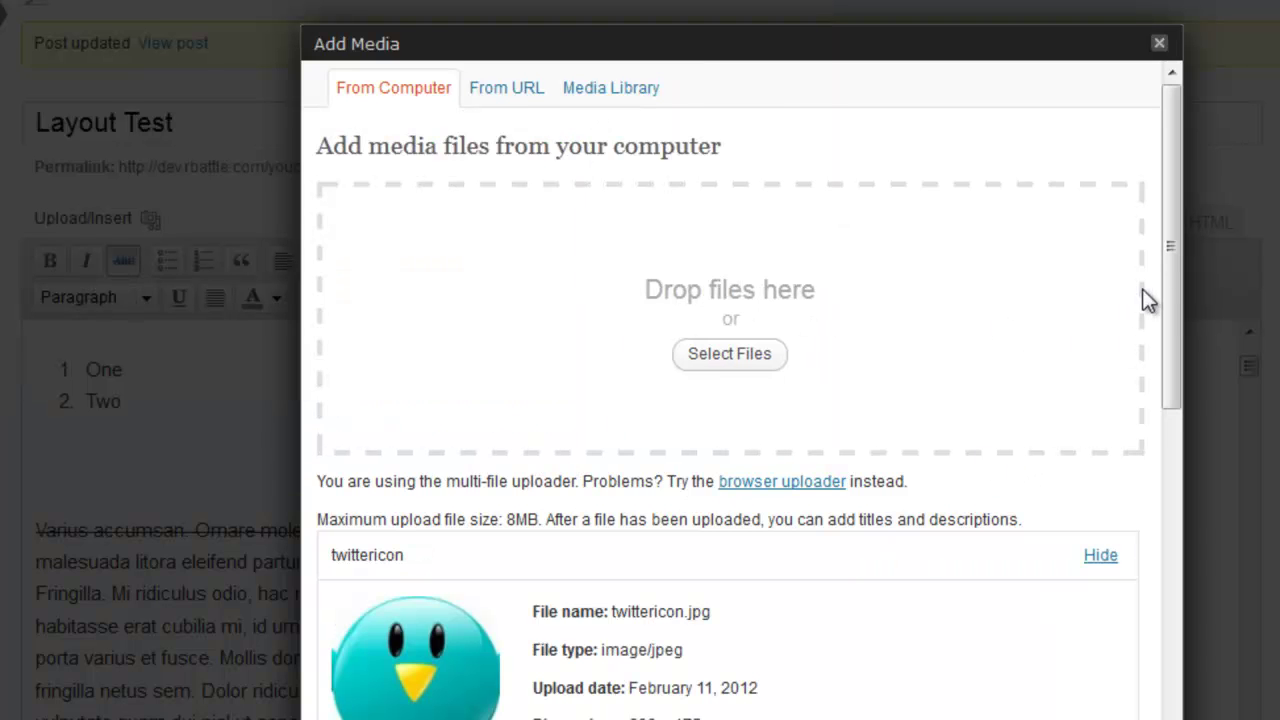
Step: Set the uploaded image's title to "fddasfasjflkoa" and its alternate text to "df asdafddasfasdf"
left_click_drag(1177, 302, 1179, 450)
scroll(832, 523, "down", 3)
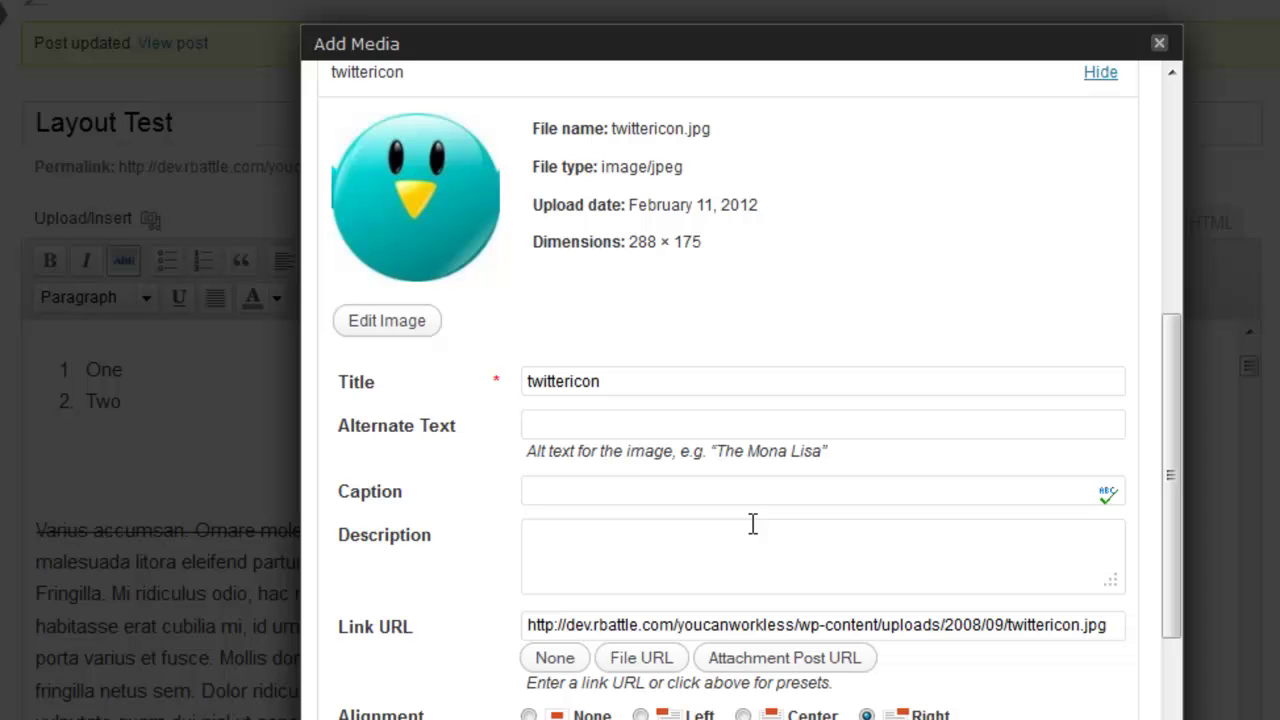
left_click(617, 425)
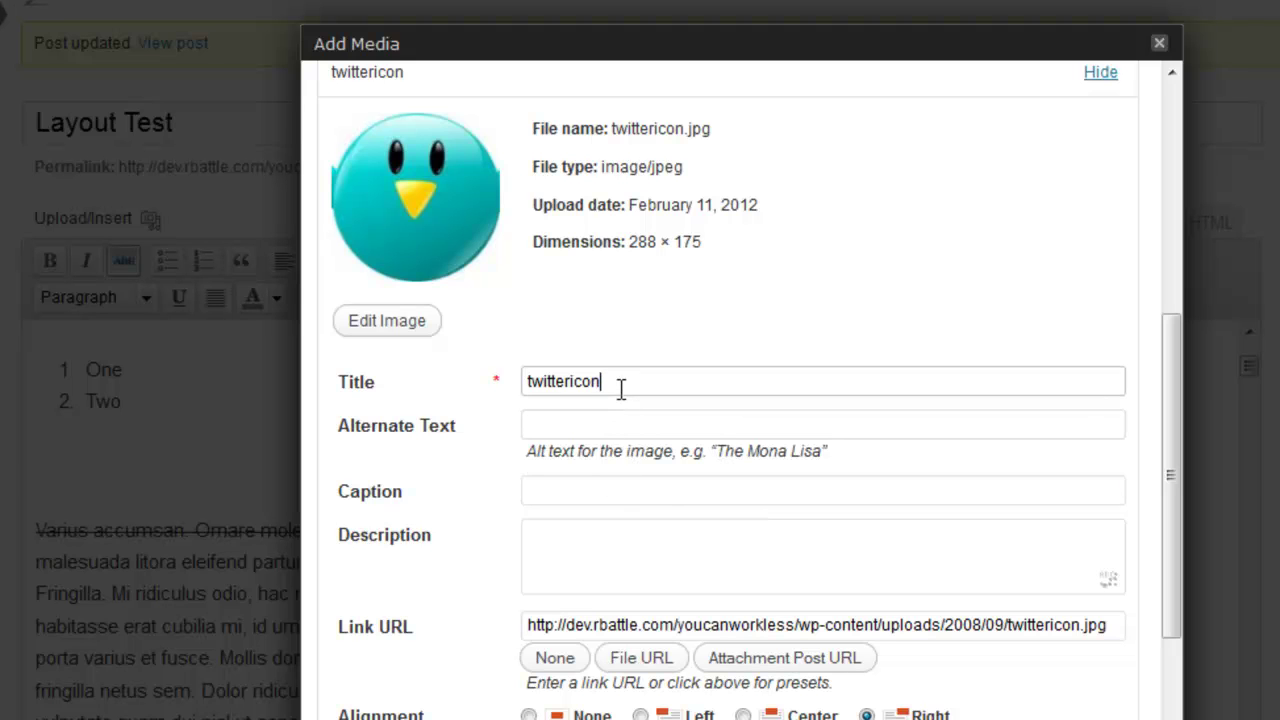
left_click_drag(621, 391, 450, 393)
type("fddasfasjflkoa")
left_click(556, 428)
type("df asdafddasfasdf")
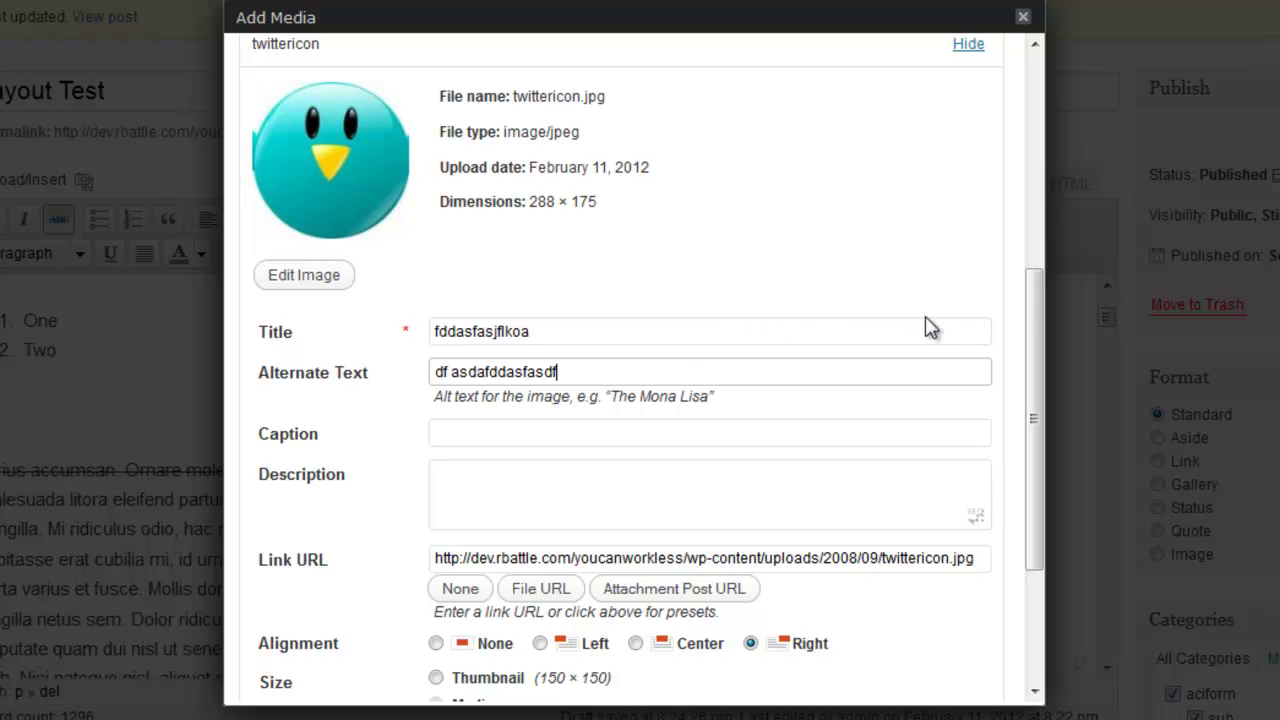
left_click(614, 334)
left_click(635, 409)
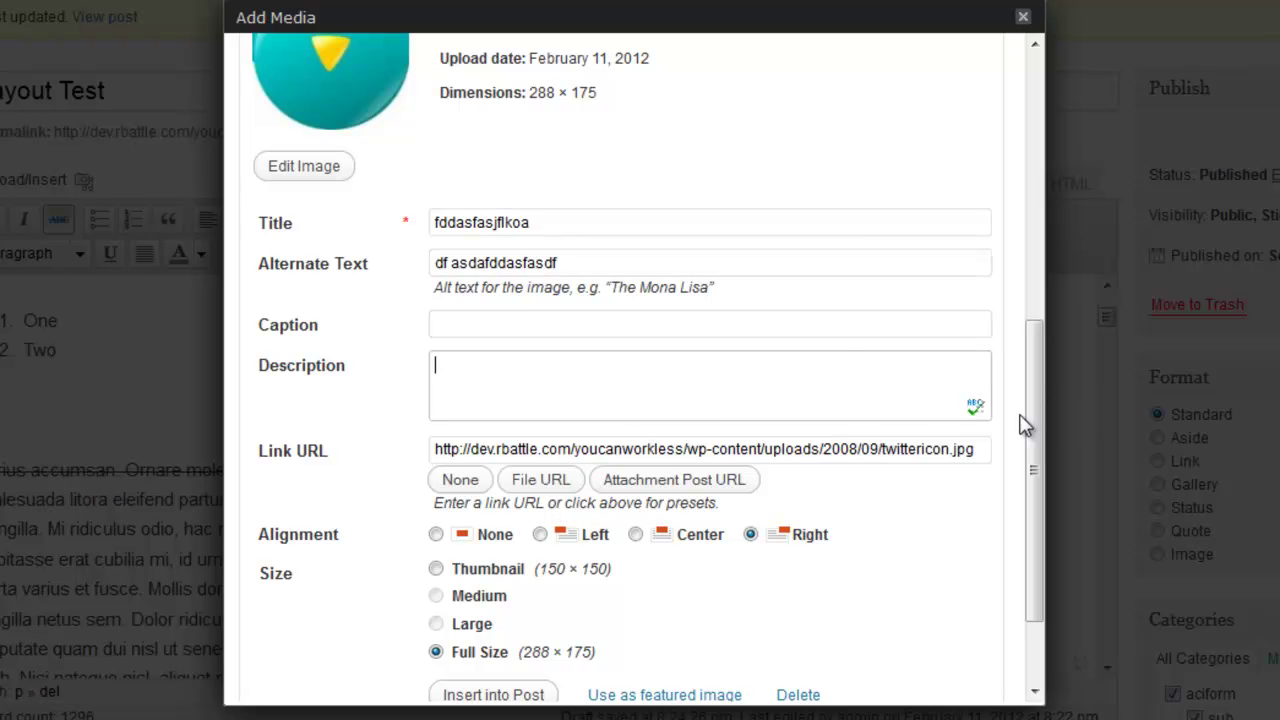
Step: Set the image's link URL to None and insert the right-aligned, full-size image into the post
left_click_drag(1035, 427, 1033, 486)
left_click_drag(437, 322, 1150, 355)
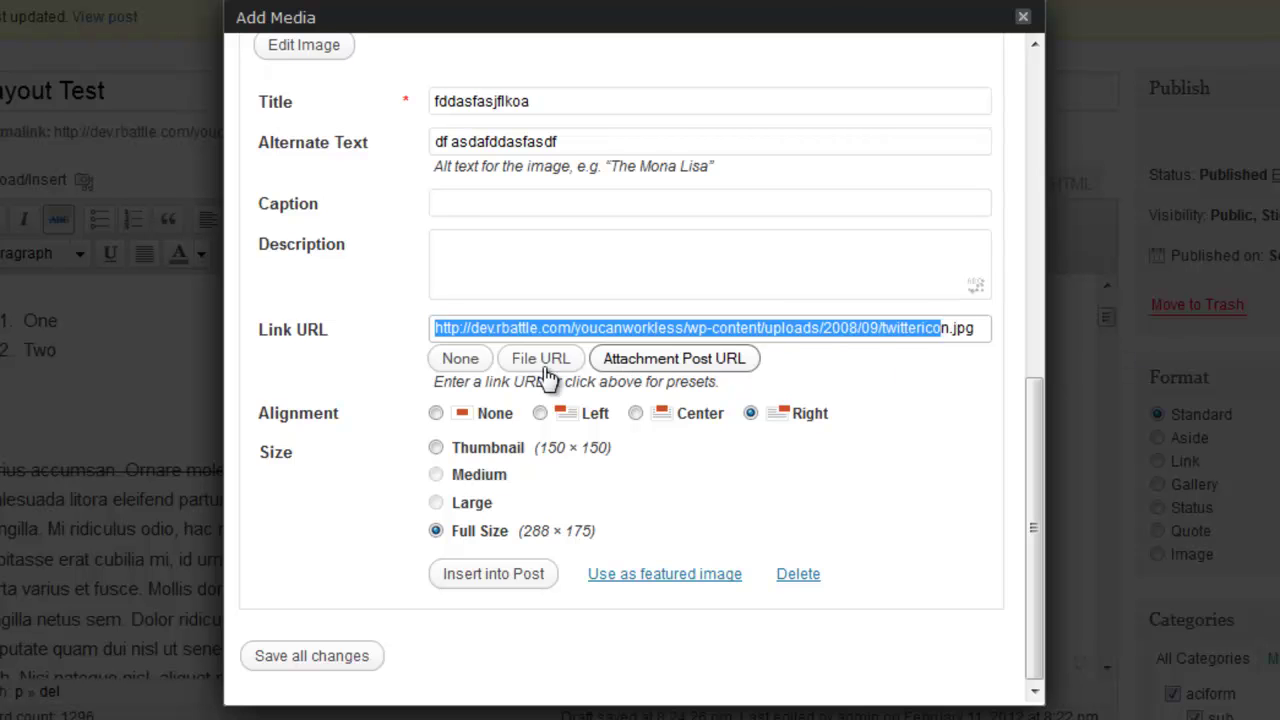
left_click(460, 358)
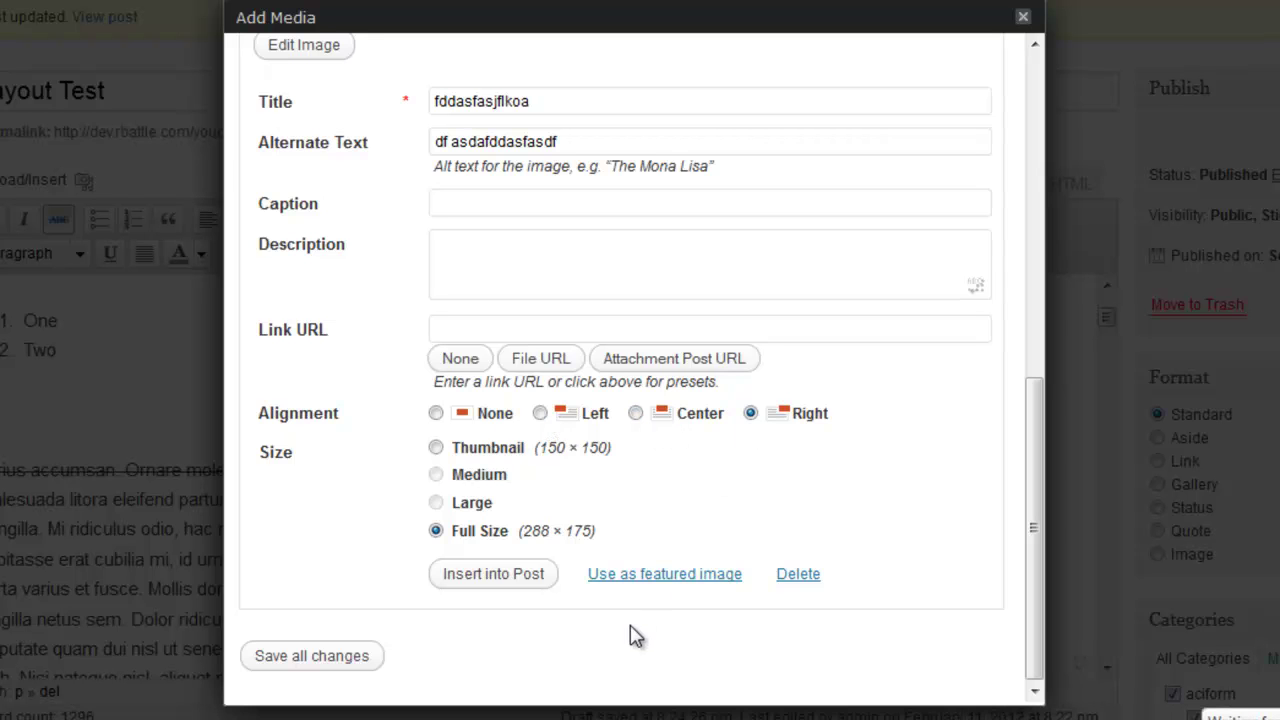
left_click(499, 586)
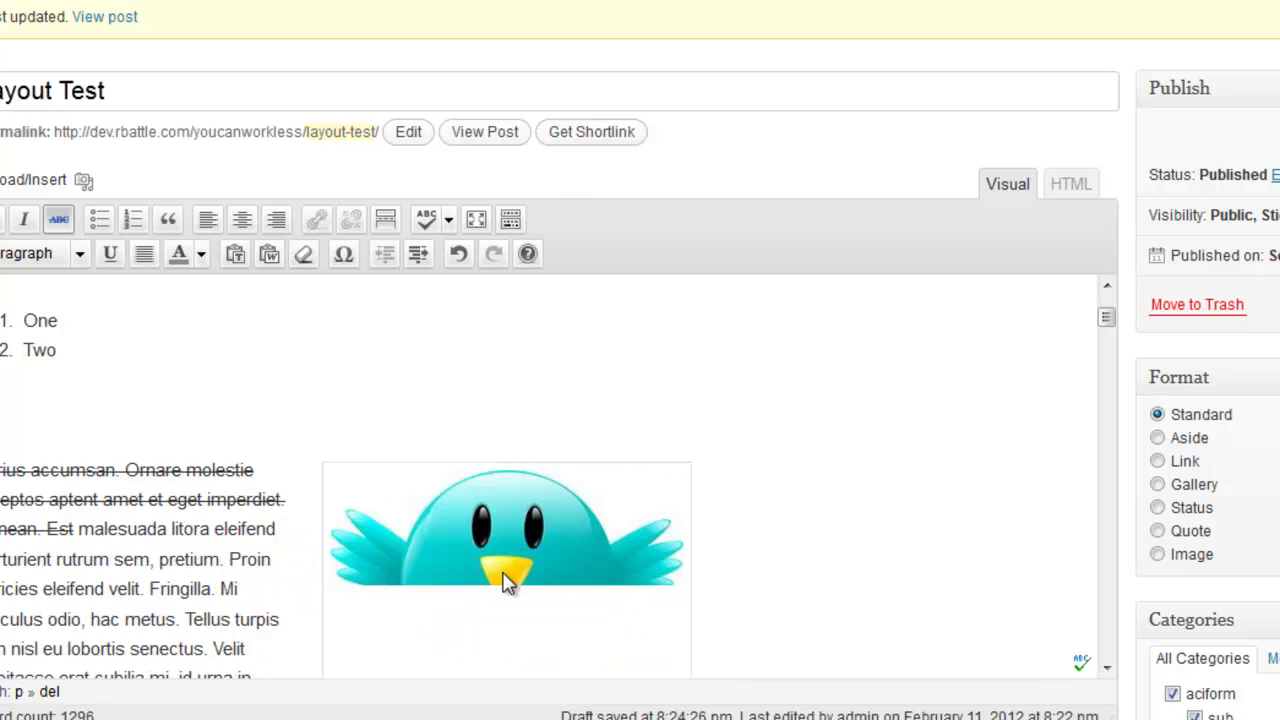
Step: Resize the inserted bird image in the post, shrinking it to about half its width and enlarging it beyond its inserted size
left_click_drag(1106, 322, 1104, 331)
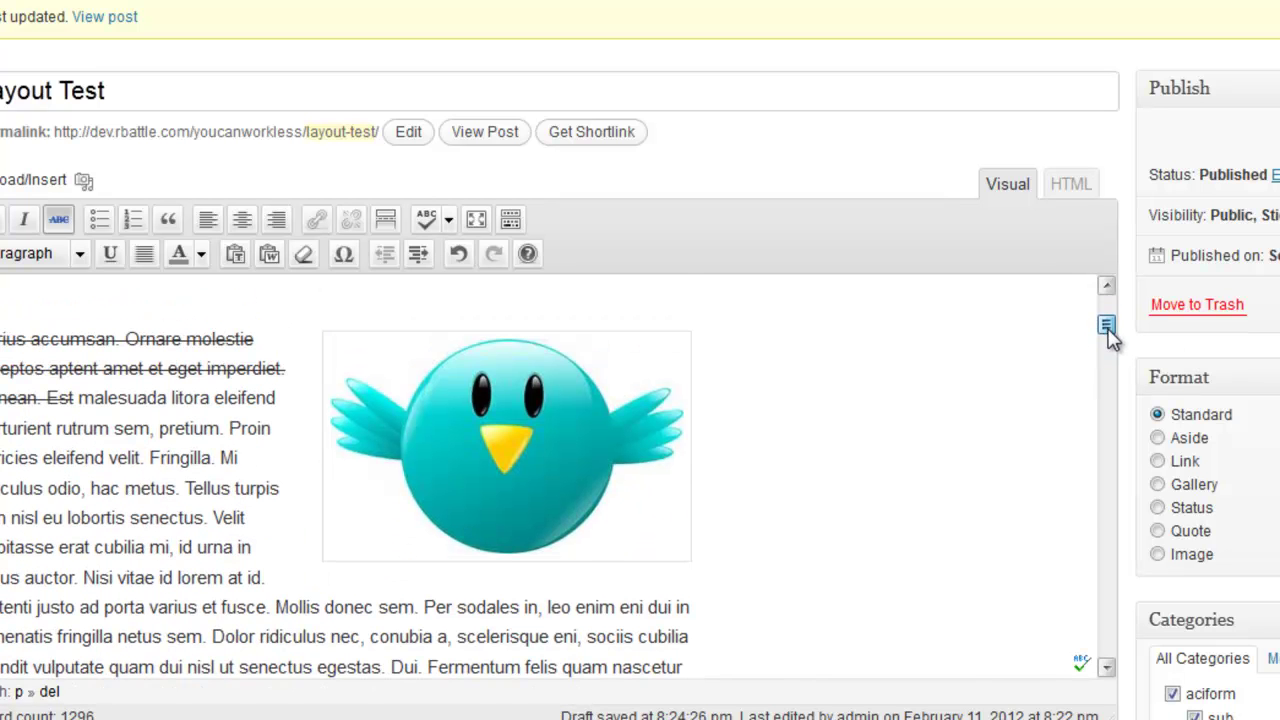
left_click(648, 420)
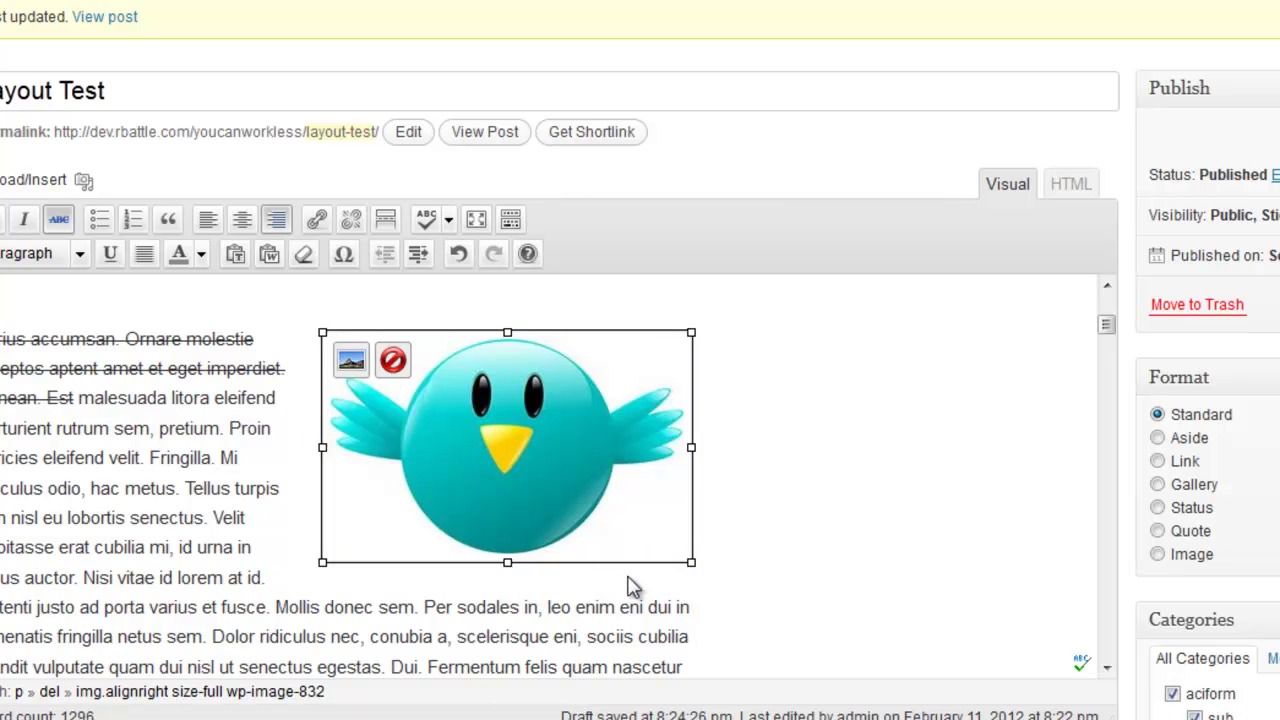
left_click_drag(691, 562, 522, 440)
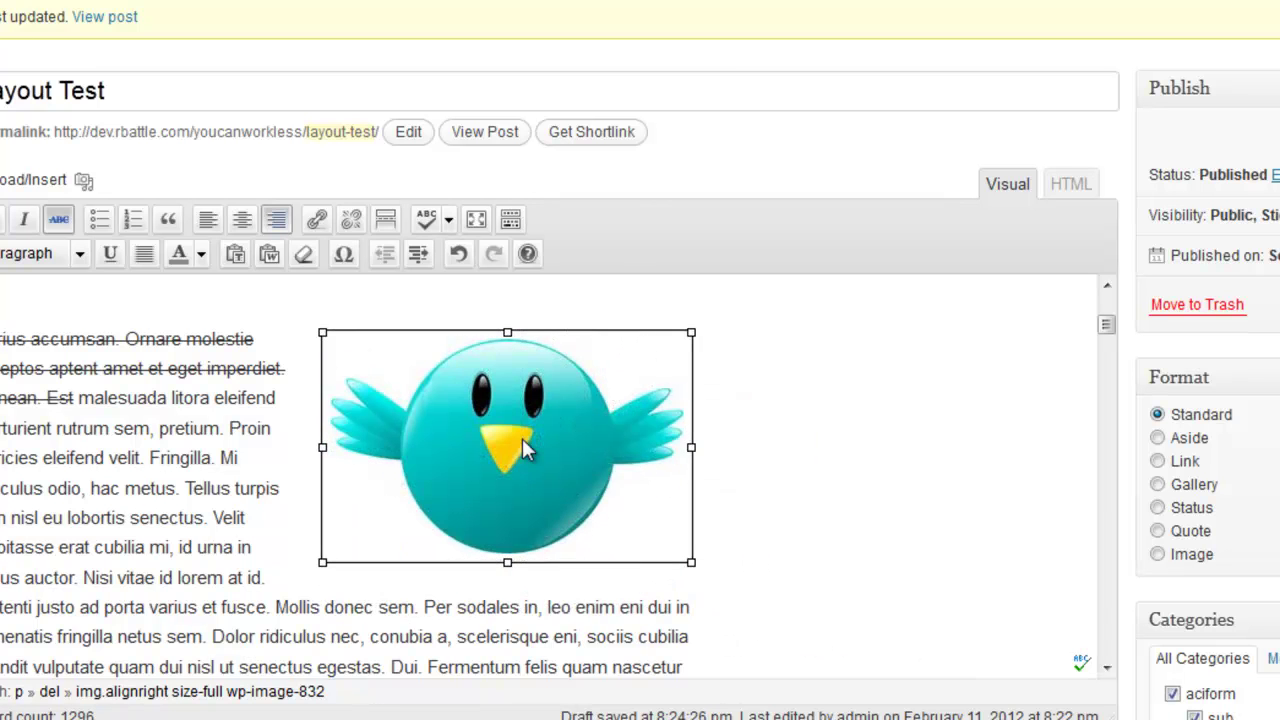
left_click_drag(318, 333, 470, 447)
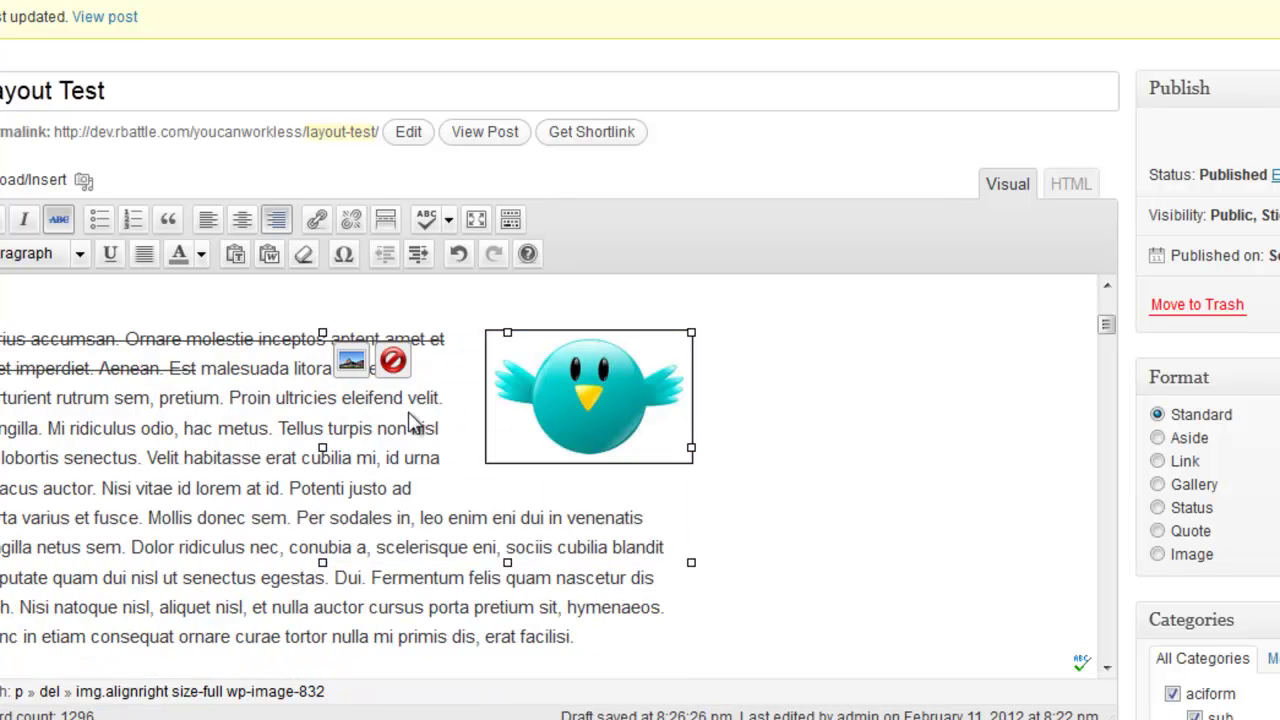
left_click(568, 417)
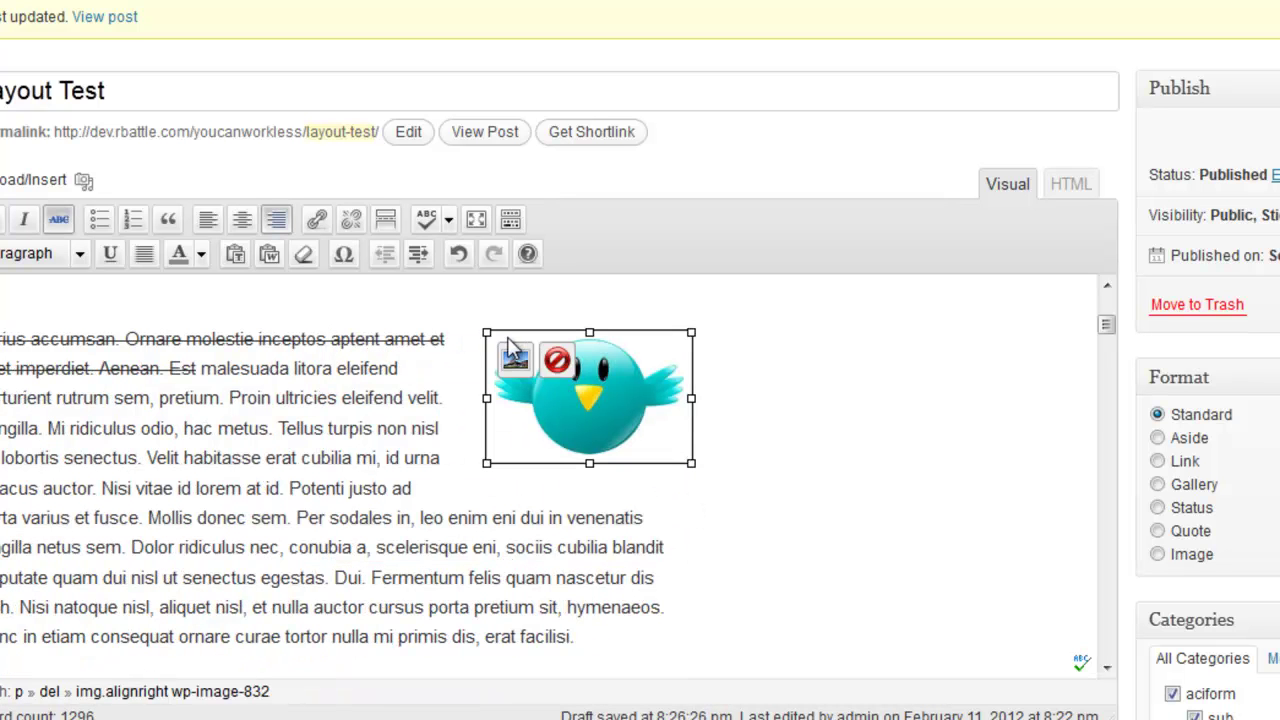
left_click_drag(481, 331, 265, 222)
left_click(341, 480)
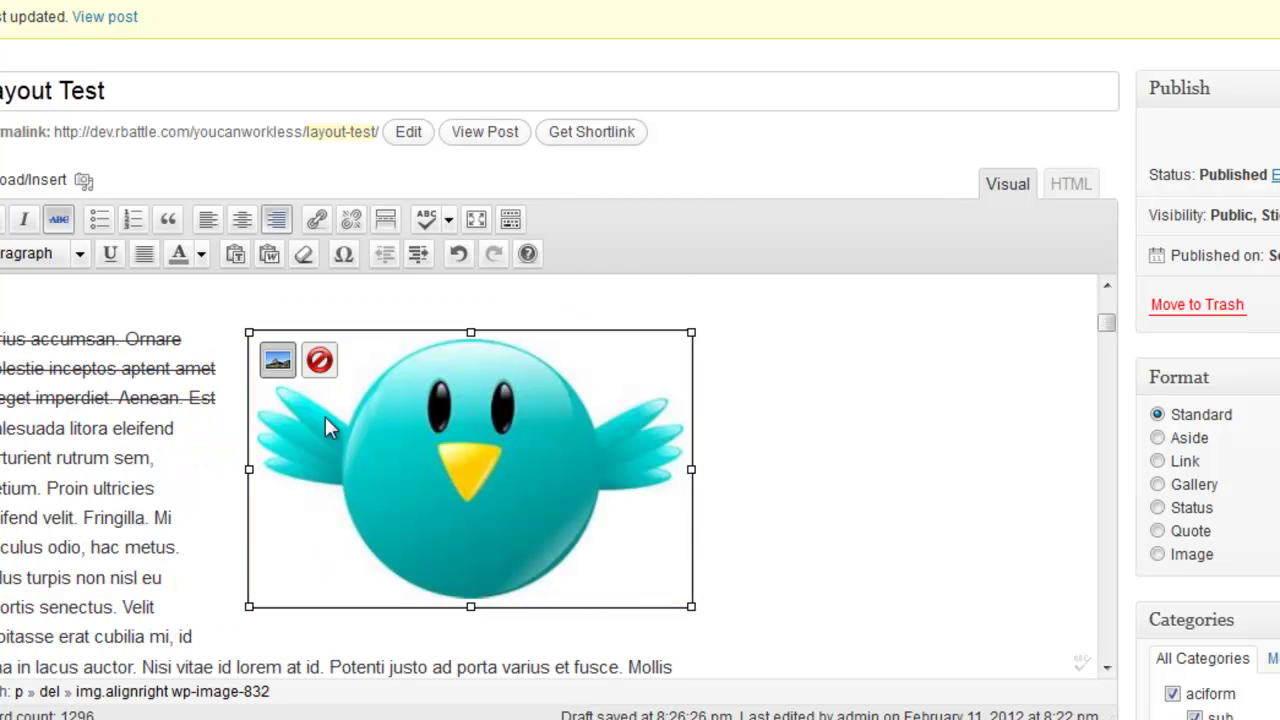
Step: Review the bird image's advanced image and link settings, close them without changes, and shrink the image slightly in the post
left_click(247, 529)
left_click(516, 460)
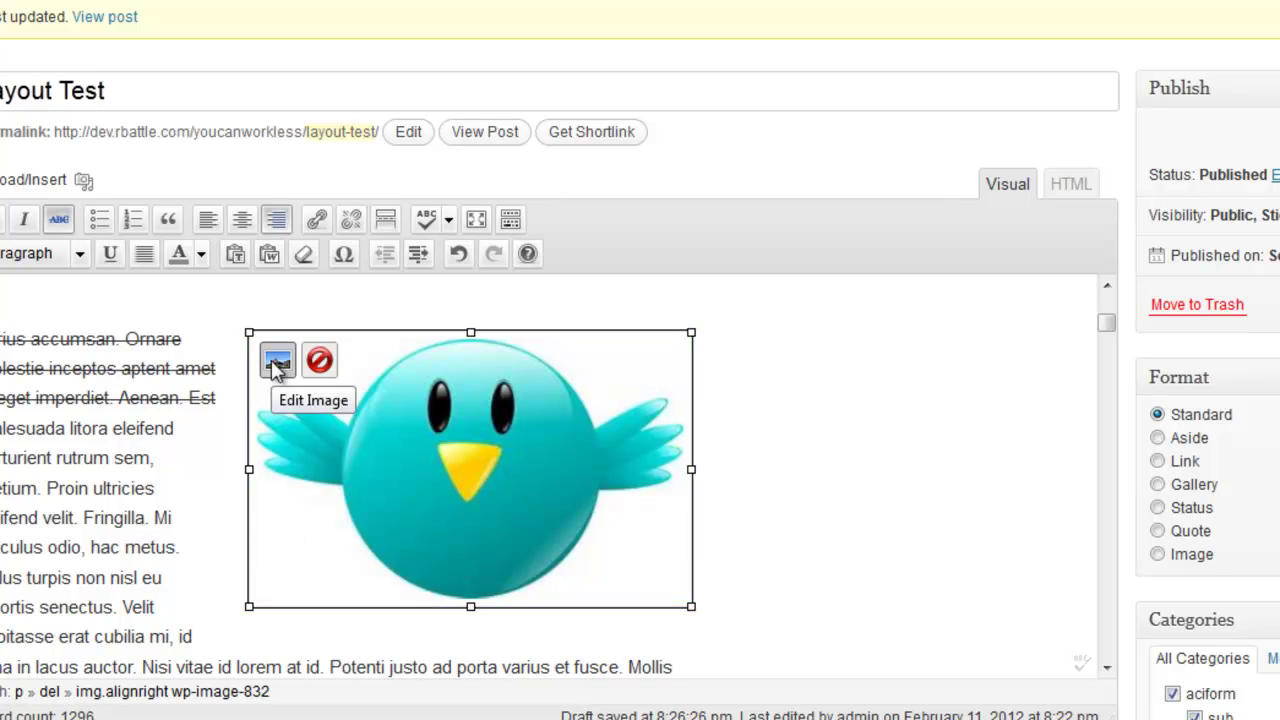
left_click(277, 362)
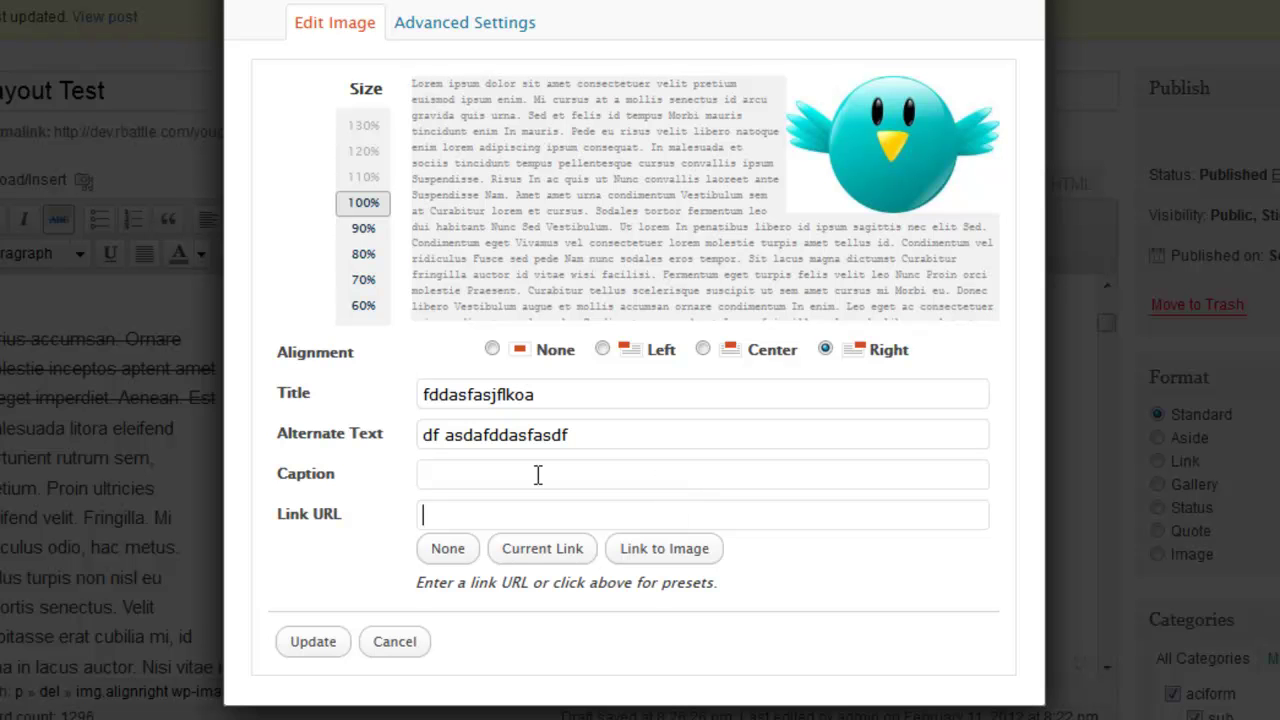
left_click(443, 22)
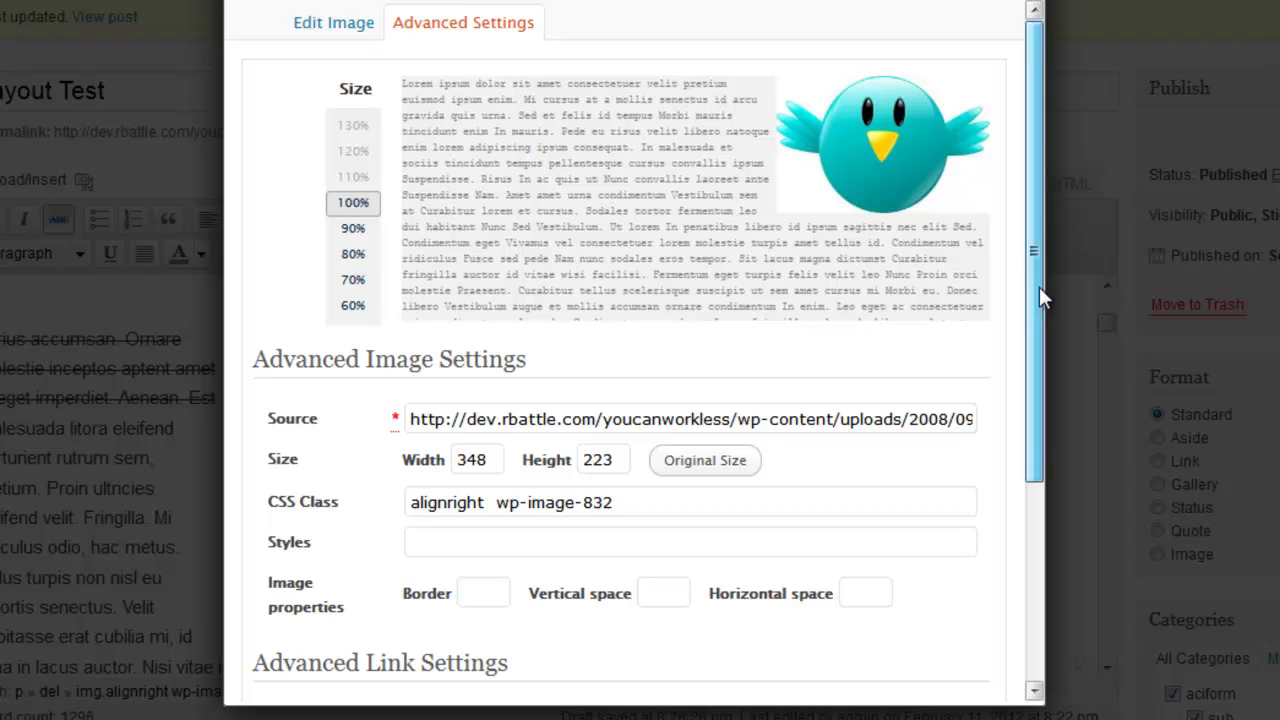
scroll(1039, 272, "down", 5)
left_click_drag(1065, 395, 1045, 495)
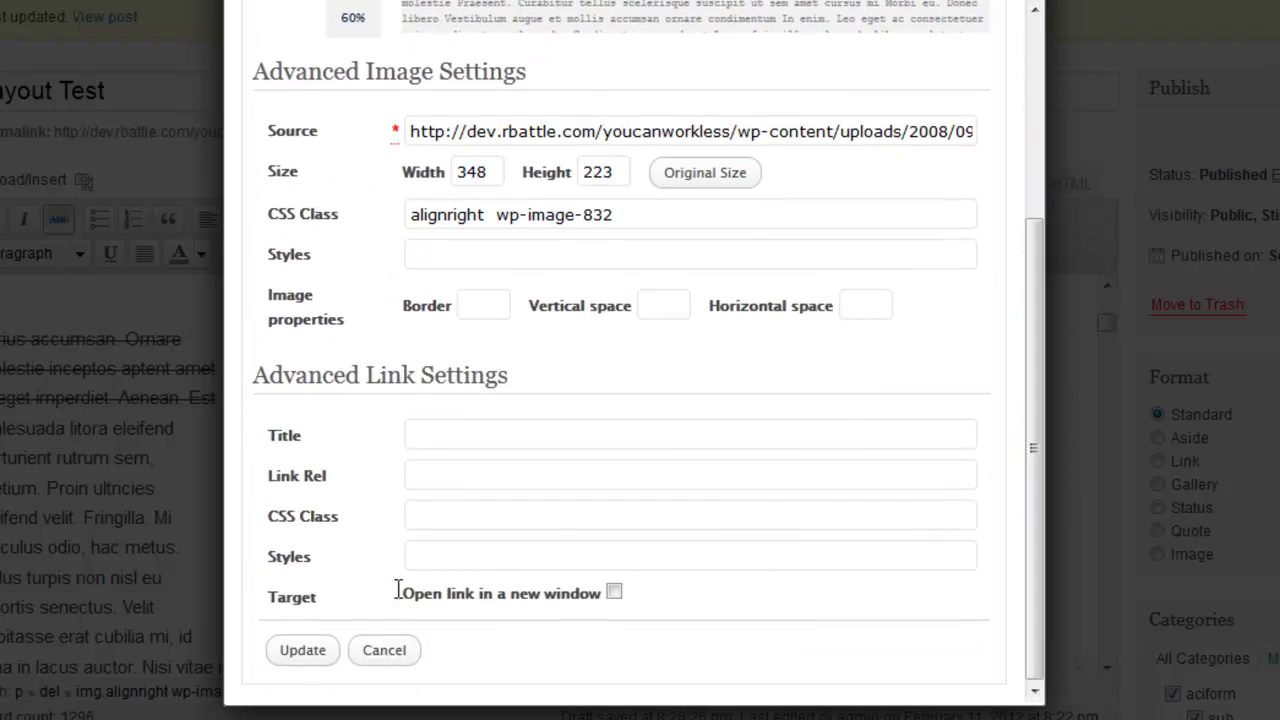
left_click(1027, 3)
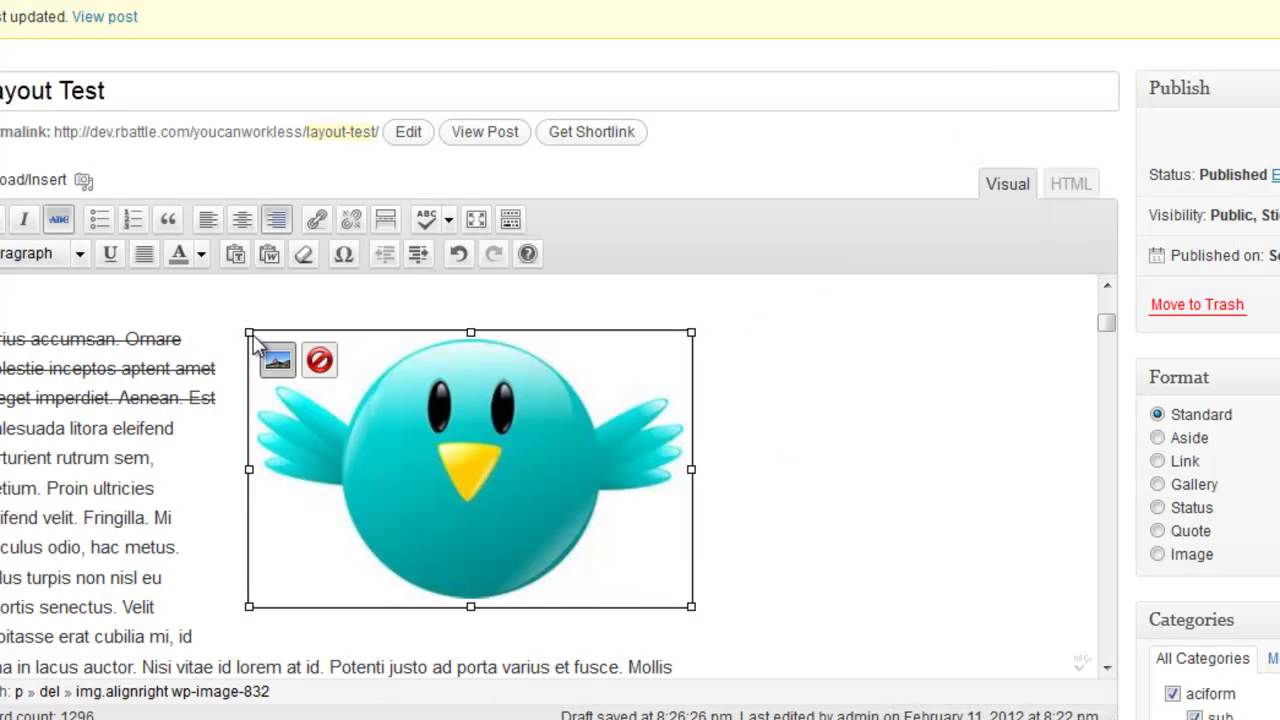
left_click_drag(249, 332, 295, 307)
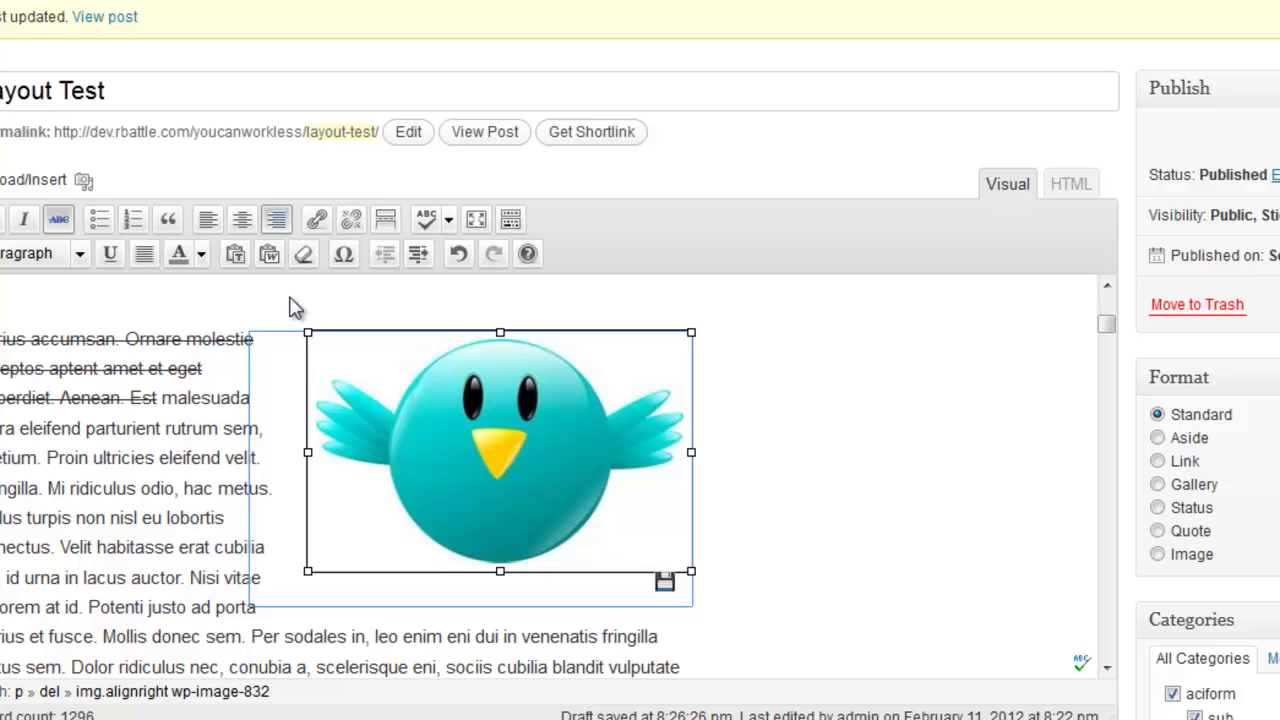
Step: Browse the site's media library from the media uploader and open the details of the last listed 5-strategies-cover image
left_click(83, 183)
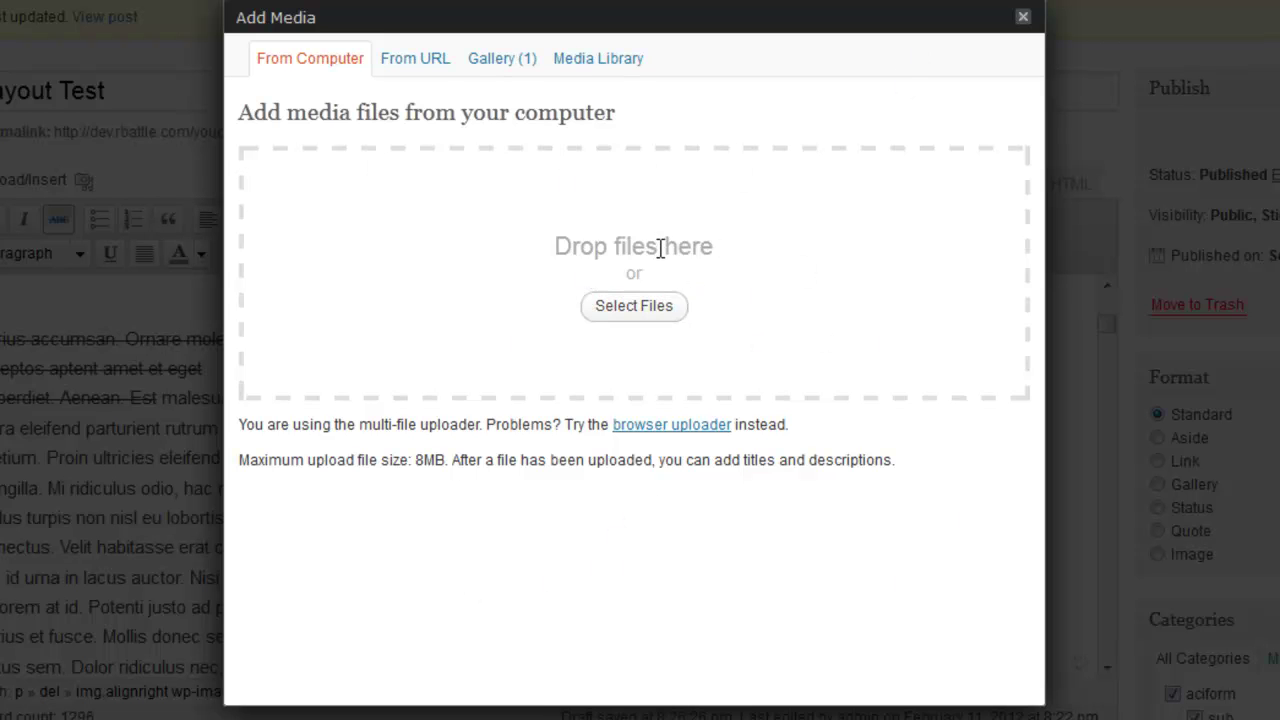
left_click(630, 62)
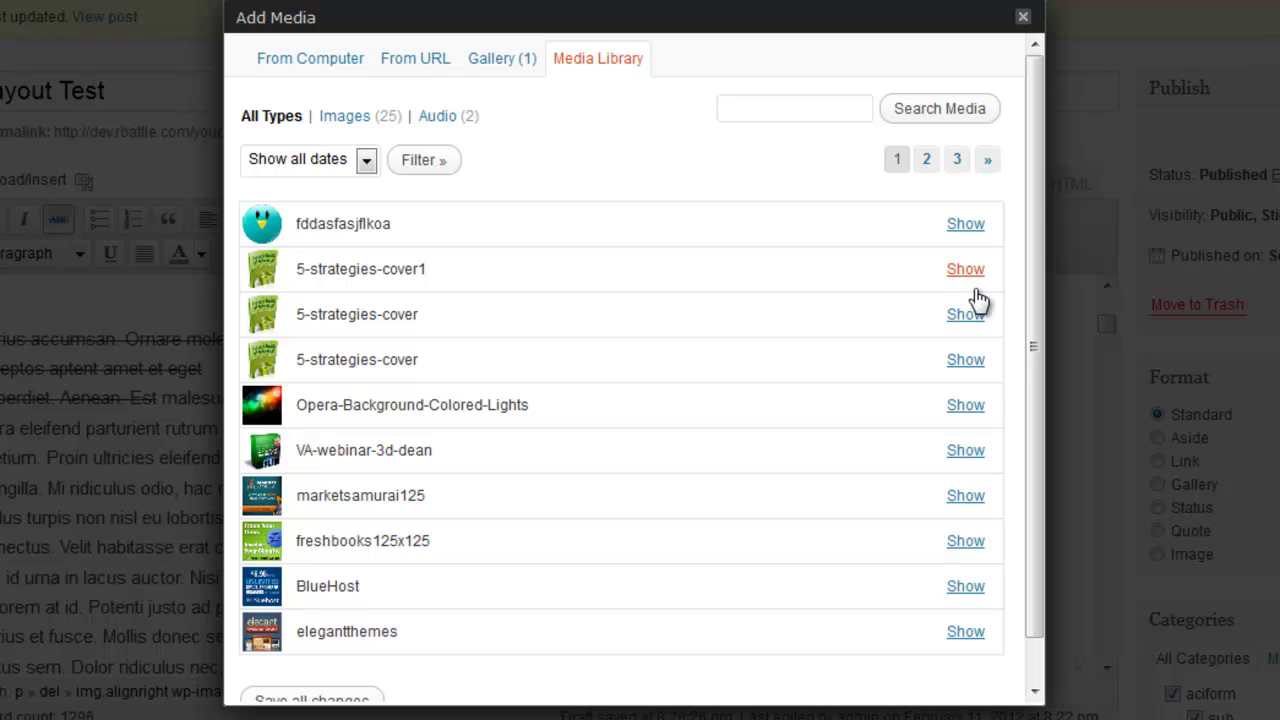
left_click_drag(1040, 171, 1044, 122)
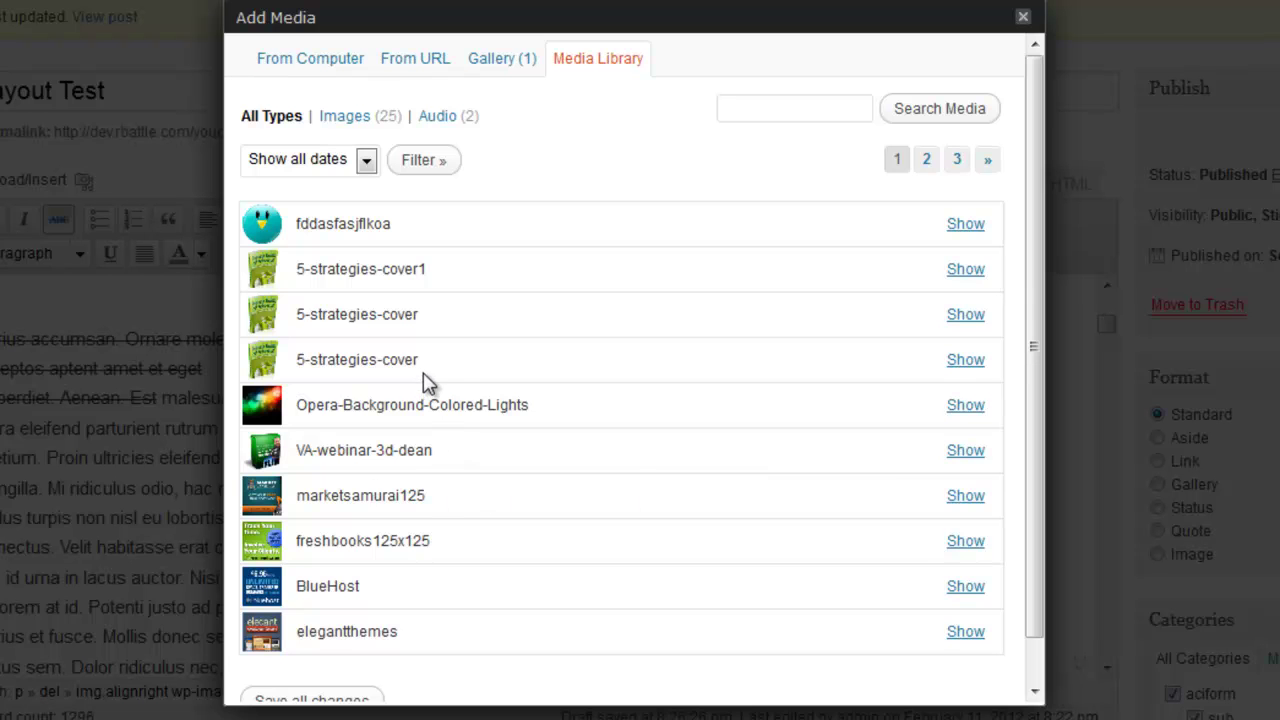
left_click(966, 362)
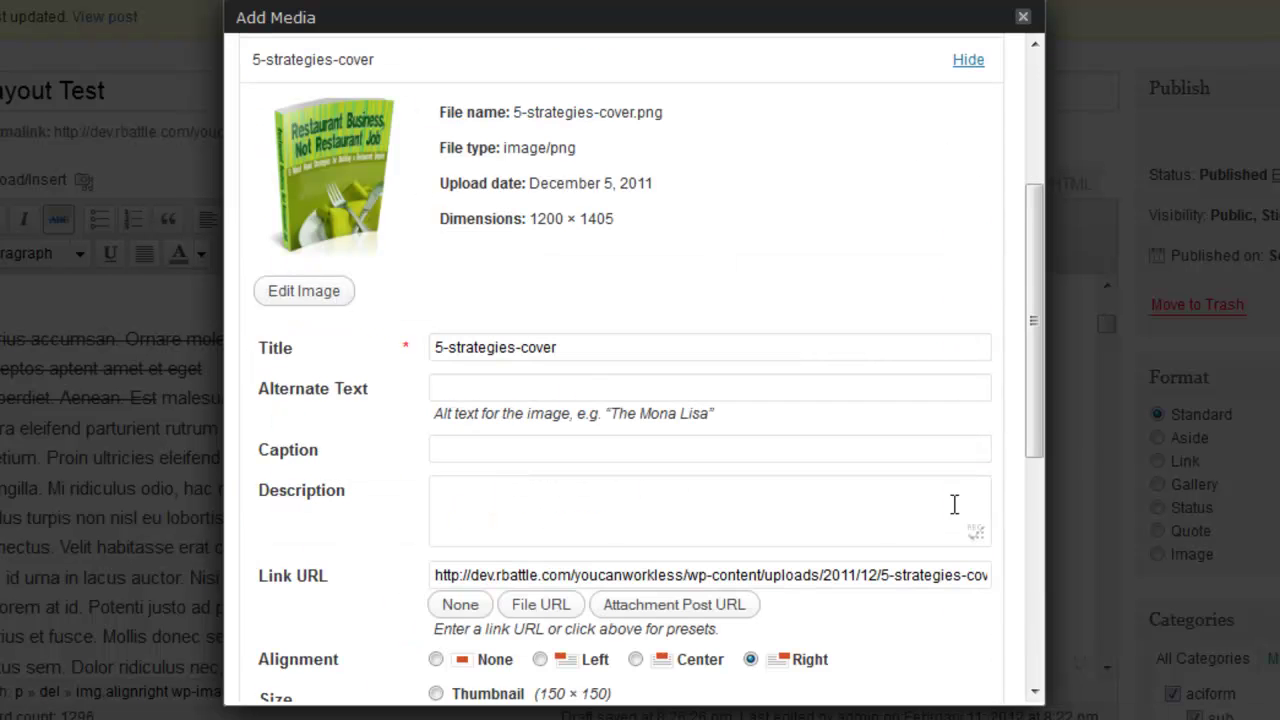
left_click_drag(1034, 248, 1026, 334)
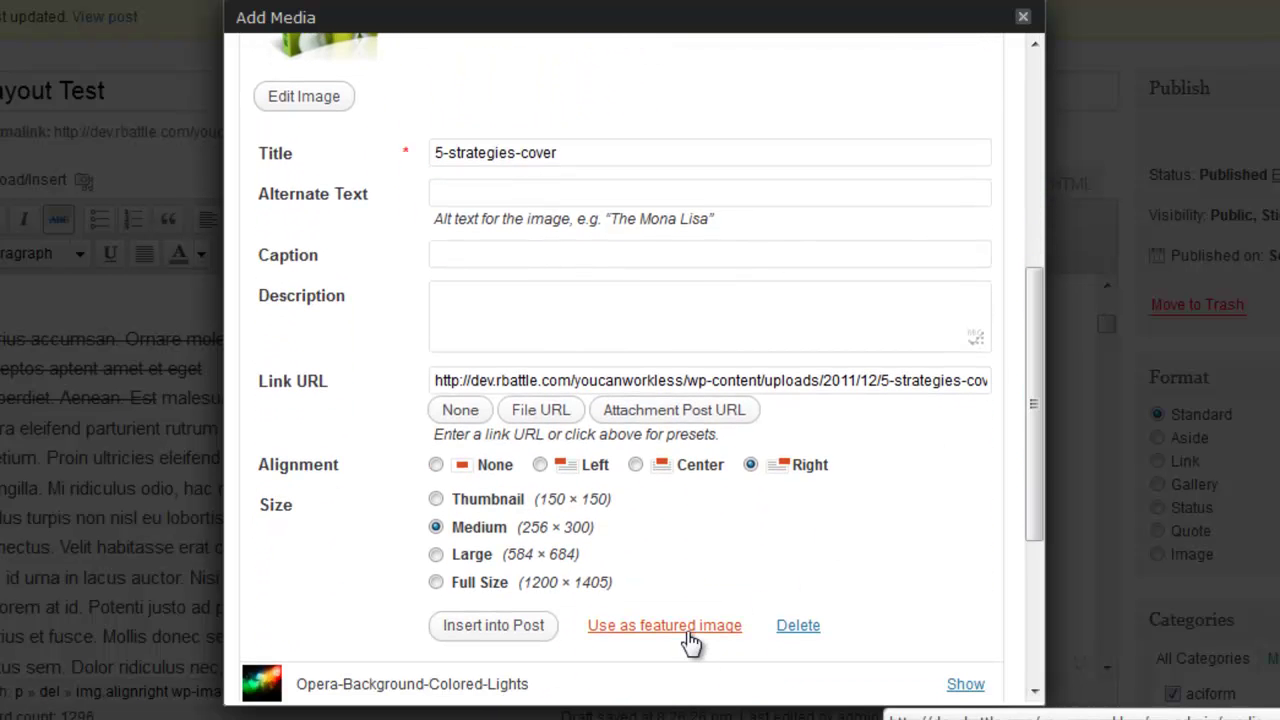
Step: Set the cover image's link URL to None and copy its title, 5-strategies-cover, into the alternate text
scroll(1034, 451, "up", 2)
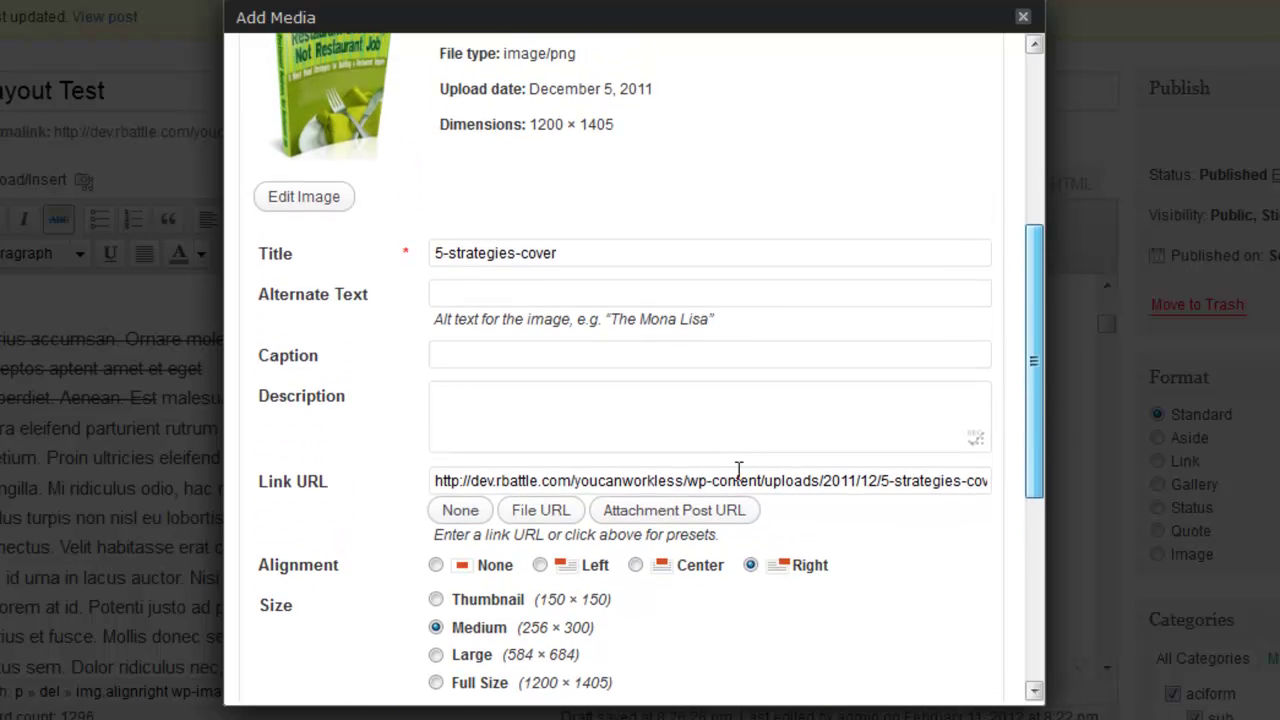
left_click(478, 514)
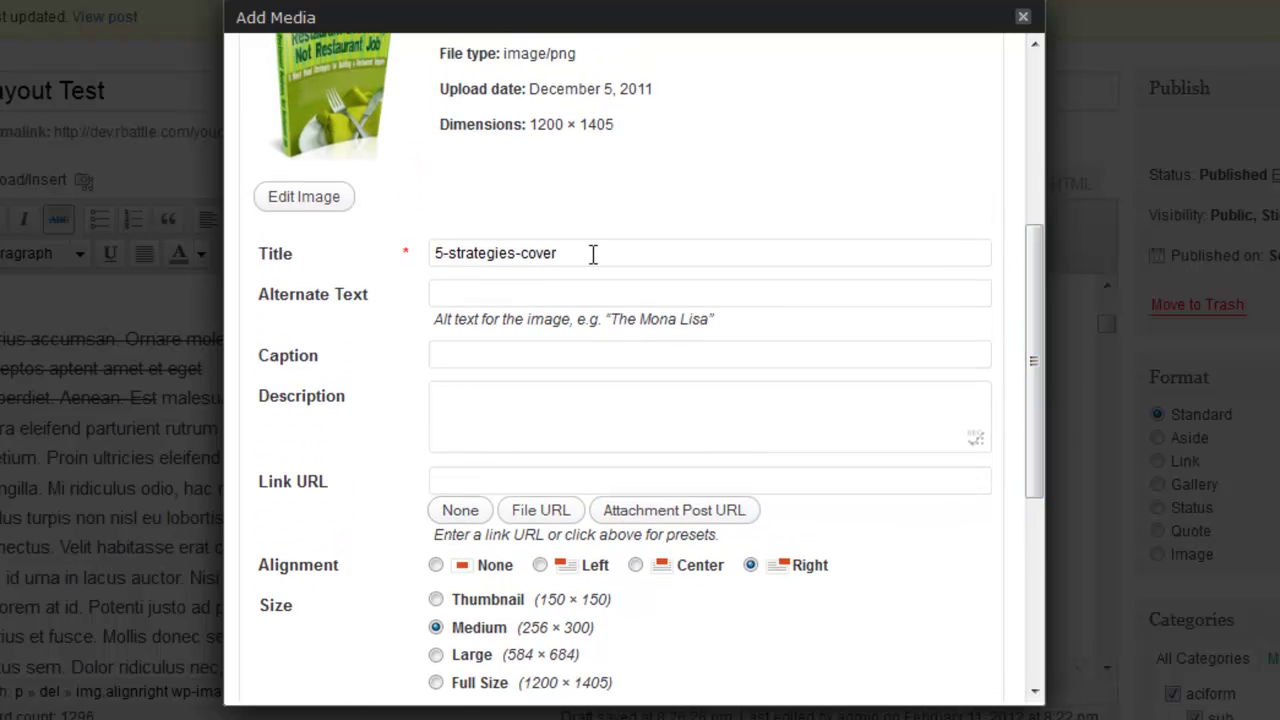
left_click_drag(593, 255, 405, 264)
key("ctrl+c")
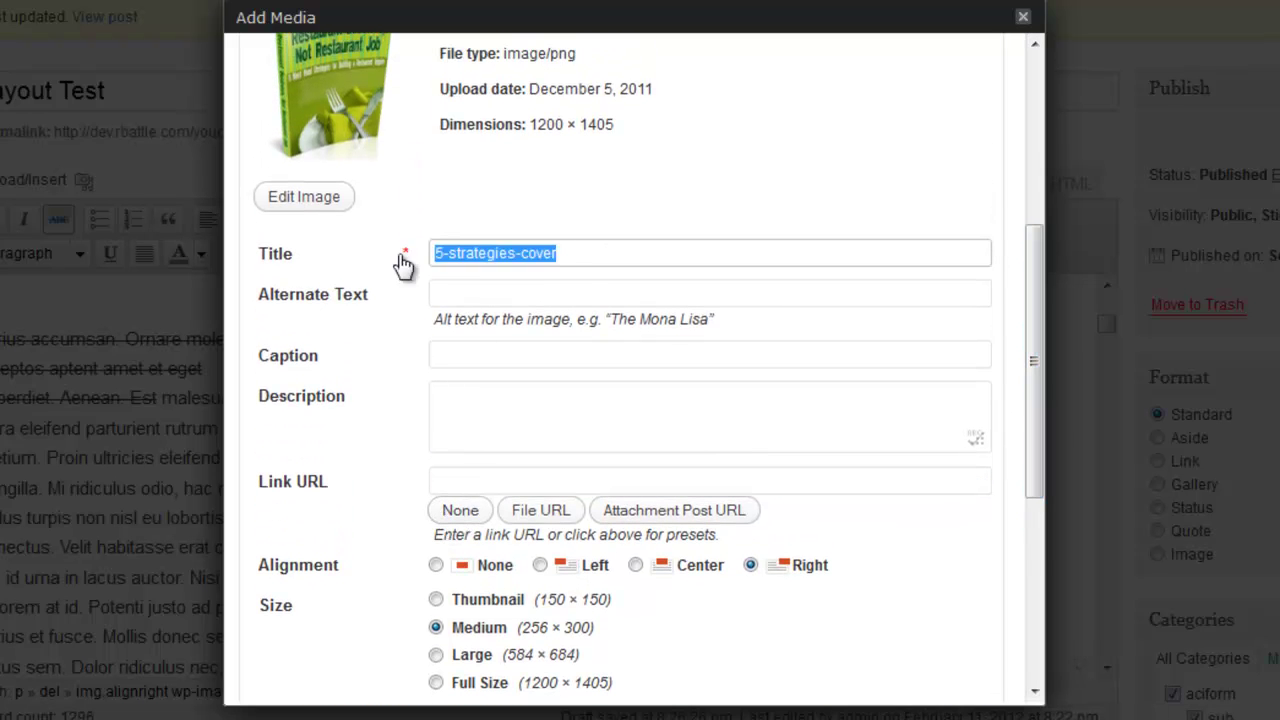
left_click(551, 292)
key("ctrl+v")
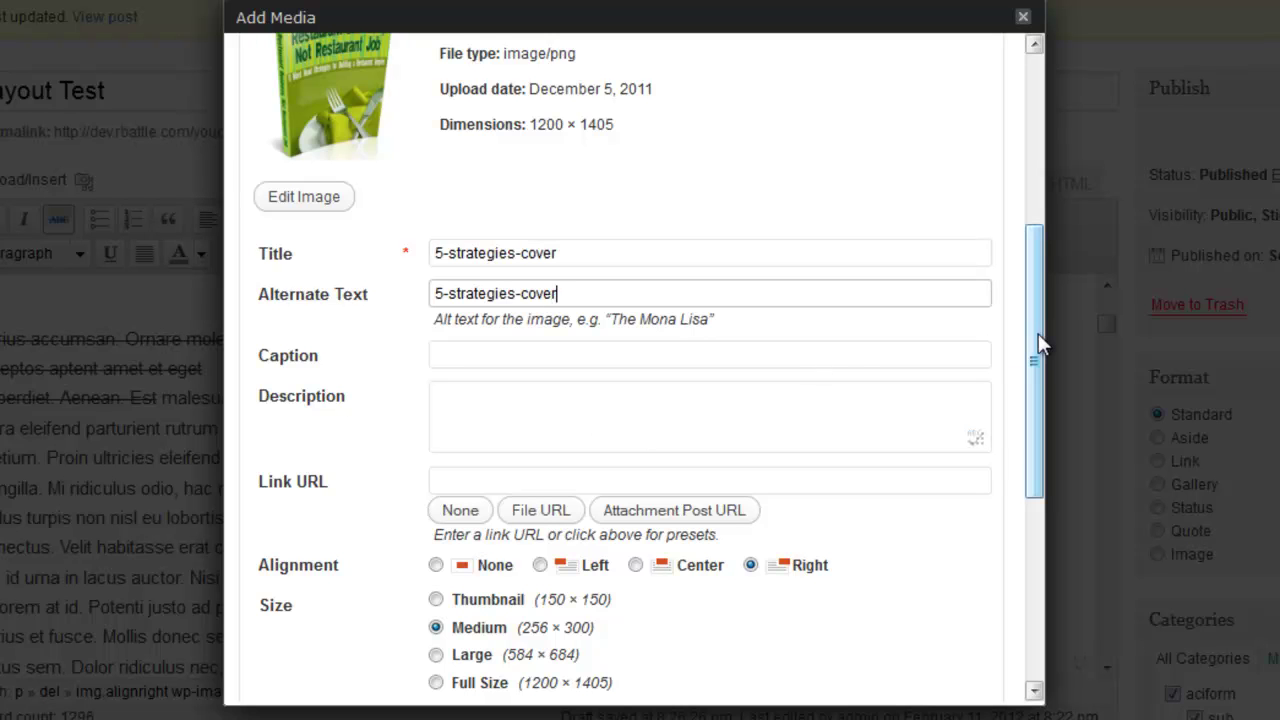
Step: Set the cover image to Full Size (1200 × 1405) and insert it into the post in place of the bird image
left_click_drag(1035, 340, 1022, 385)
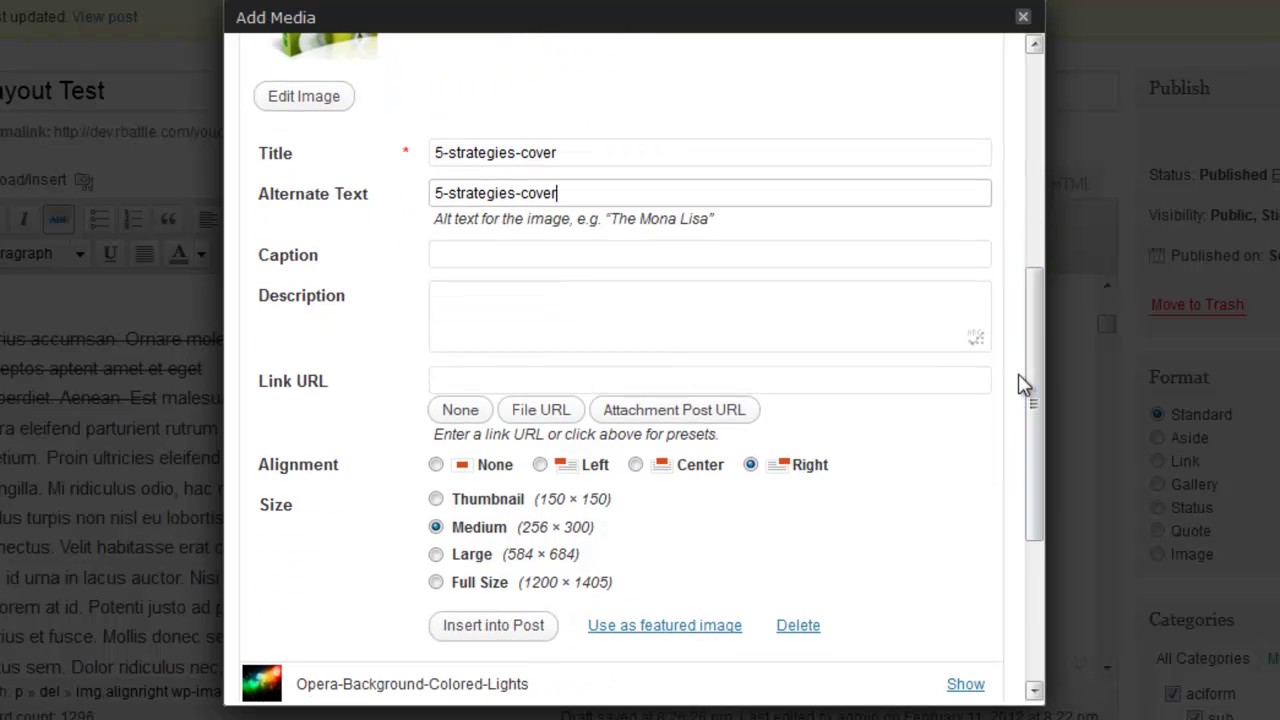
left_click(438, 583)
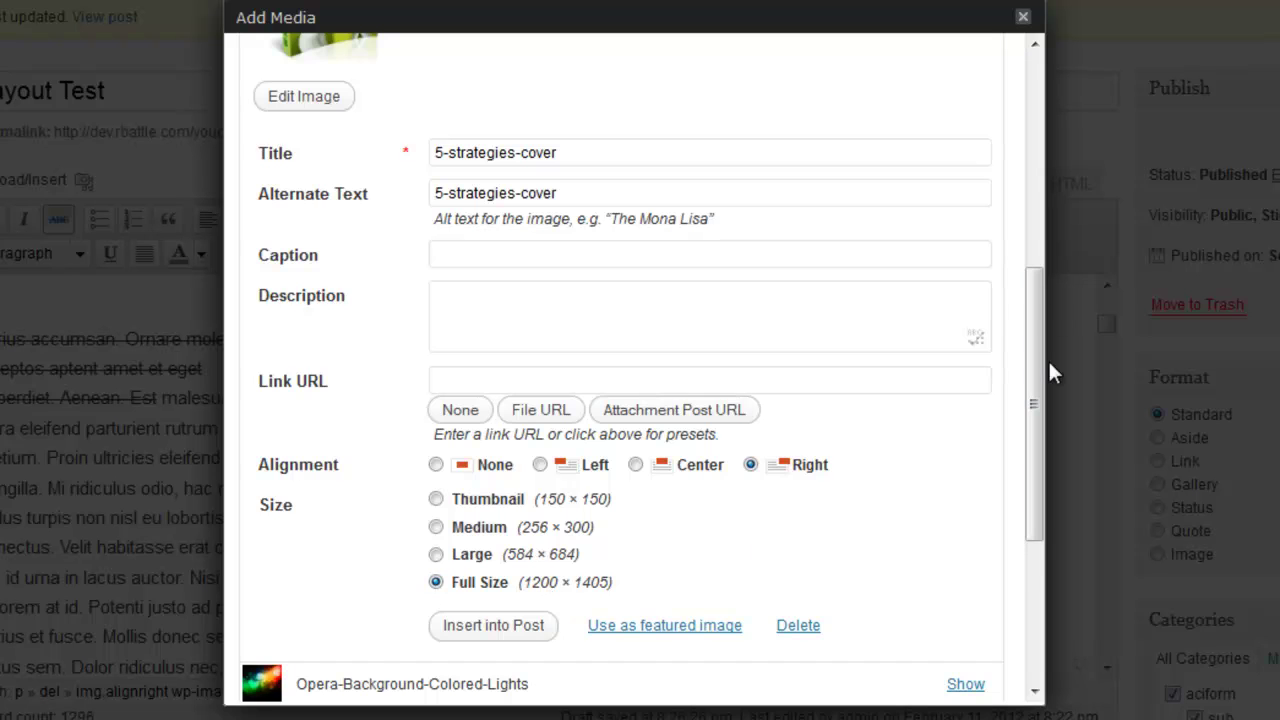
scroll(1040, 400, "down", 2)
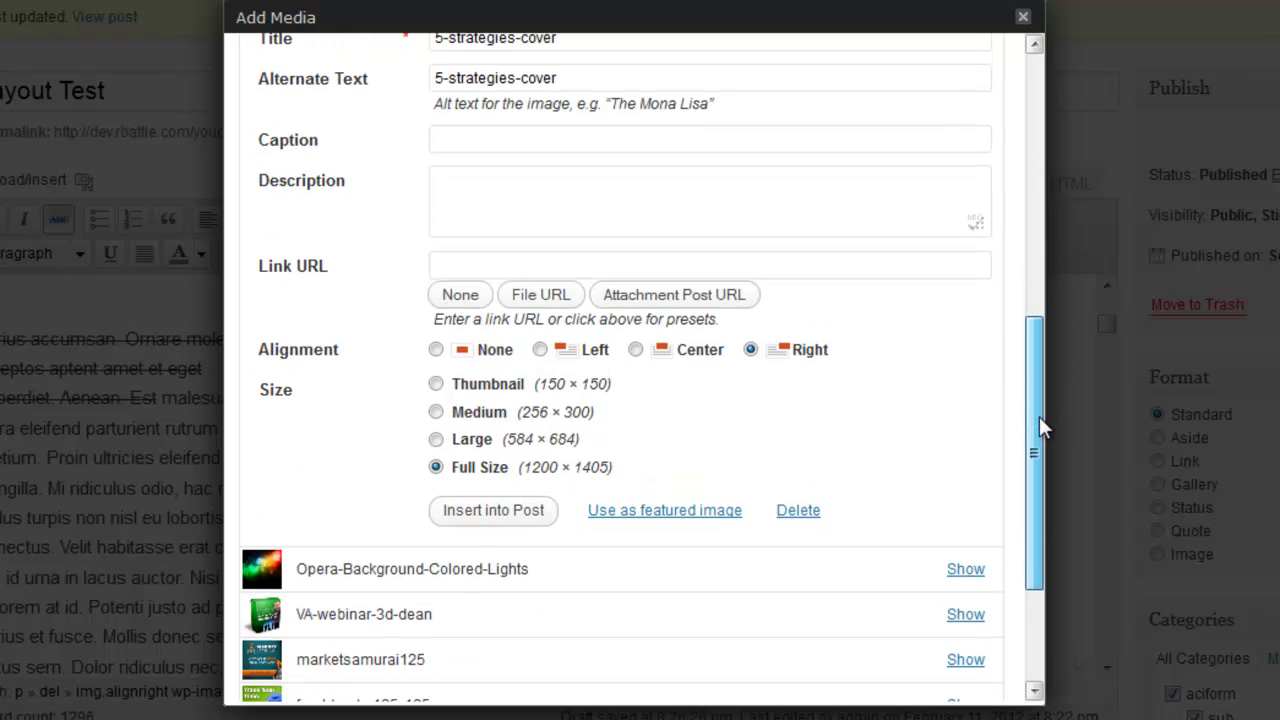
left_click(519, 521)
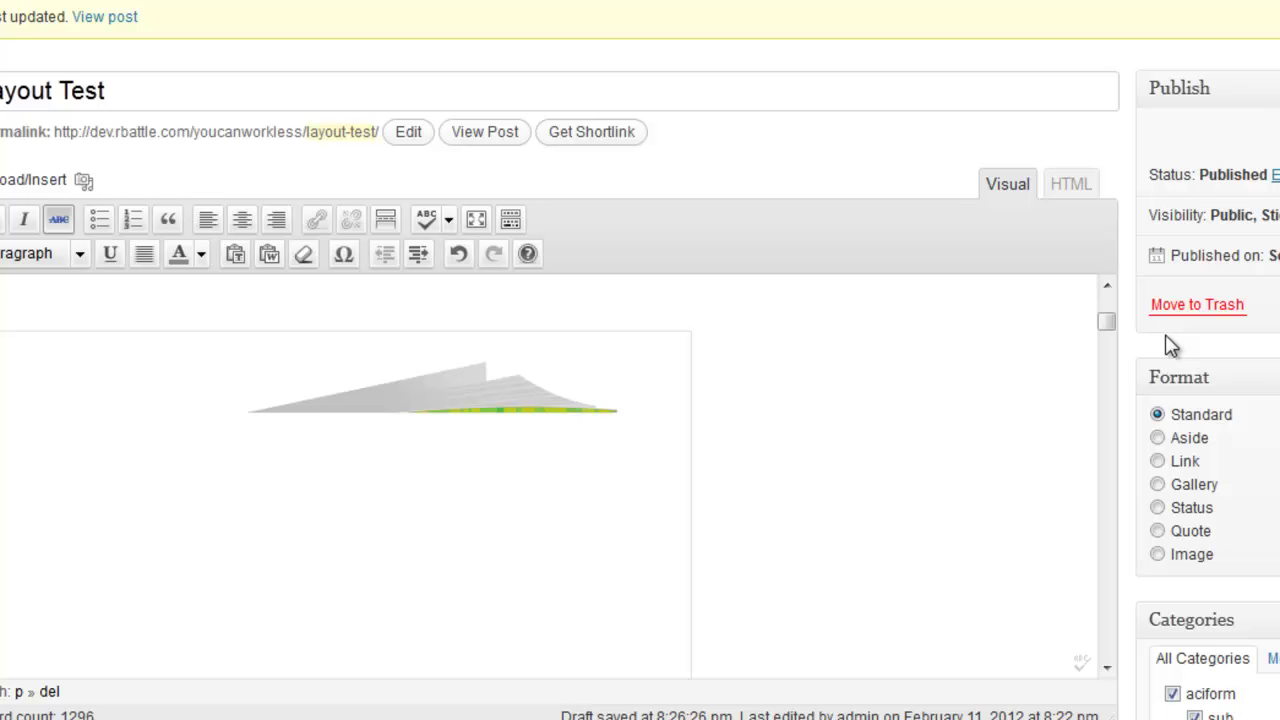
Step: Shrink the oversized book cover image in the post by its corner handles to about 187 × 252 pixels
left_click_drag(1107, 320, 1108, 350)
left_click(604, 452)
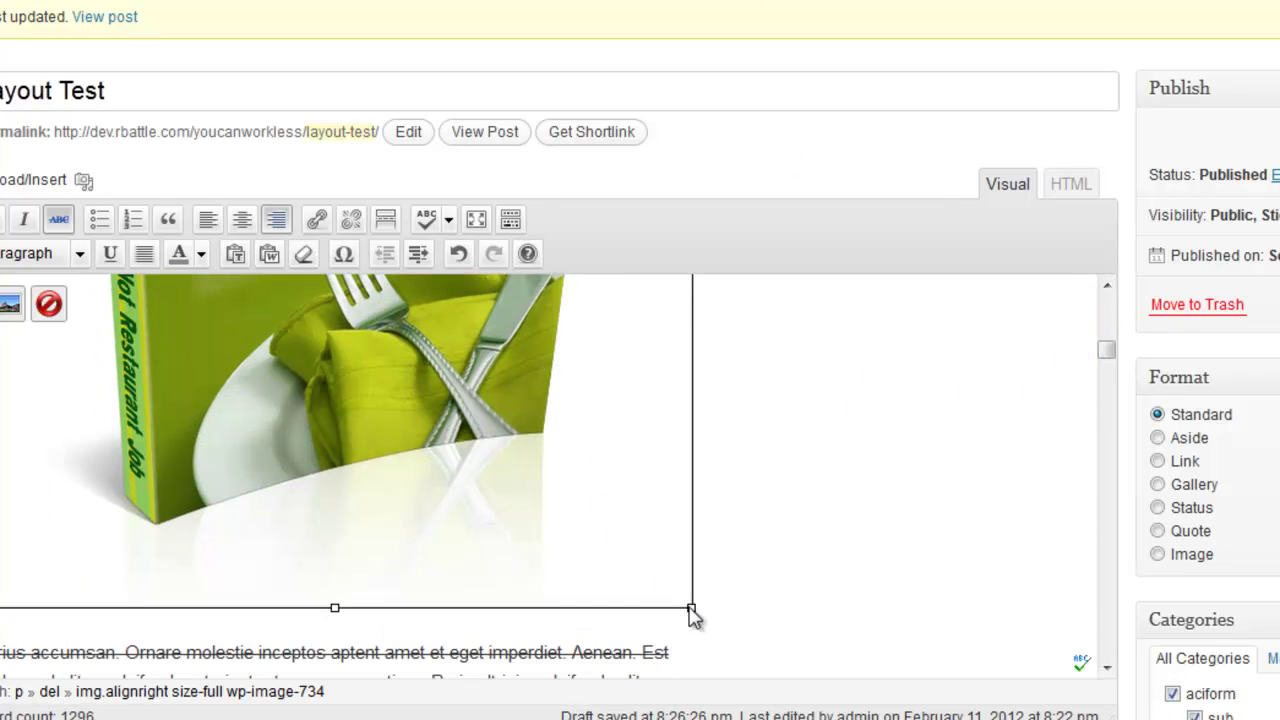
left_click_drag(691, 607, 264, 290)
scroll(1155, 530, "down", 3)
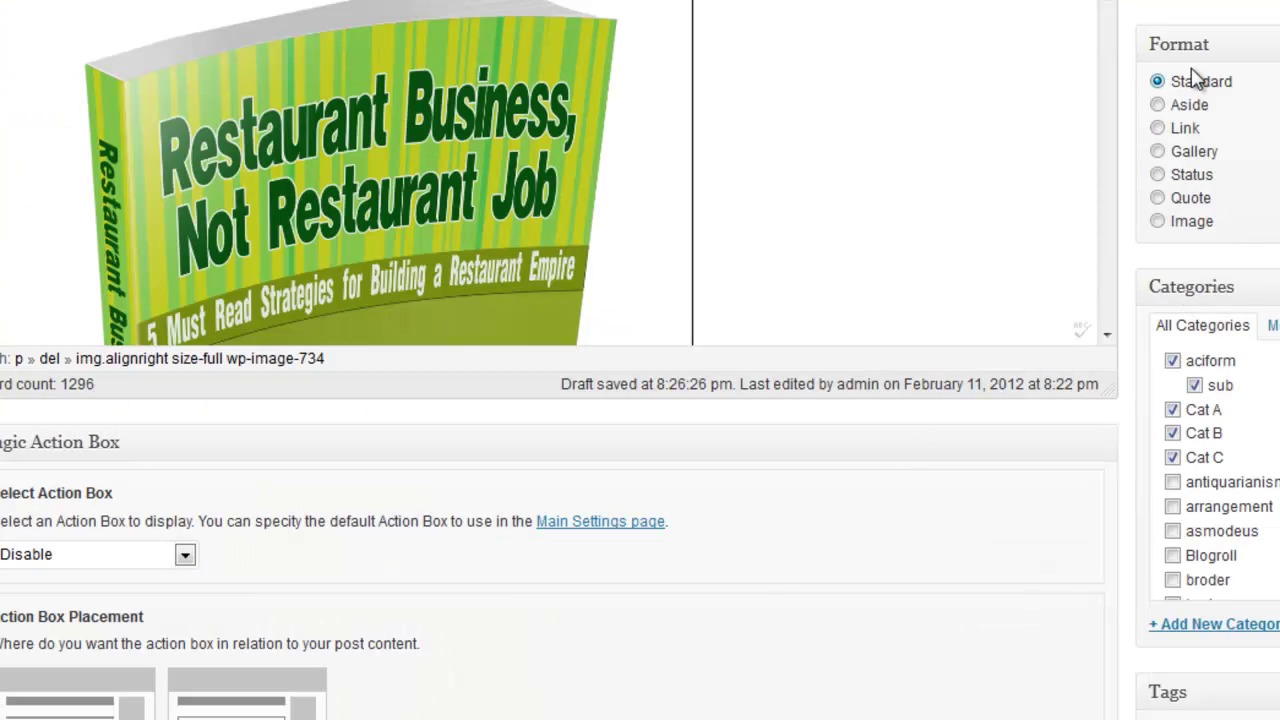
scroll(1197, 80, "up", 3)
mouse_move(1111, 268)
left_mouse_down()
mouse_move(1111, 251)
mouse_move(1111, 264)
left_mouse_up()
left_click_drag(686, 446, 312, 647)
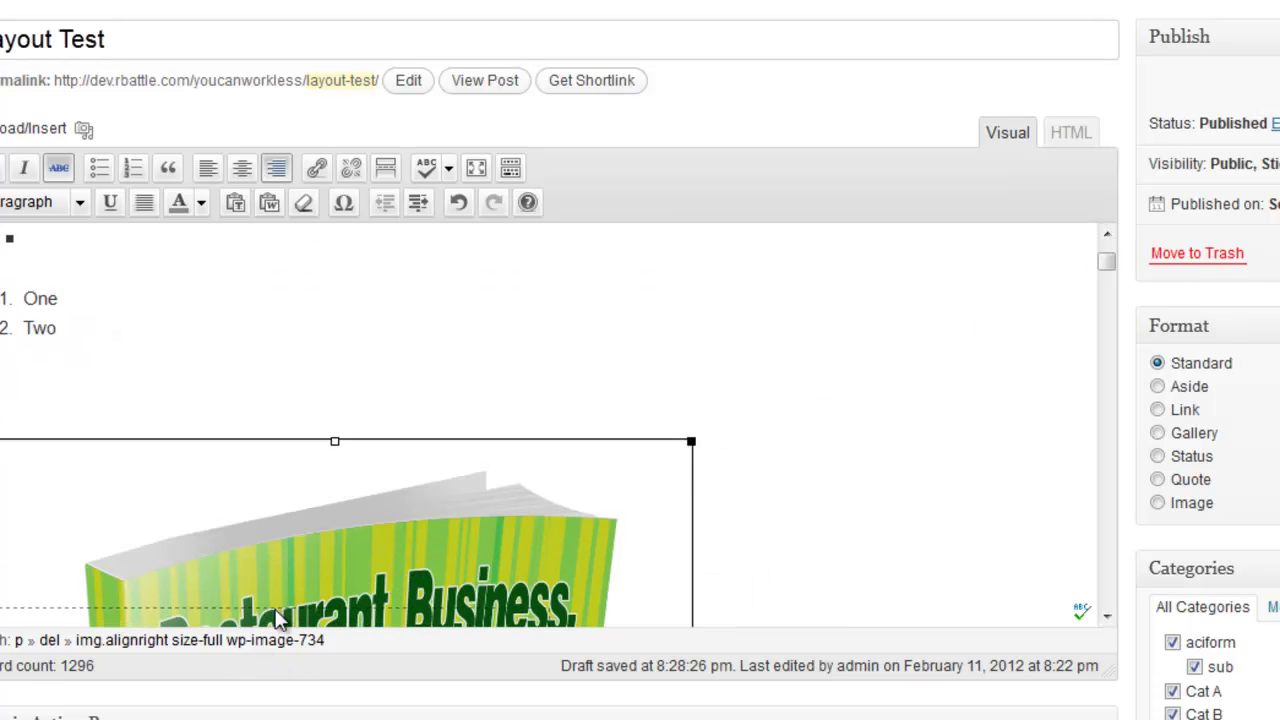
scroll(278, 618, "down", 3)
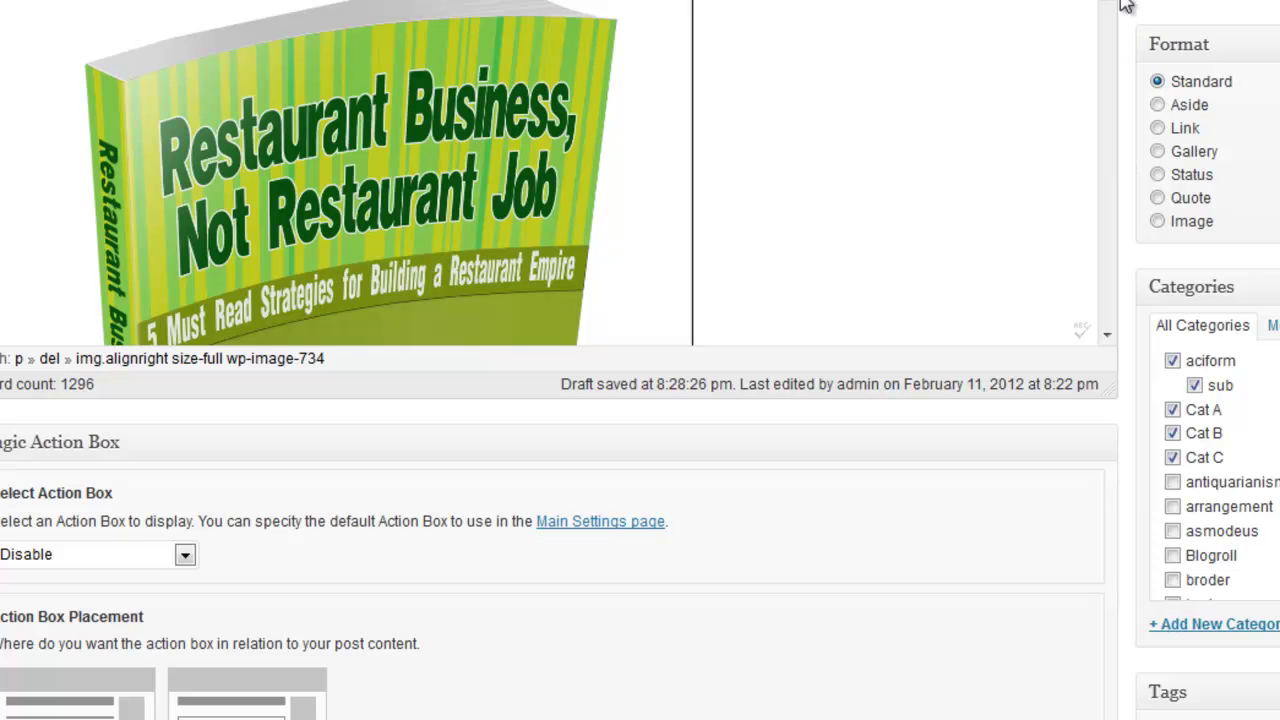
scroll(640, 360, "up", 1)
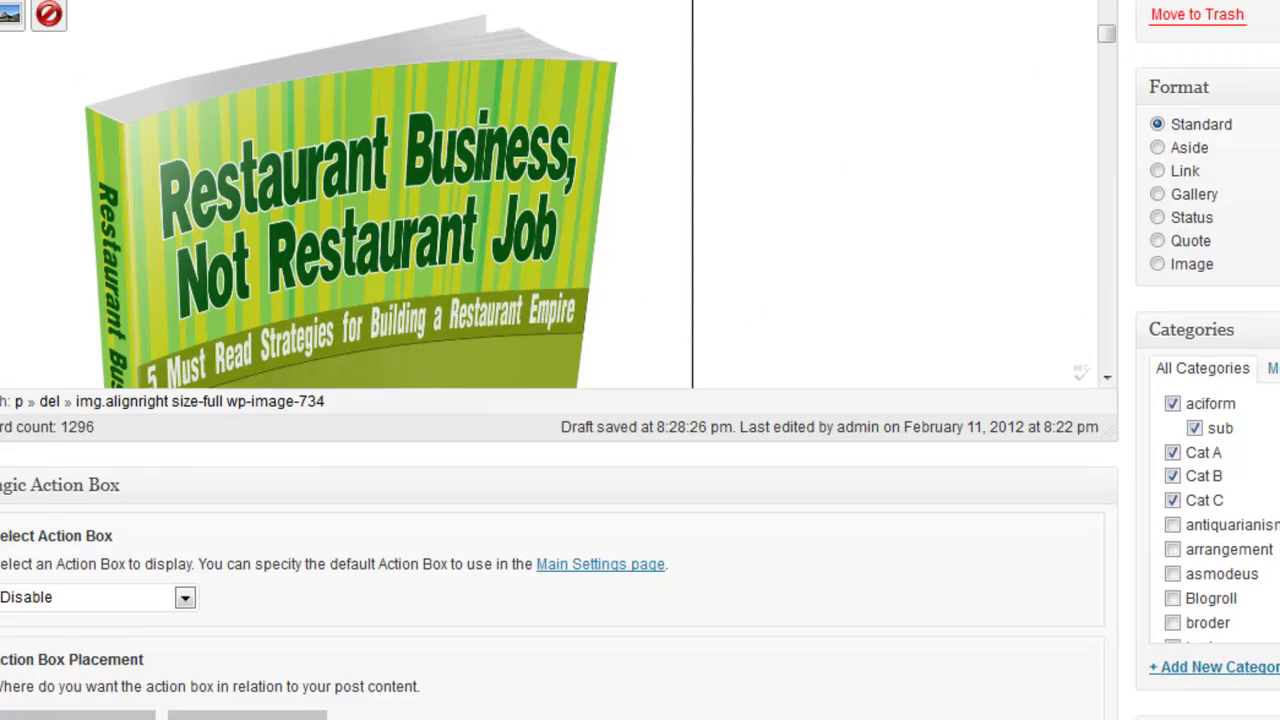
scroll(1251, 171, "up", 3)
left_click_drag(1106, 182, 1110, 219)
left_click_drag(691, 455, 226, 173)
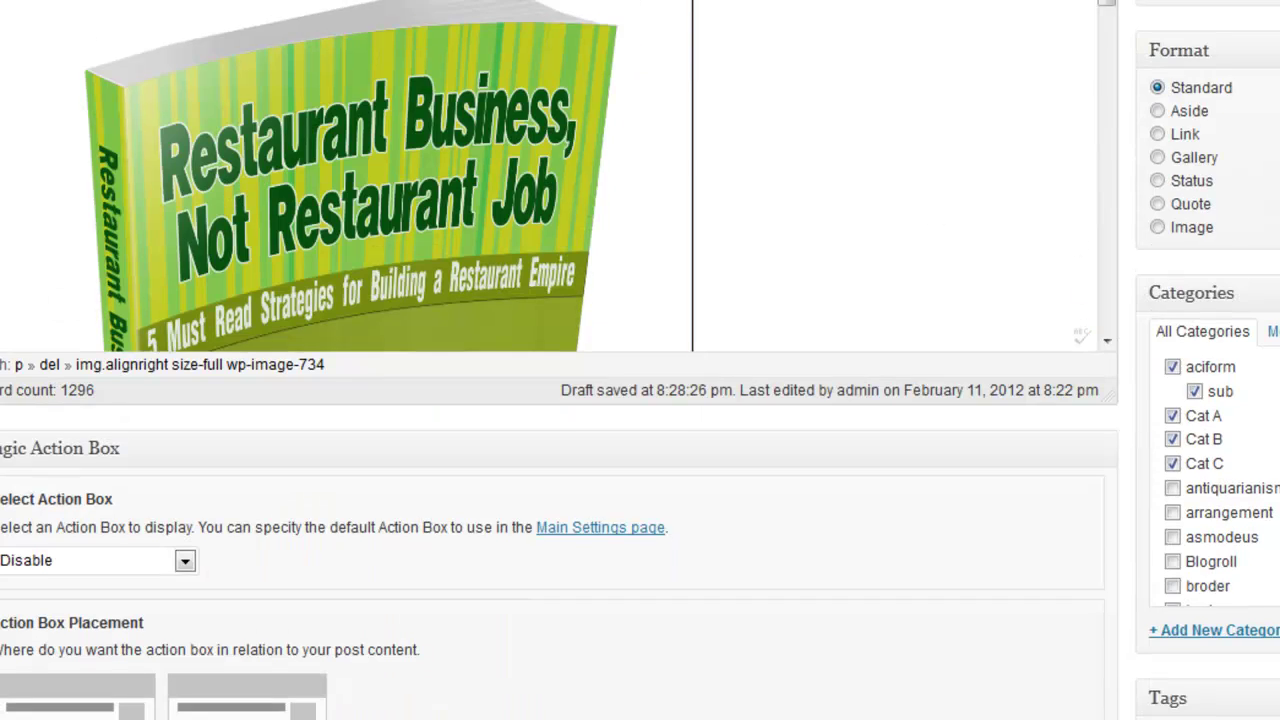
Step: Open the book cover's advanced image settings and update the image with its width of 187 and height of 252
scroll(1220, 297, "up", 3)
left_click_drag(1109, 251, 1099, 235)
scroll(1105, 240, "down", 3)
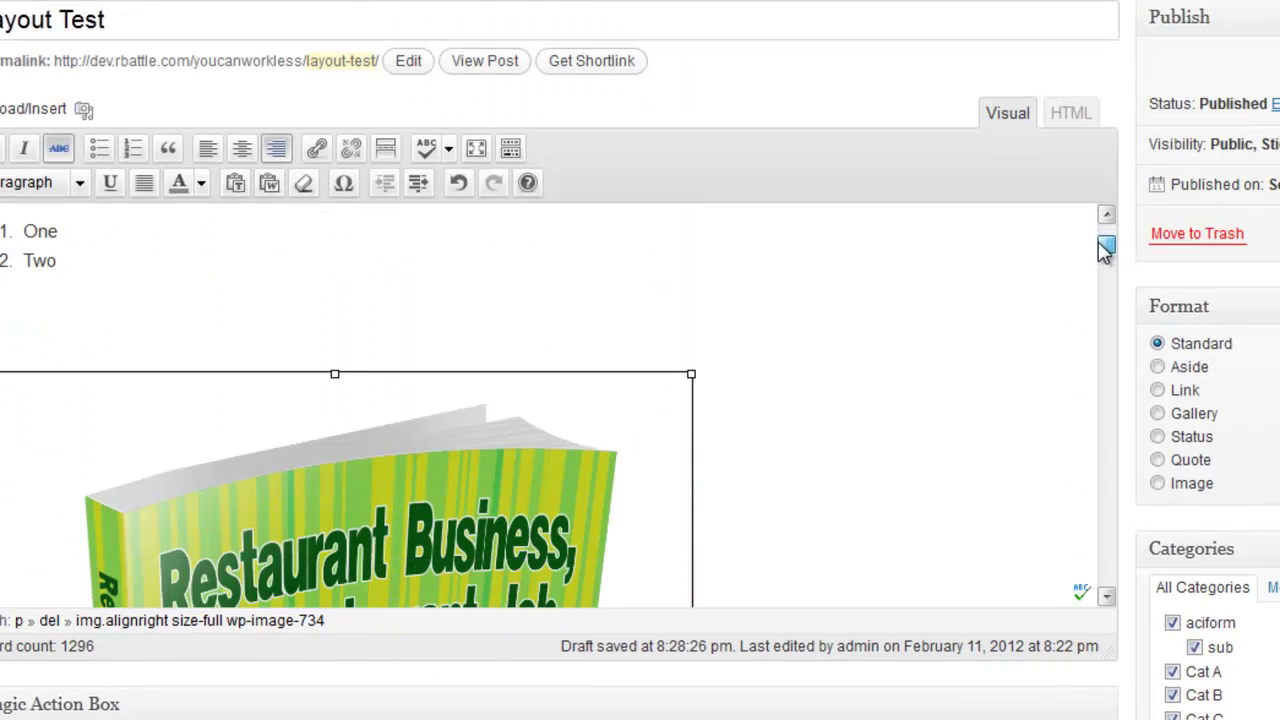
left_click(348, 420)
left_click(10, 404)
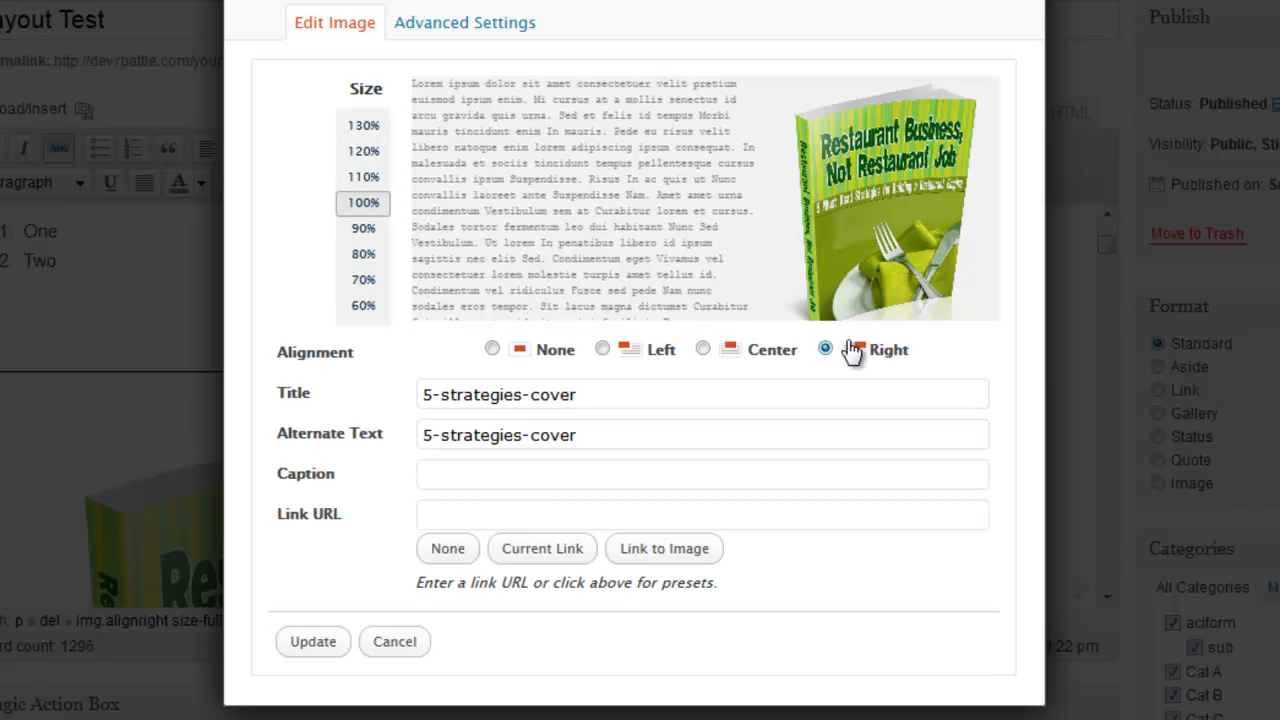
left_click(440, 34)
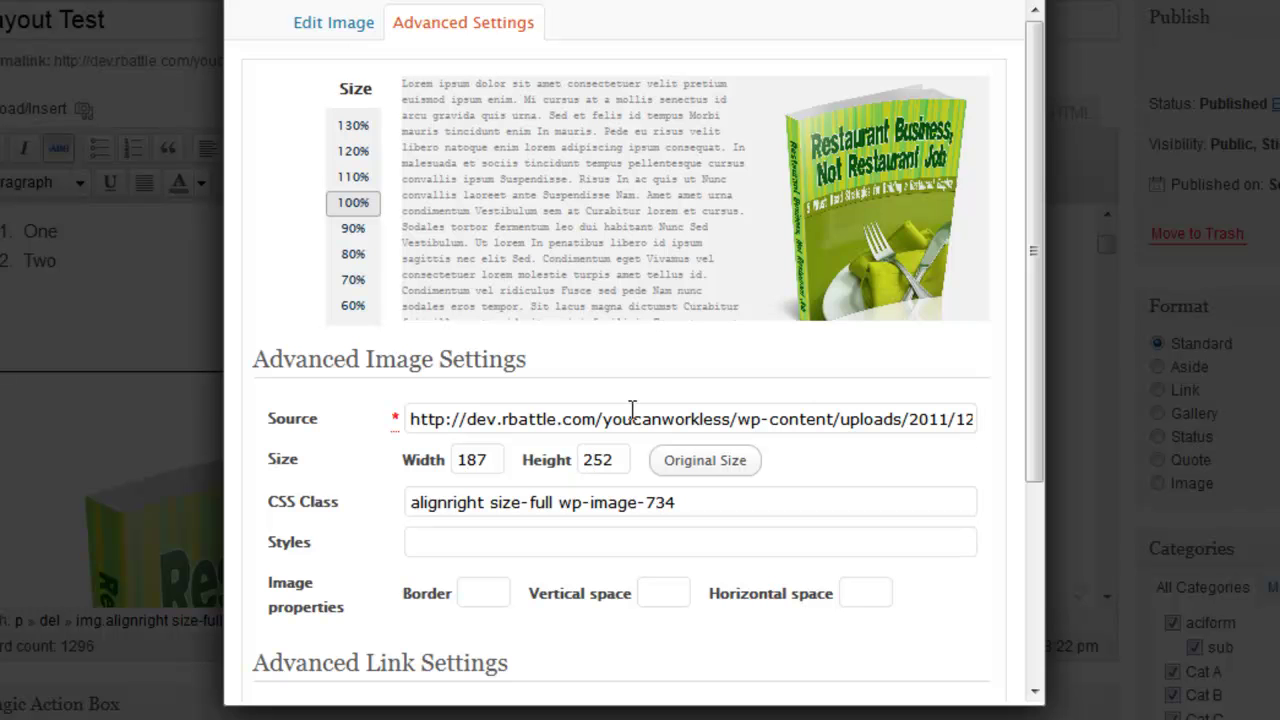
left_click_drag(1035, 280, 1035, 559)
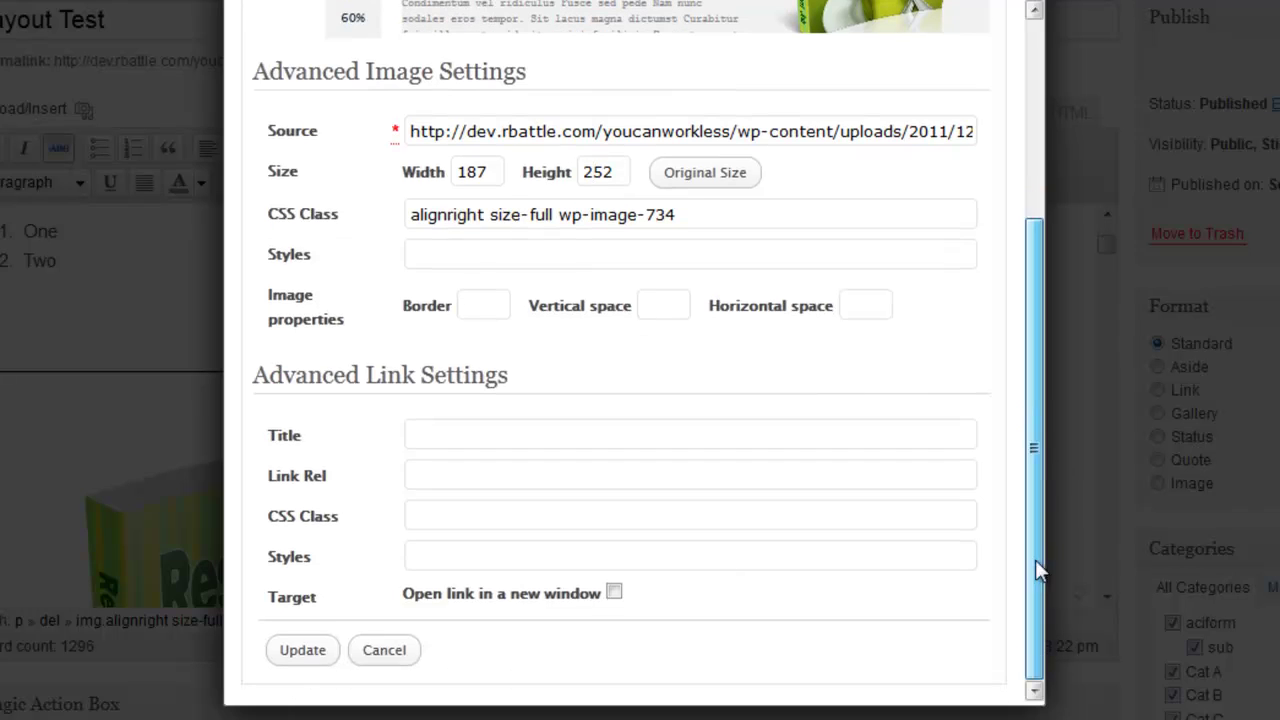
left_click(333, 652)
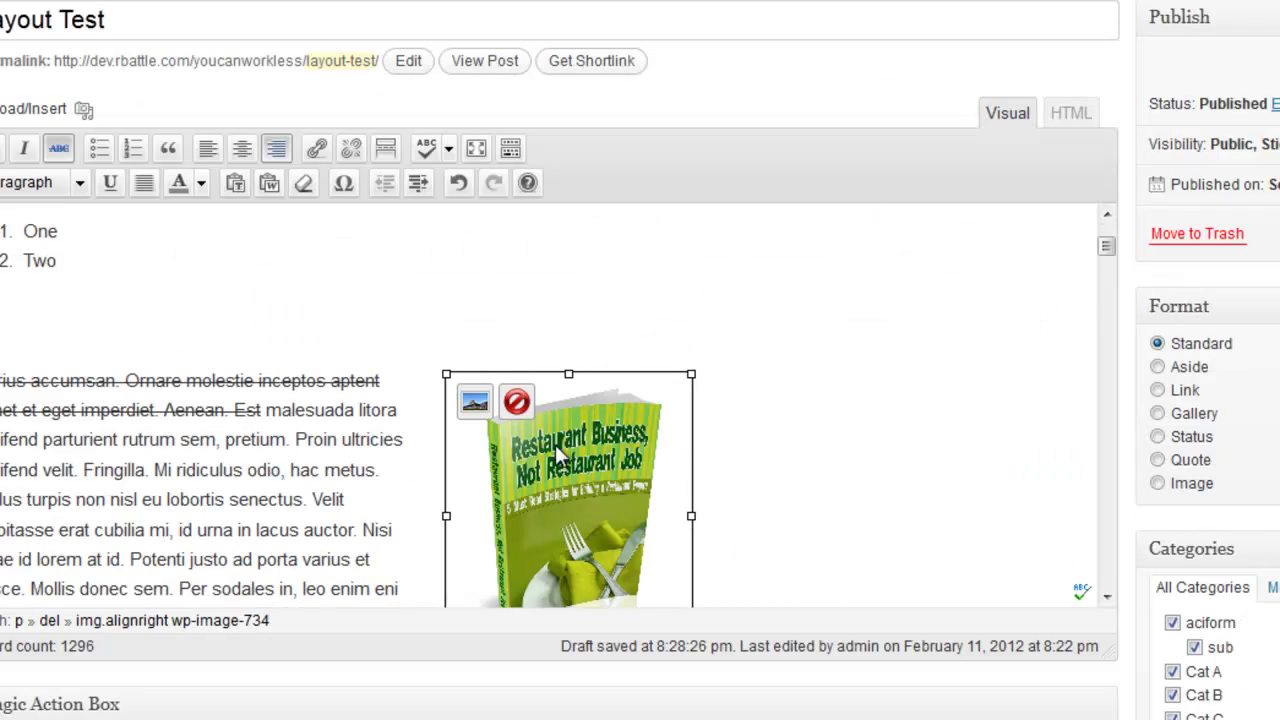
Step: Try to move the book cover image to the left side of the struck-through paragraph directly in the post
mouse_move(1106, 246)
left_mouse_down()
mouse_move(1107, 262)
mouse_move(1106, 248)
left_mouse_up()
left_click_drag(606, 411, 2, 430)
left_click_drag(2, 398, 10, 401)
left_click(536, 462)
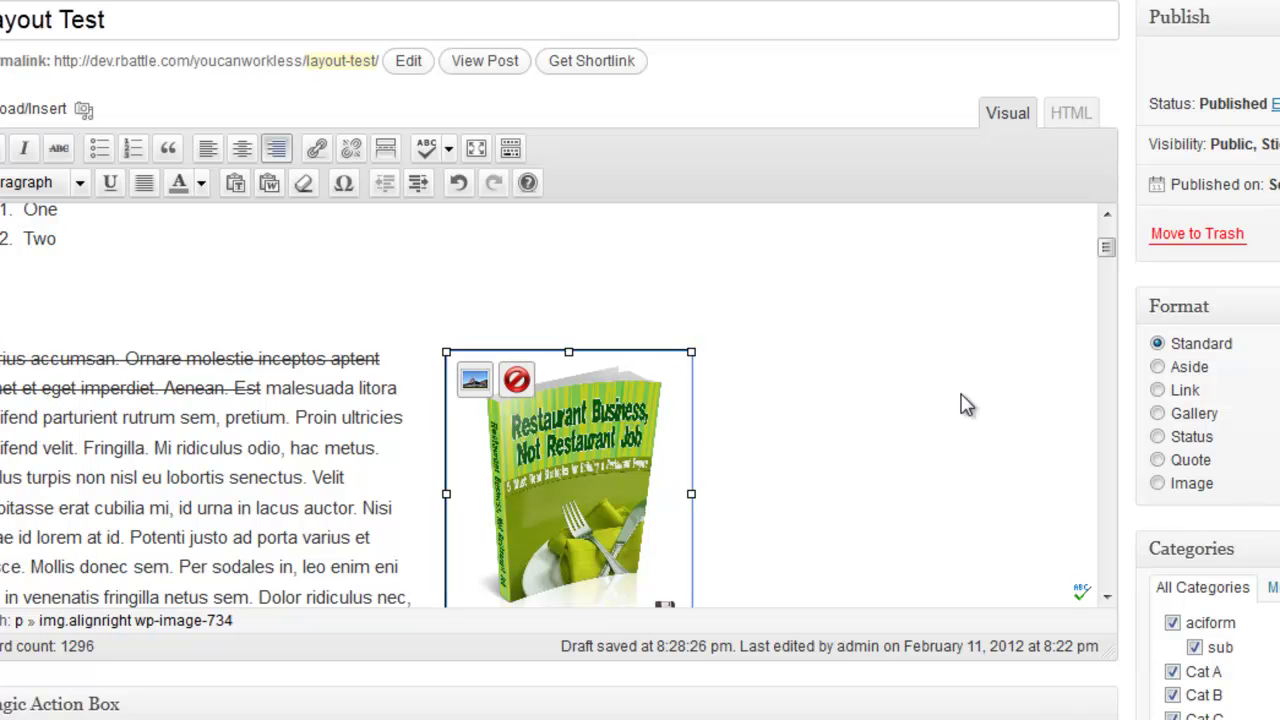
Step: Change the book cover image's alignment to Left in its image settings and update the image
mouse_move(1104, 253)
left_mouse_down()
mouse_move(1104, 273)
mouse_move(1107, 252)
left_mouse_up()
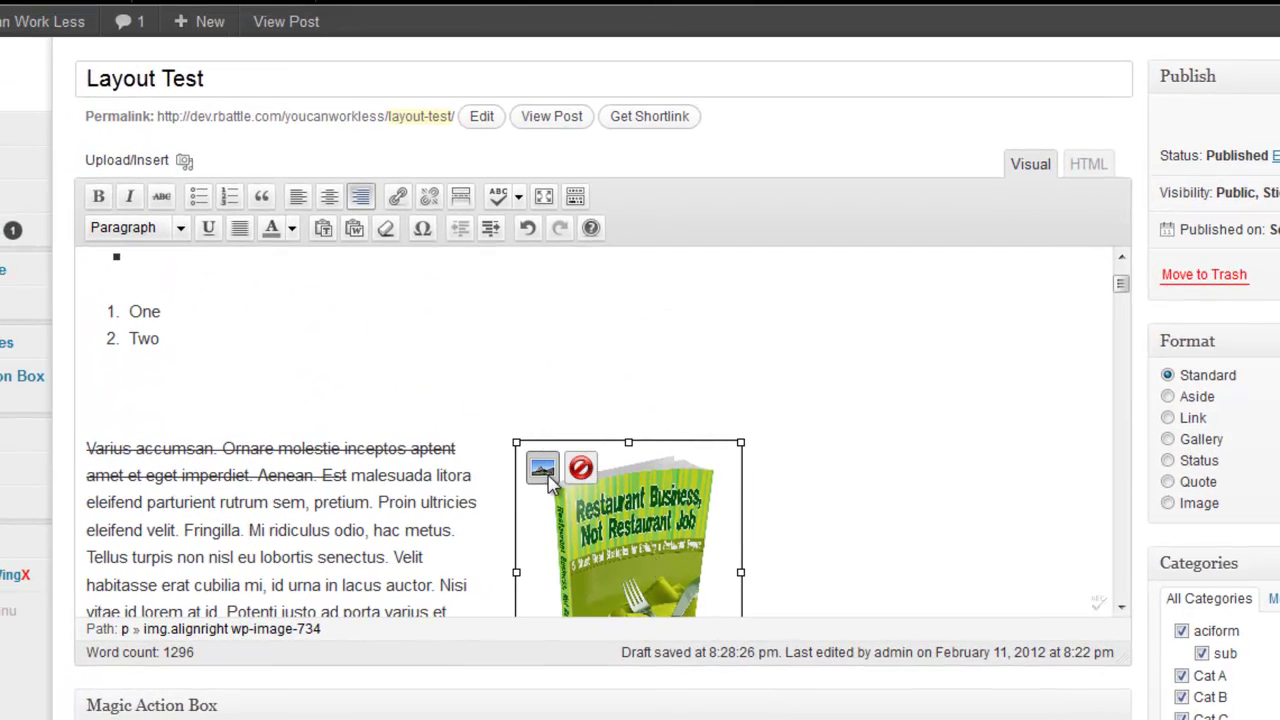
left_click(544, 468)
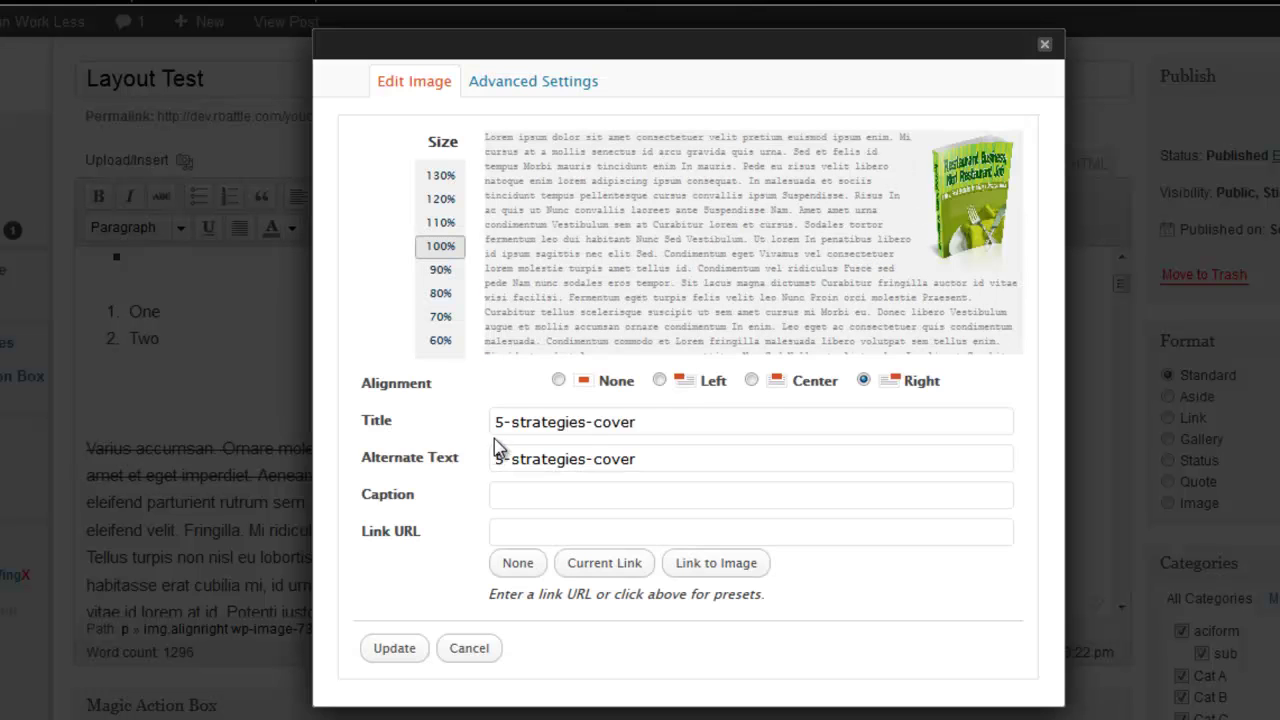
left_click(659, 380)
left_click(394, 649)
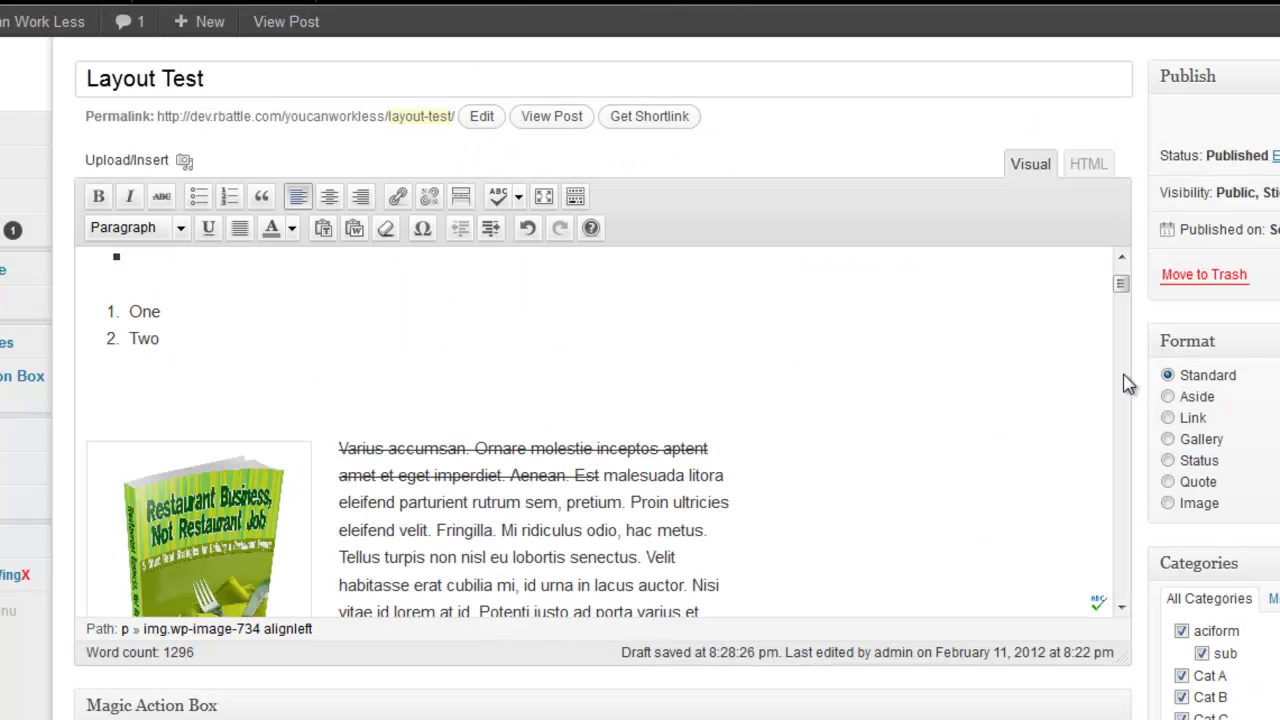
mouse_move(1126, 292)
left_mouse_down()
mouse_move(1125, 269)
mouse_move(1120, 325)
mouse_move(1122, 277)
mouse_move(968, 371)
mouse_move(1128, 294)
left_mouse_up()
left_click(286, 486)
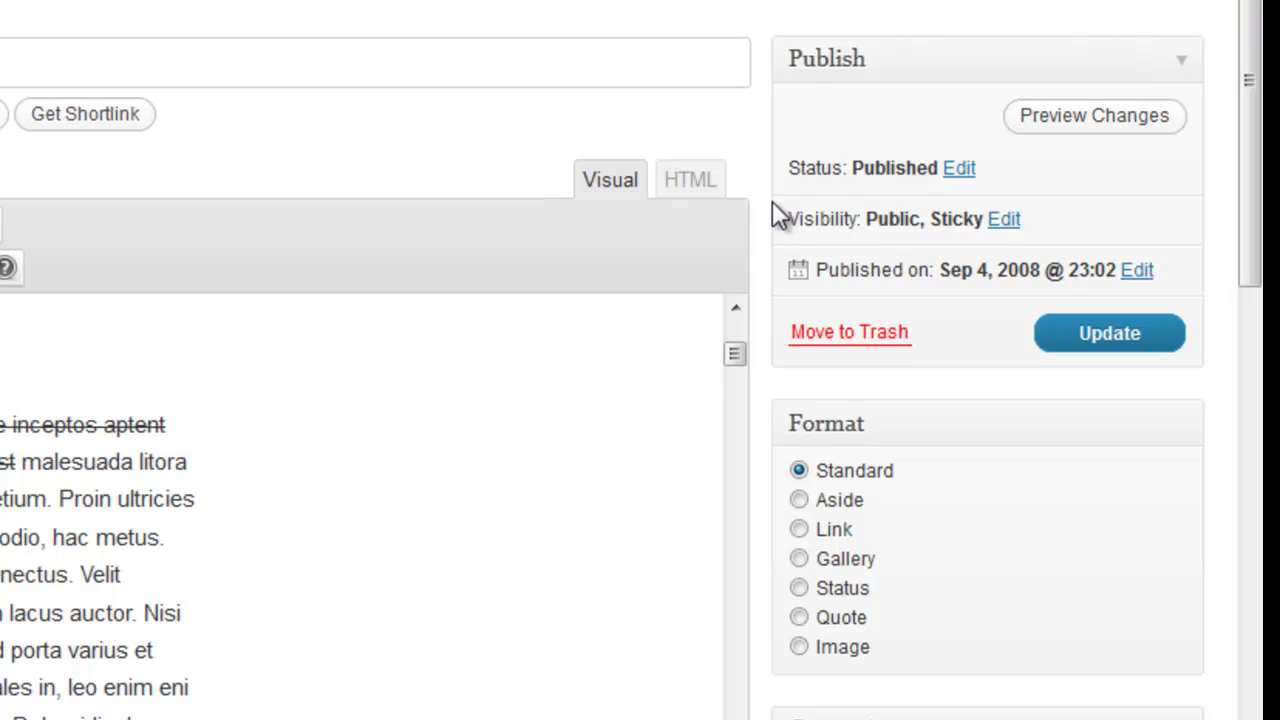
Step: Set the post's status to Draft and confirm its visibility as Public, stuck to the front page
left_click(1194, 66)
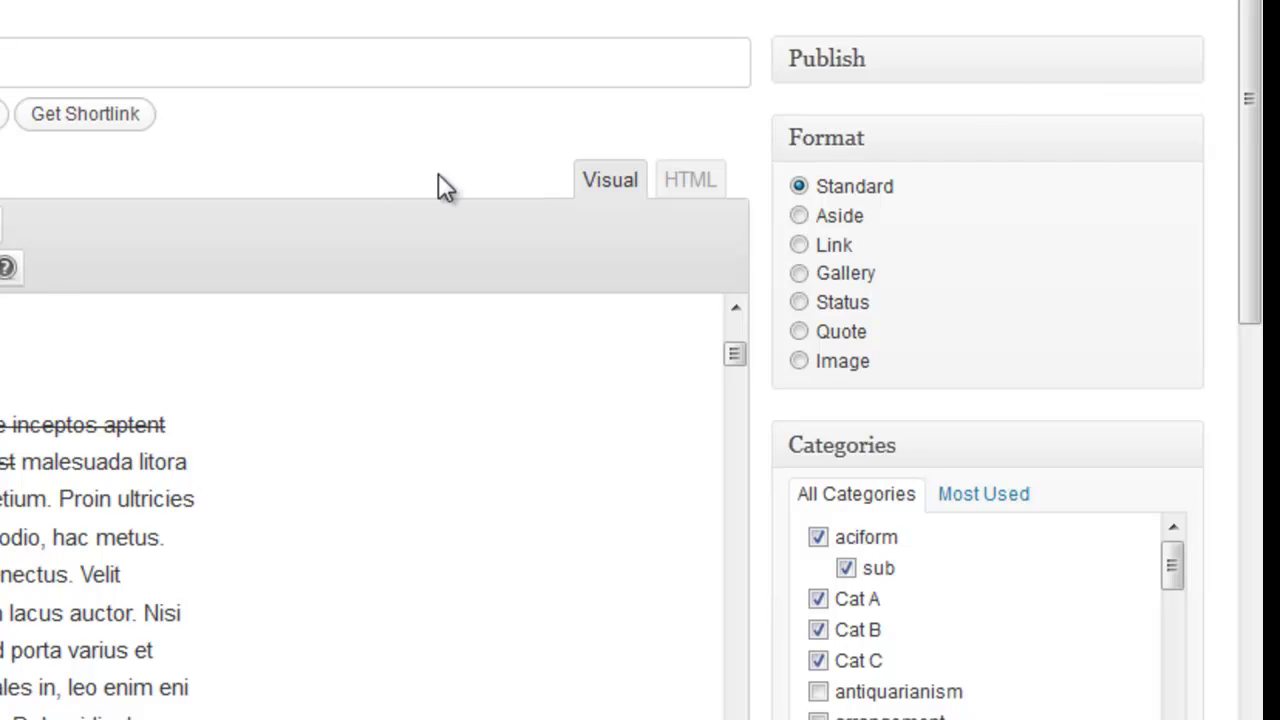
left_click(1192, 72)
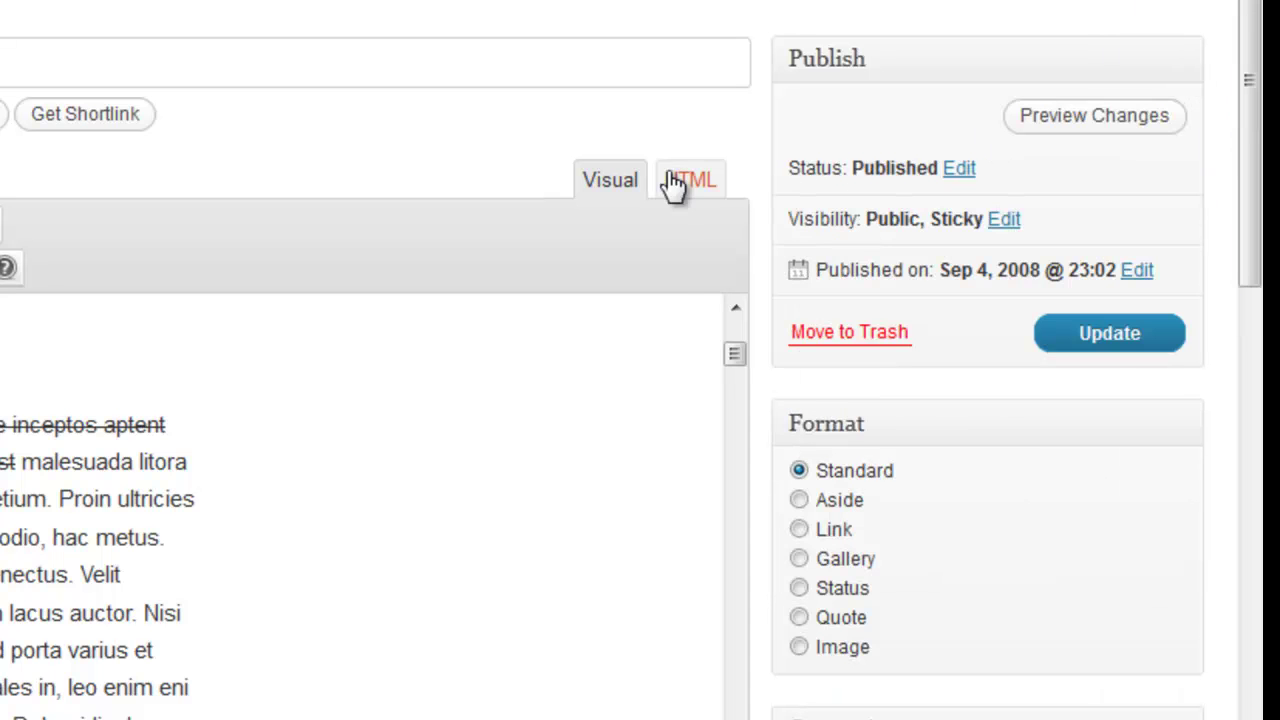
left_click(960, 170)
left_click(950, 209)
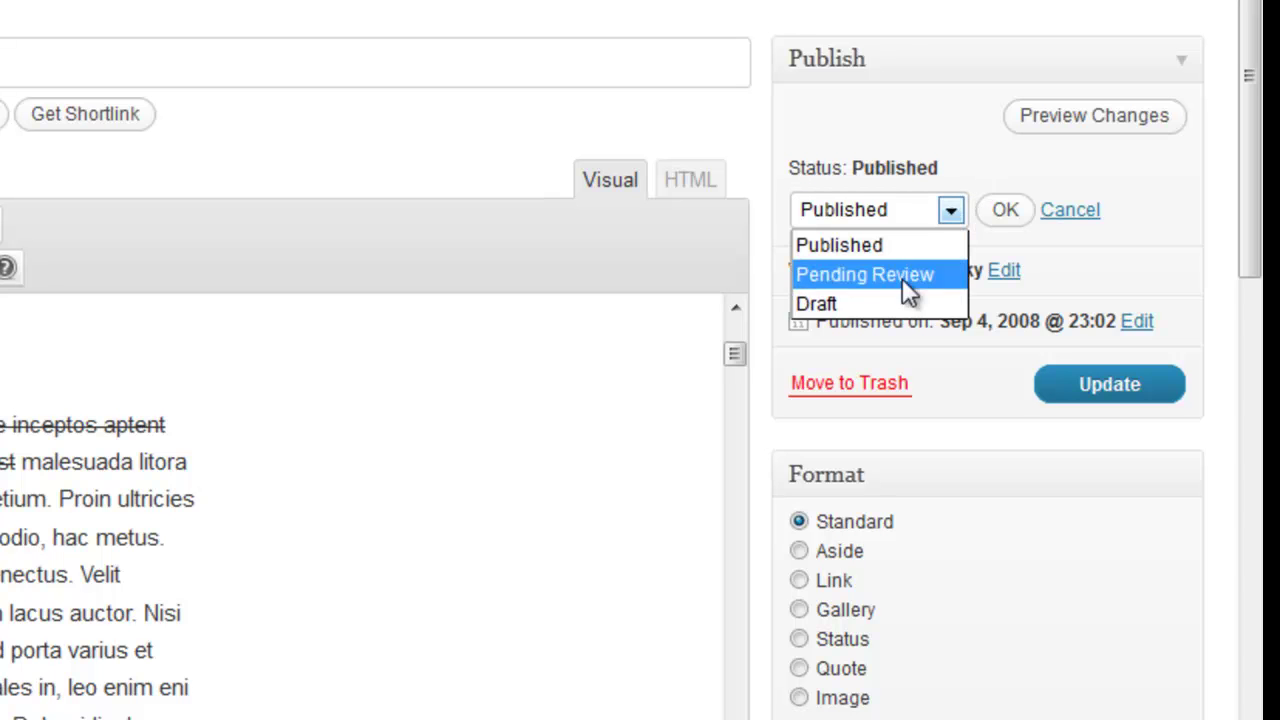
left_click(886, 100)
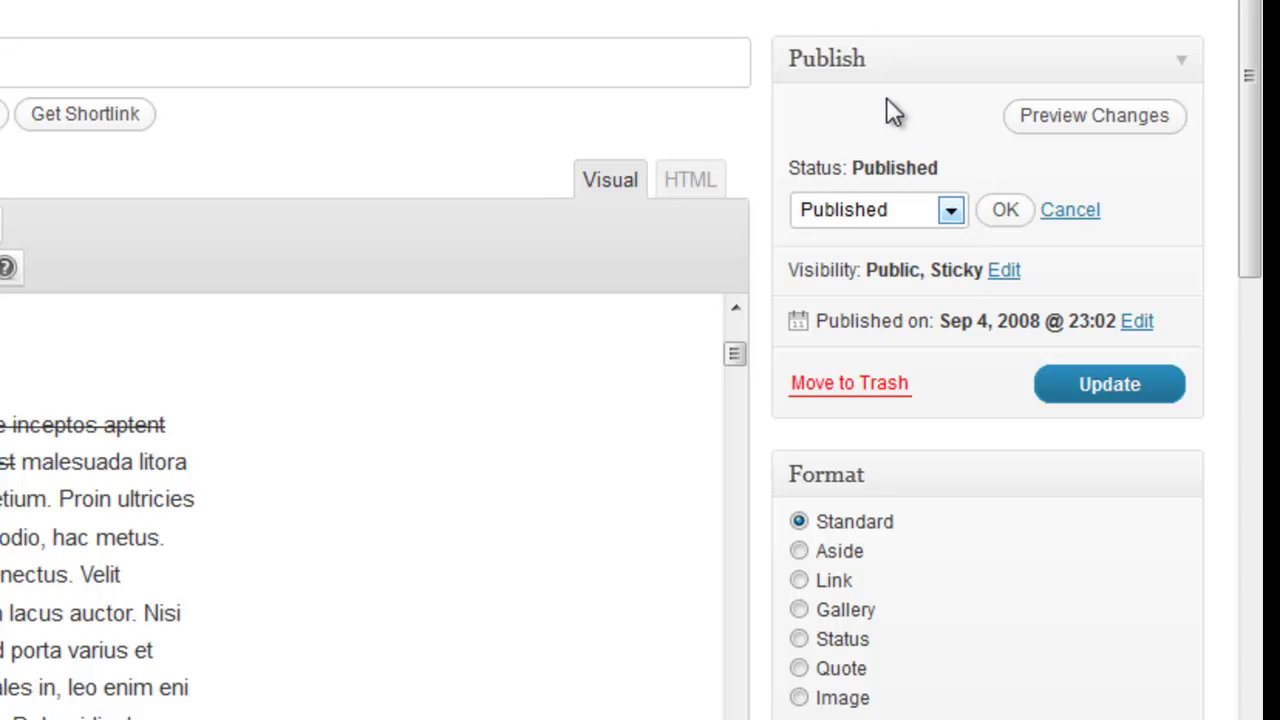
left_click(951, 213)
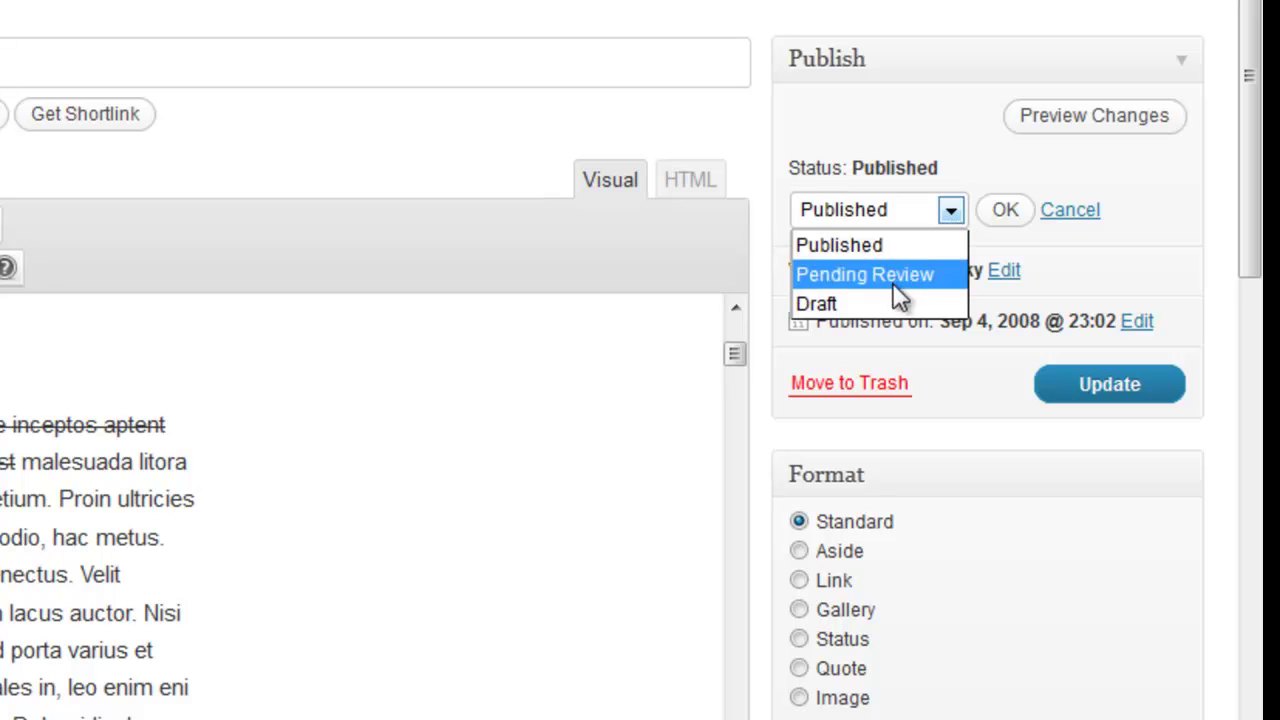
left_click(880, 303)
left_click(995, 212)
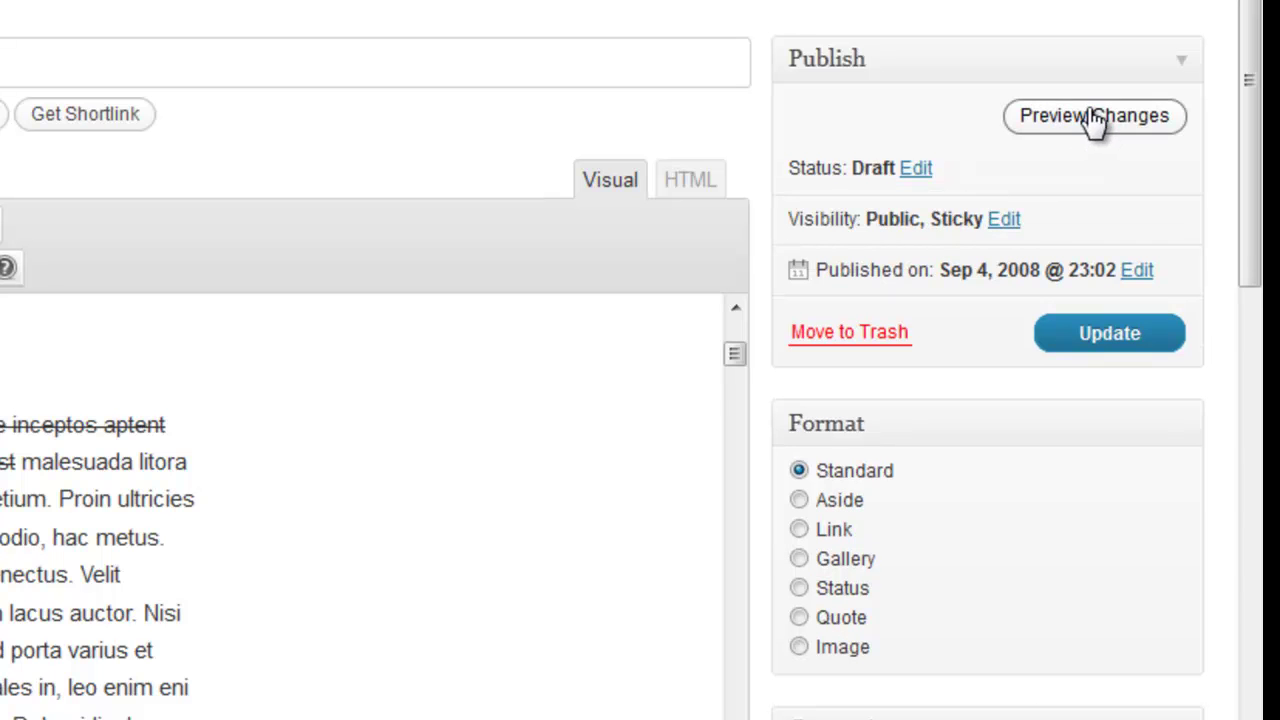
left_click(1003, 222)
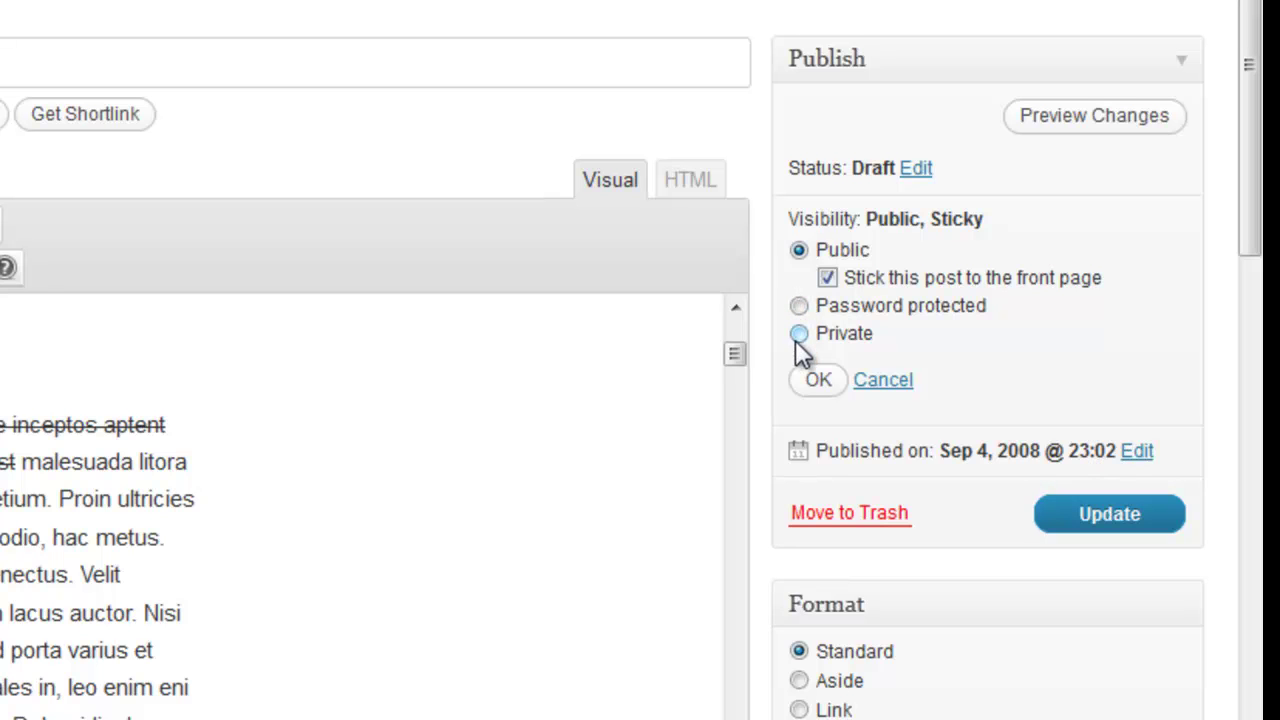
left_click(815, 390)
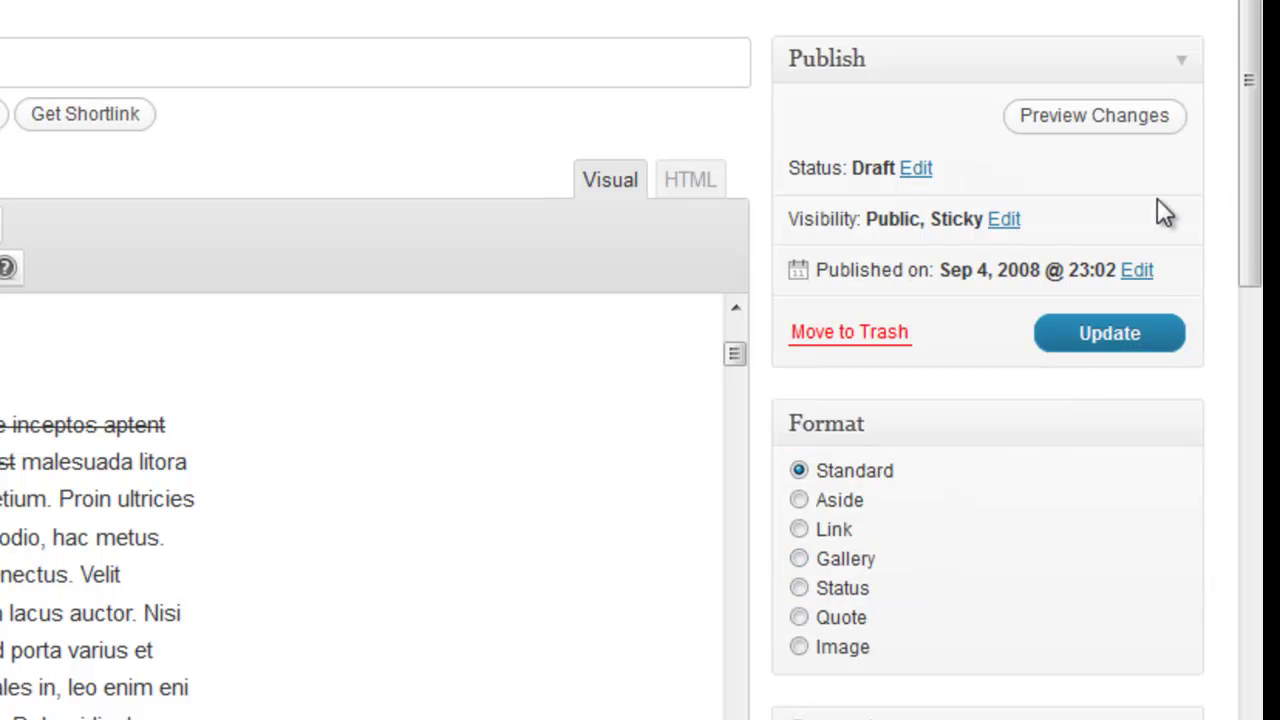
Step: Set the year of the post's publish date to 2013 so it is scheduled for September 4, 2013 at 23:02
left_click(1143, 268)
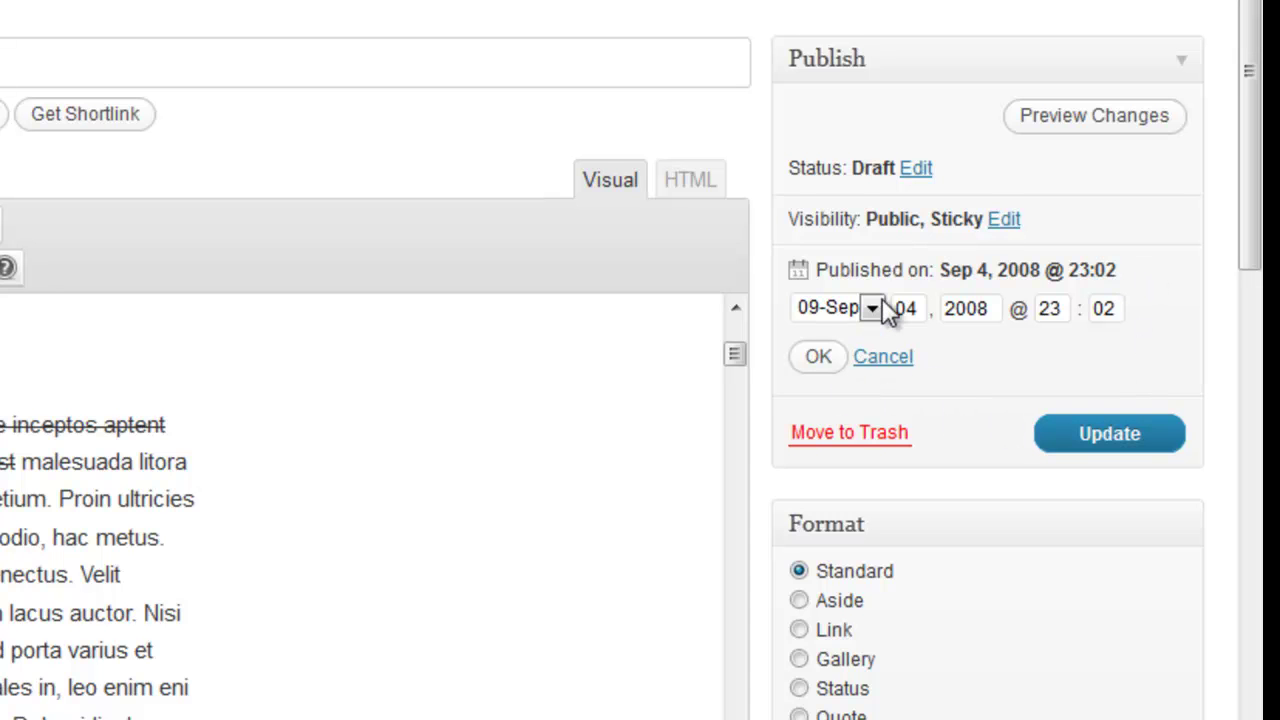
left_click(996, 313)
left_click_drag(987, 310, 970, 316)
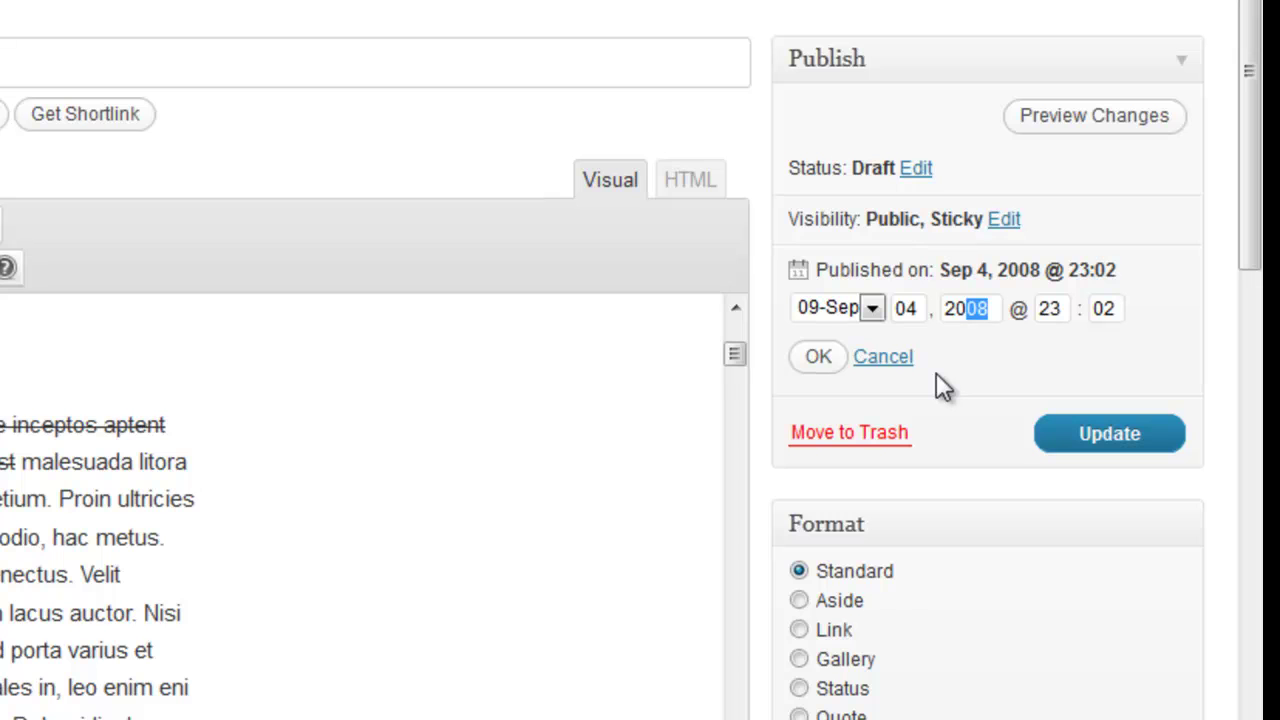
type("11")
key("BackSpace")
type("3")
left_click(876, 309)
left_click(876, 309)
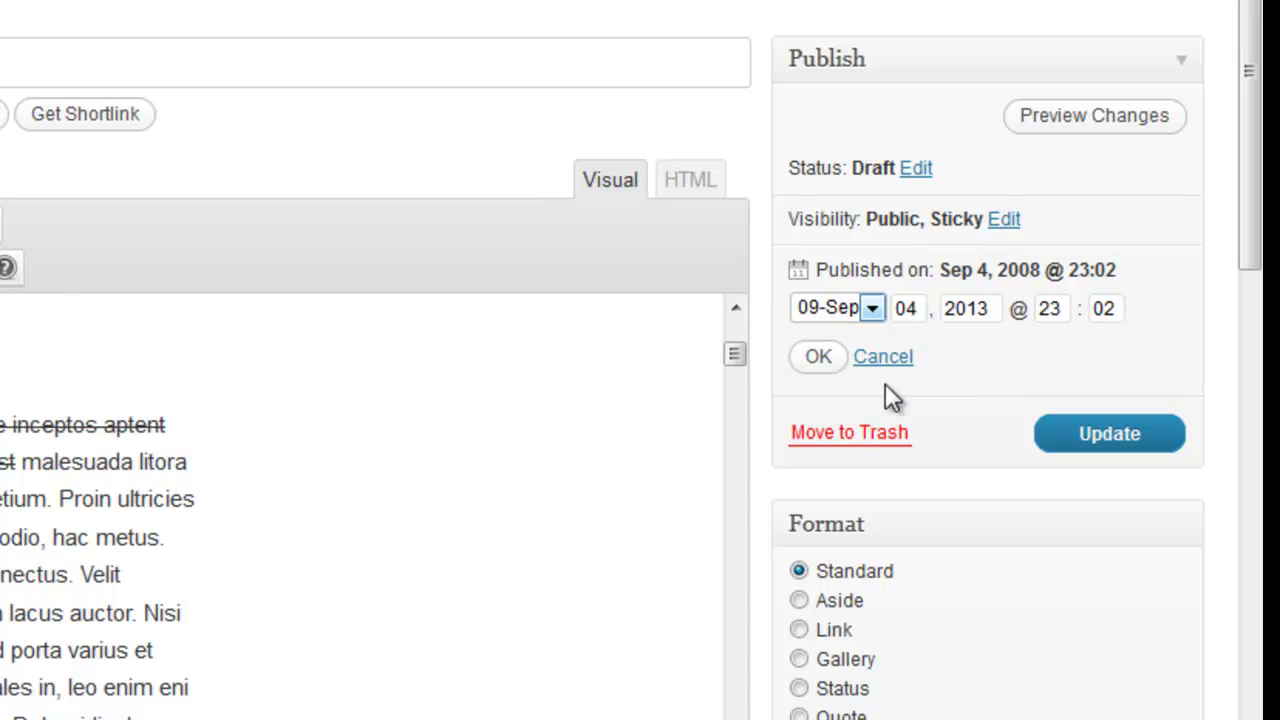
left_click(820, 362)
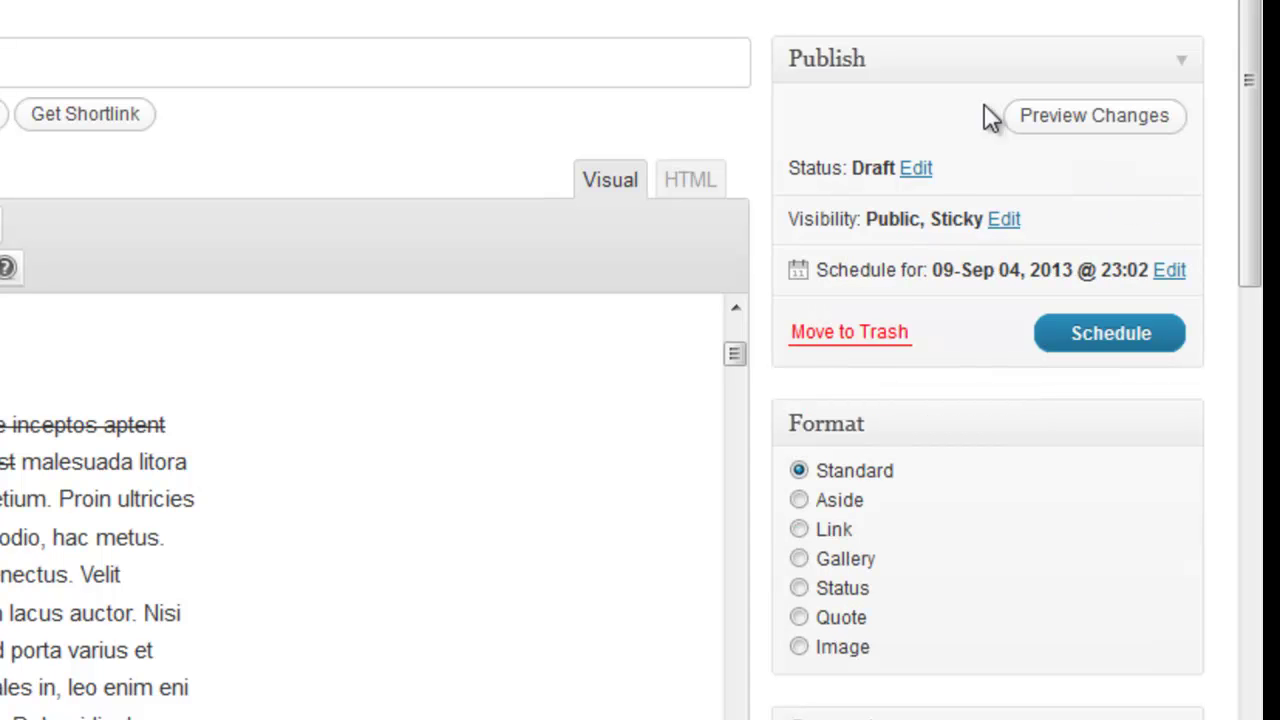
Step: Highlight the scheduled date and collapse the Format box
left_click_drag(836, 272, 1010, 270)
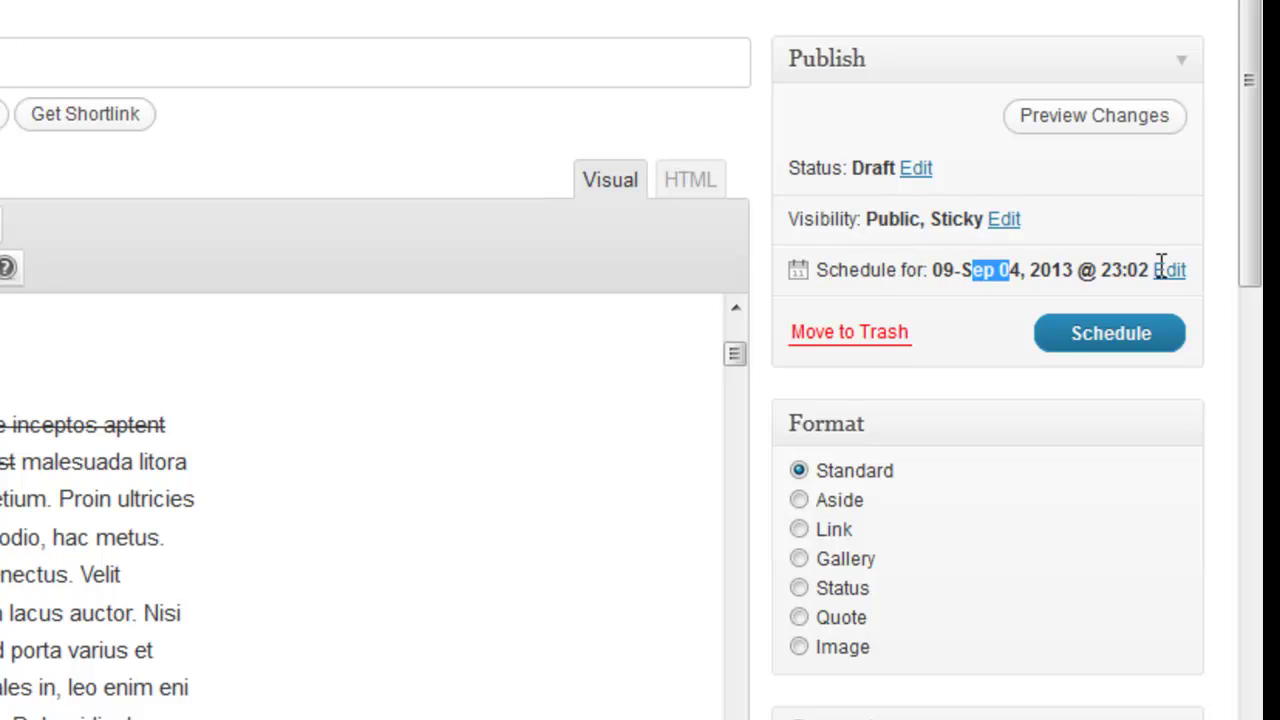
left_click_drag(1160, 262, 1152, 268)
left_click(1020, 423)
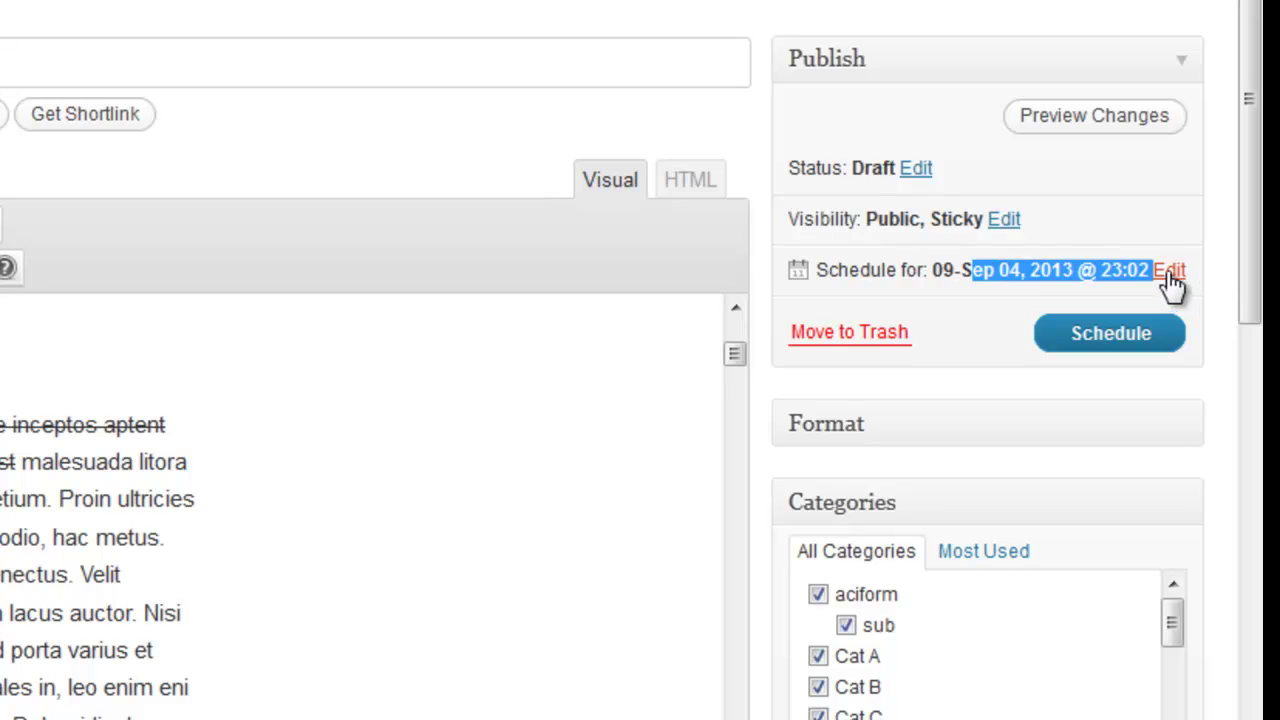
left_click(945, 302)
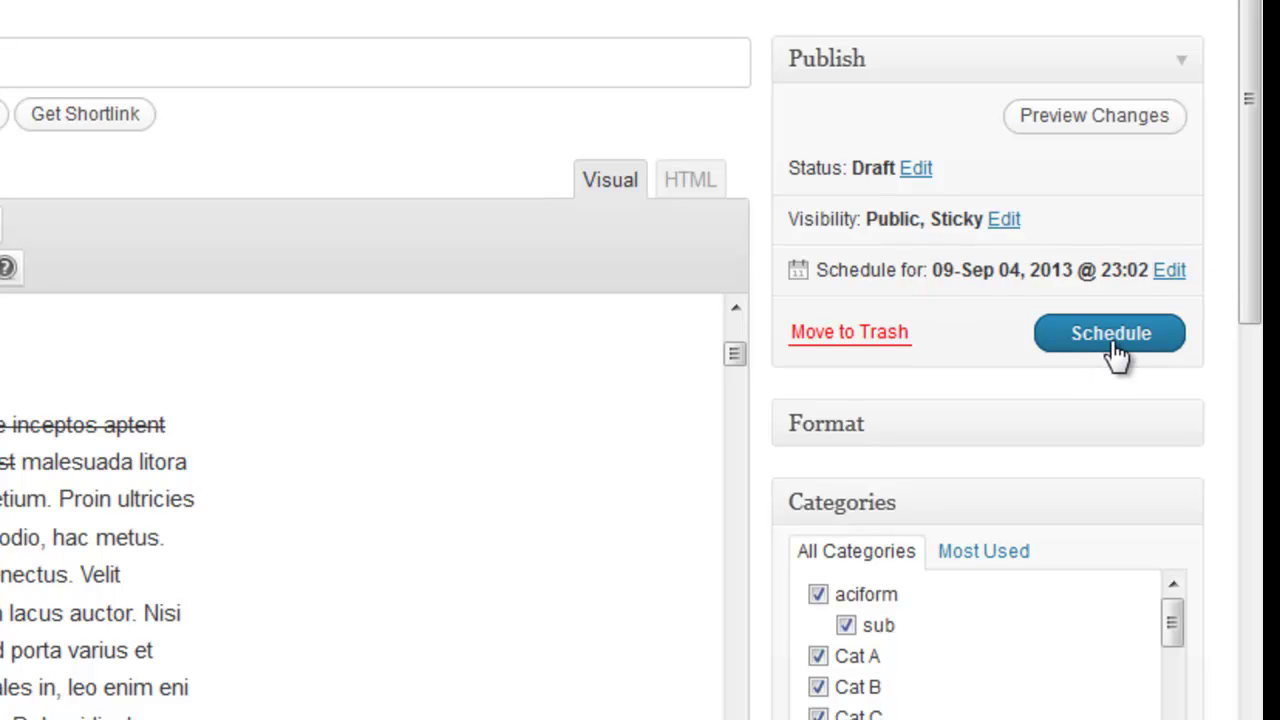
Step: Cancel the scheduled date change and update the post to save it as a draft
left_click(1165, 272)
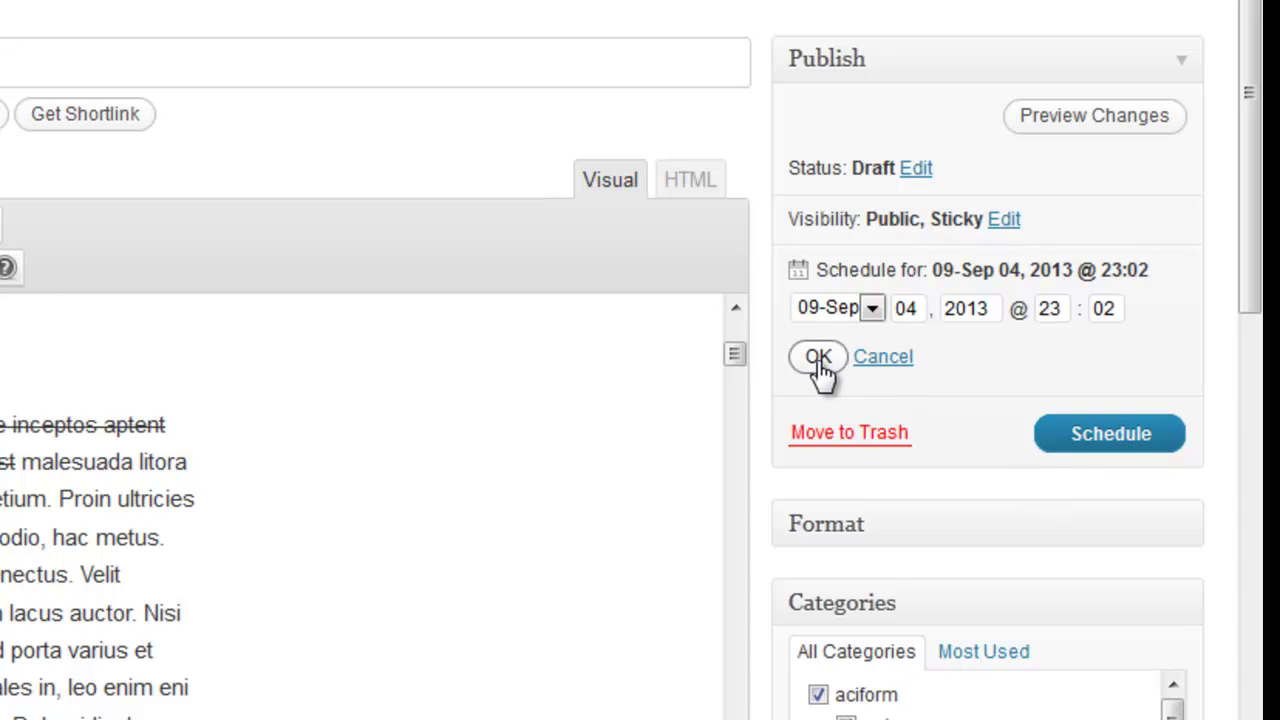
left_click(883, 356)
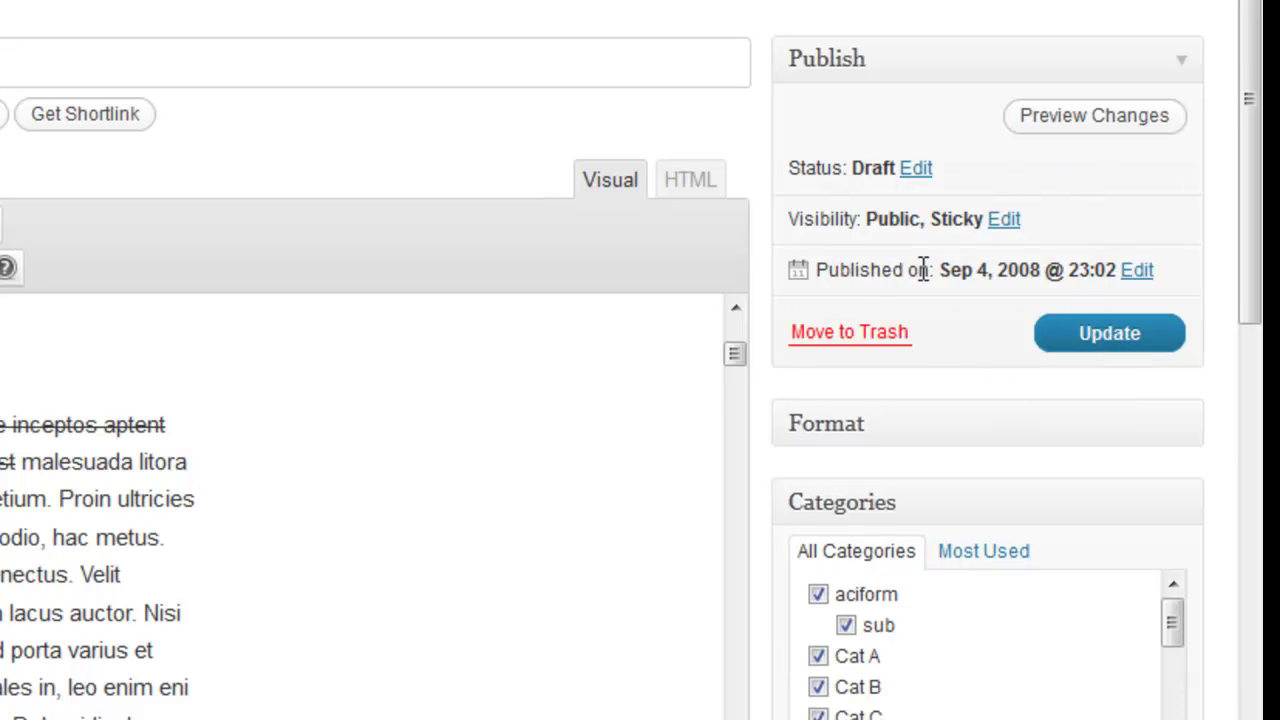
left_click(1149, 340)
left_click_drag(1249, 100, 1249, 160)
left_click(1112, 214)
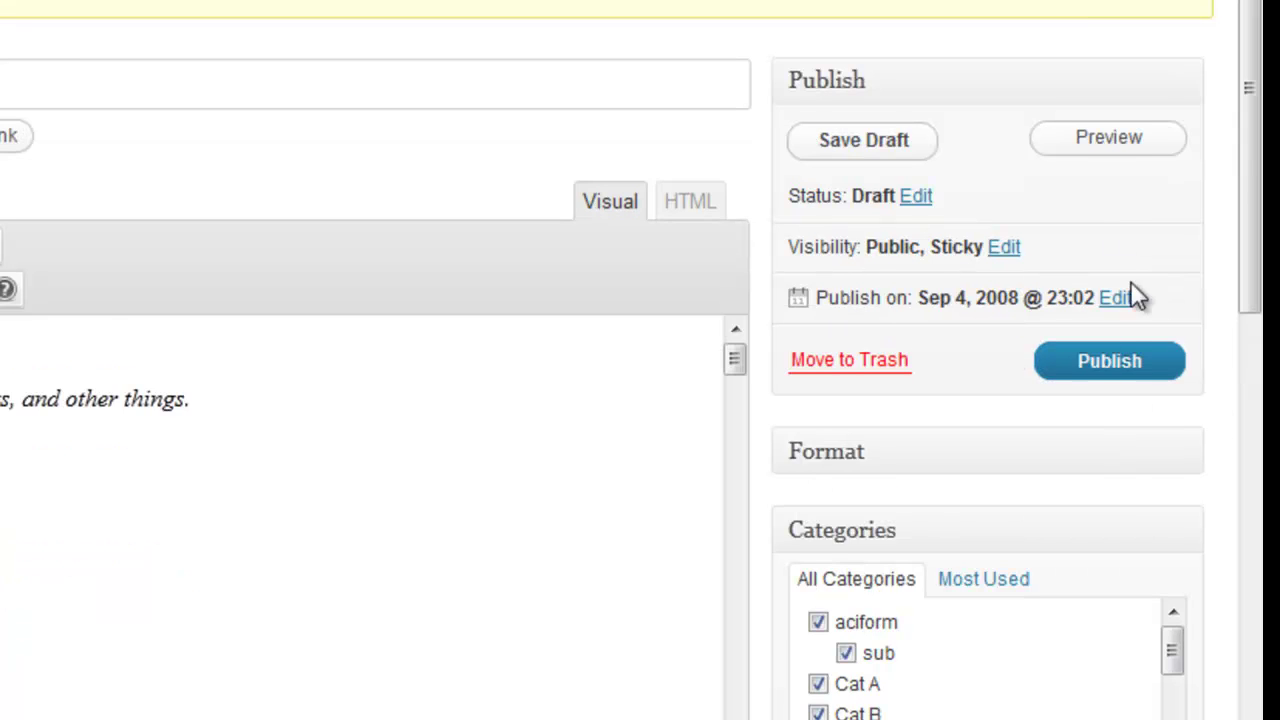
Step: Examine the draft's publishing options, its list of categories and the tags field
left_click_drag(1261, 240, 1261, 290)
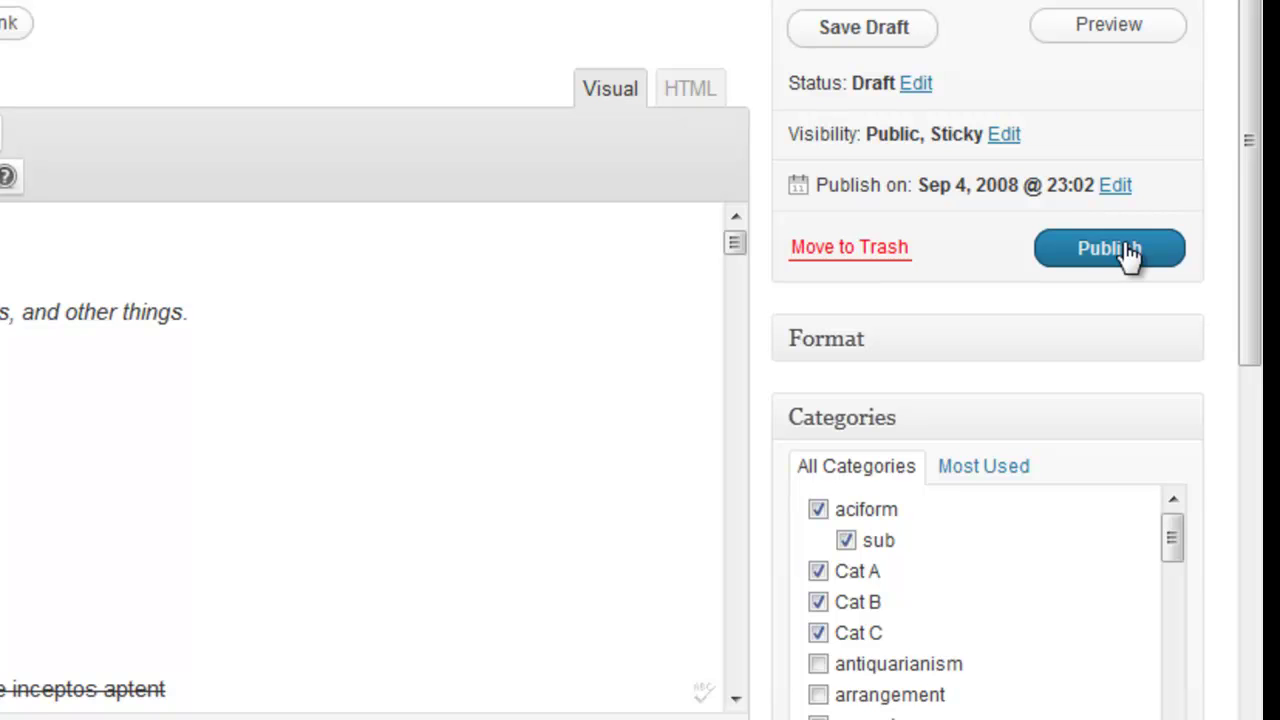
mouse_move(1257, 137)
left_mouse_down()
mouse_move(1257, 177)
mouse_move(1257, 112)
mouse_move(1257, 142)
left_mouse_up()
mouse_move(747, 240)
left_mouse_down()
mouse_move(738, 284)
mouse_move(737, 240)
left_mouse_up()
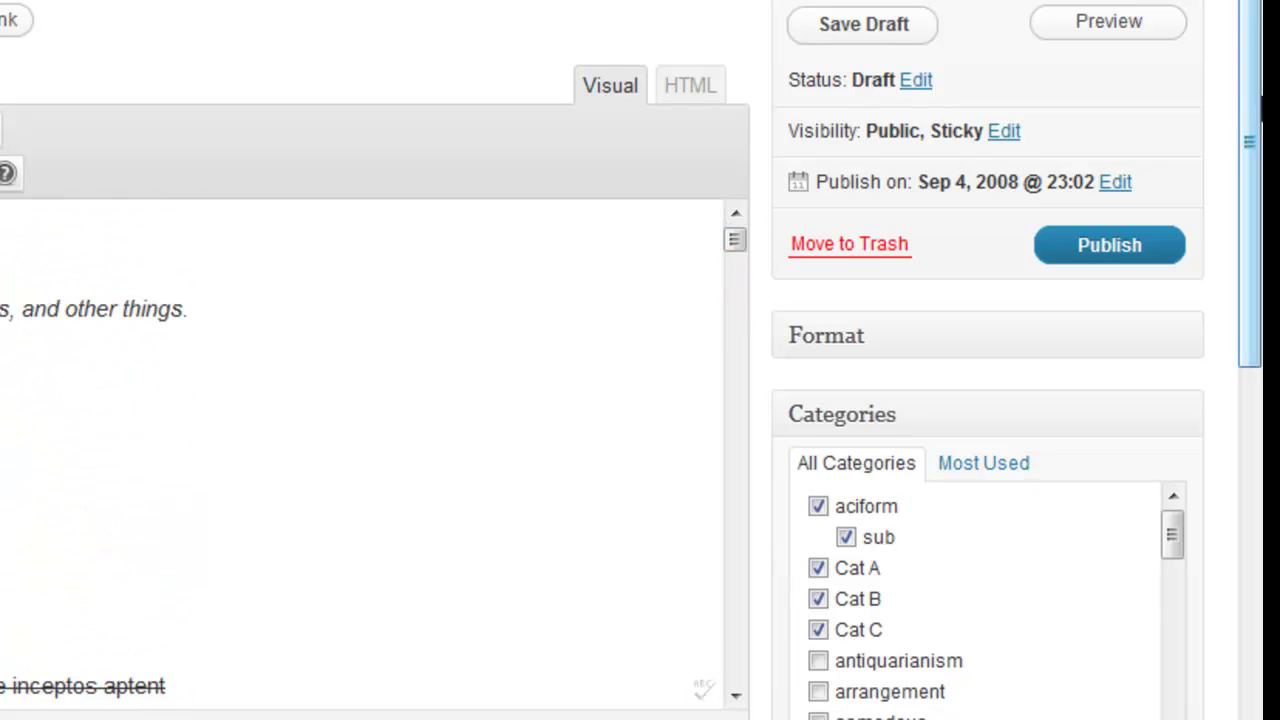
scroll(1249, 209, "down", 2)
left_click(846, 314)
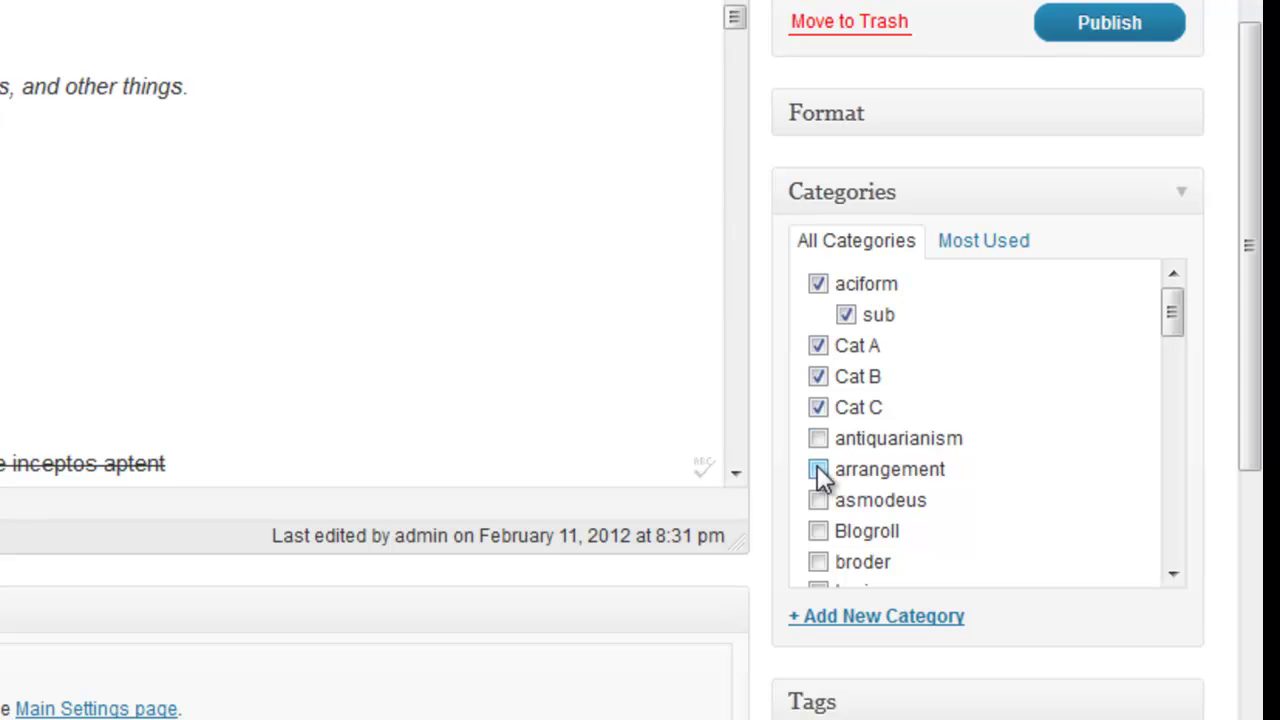
mouse_move(1182, 302)
left_mouse_down()
mouse_move(1160, 385)
mouse_move(1151, 523)
mouse_move(1172, 300)
left_mouse_up()
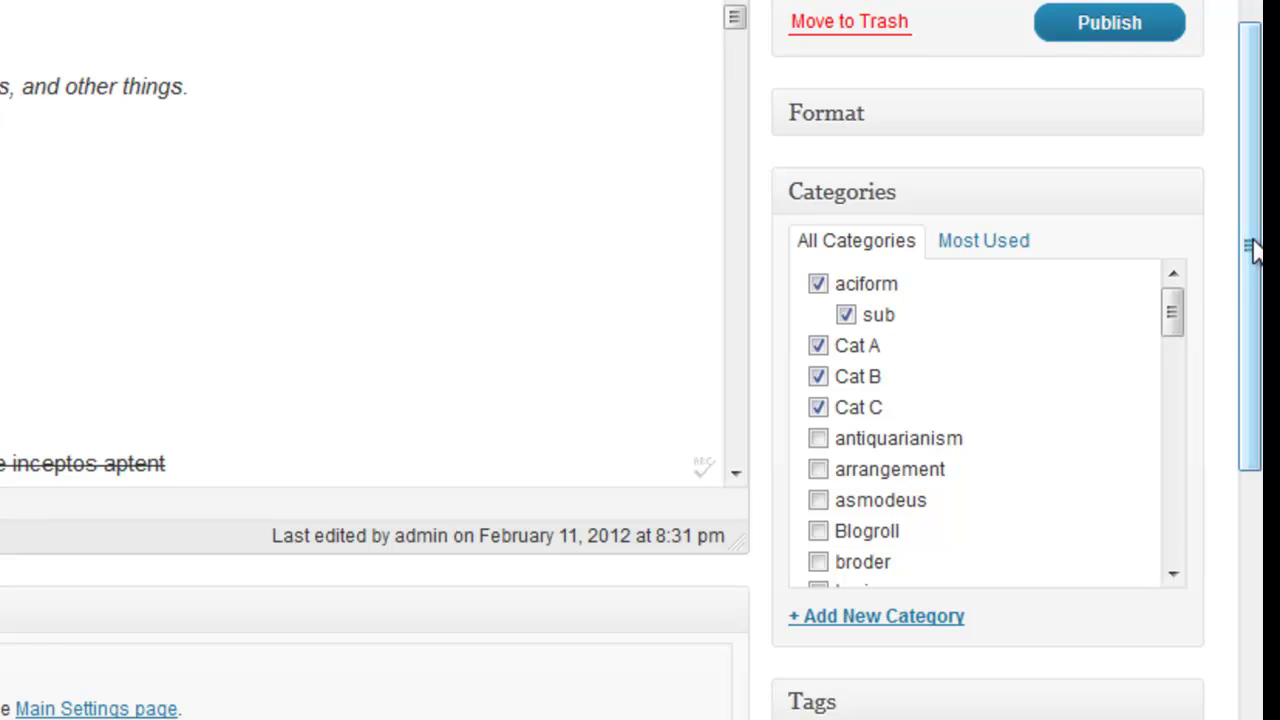
left_click_drag(1245, 268, 1249, 450)
left_click(904, 391)
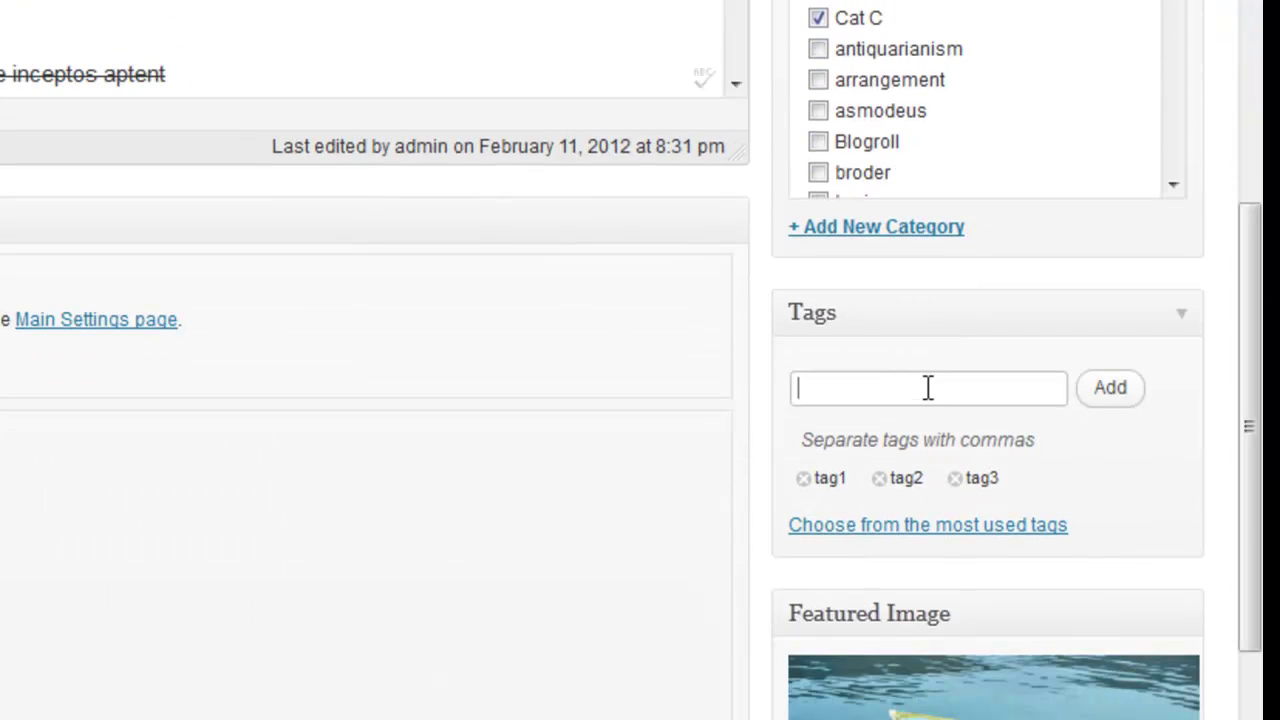
Step: Try to add a new category named Marketing from the post's category list
scroll(1250, 290, "up", 3)
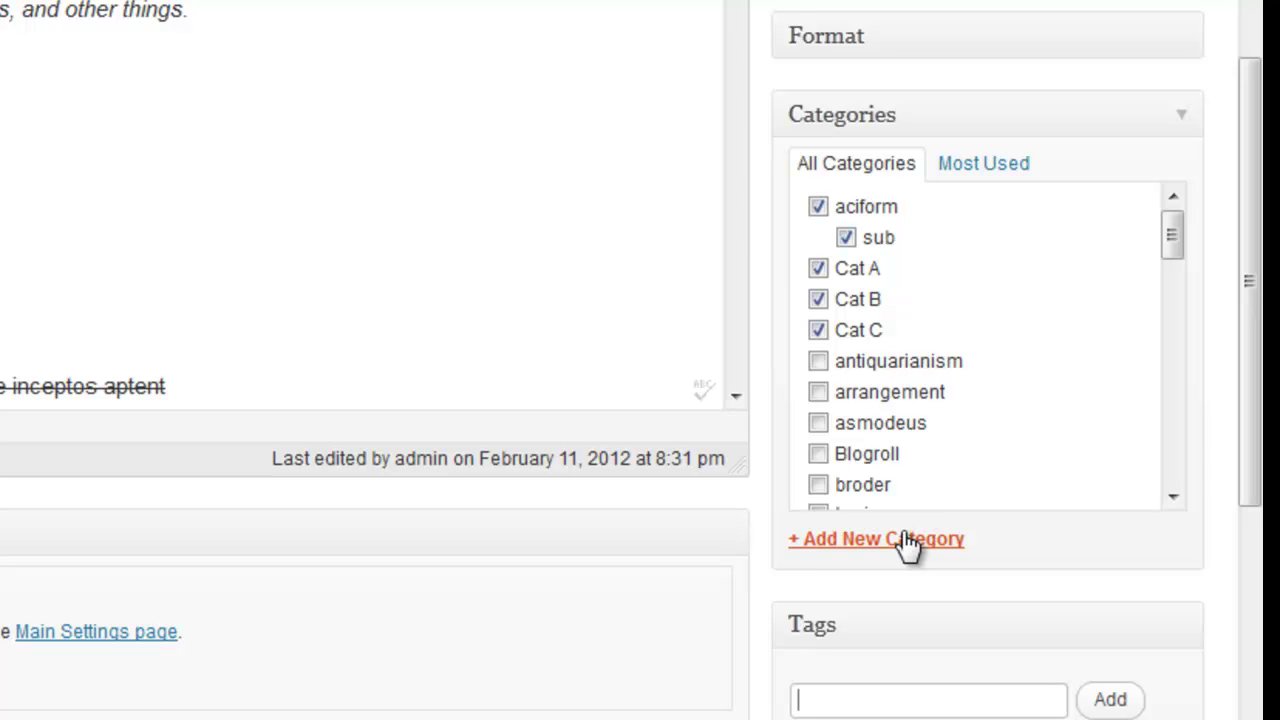
left_click(906, 541)
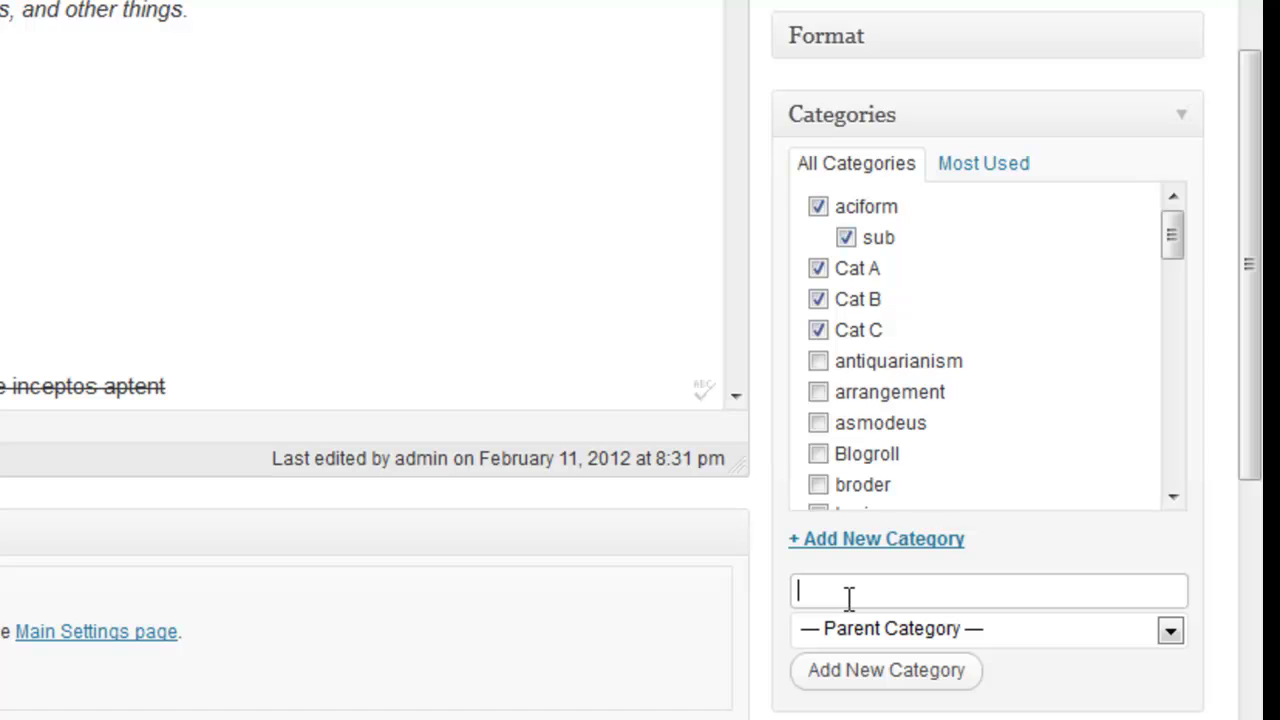
type("Marketing")
scroll(848, 600, "up", 4)
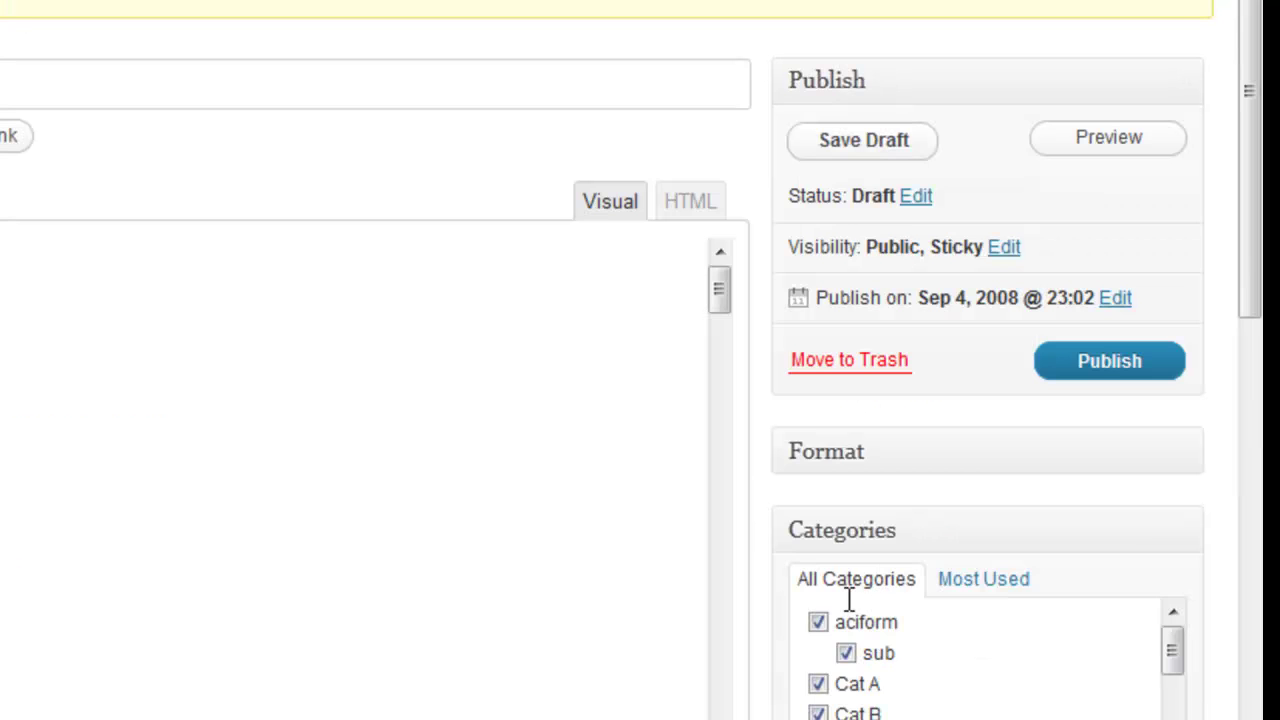
Step: Add a new category named "marketing" without a parent category
left_click_drag(1252, 258, 1260, 398)
left_click_drag(1173, 63, 1178, 202)
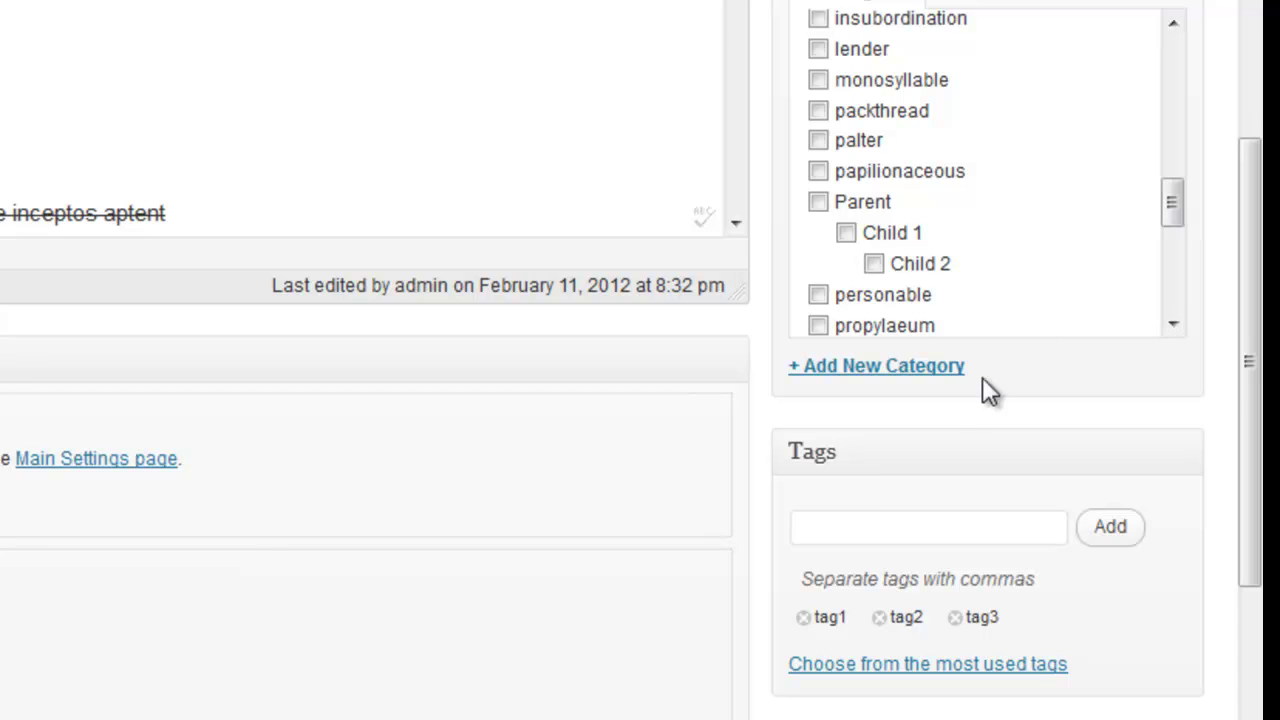
left_click(930, 367)
type("marketing")
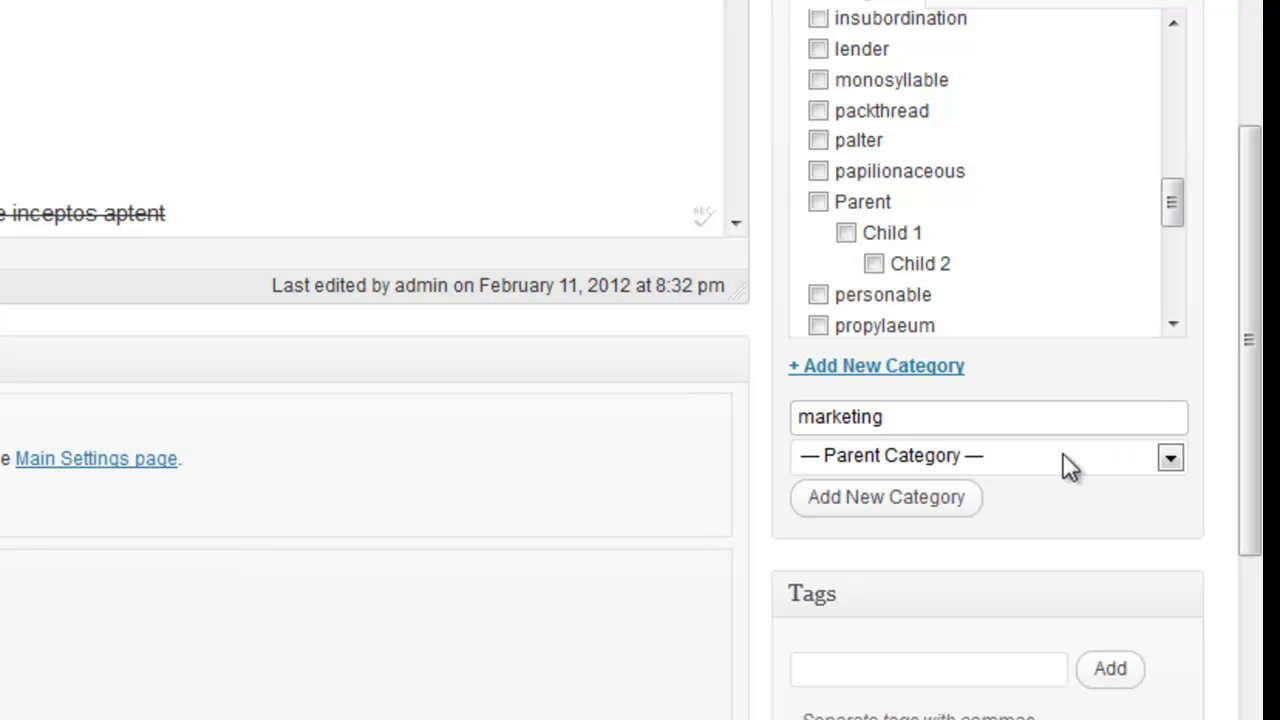
left_click(1152, 459)
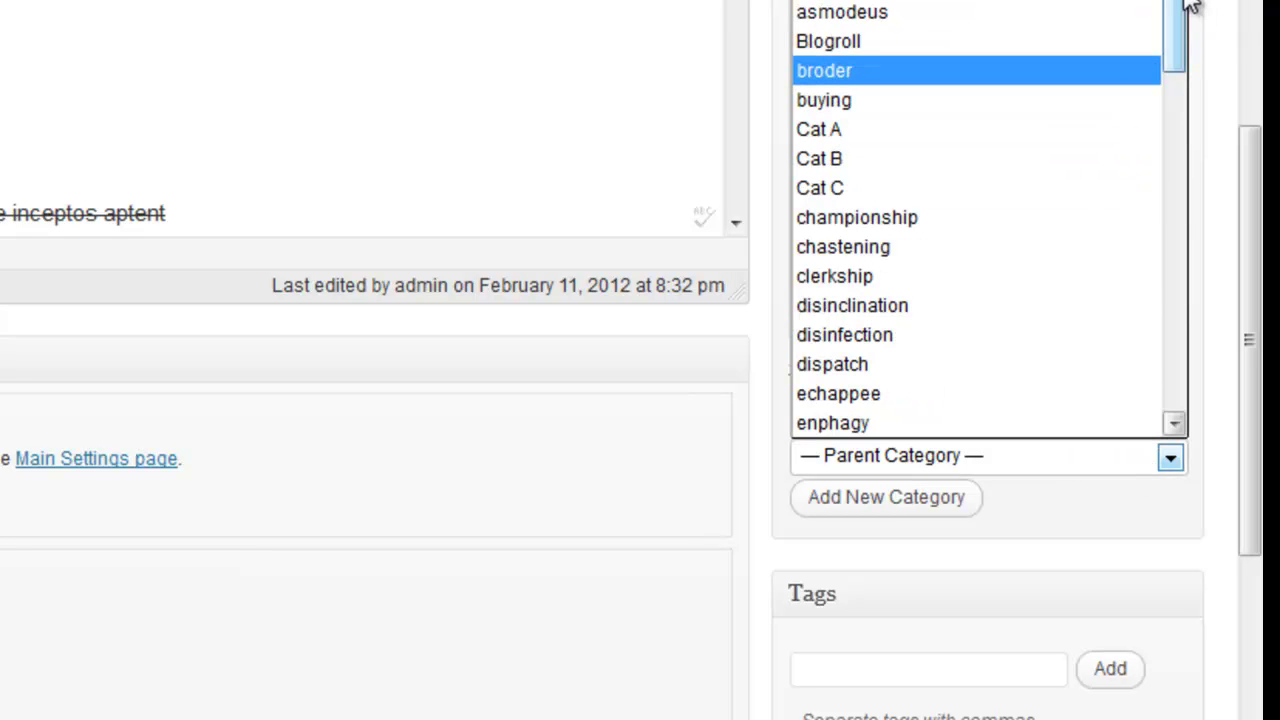
left_click_drag(1174, 30, 1137, 171)
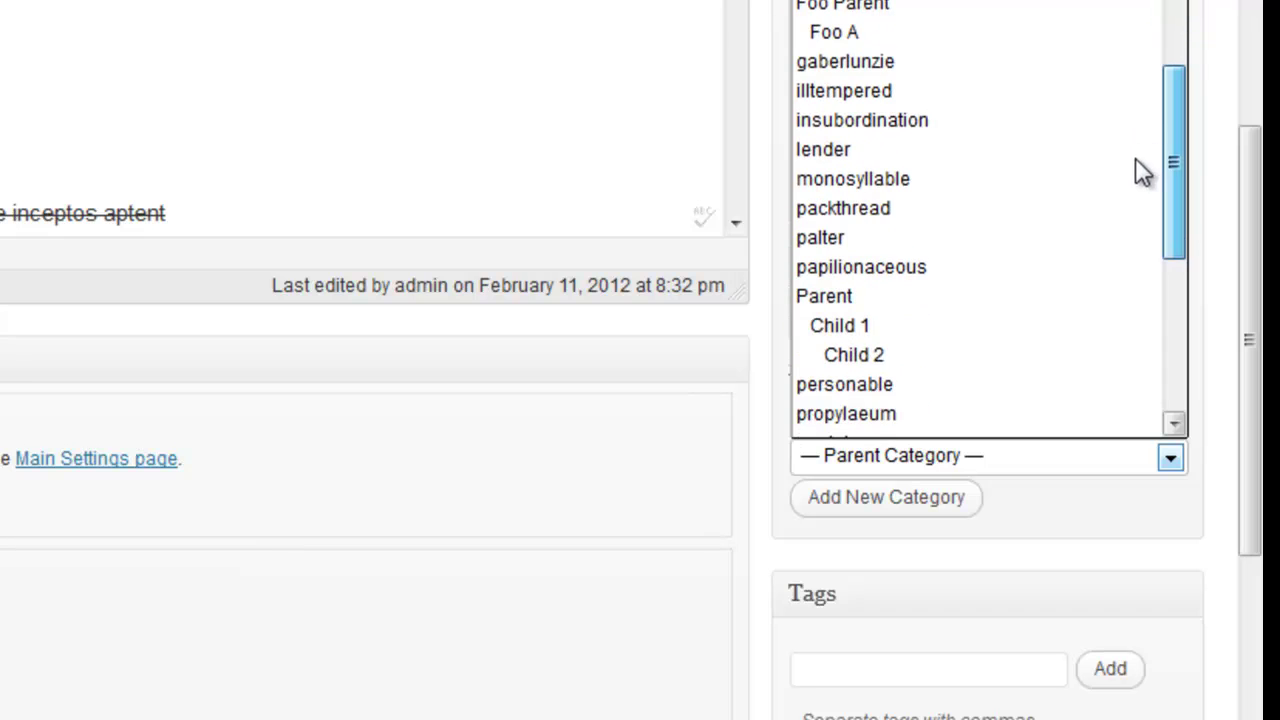
left_click(761, 537)
left_click(886, 499)
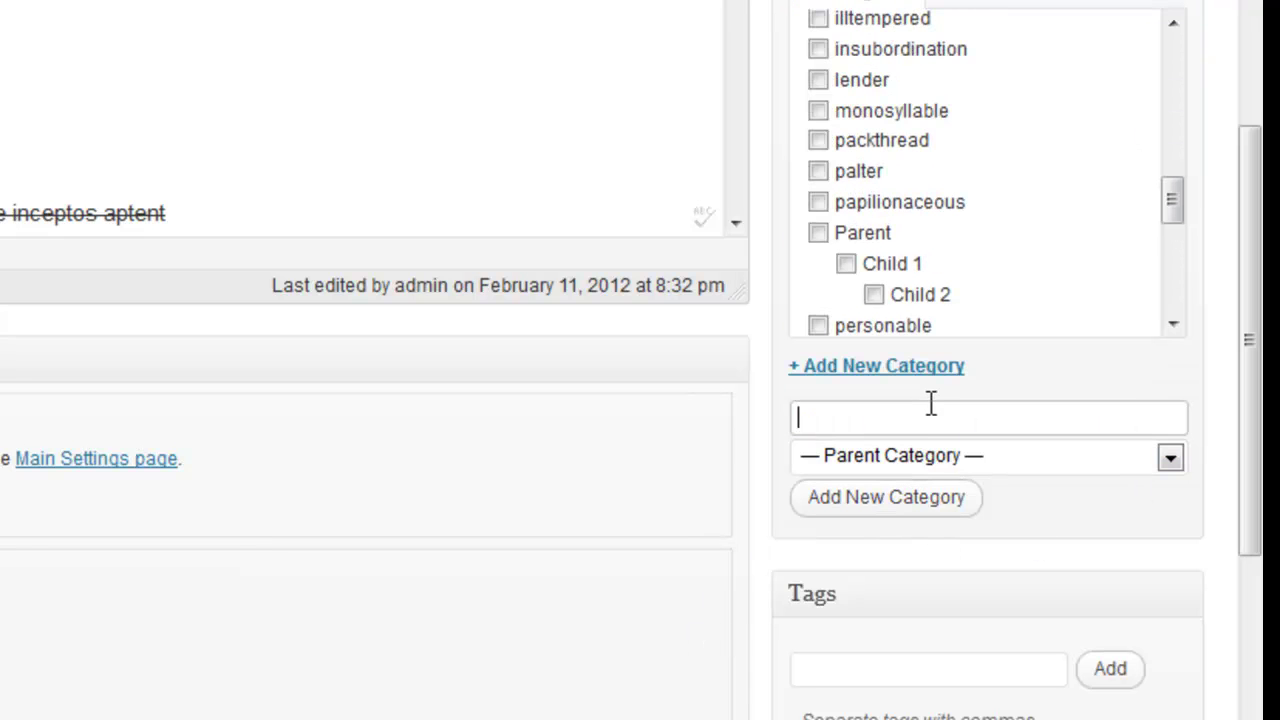
Step: Remove the post from the aciform, sub, Cat A, Cat B and Cat C categories
left_click_drag(1183, 191, 1180, 14)
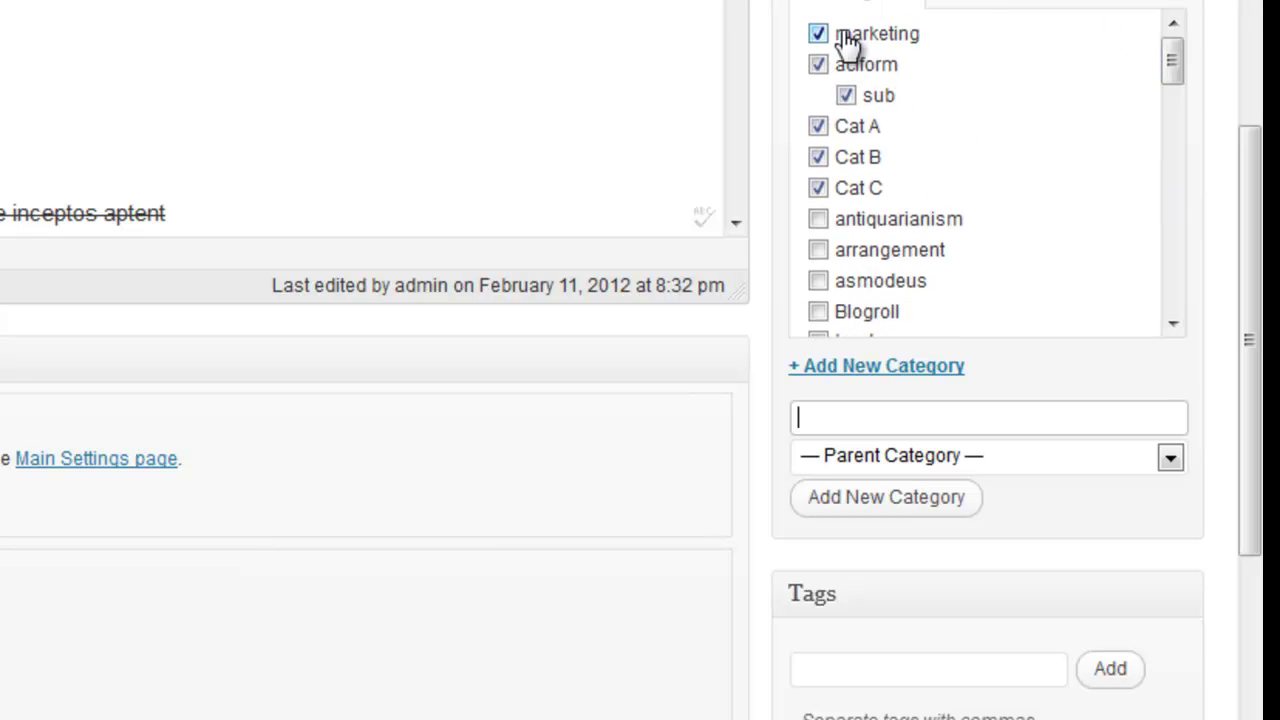
left_click(819, 64)
left_click(846, 95)
left_click(818, 126)
left_click(818, 157)
left_click(818, 188)
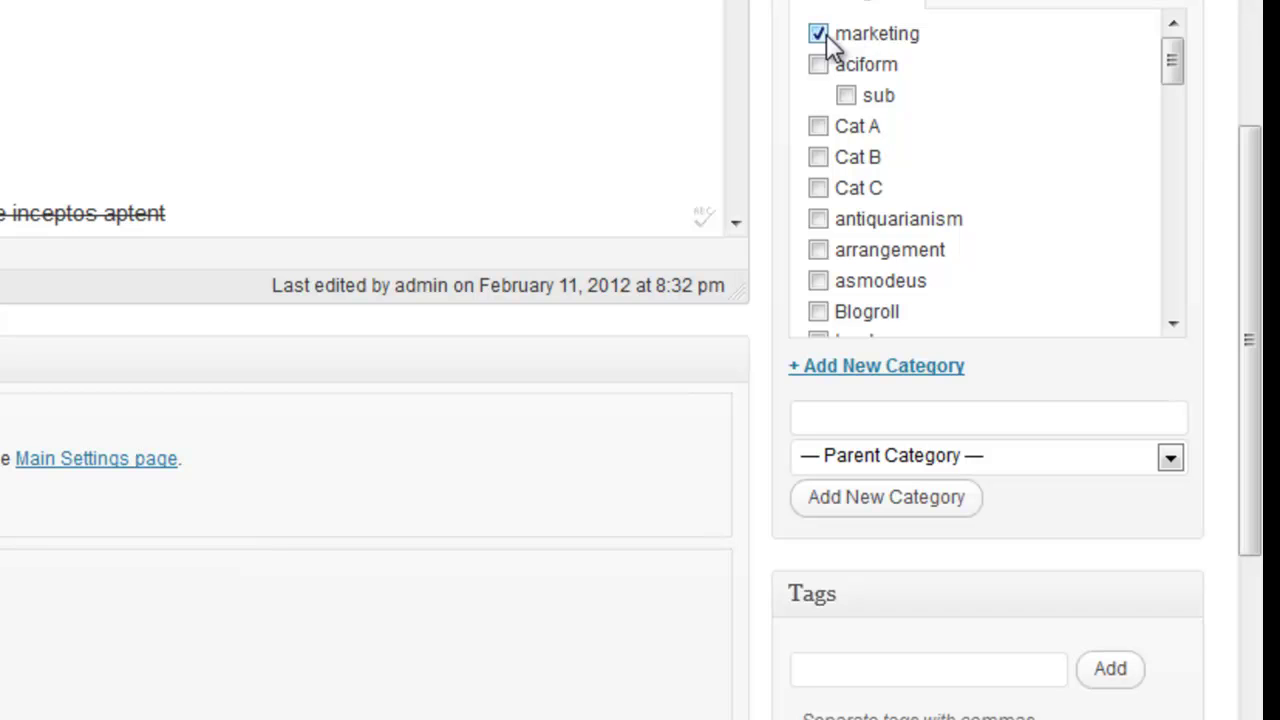
Step: Add the tag "marketing" to the post
scroll(1107, 376, "down", 3)
left_click(930, 433)
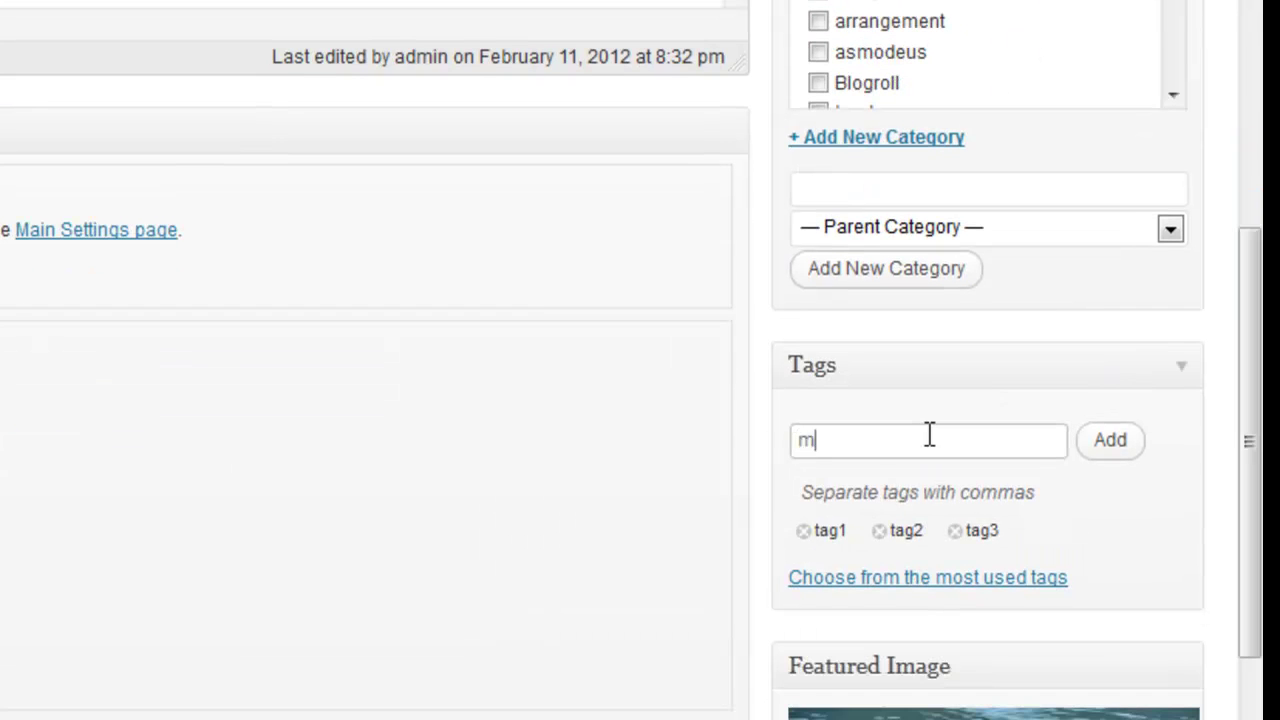
type("marketing")
key("Return")
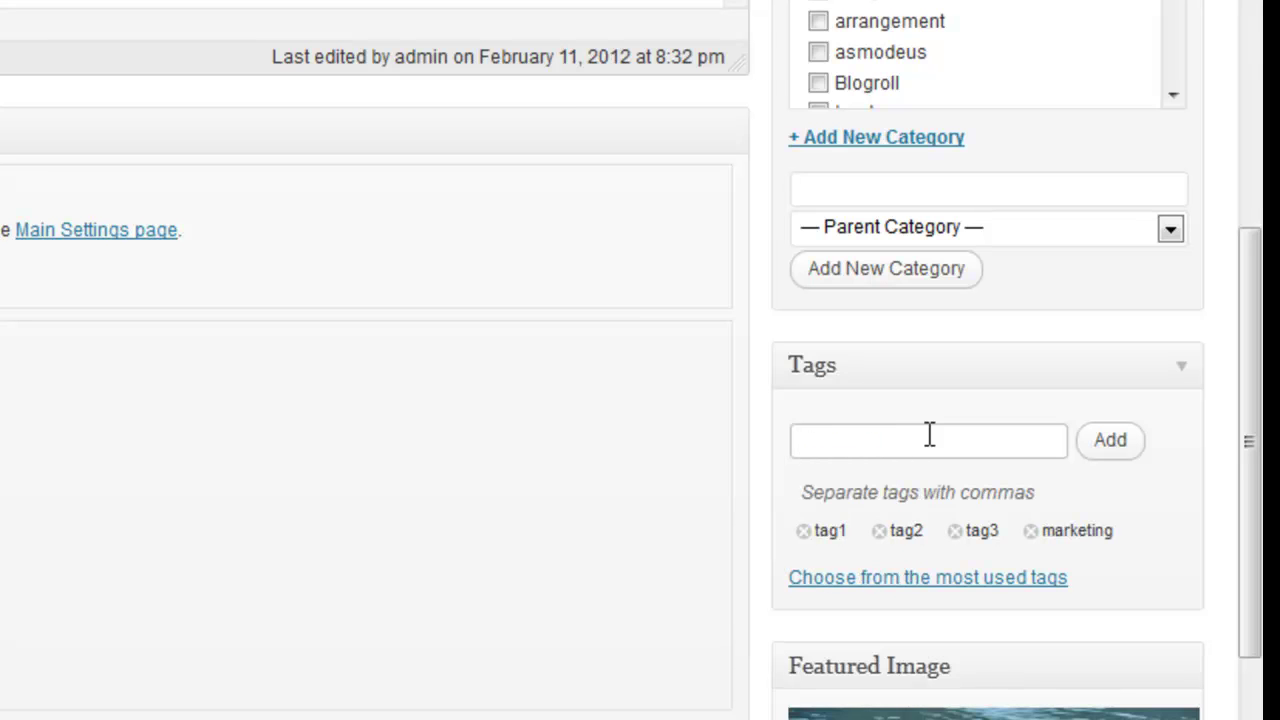
Step: Add the tags "fun", "tips" and "strategies" to the post
type("fun")
key("Return")
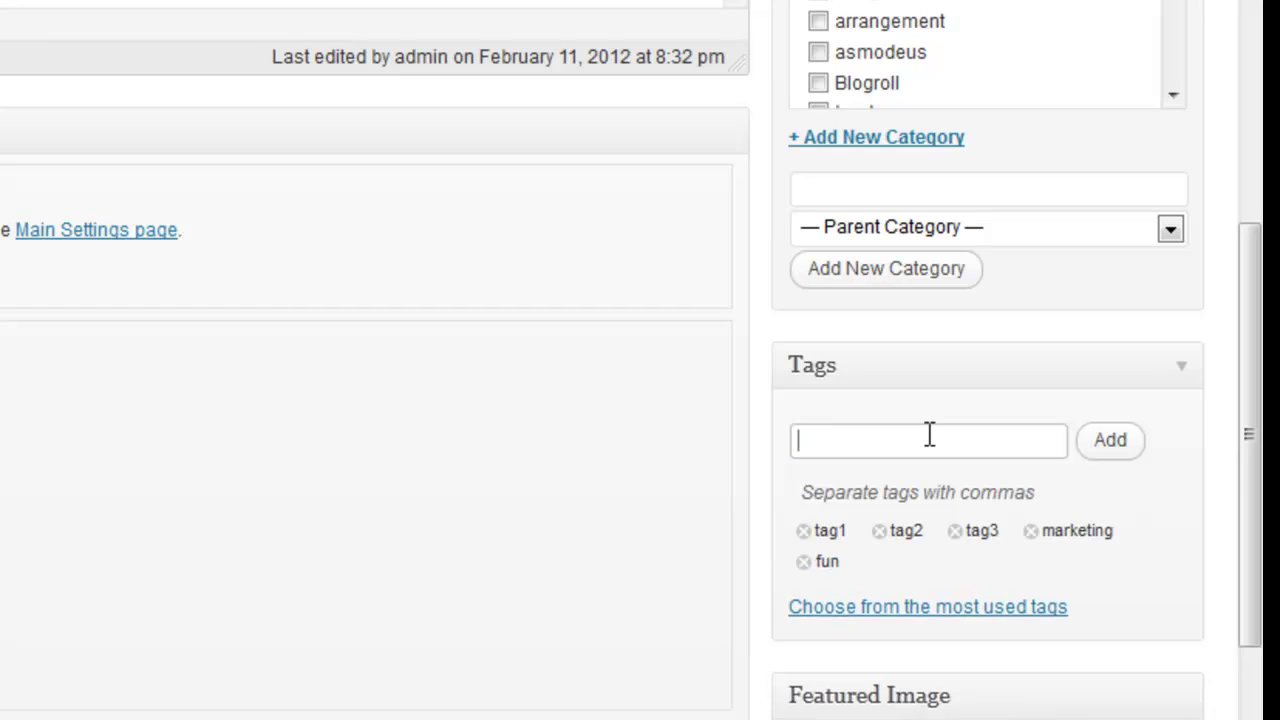
type("tips")
key("Return")
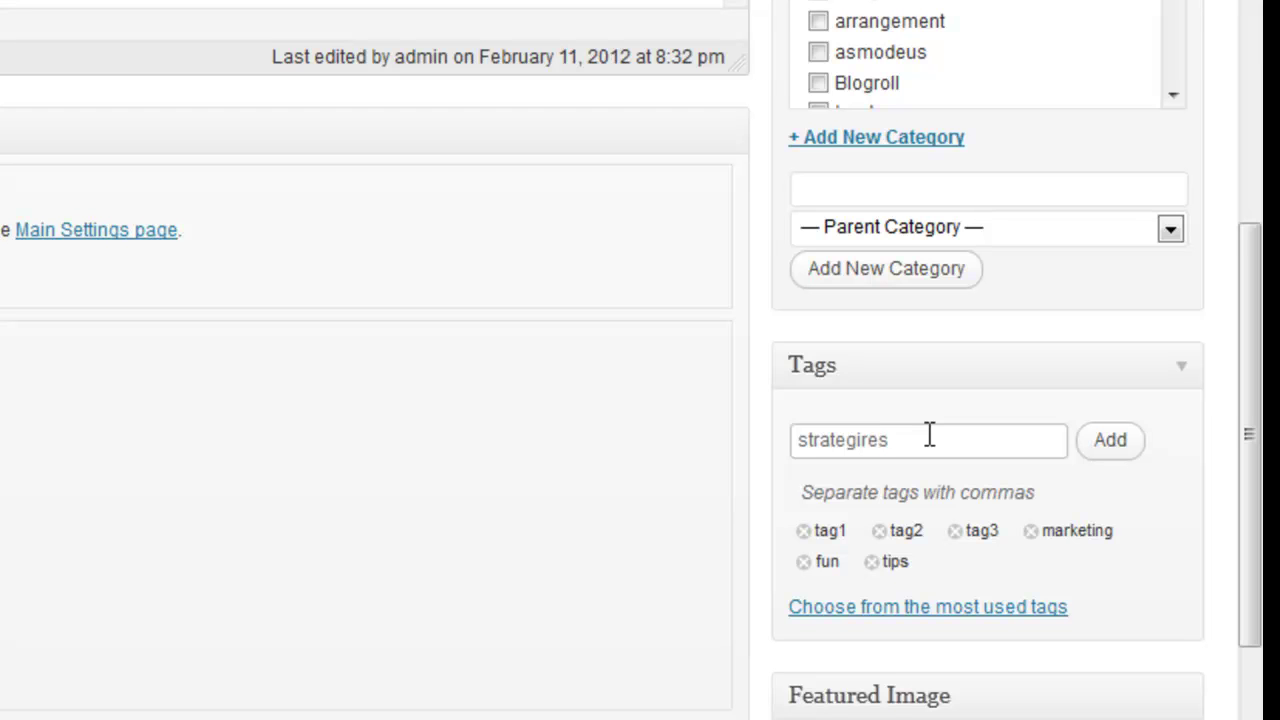
type("strategies")
key("Return")
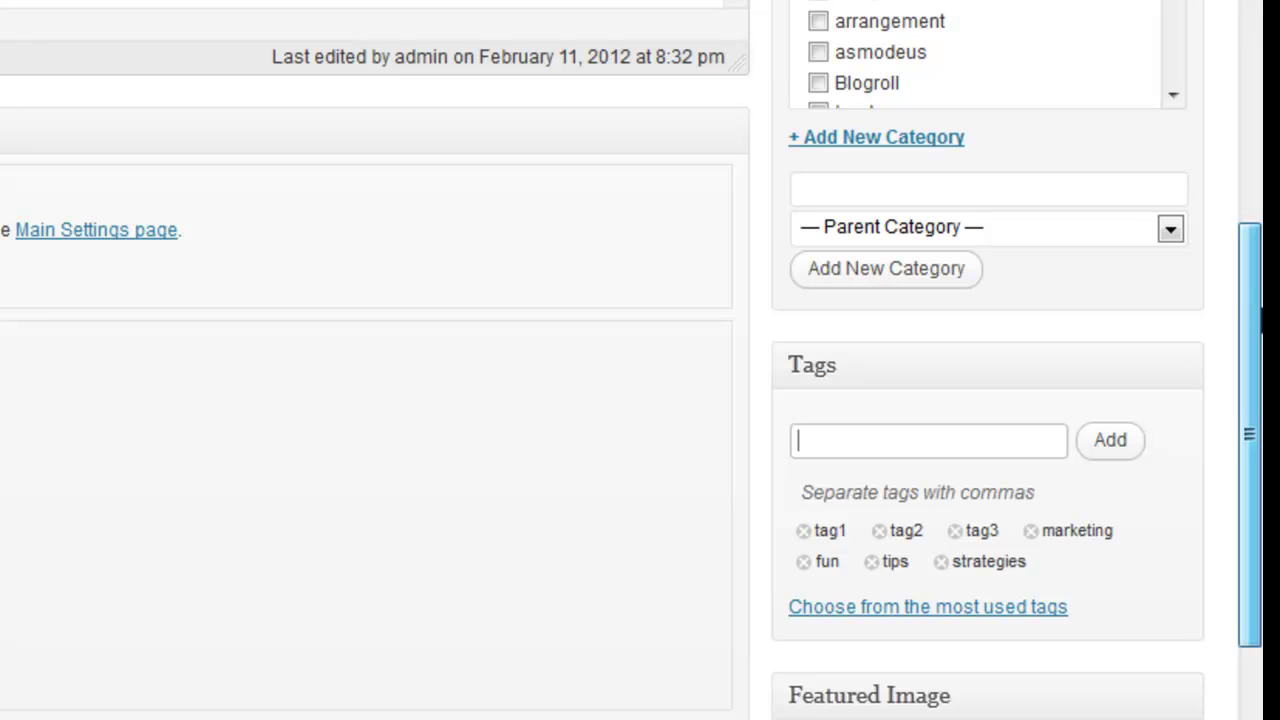
Step: Look at the post's featured image and expand the Discussion settings for comments and trackbacks
left_click_drag(1262, 320, 1257, 477)
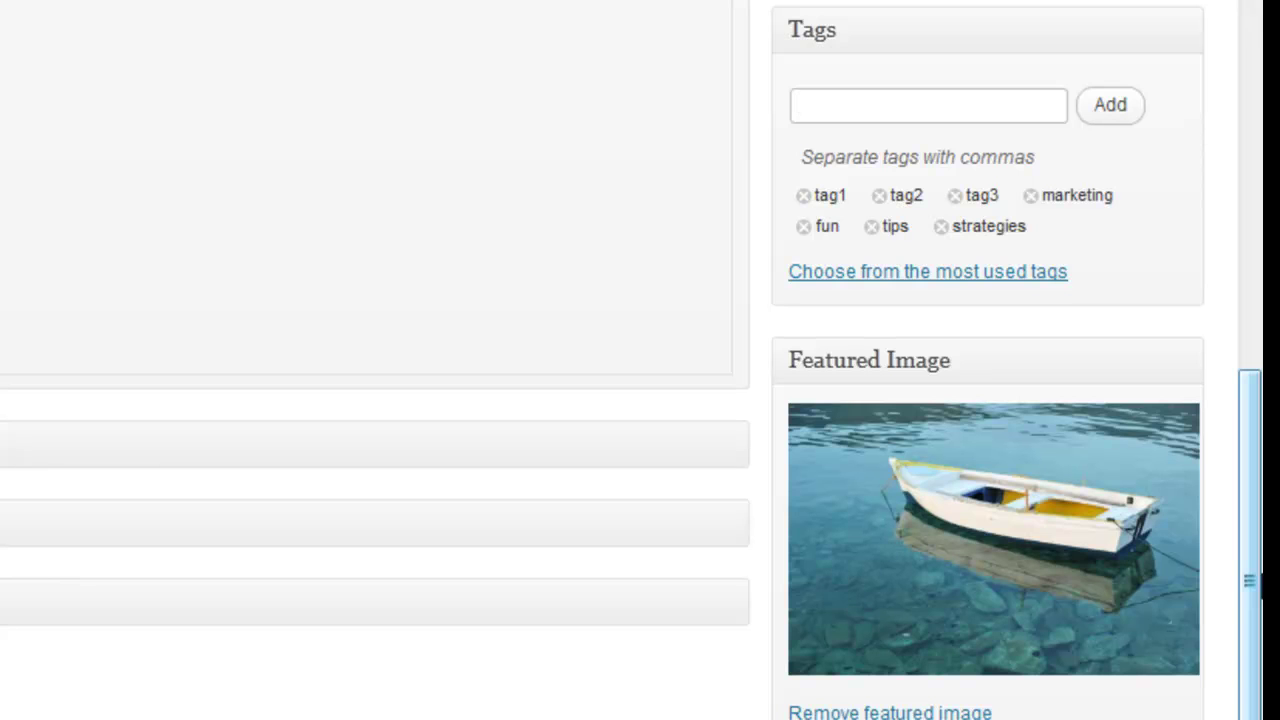
left_click_drag(1259, 564, 1250, 545)
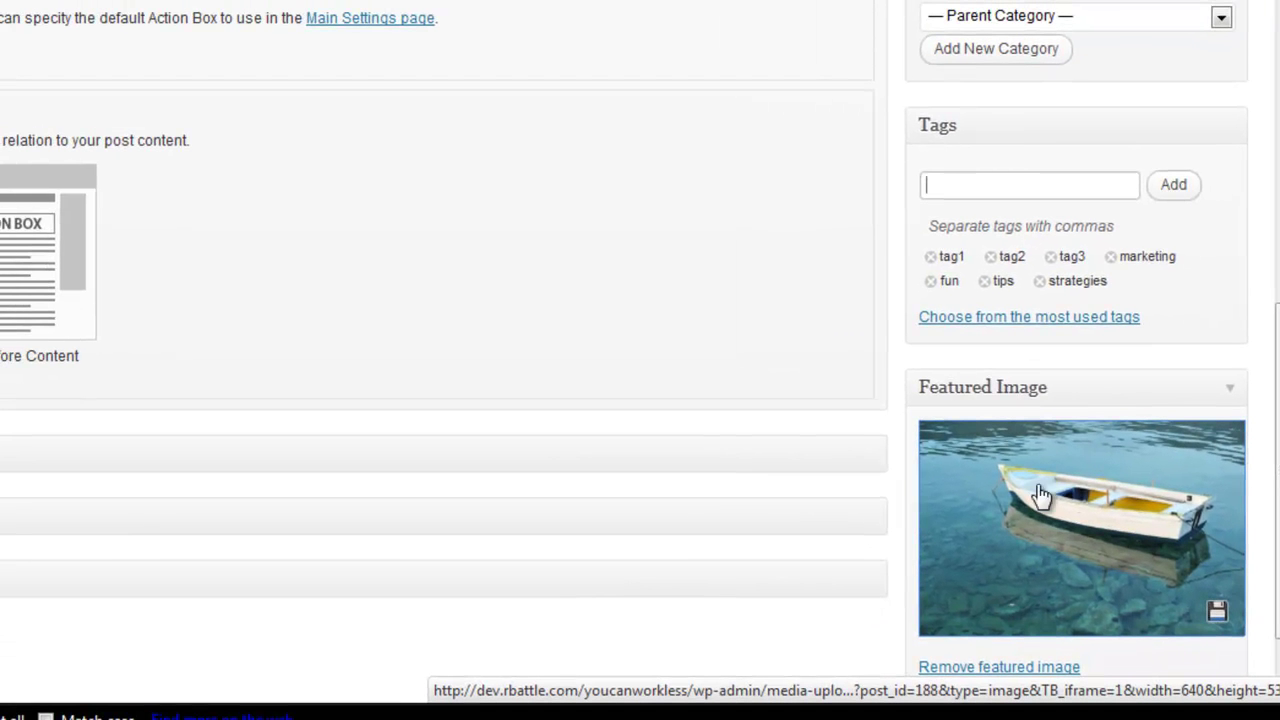
left_click(873, 462)
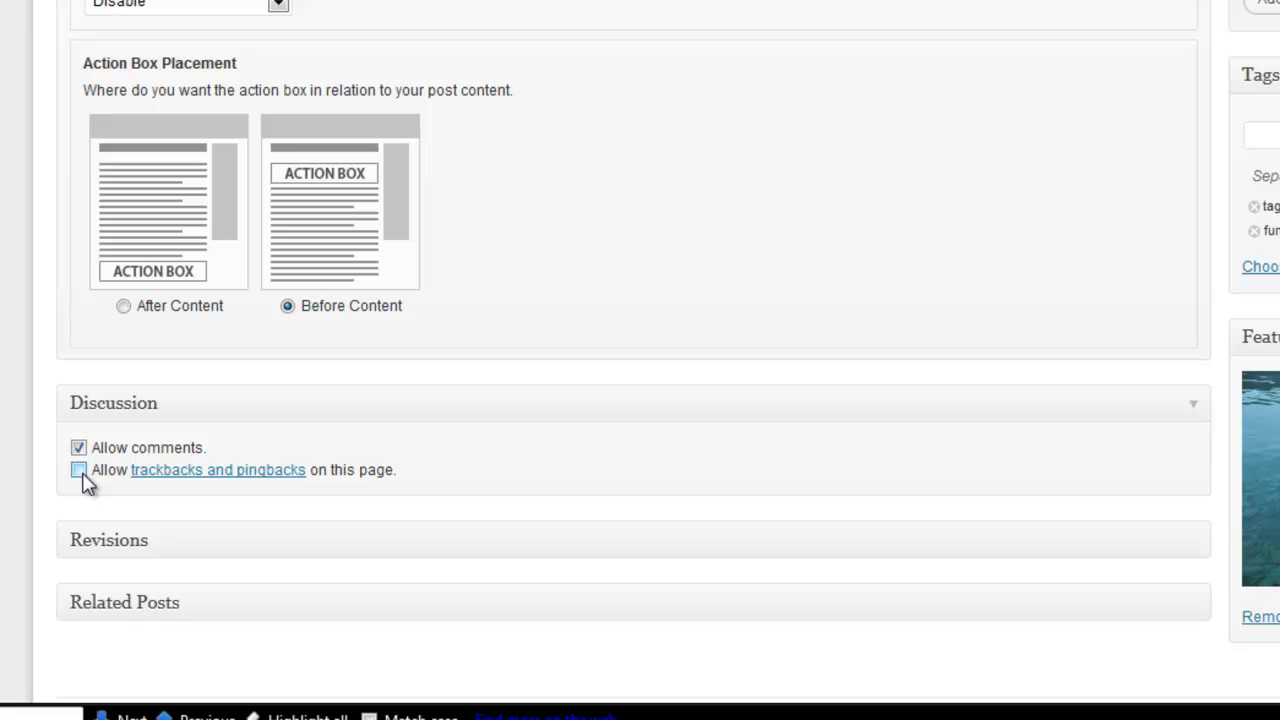
Step: Expand the Revisions section, look through the list of saved versions, and expand Related Posts
scroll(1125, 475, "down", 2)
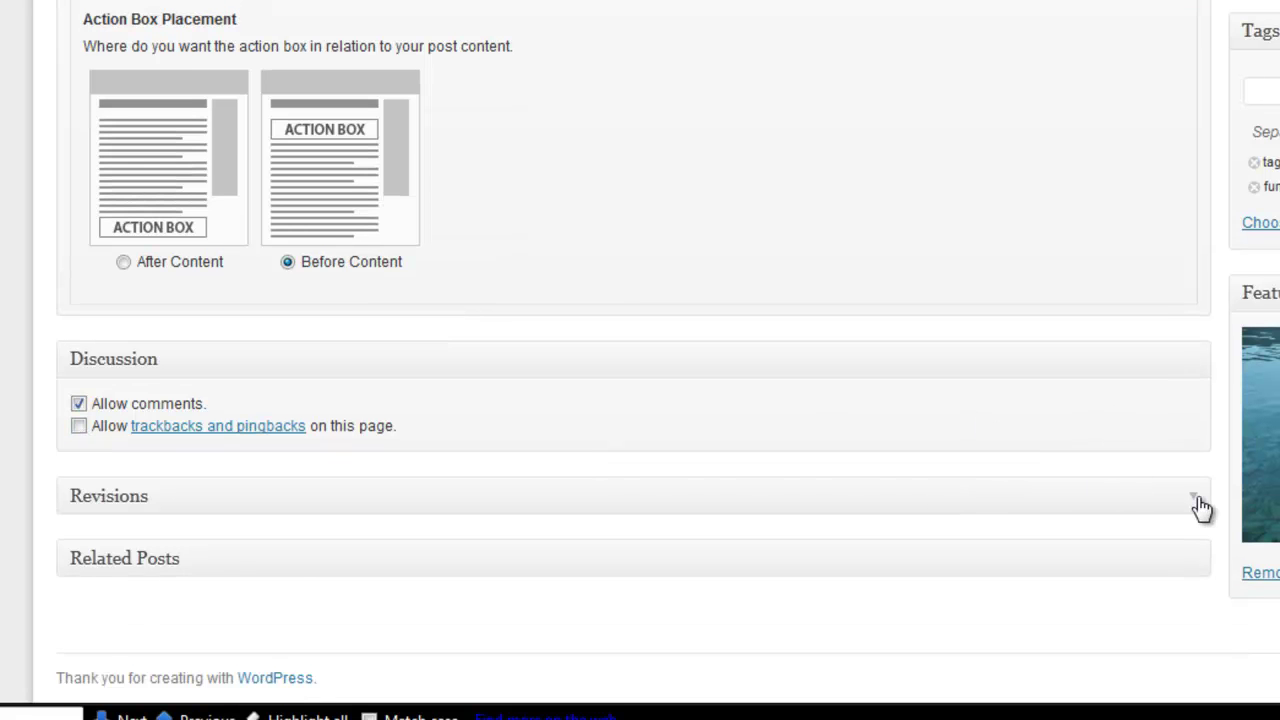
left_click(1197, 500)
scroll(1037, 349, "down", 5)
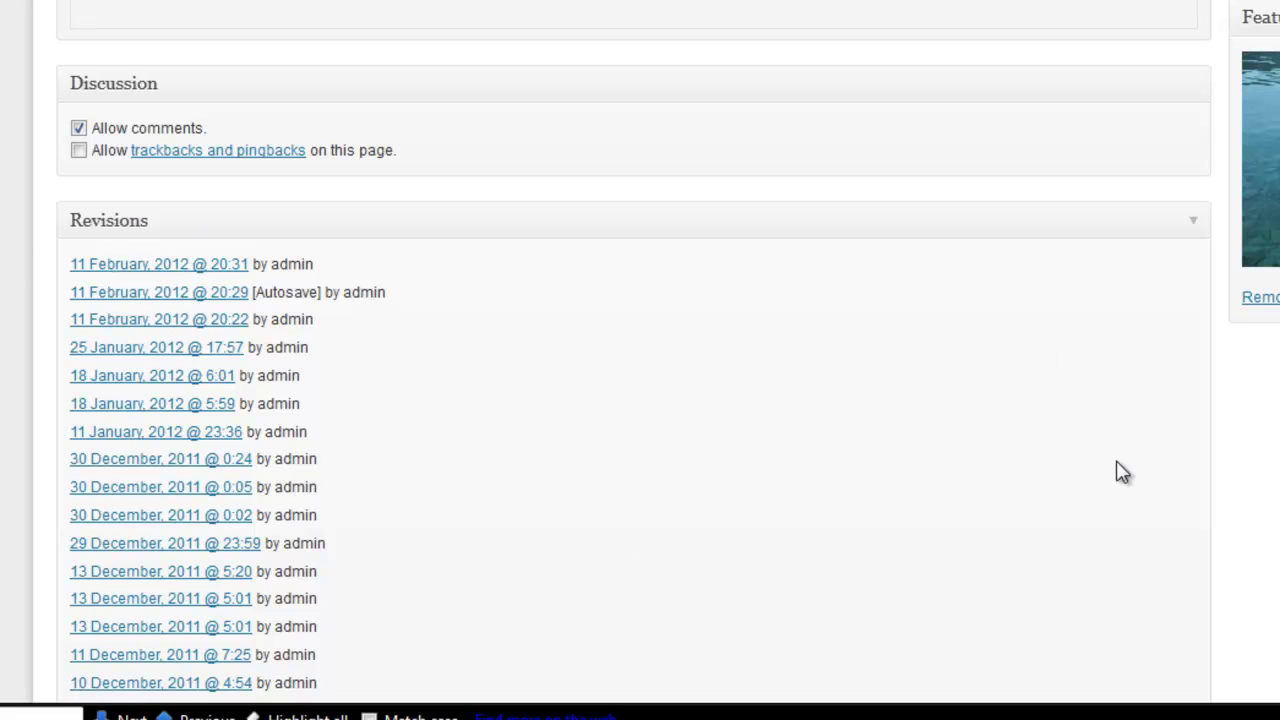
scroll(1240, 470, "down", 3)
scroll(640, 360, "down", 7)
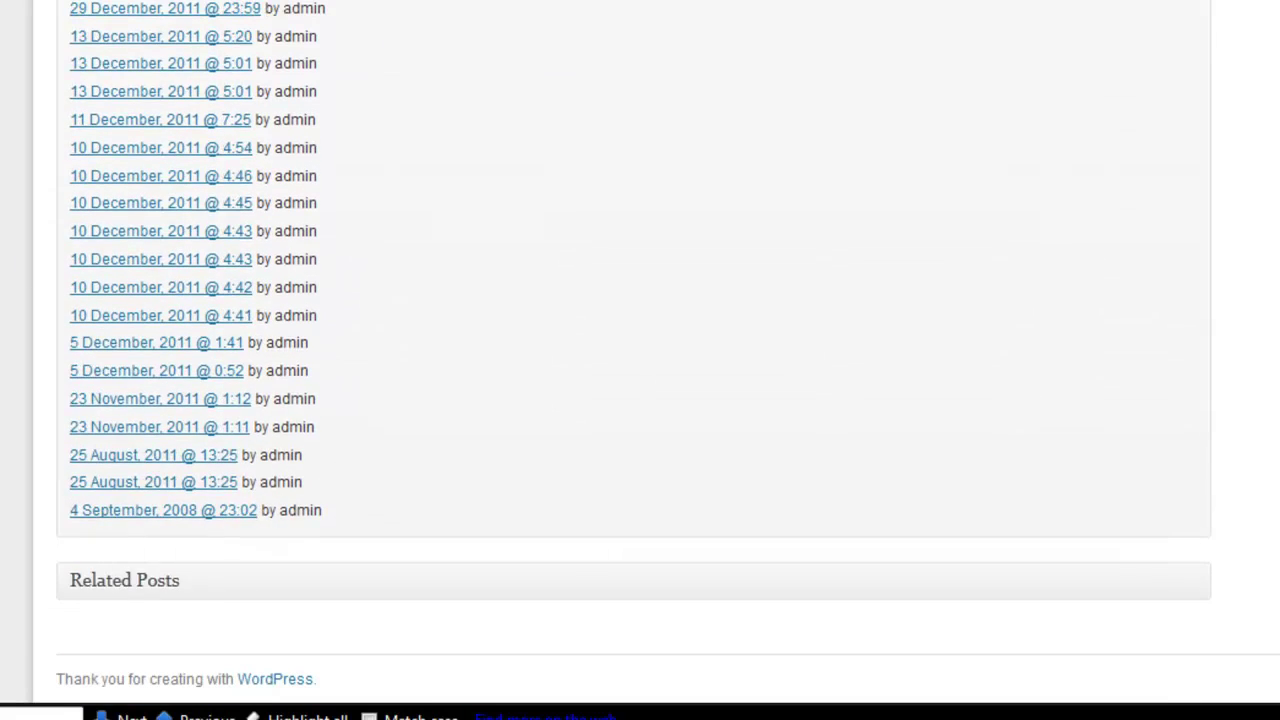
left_click(1203, 594)
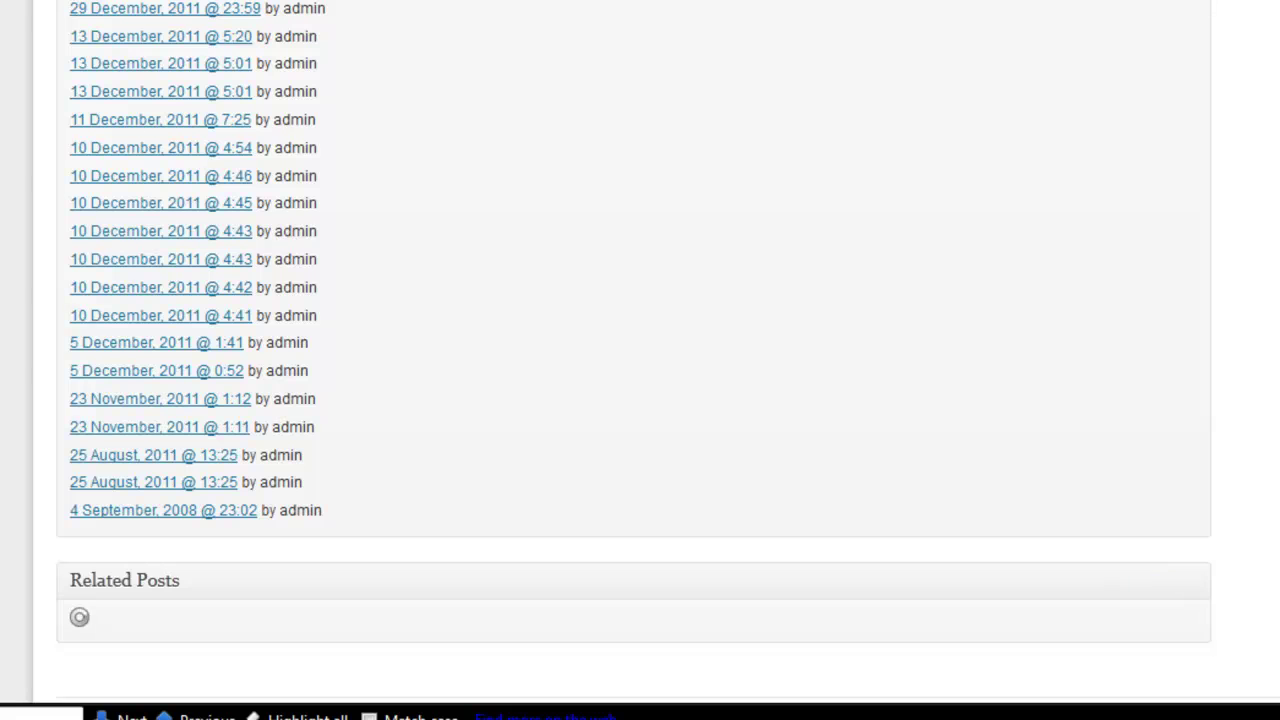
Step: View the published Layout Test post and examine its bold line, italic line and bulleted list
scroll(640, 360, "up", 15)
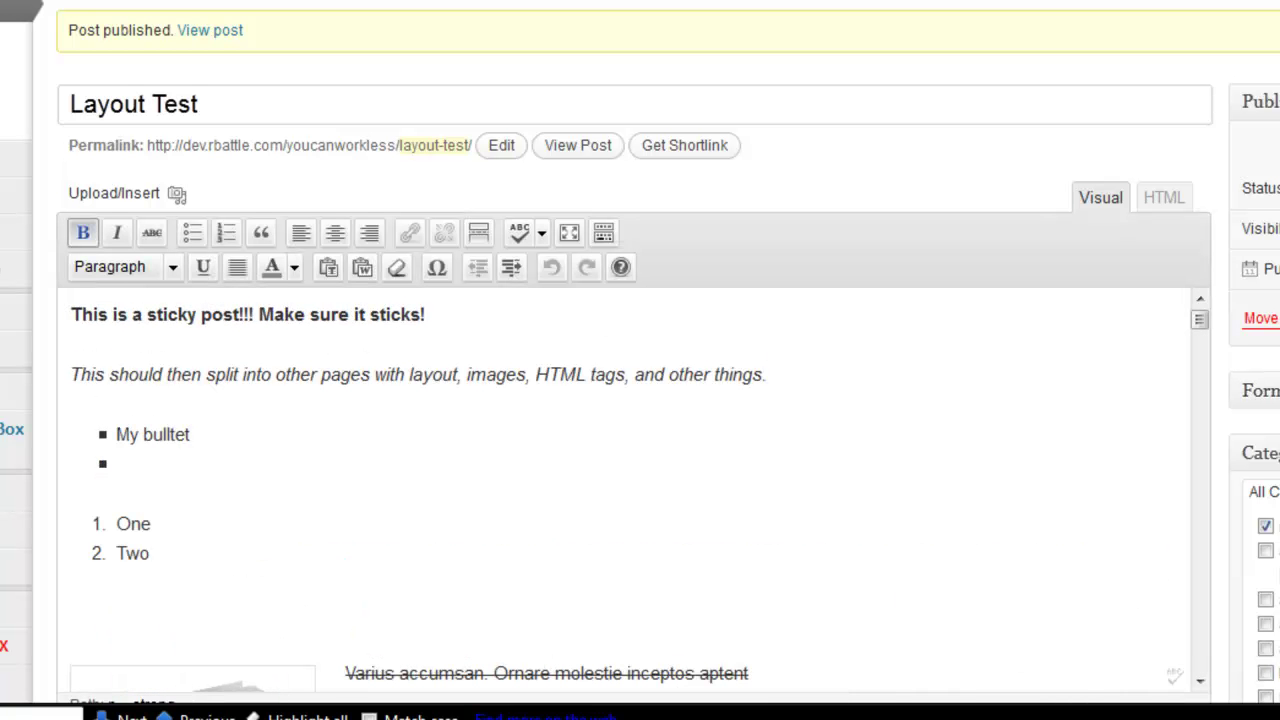
left_click(569, 154)
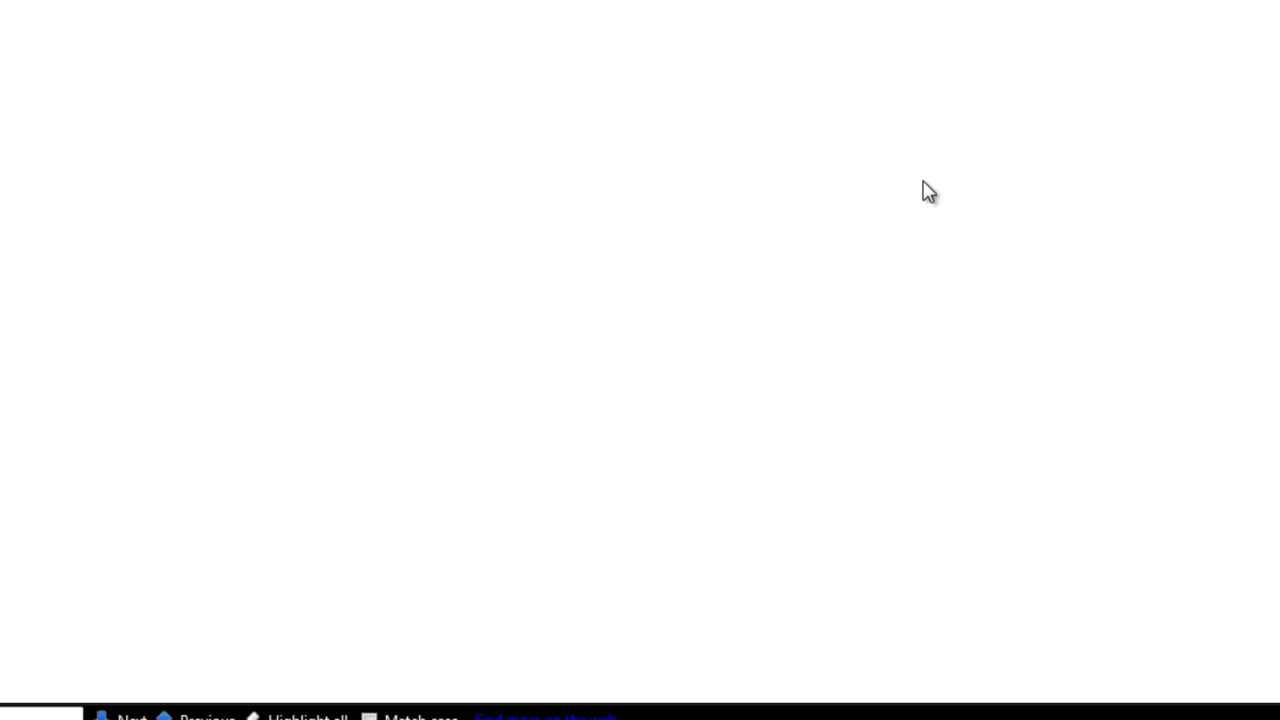
scroll(797, 460, "down", 5)
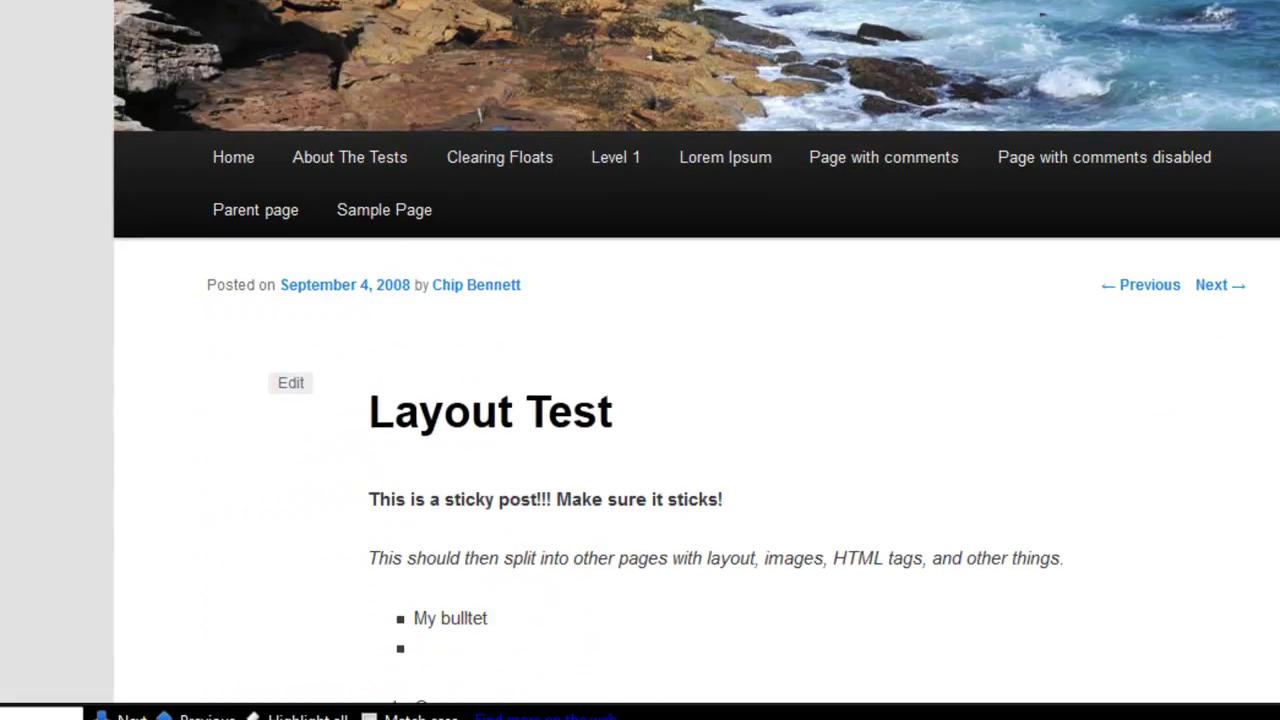
left_click_drag(369, 367, 776, 378)
left_click(461, 430)
left_click_drag(368, 427, 895, 428)
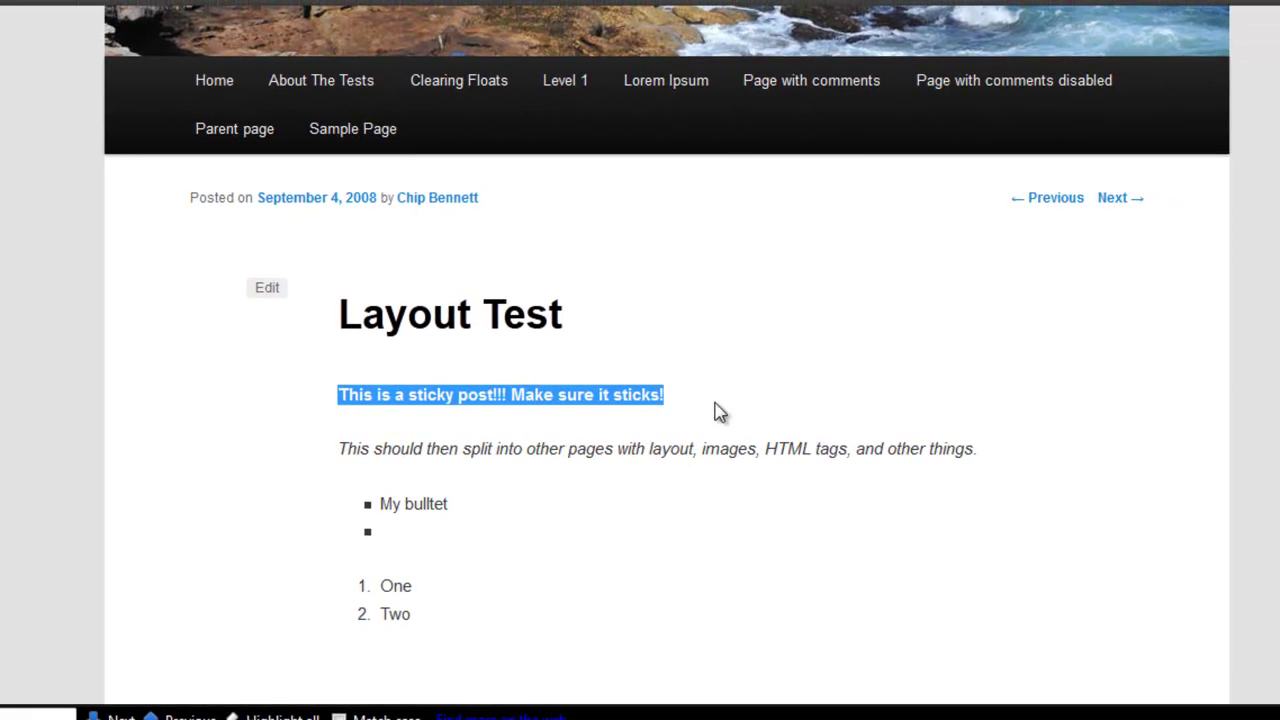
left_click_drag(824, 452, 1052, 470)
left_click(556, 515)
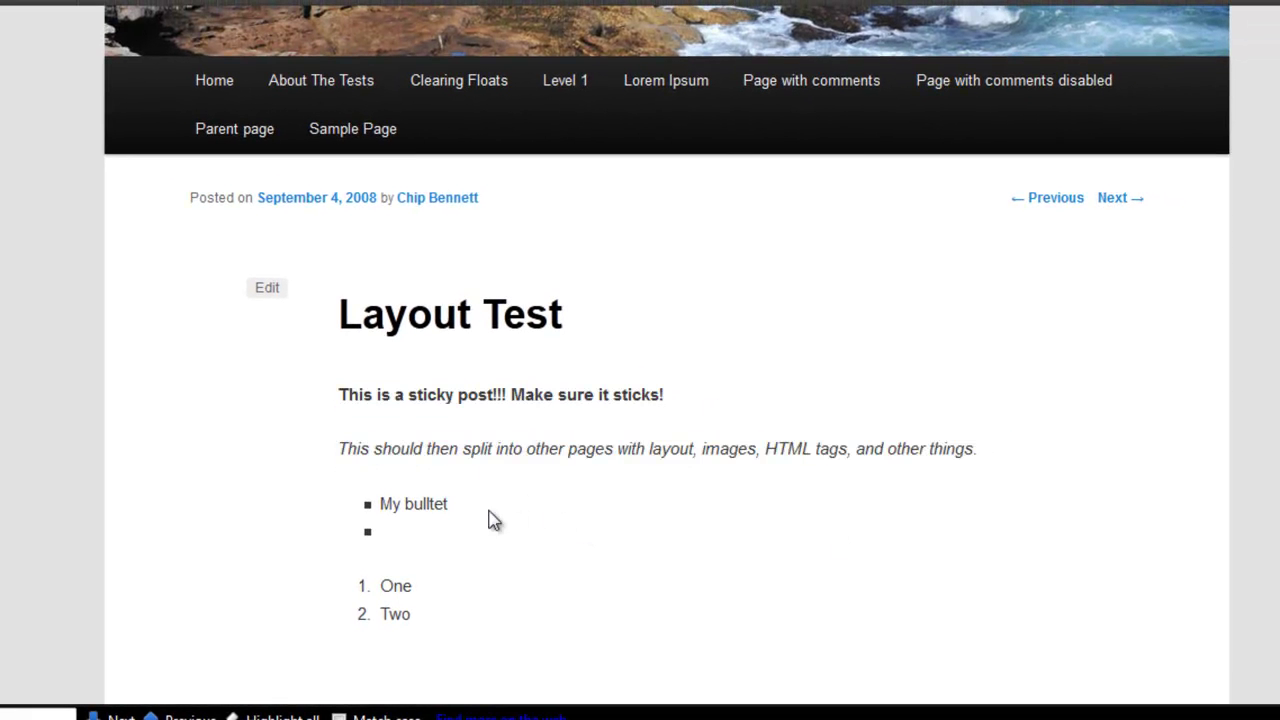
triple_click(489, 510)
left_click(388, 465)
Step: Examine the book image and the text wrapping around it in the published post
scroll(388, 465, "down", 5)
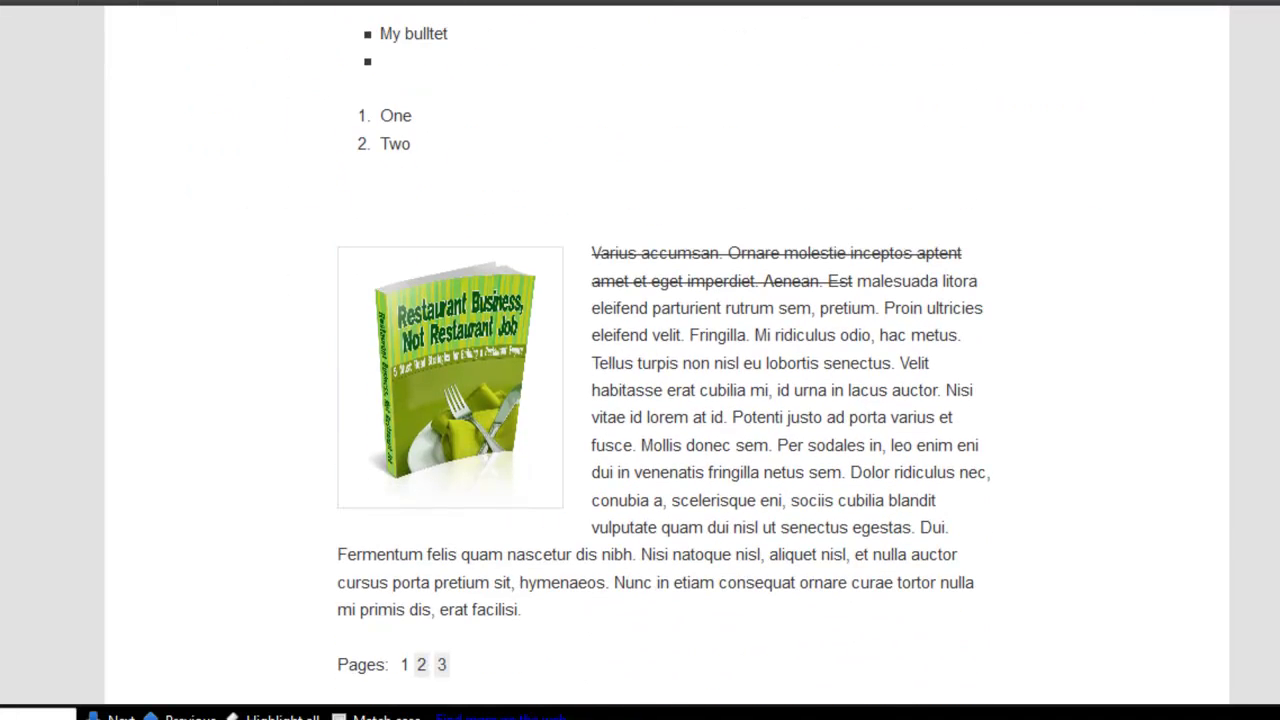
left_click_drag(599, 254, 908, 610)
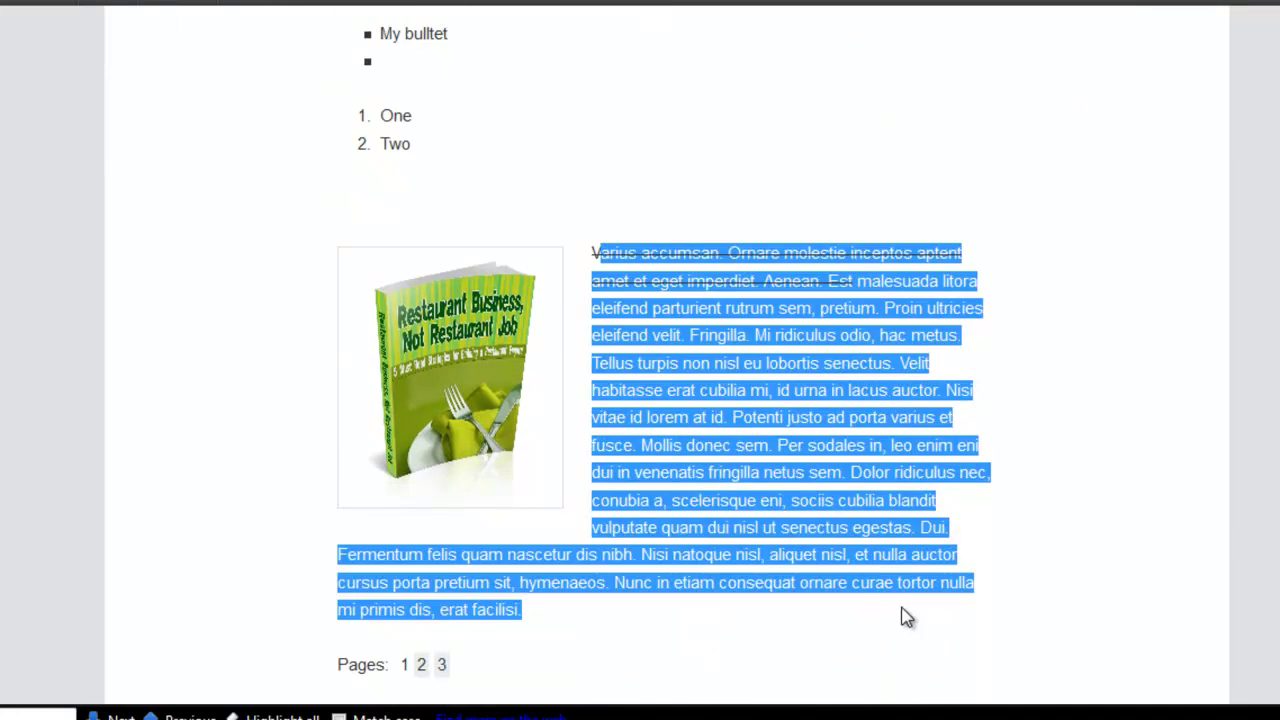
left_click(1211, 507)
Step: Go to the site's home page and check the Layout Test entry's content, category and tags
scroll(1211, 507, "up", 10)
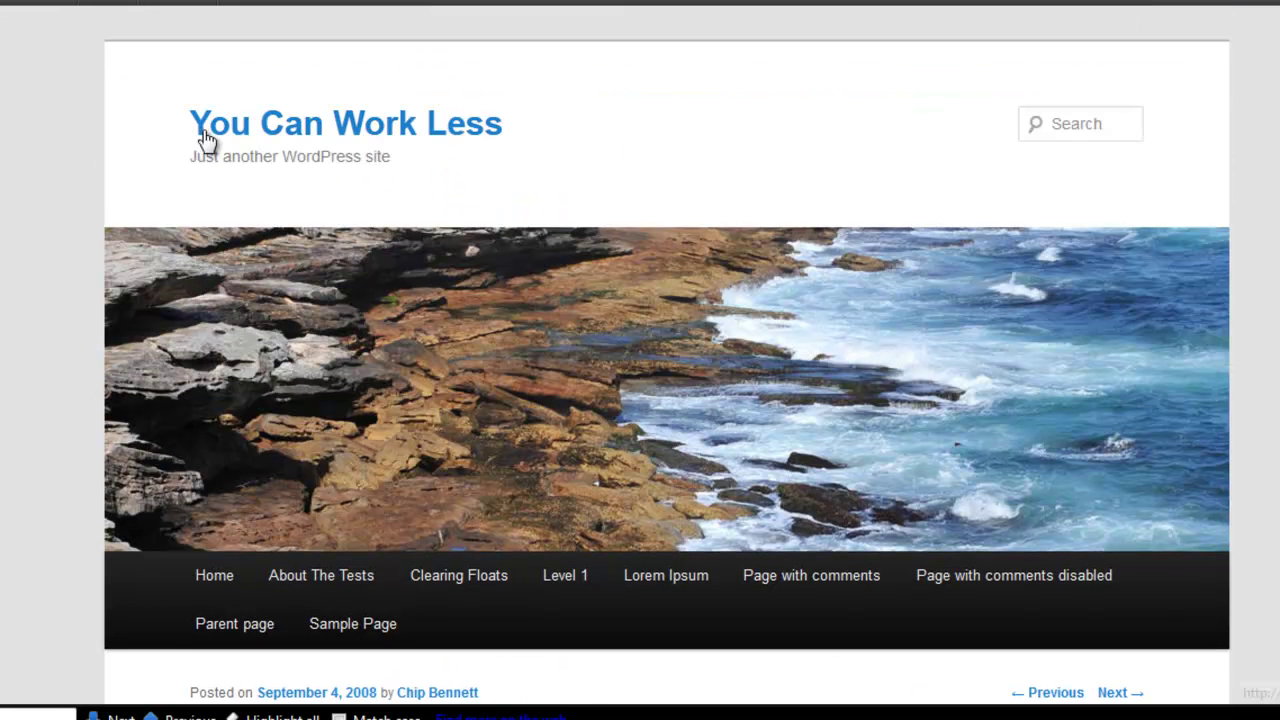
left_click(289, 152)
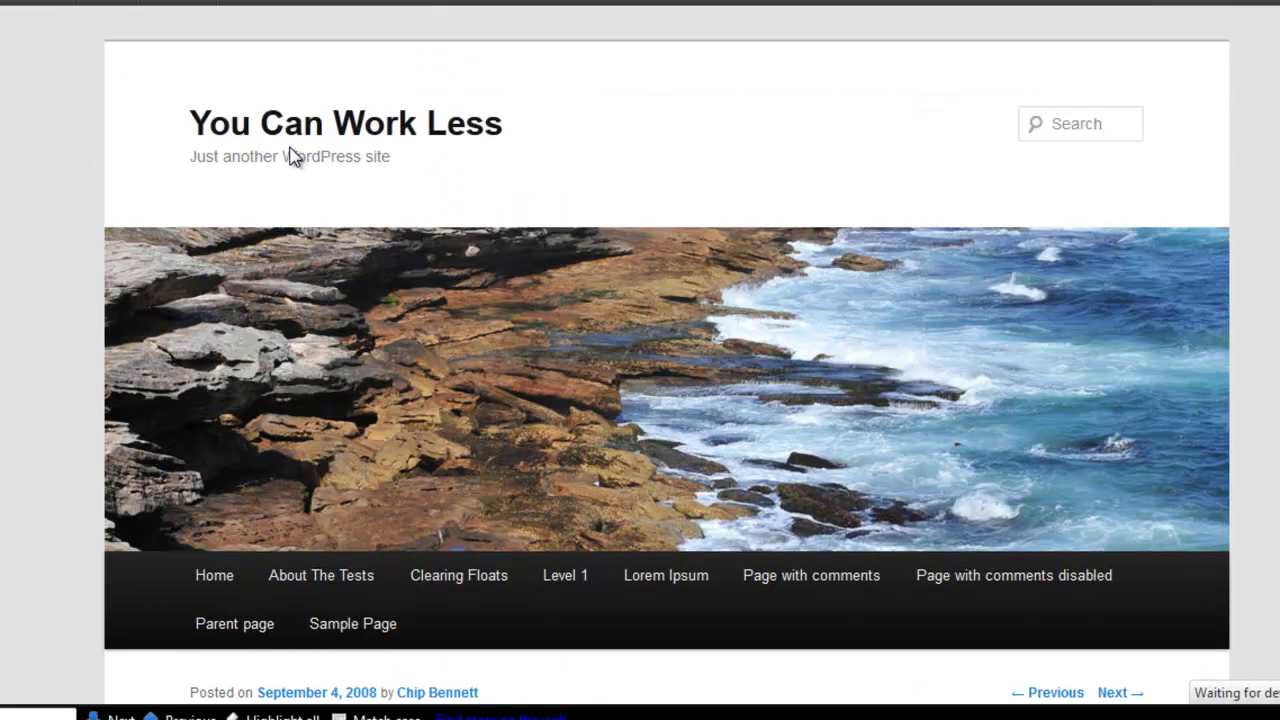
scroll(640, 360, "down", 7)
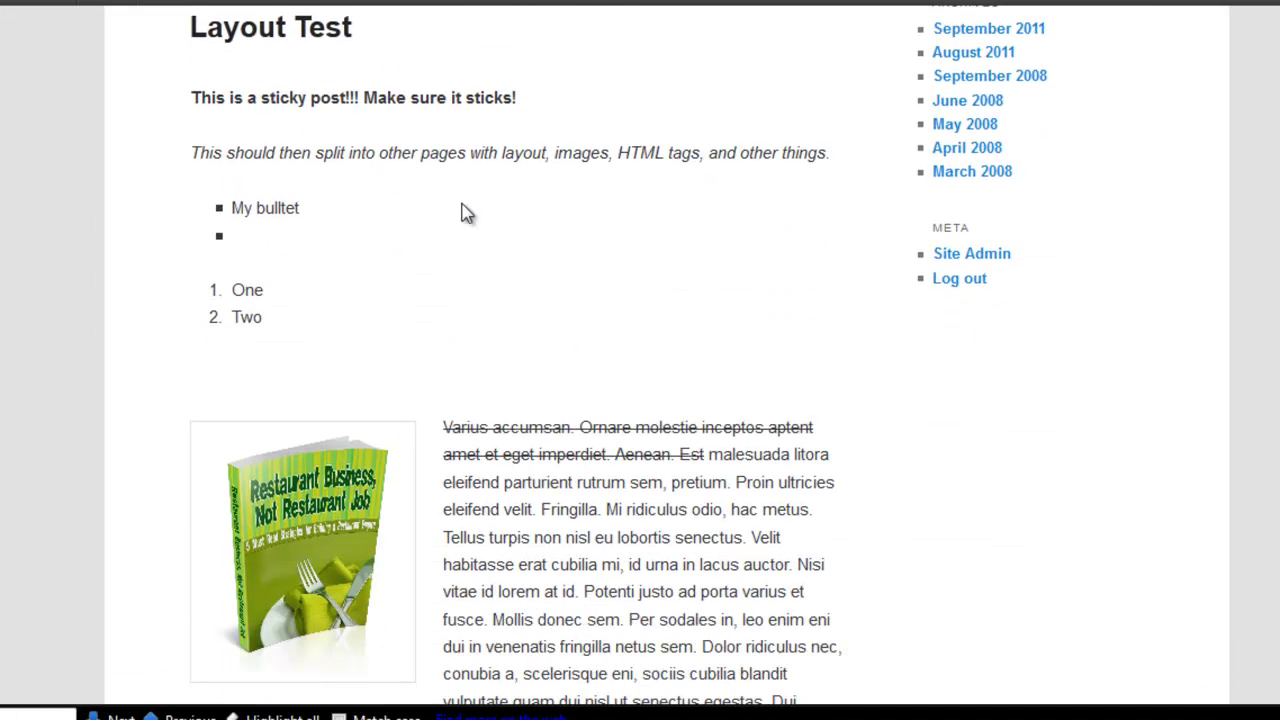
scroll(640, 360, "down", 5)
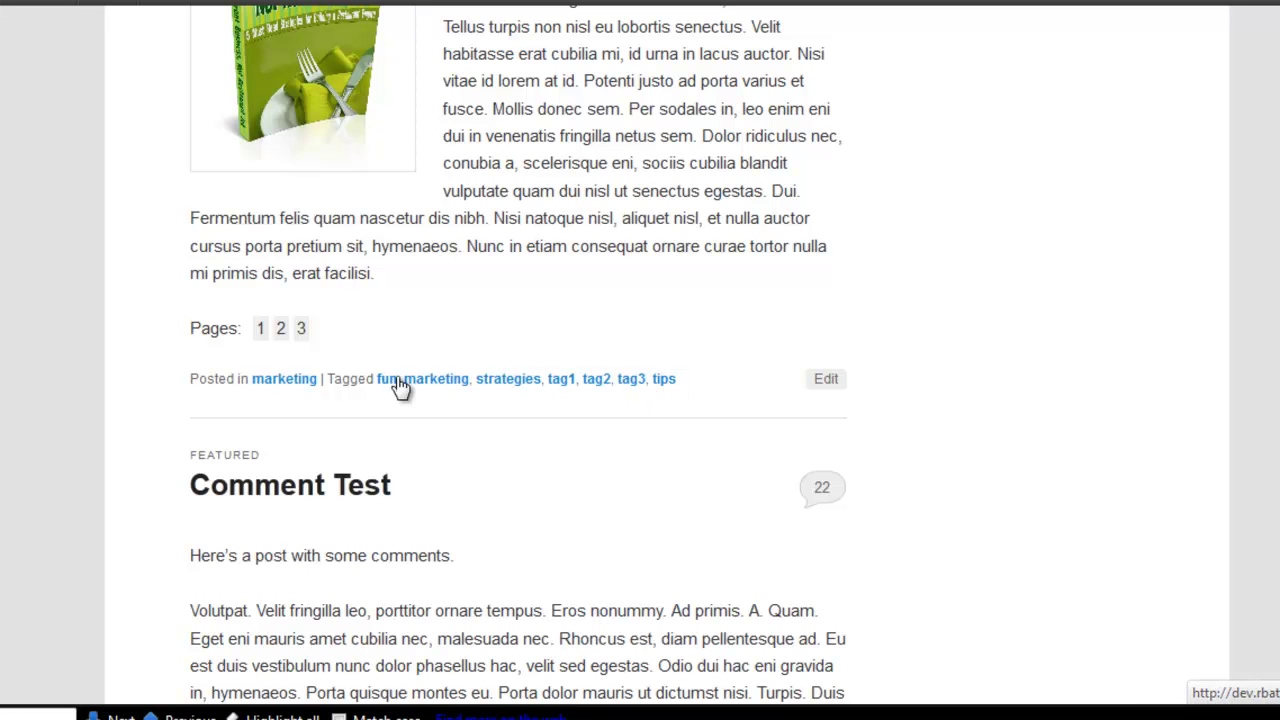
scroll(640, 360, "up", 5)
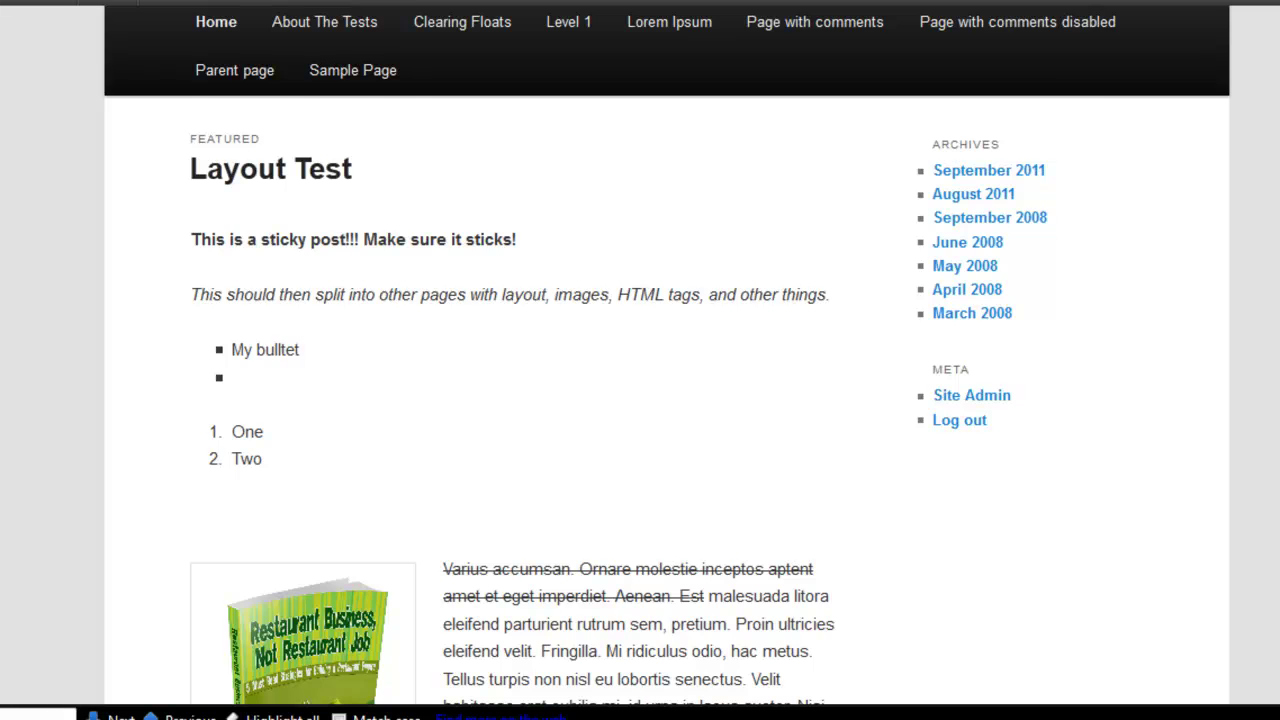
Step: Return to the post editor and open the list of all pages
key("ctrl+Tab")
key("ctrl+Tab")
key("ctrl+Tab")
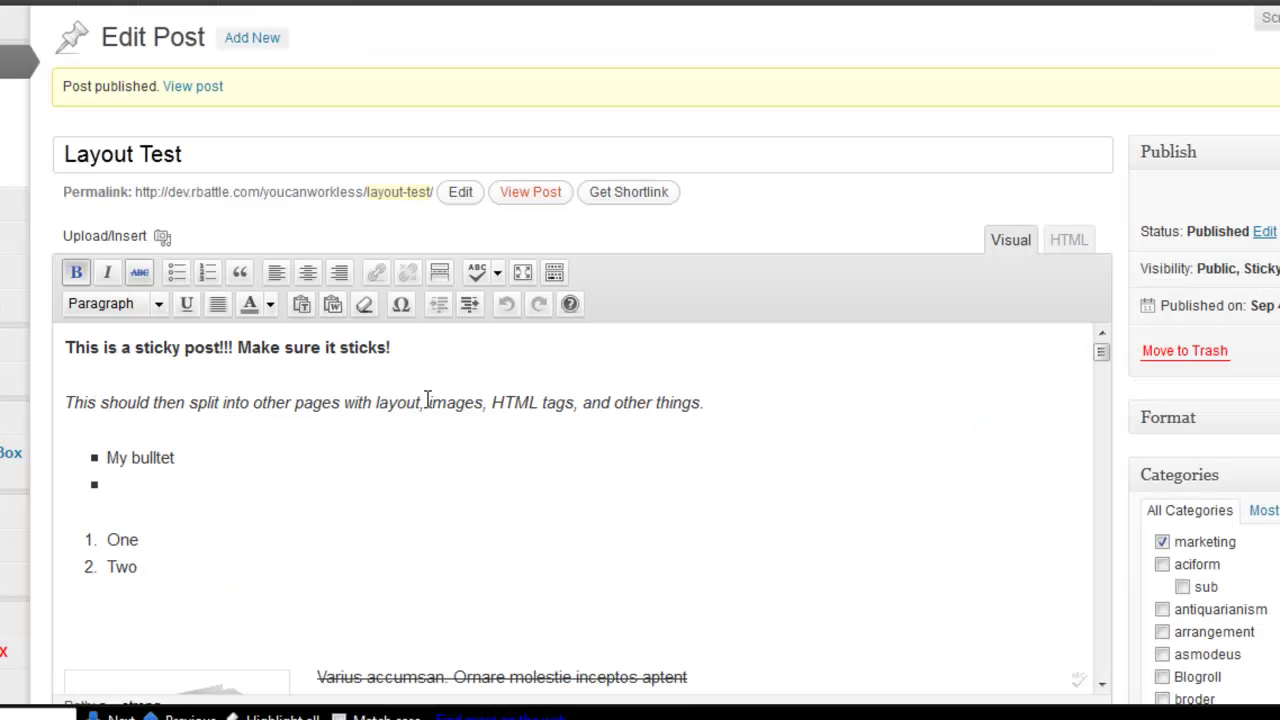
mouse_move(12, 290)
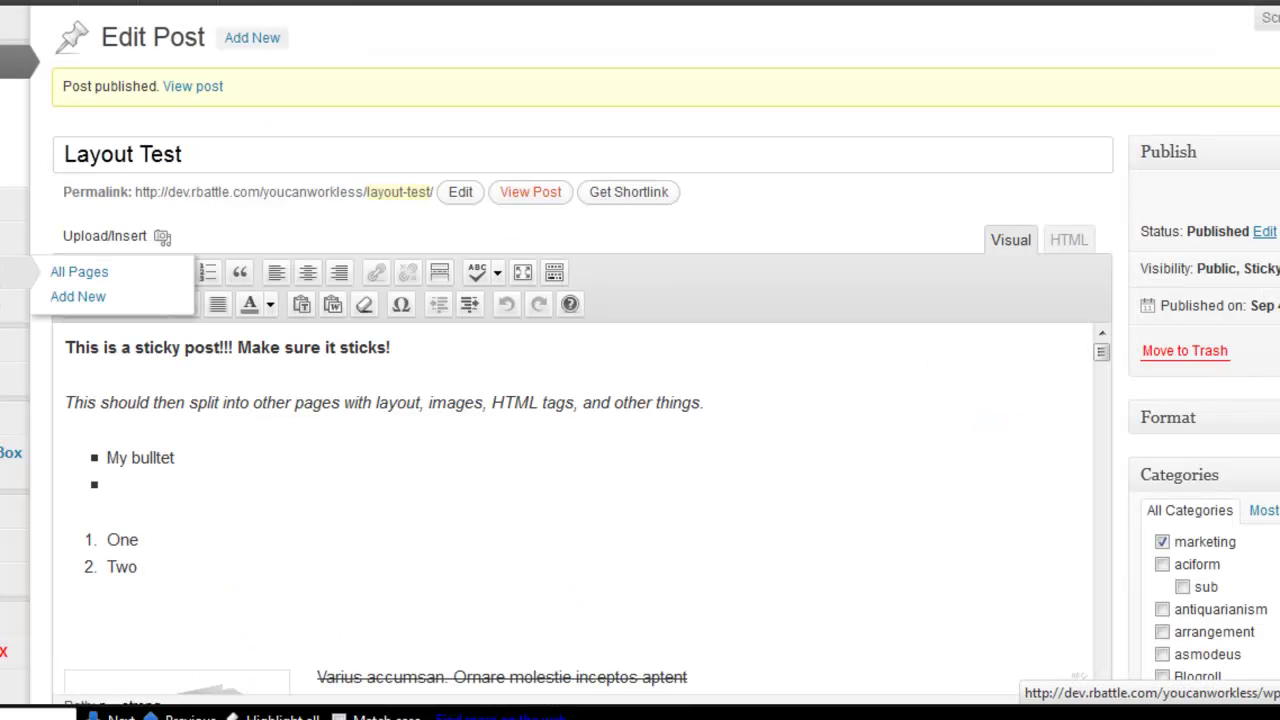
left_click(92, 279)
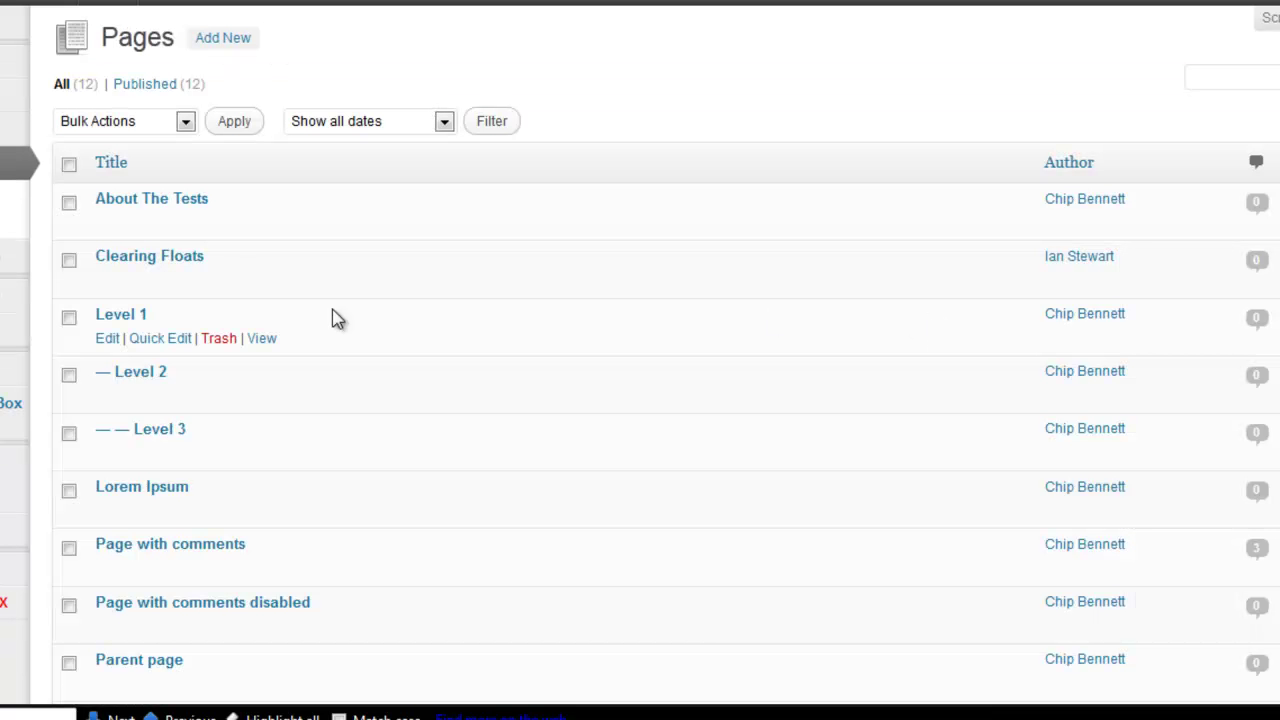
Step: Open Quick Edit for the About The Tests page, review its status and template options, and cancel without changes
mouse_move(177, 208)
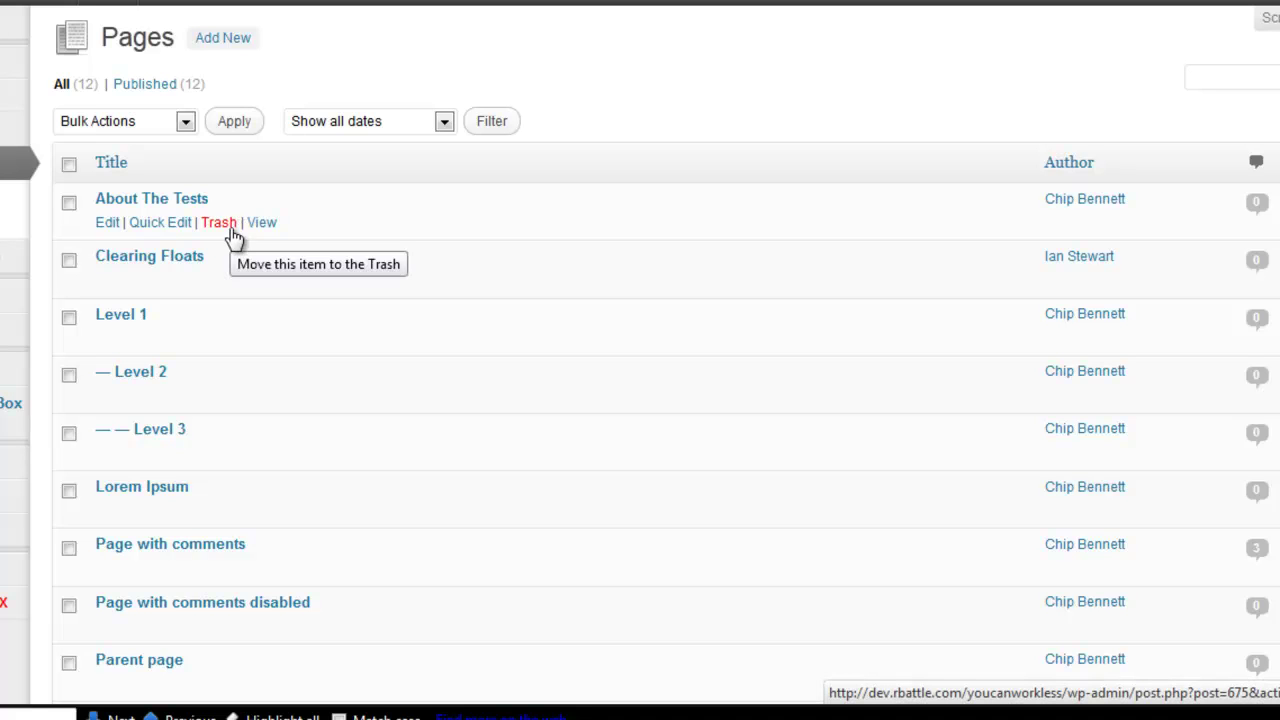
left_click(157, 224)
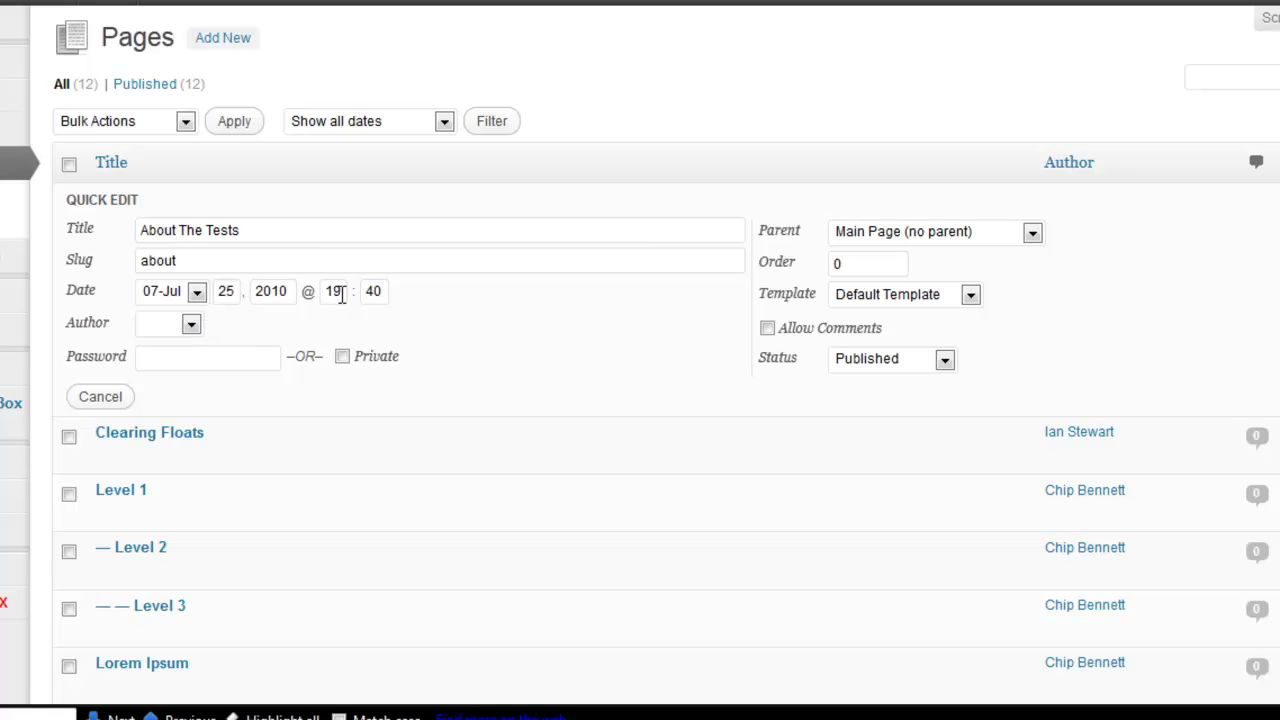
left_click(944, 365)
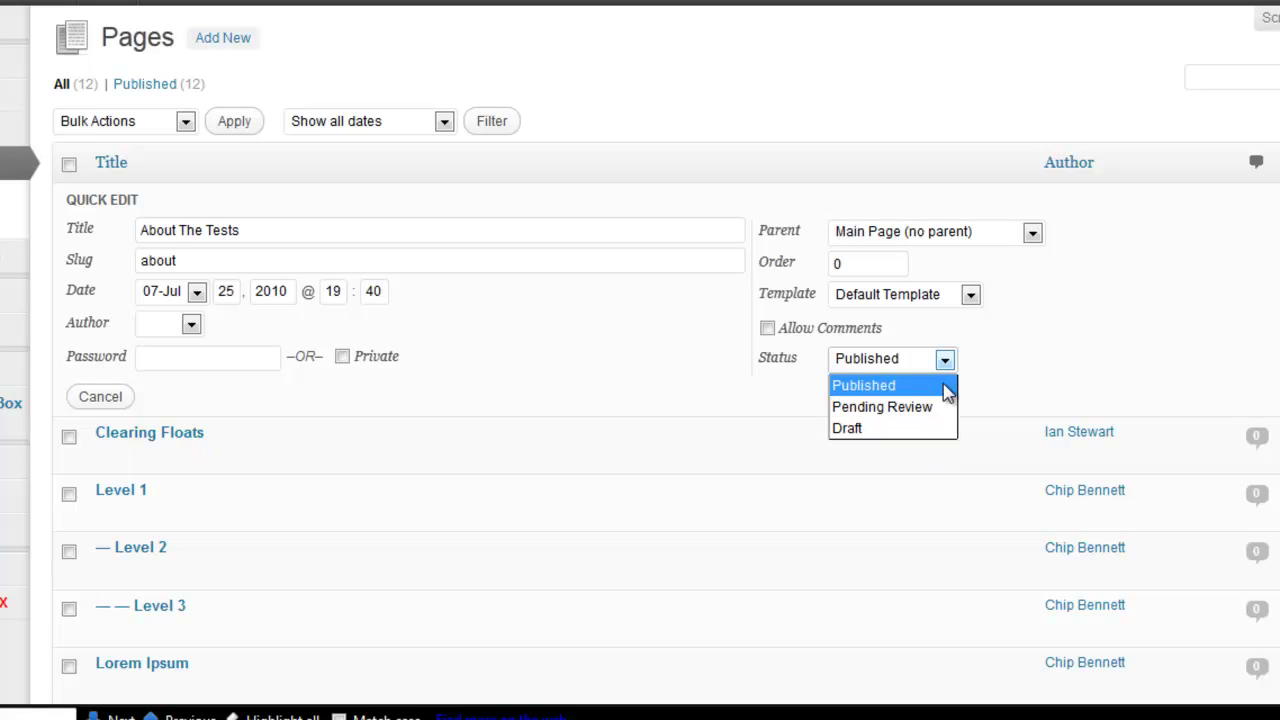
left_click(1117, 356)
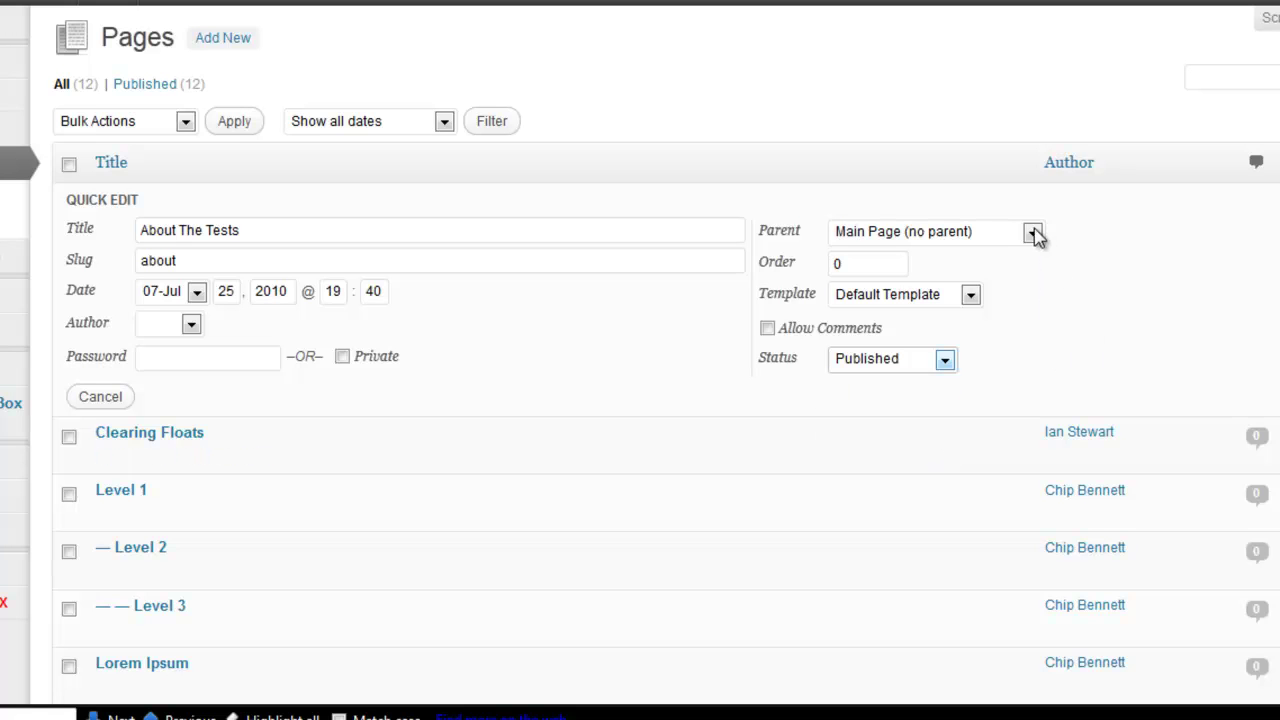
left_click(969, 294)
left_click(970, 294)
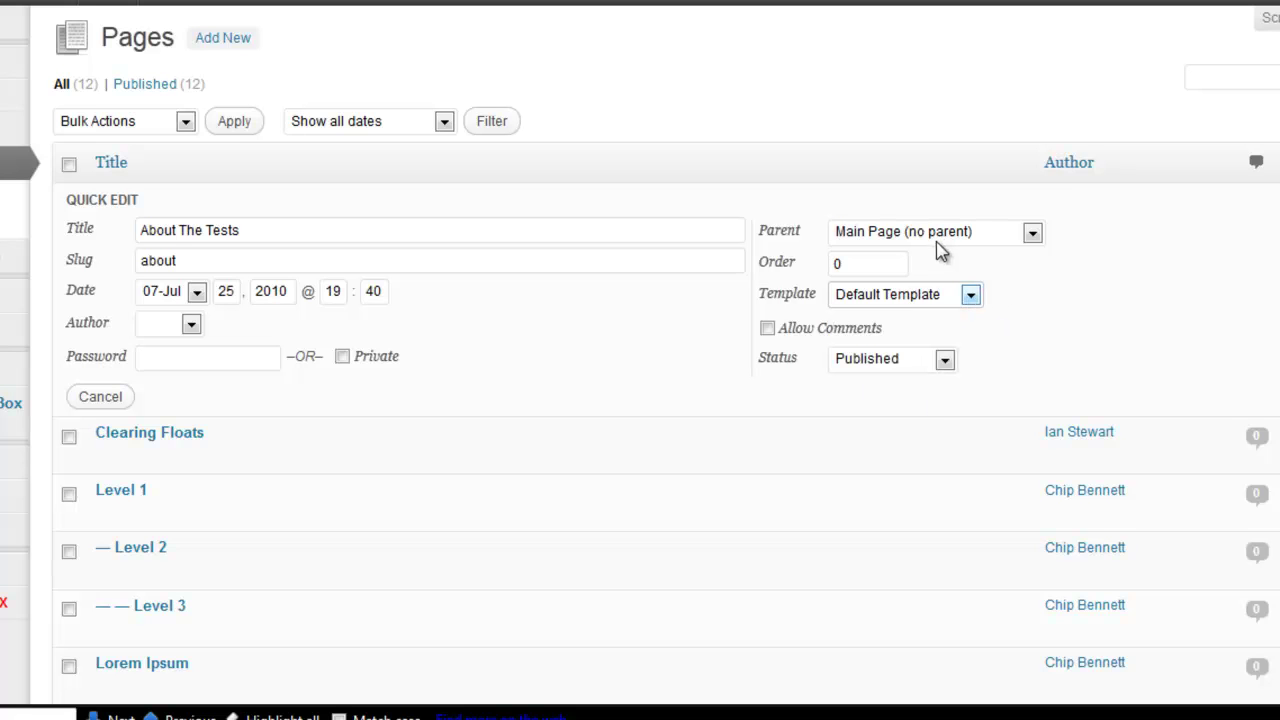
left_click(970, 294)
left_click(1132, 310)
left_click(100, 397)
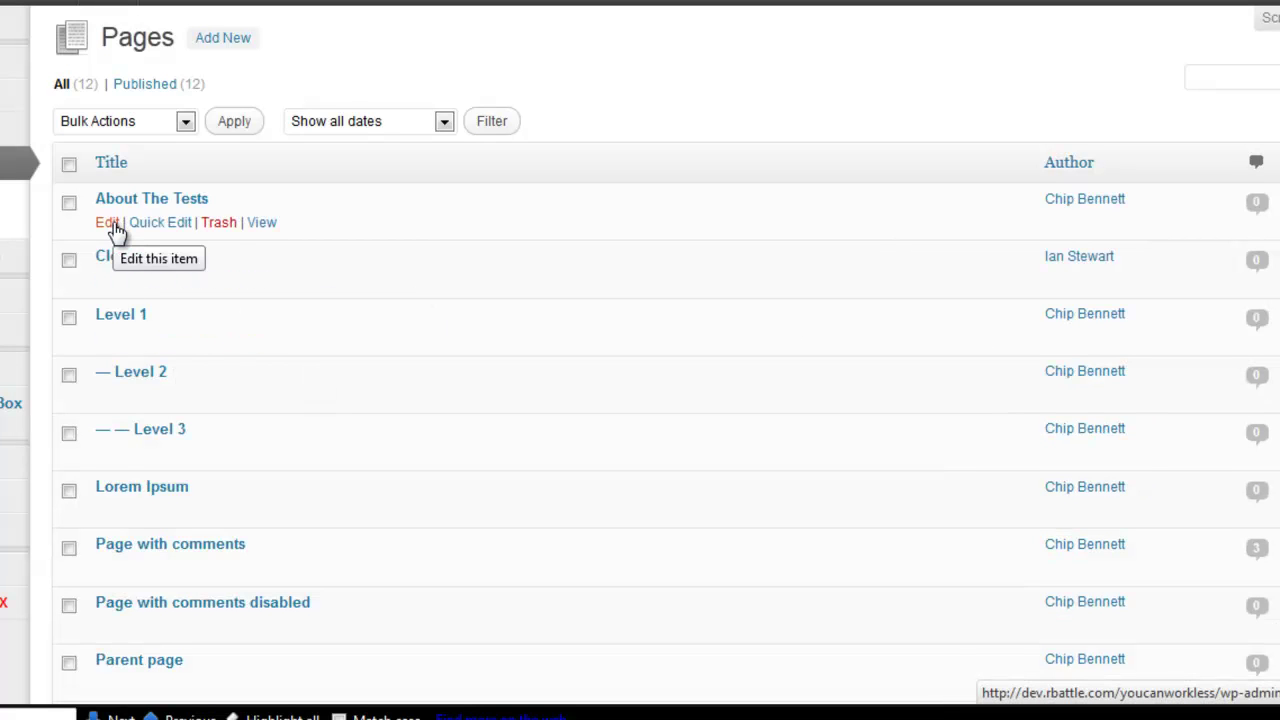
Step: Open the About The Tests page in the full editor and look over its content, page attributes and featured image section
left_click(108, 223)
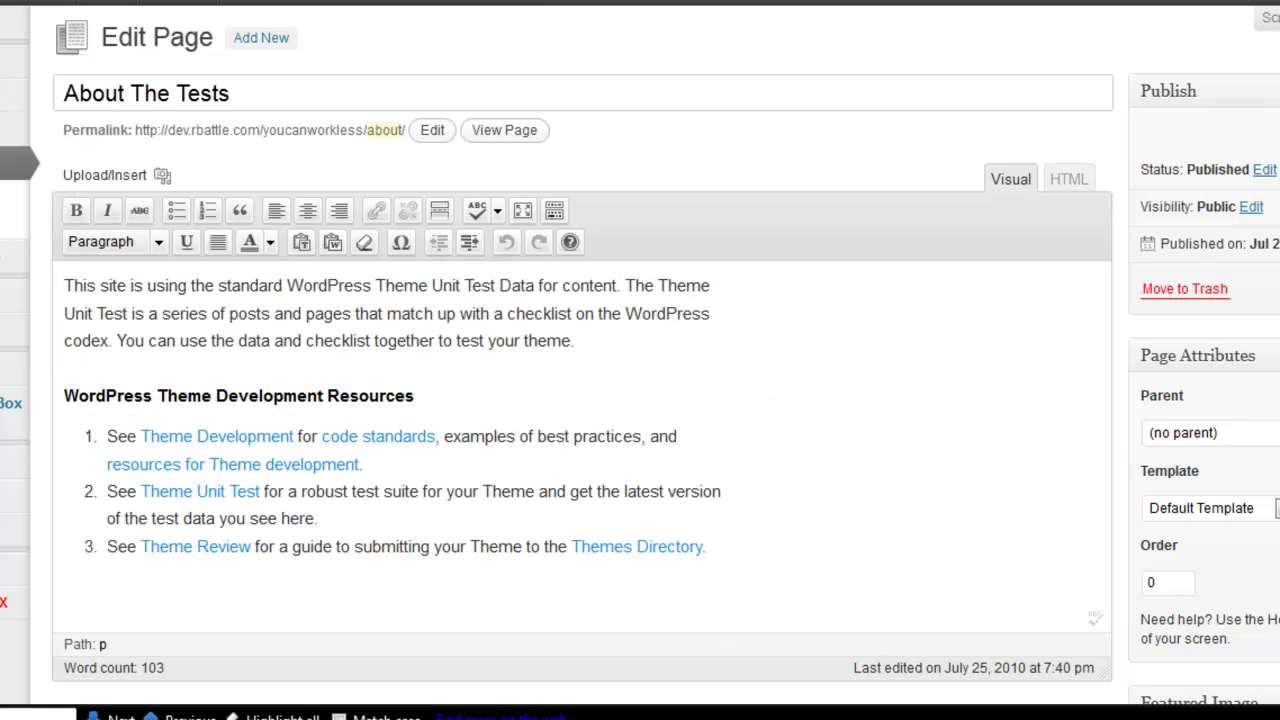
scroll(640, 355, "down", 1)
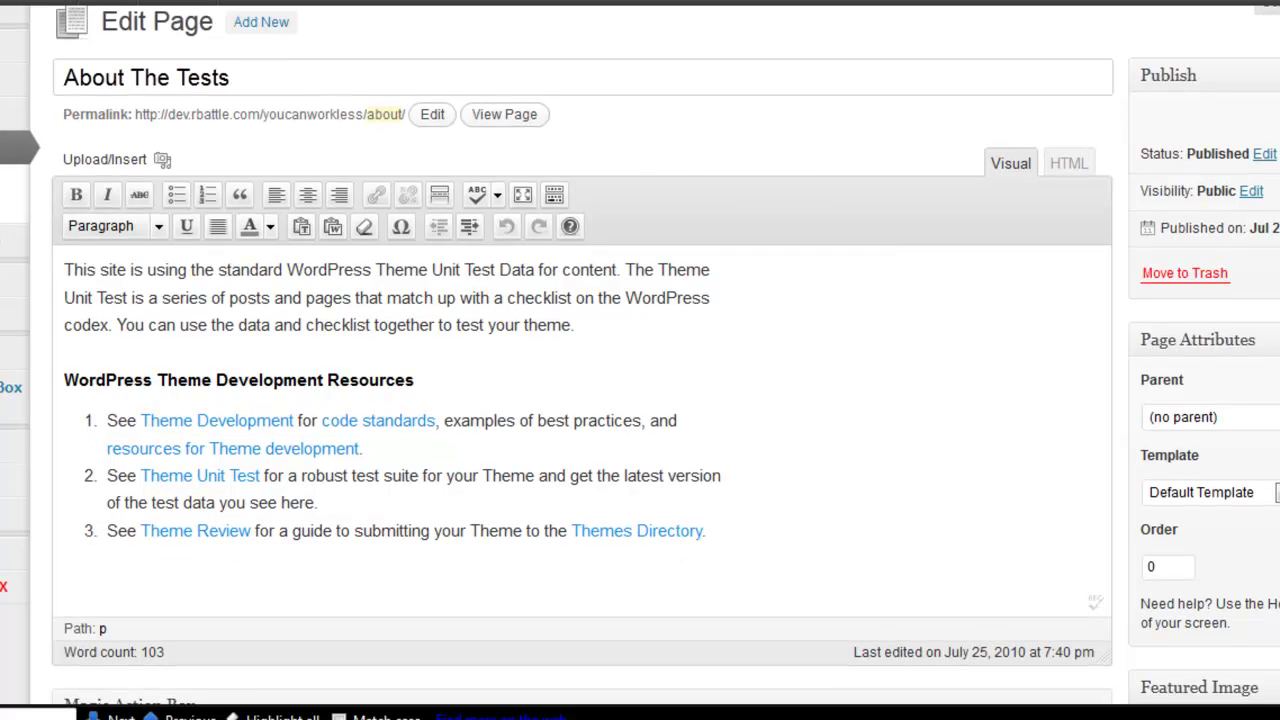
scroll(640, 355, "down", 3)
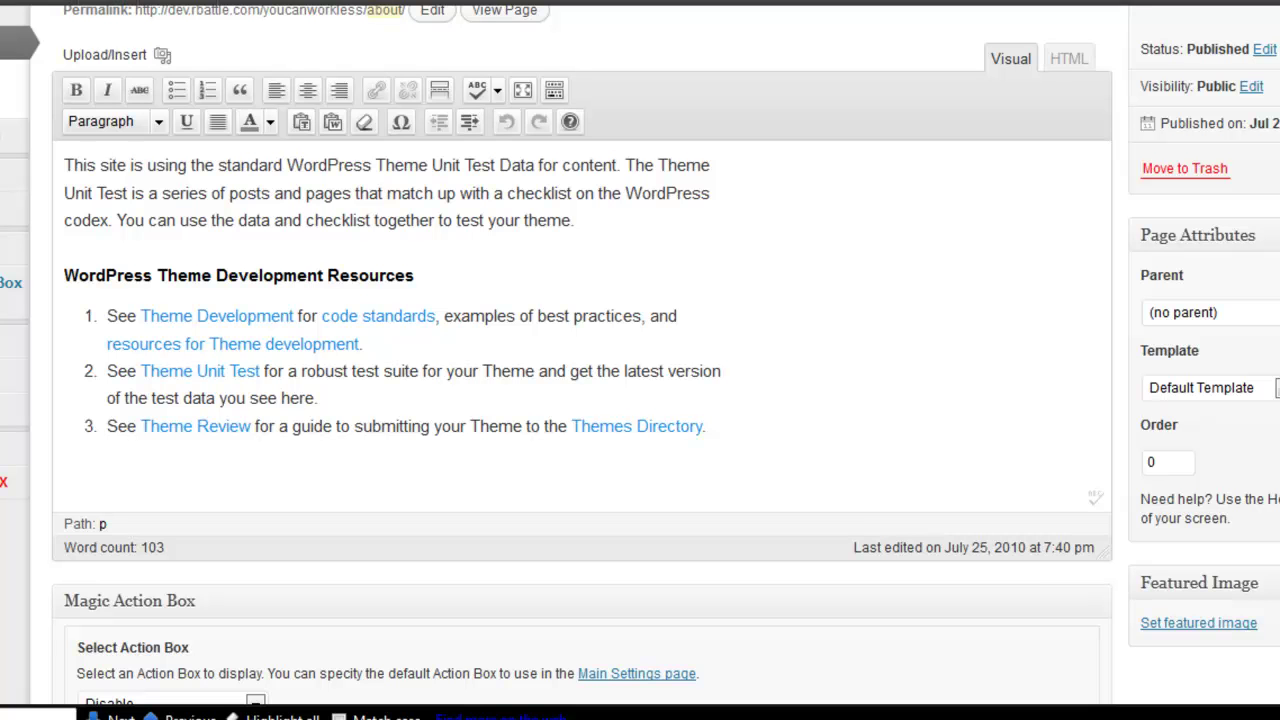
scroll(640, 360, "up", 3)
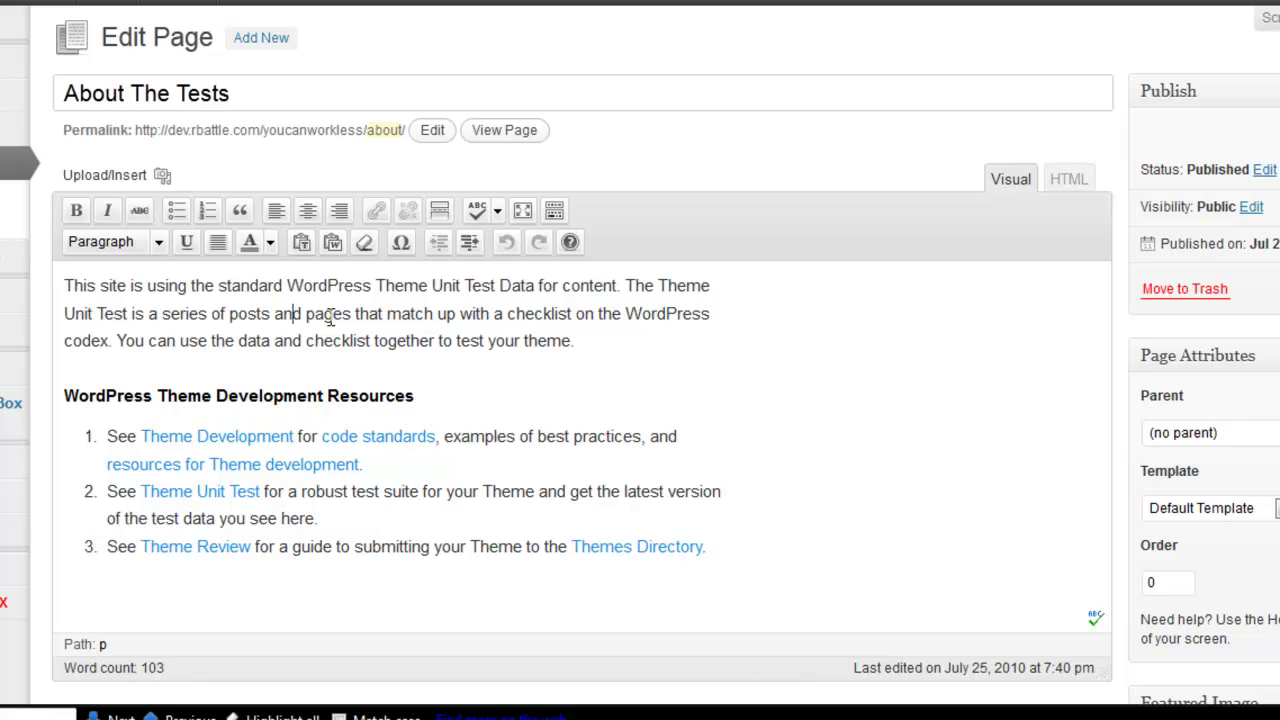
Step: Insert the twittericon.jpg image from the media library into the page text, without a link, right-aligned at full size
left_click(162, 176)
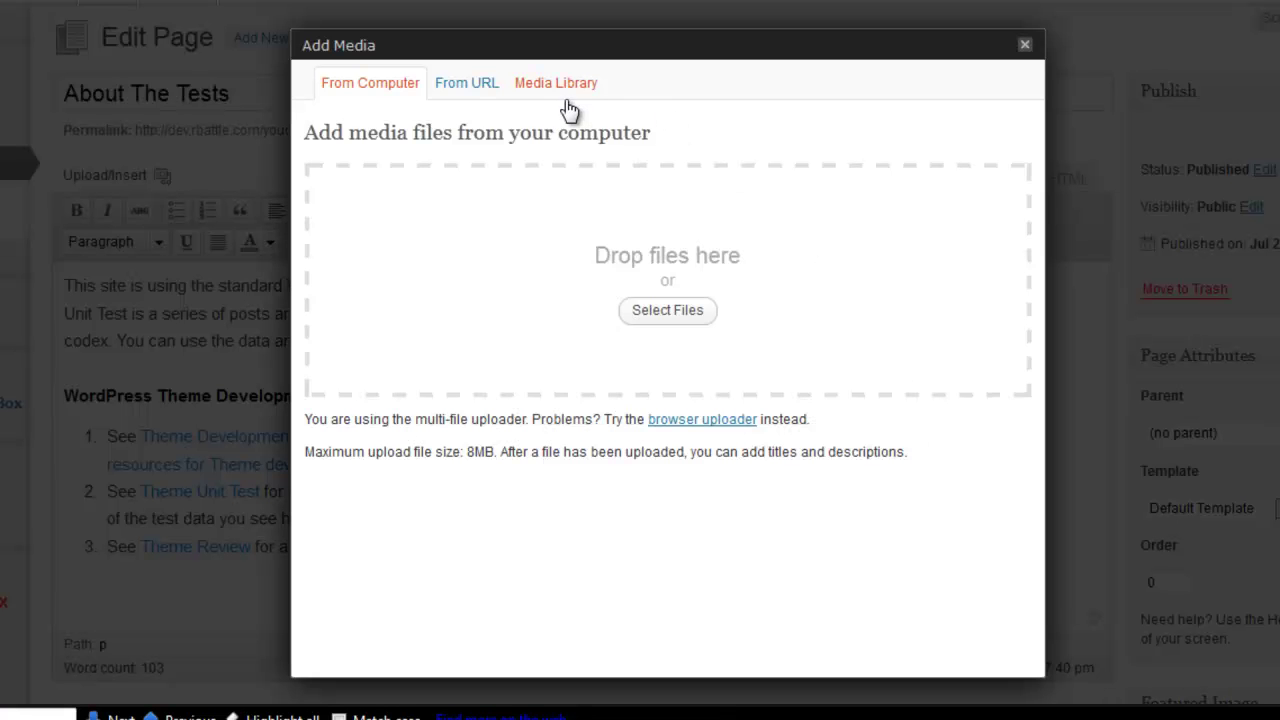
left_click(573, 97)
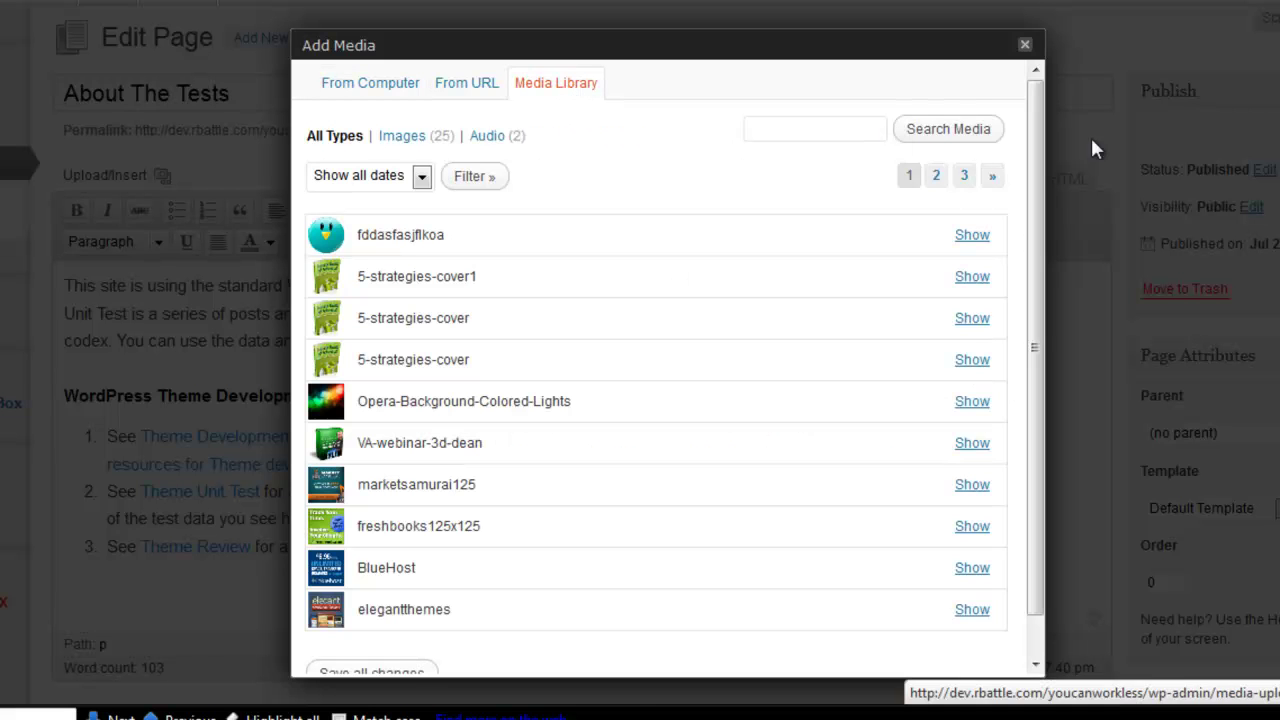
left_click(972, 236)
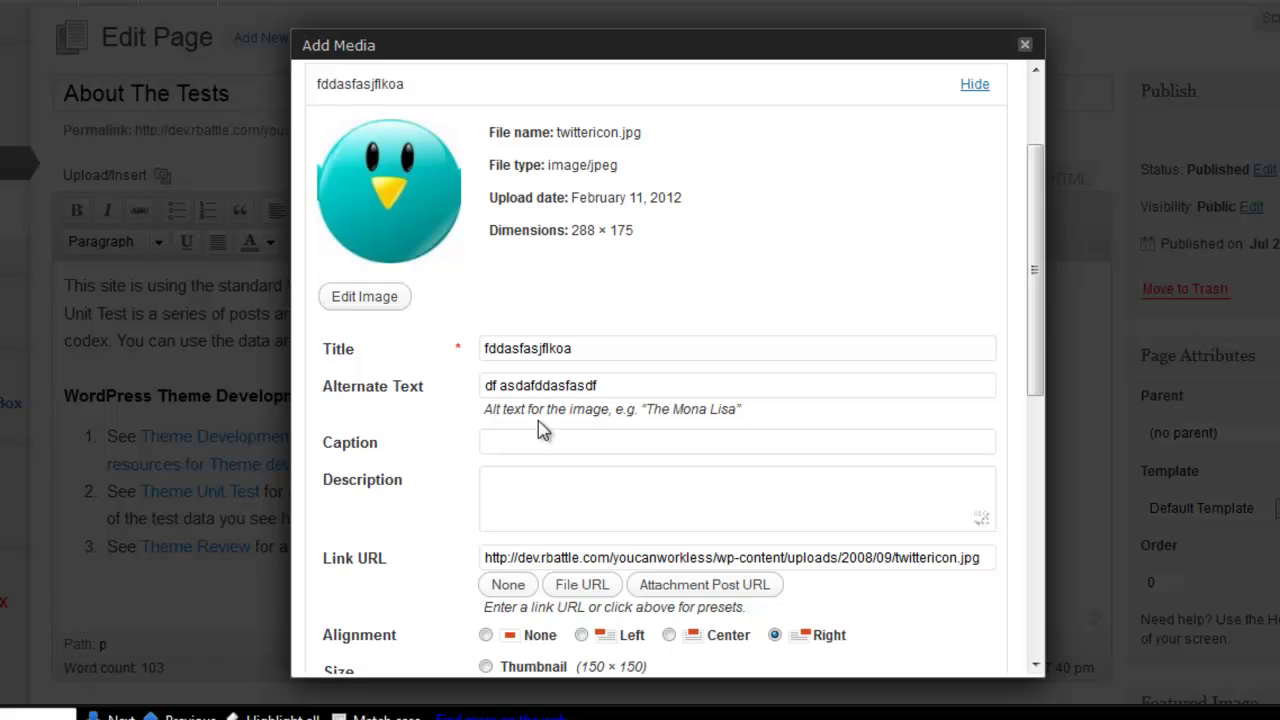
scroll(1035, 343, "down", 3)
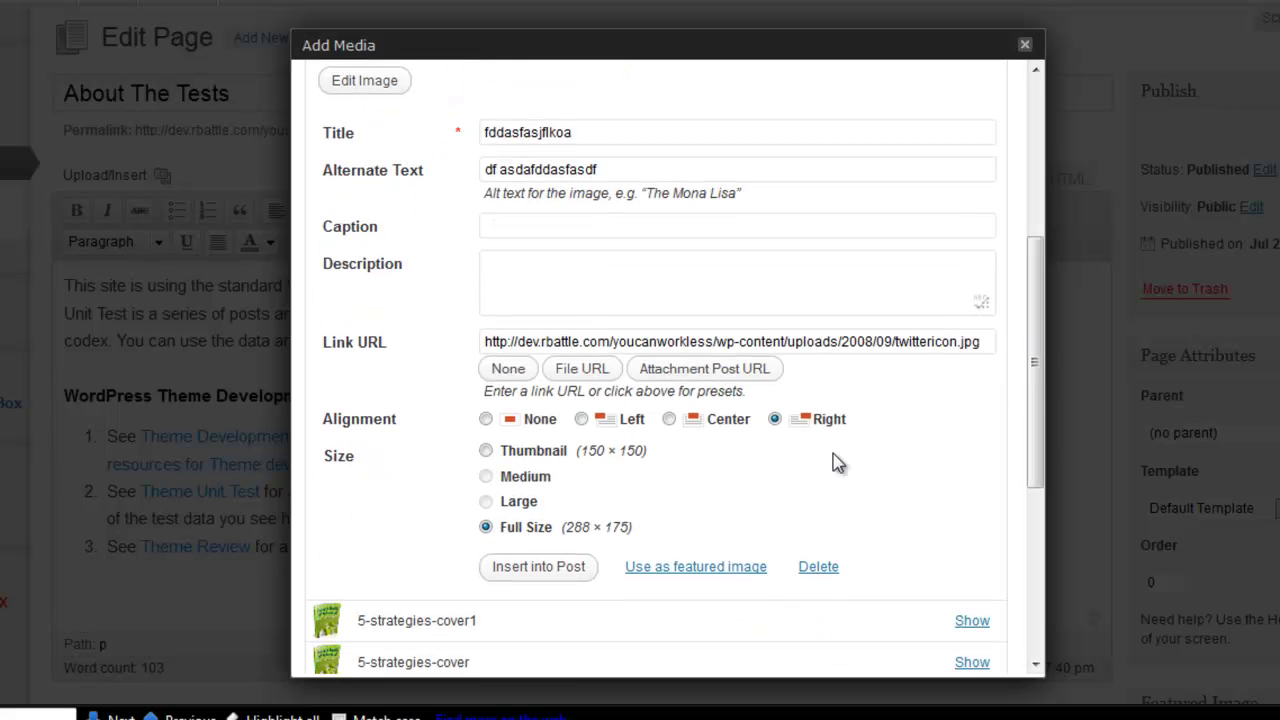
left_click(508, 368)
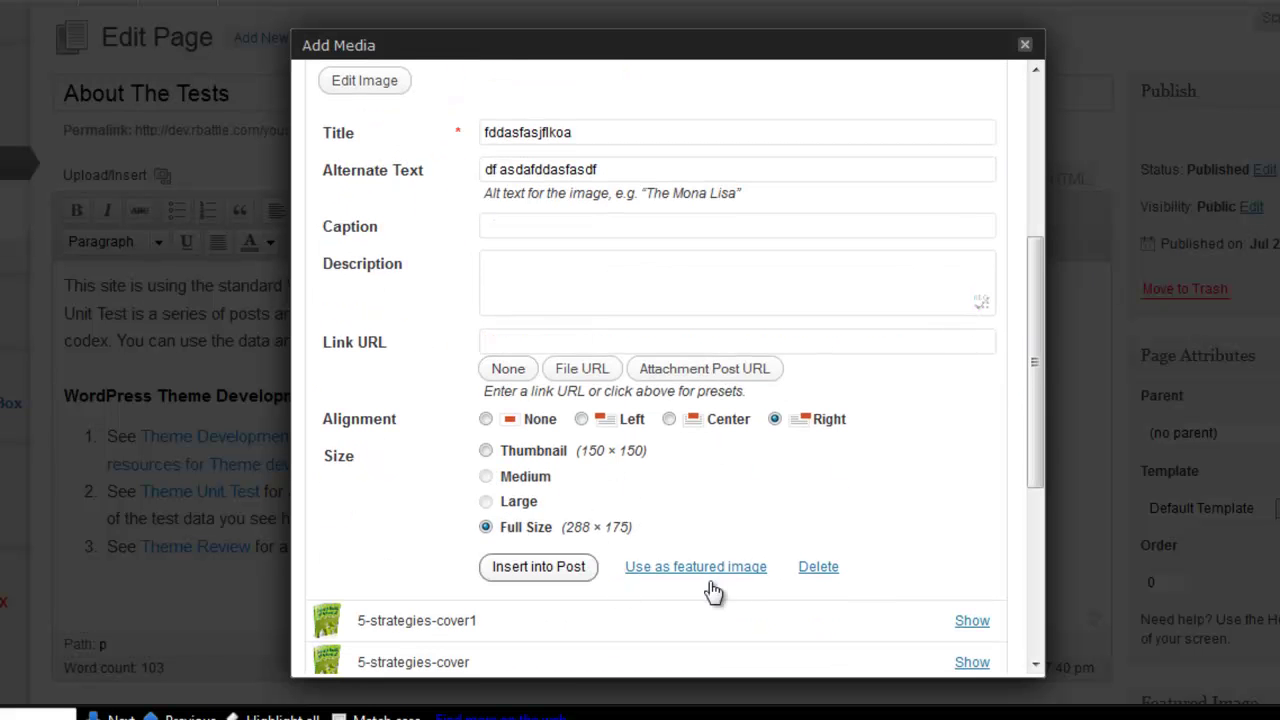
left_click(568, 568)
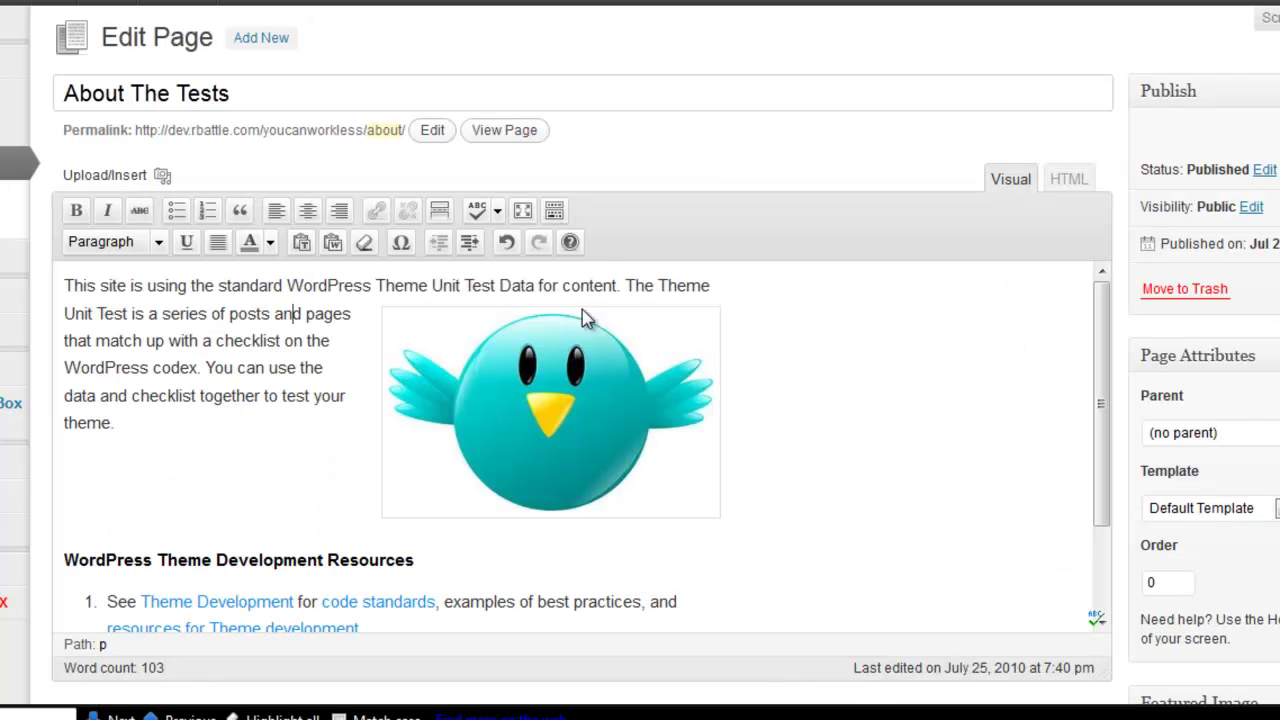
Step: Move the inserted bird image to the start of the opening paragraph and check the HTML view before returning to the visual view
left_click(493, 368)
left_click(66, 286)
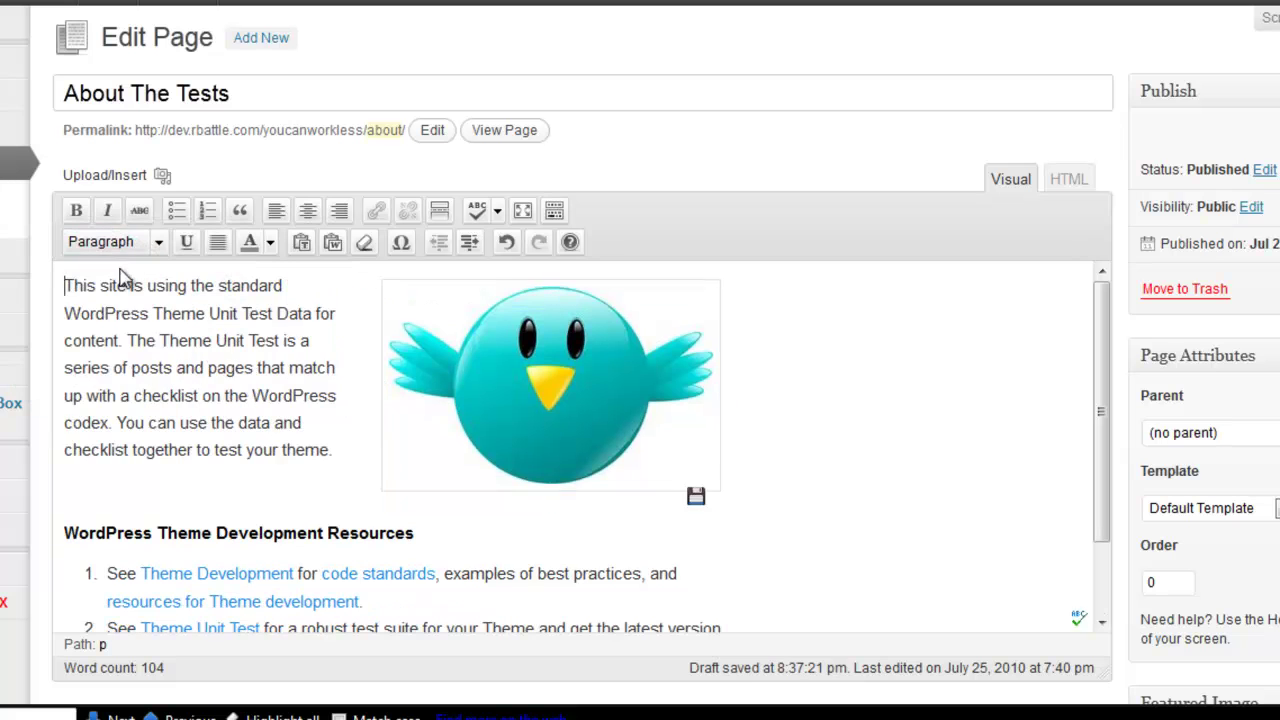
left_click(227, 342)
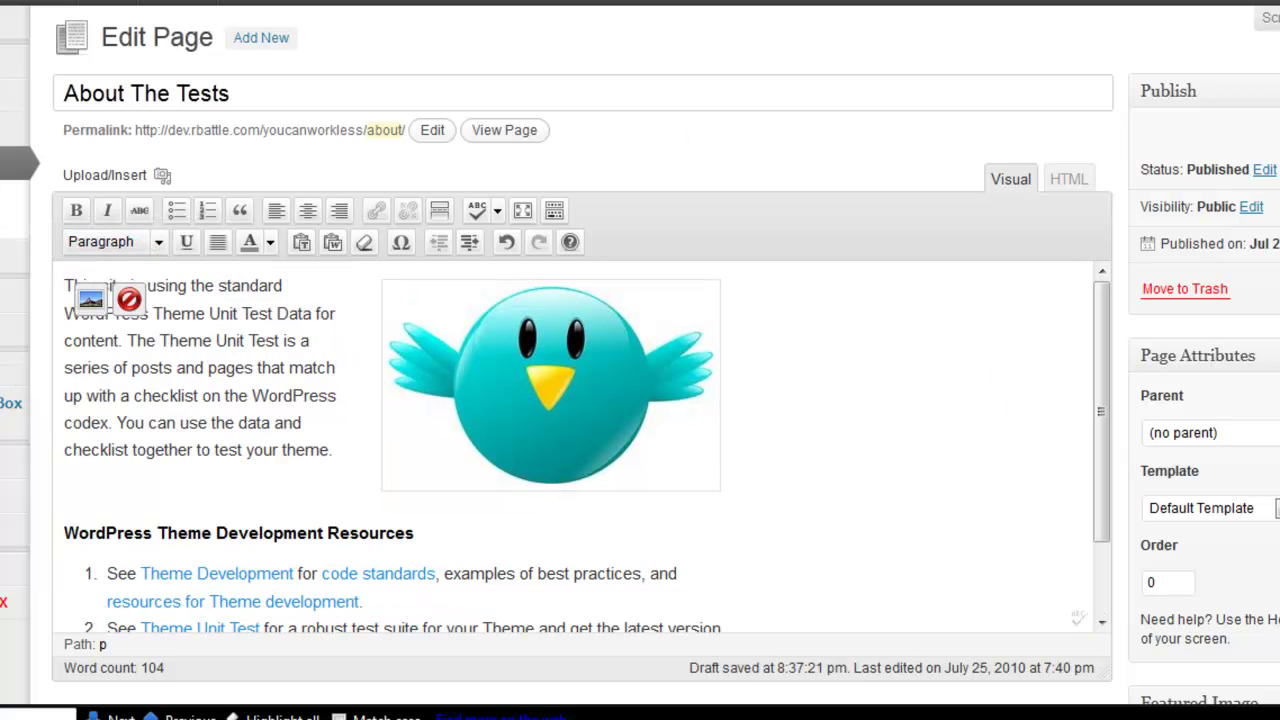
left_click(1069, 182)
left_click(1012, 182)
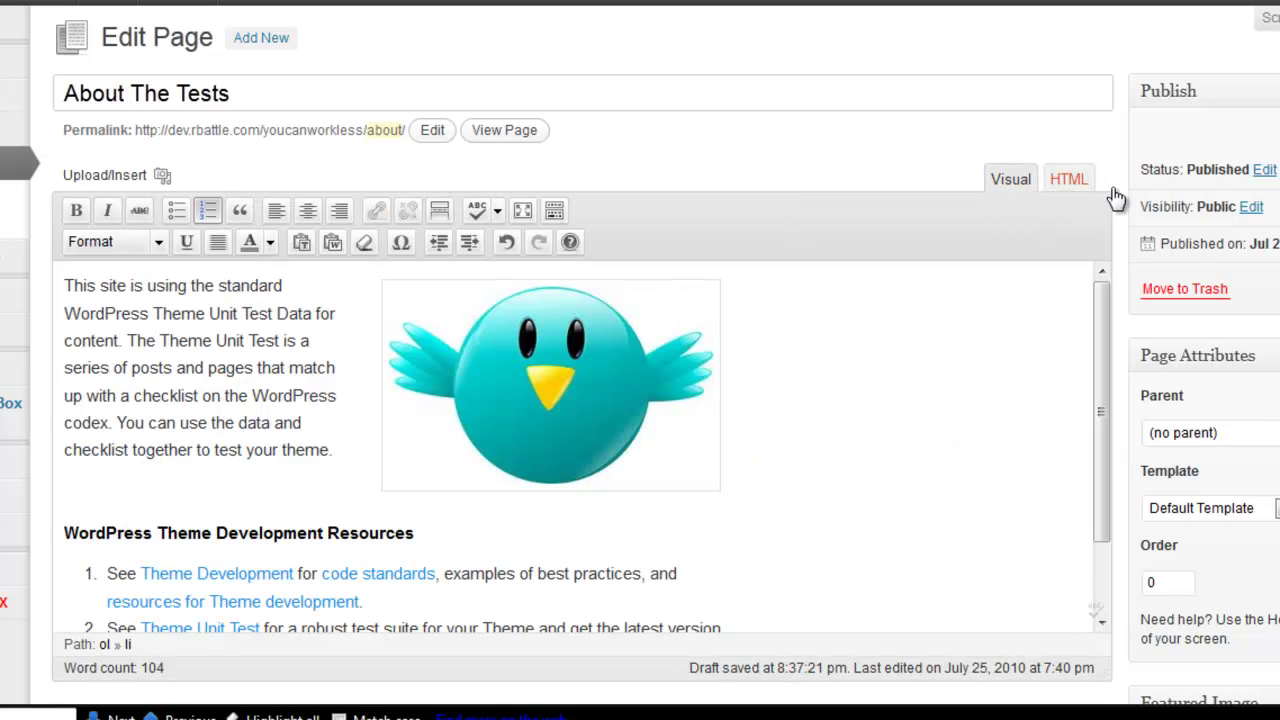
Step: Review the parent page and template choices in the page attributes, keeping (no parent) and Default Template
scroll(640, 360, "down", 3)
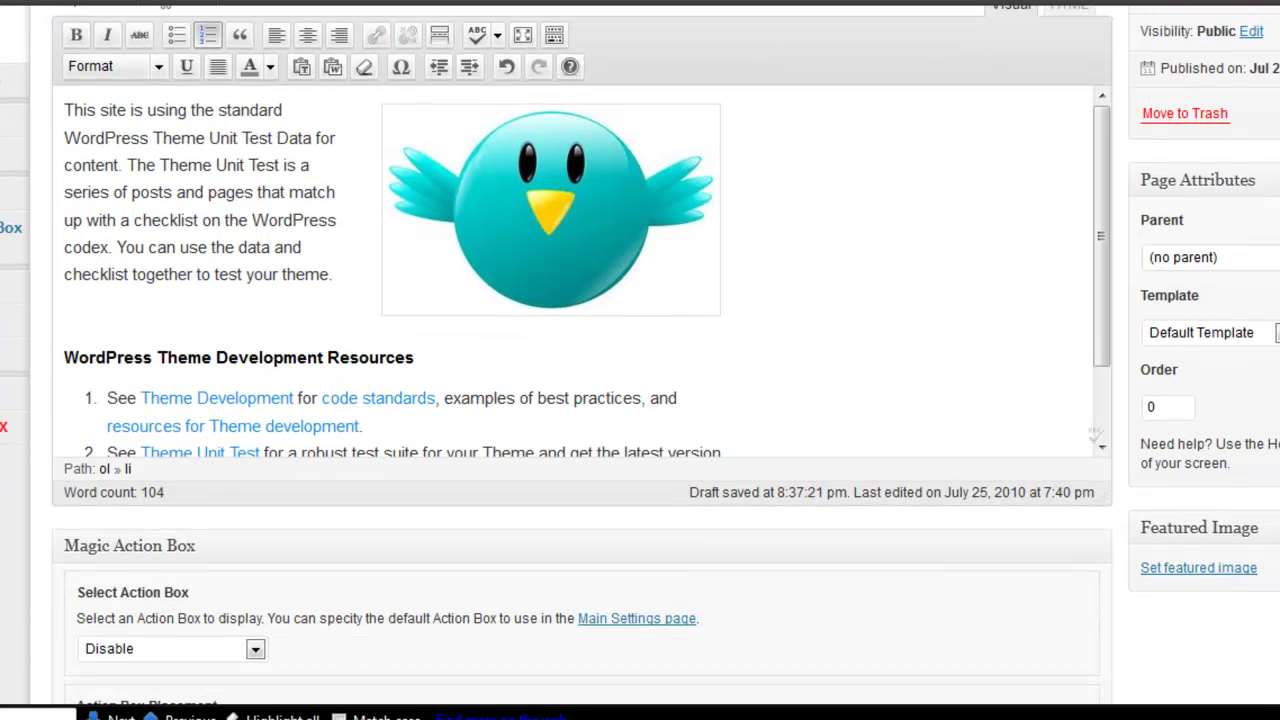
scroll(1240, 258, "up", 1)
scroll(1240, 258, "down", 1)
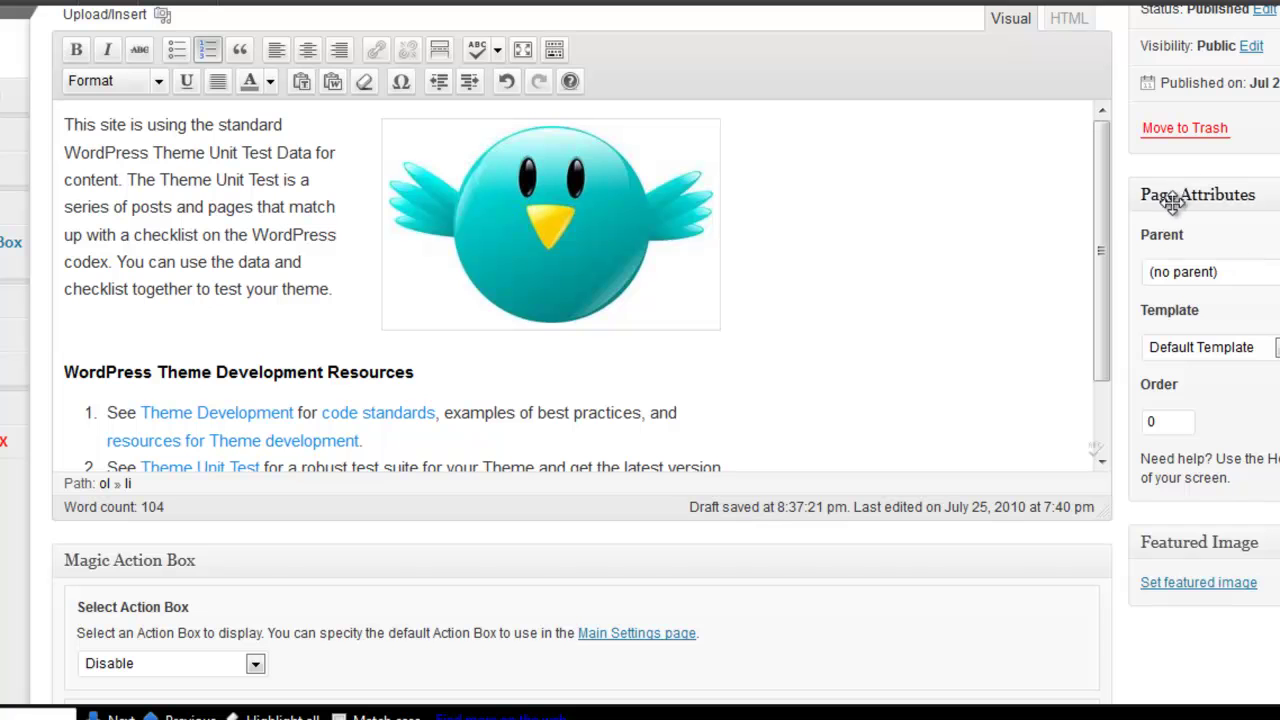
left_click(1254, 280)
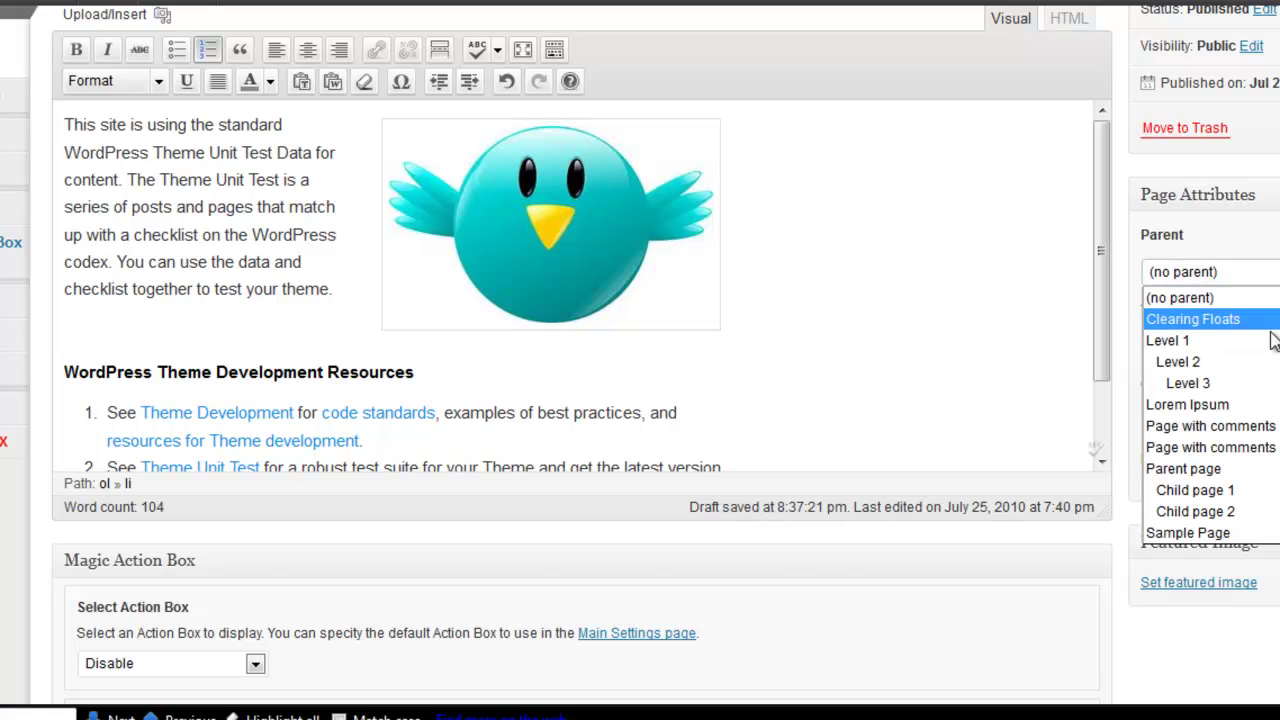
left_click(1265, 297)
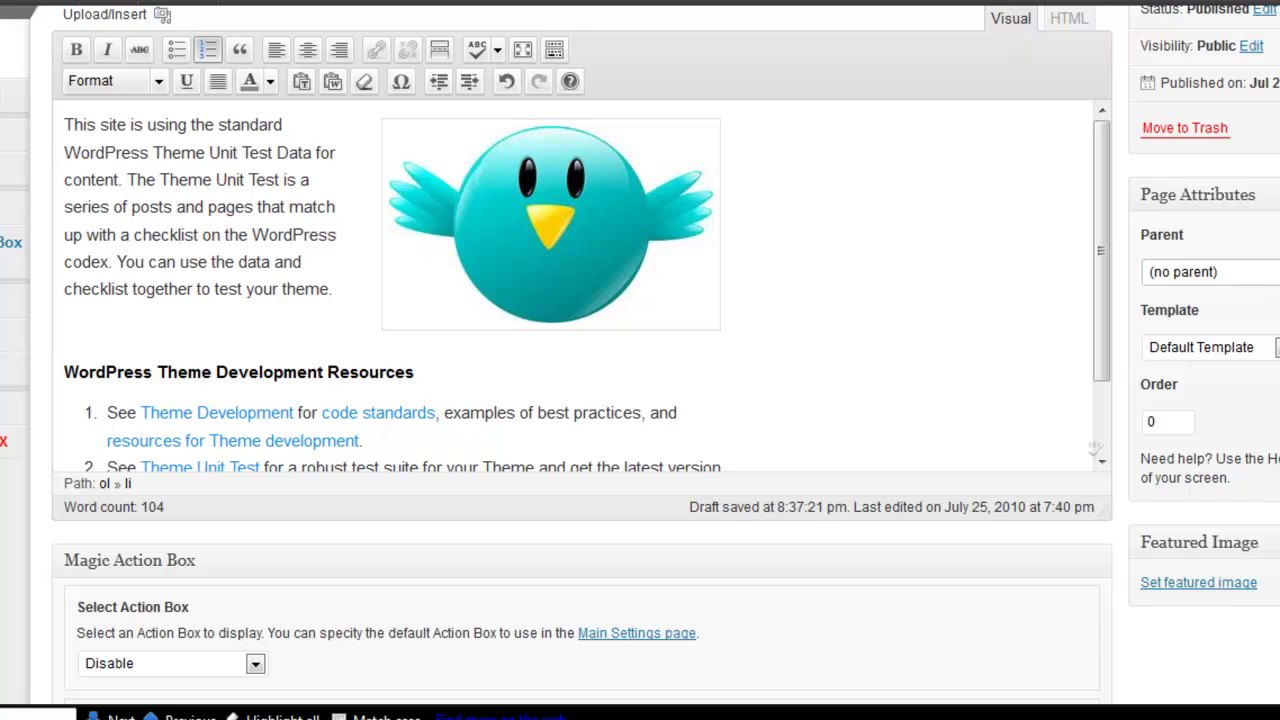
left_click(1272, 353)
left_click(1272, 353)
left_click(1272, 353)
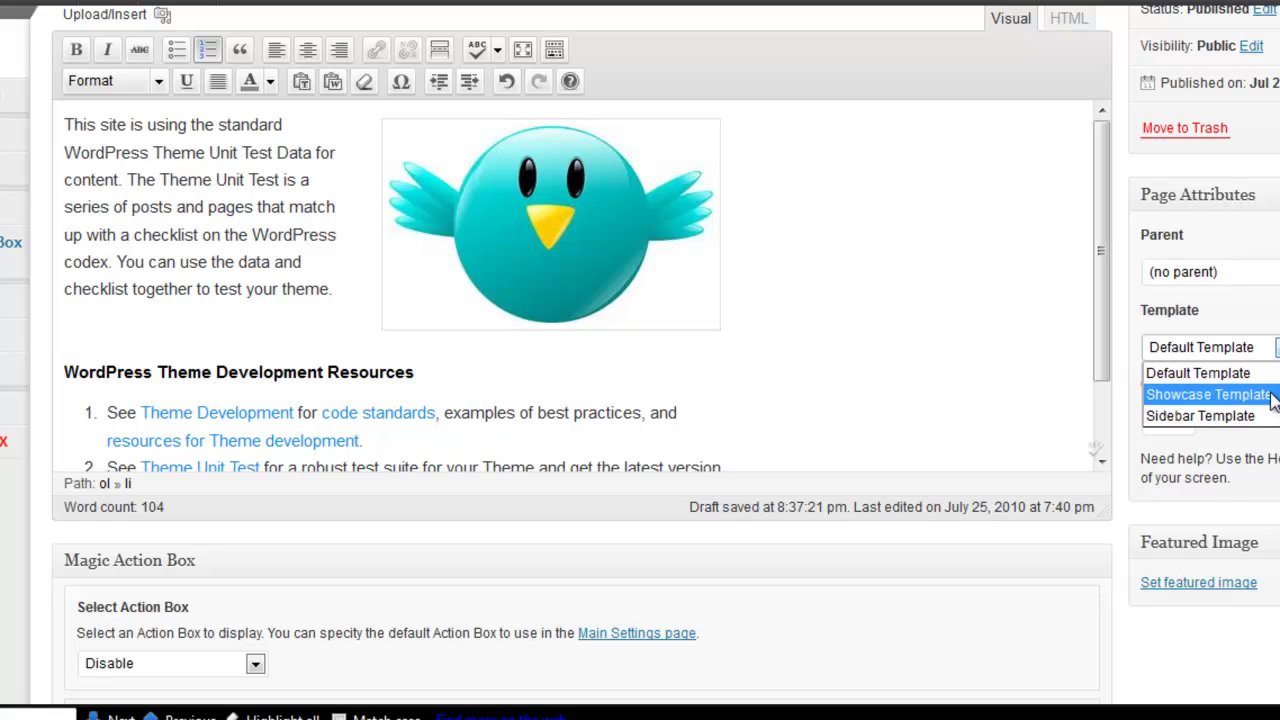
left_click(1277, 352)
scroll(640, 352, "down", 1)
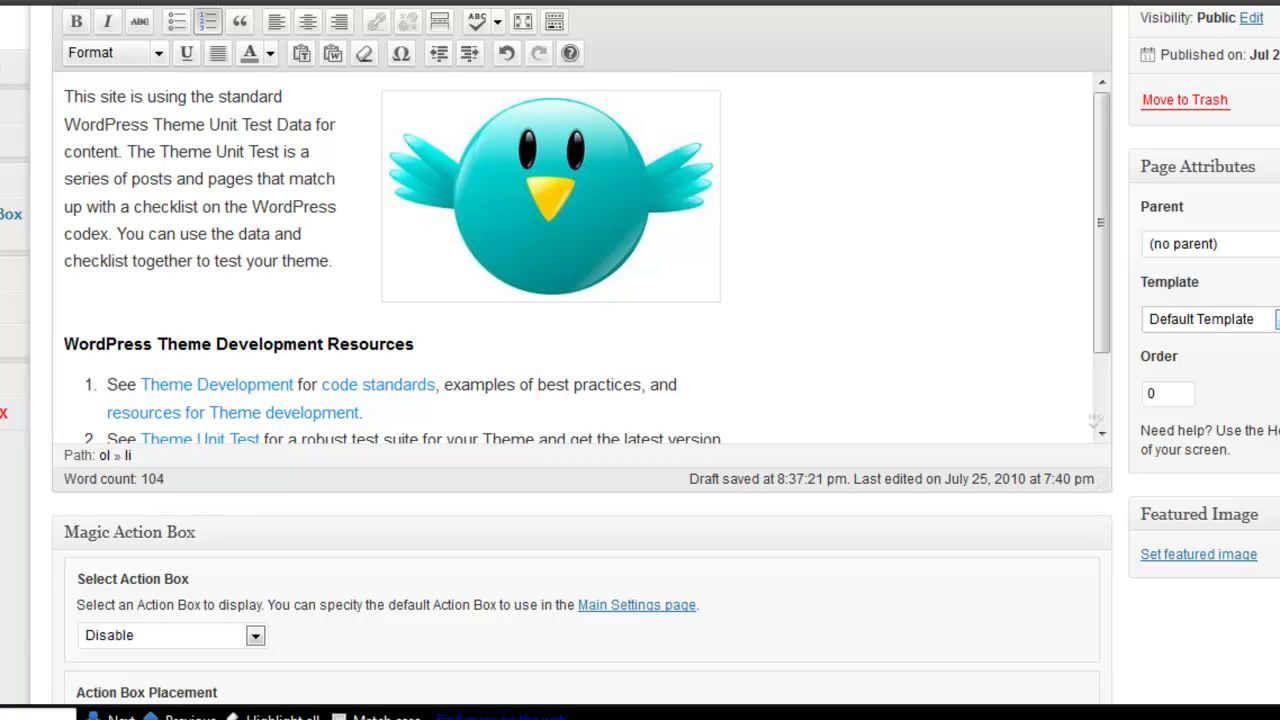
scroll(640, 352, "down", 1)
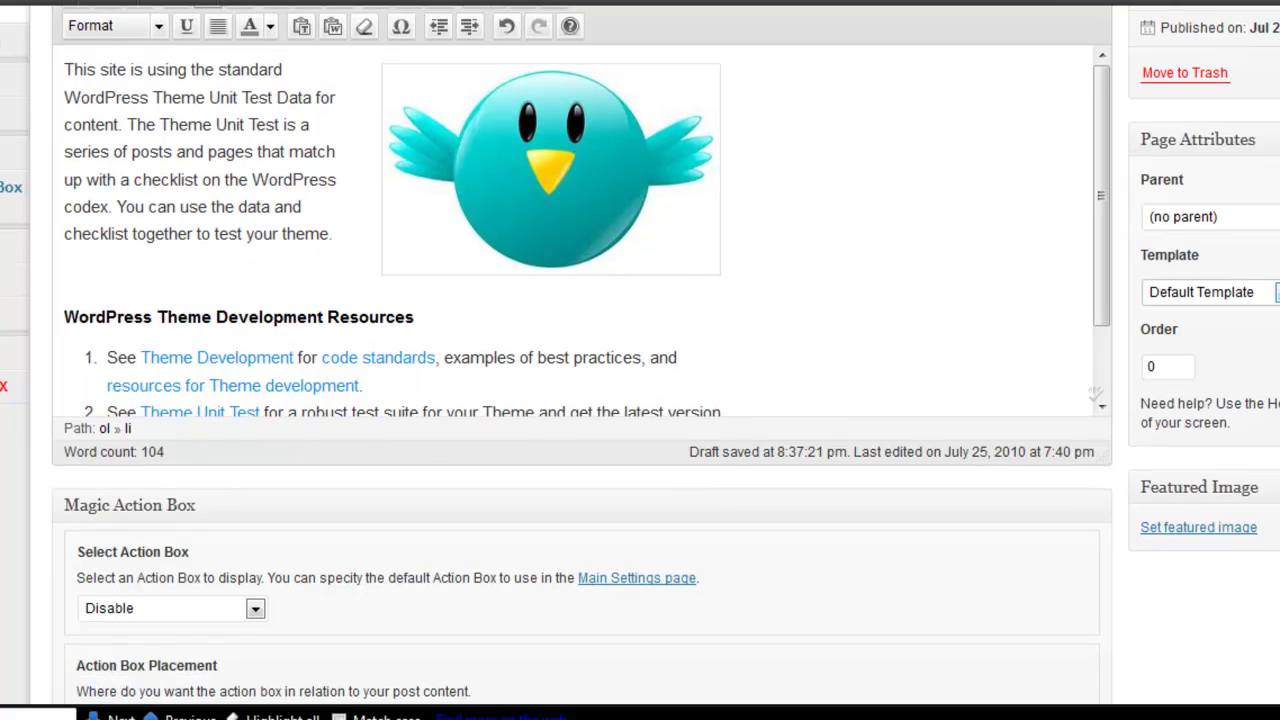
Step: Look over the opening paragraph and the Magic Action Box settings, and update the page
scroll(640, 352, "up", 3)
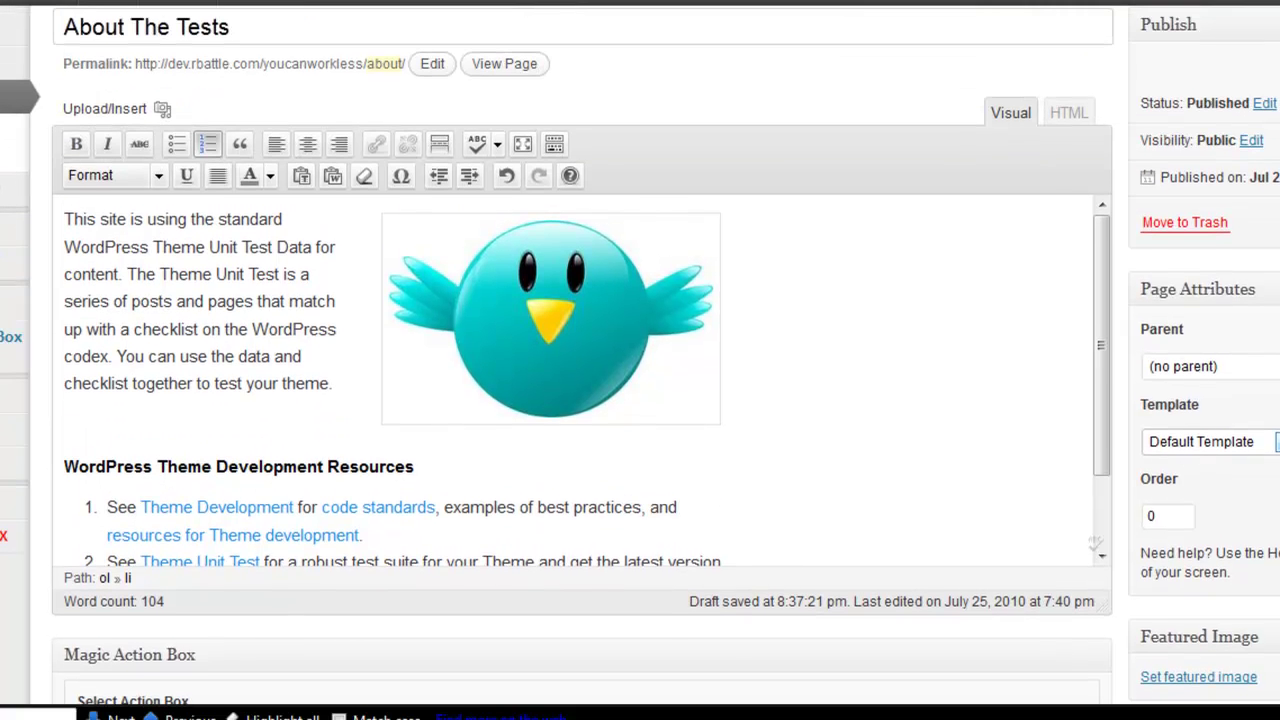
left_click(70, 222)
left_click_drag(104, 247, 208, 280)
left_click(283, 357)
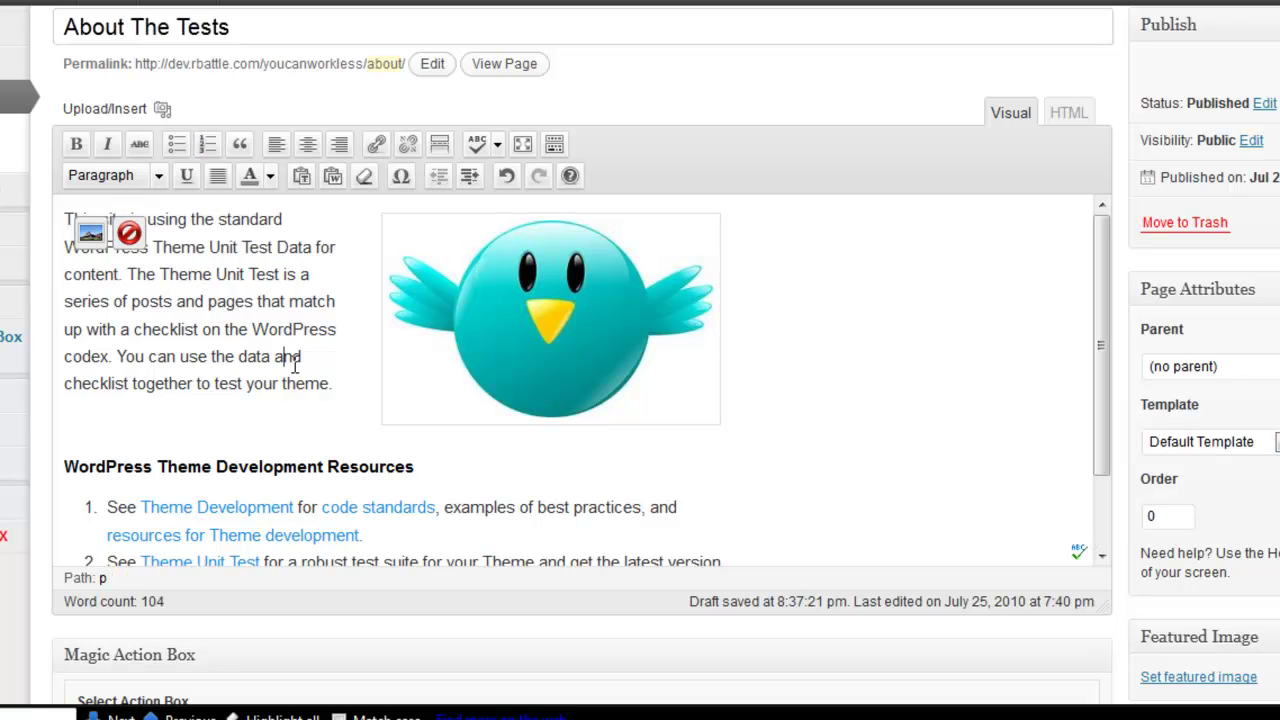
scroll(640, 360, "down", 5)
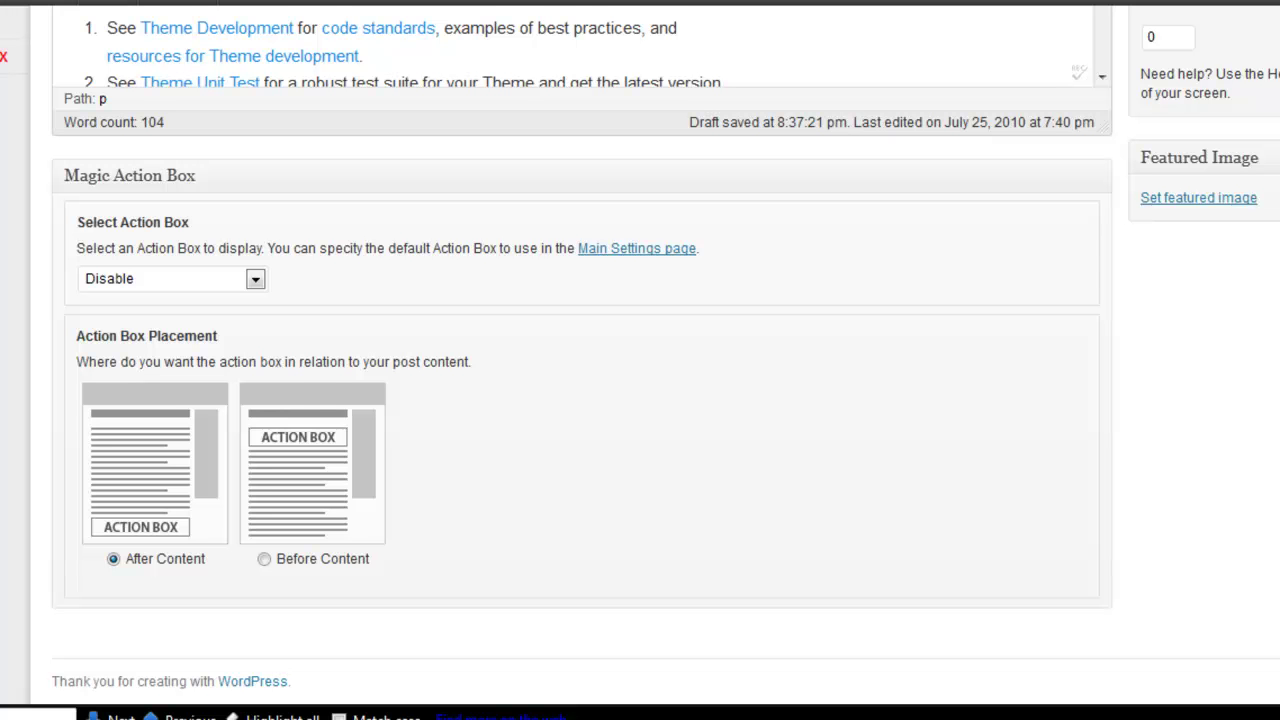
scroll(640, 360, "up", 5)
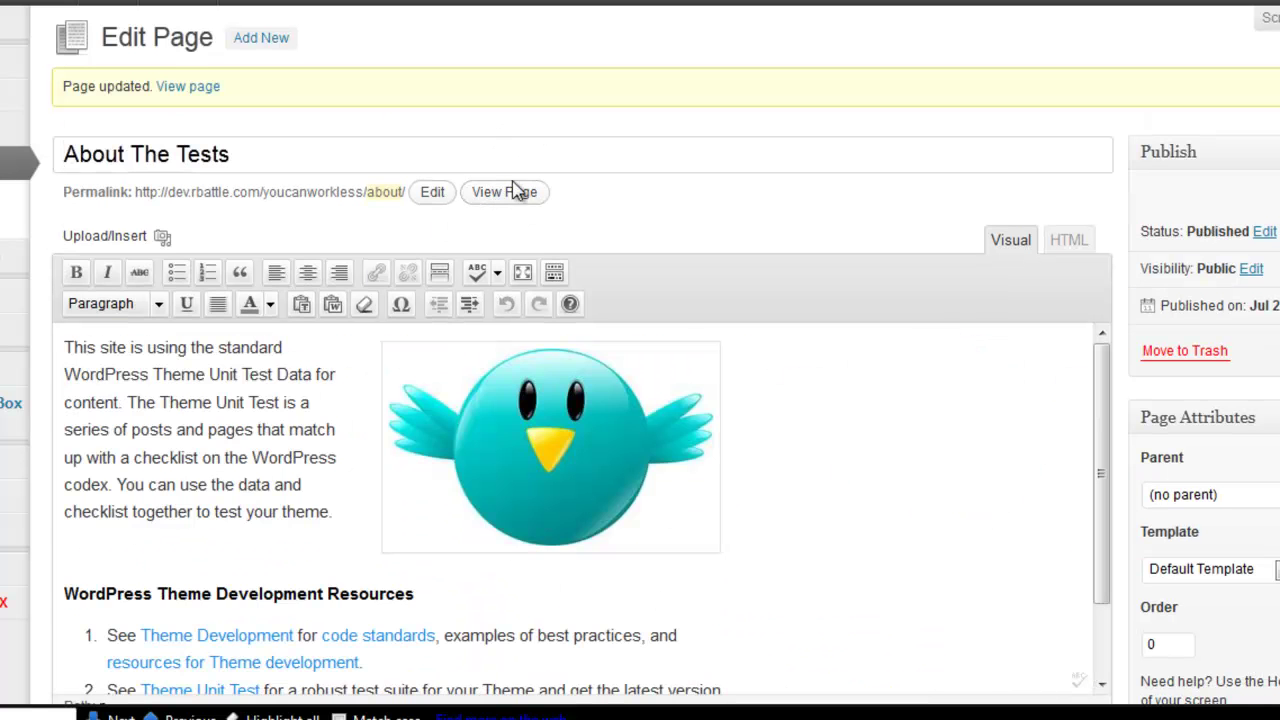
Step: View the live About The Tests page, check the image and text layout, and return to the page editor
left_click(512, 199)
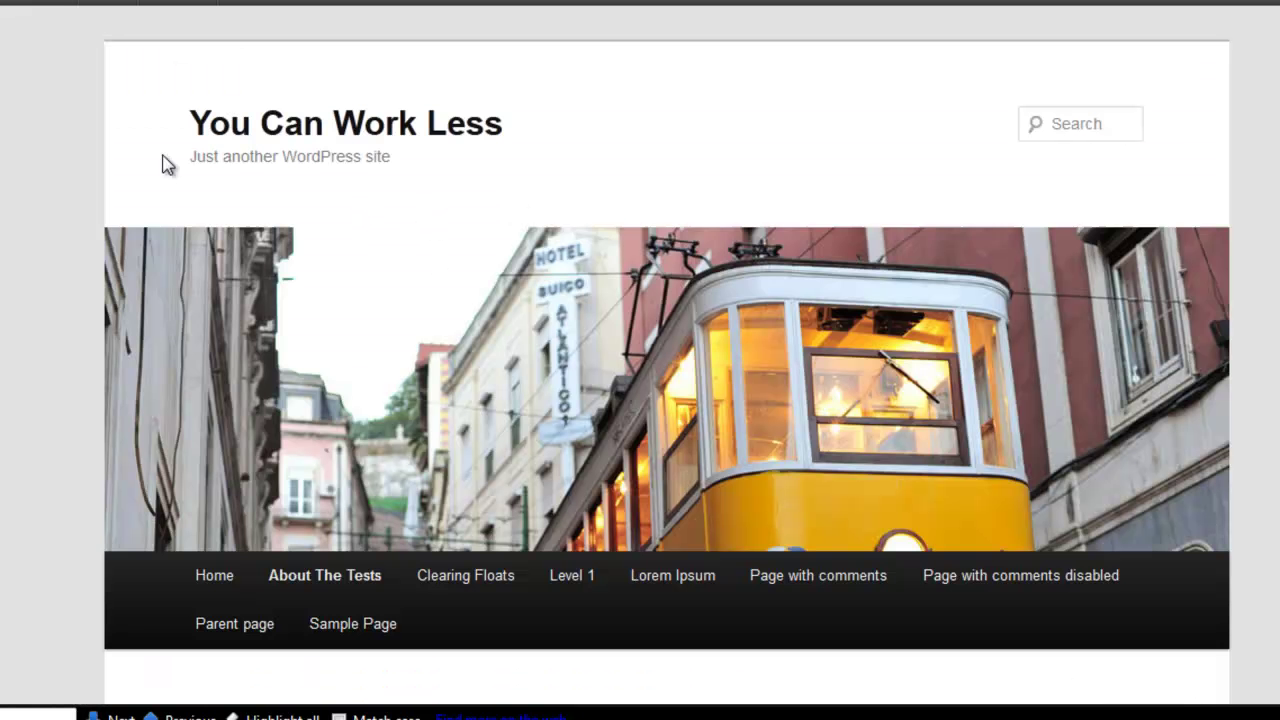
scroll(640, 380, "down", 3)
scroll(640, 380, "down", 6)
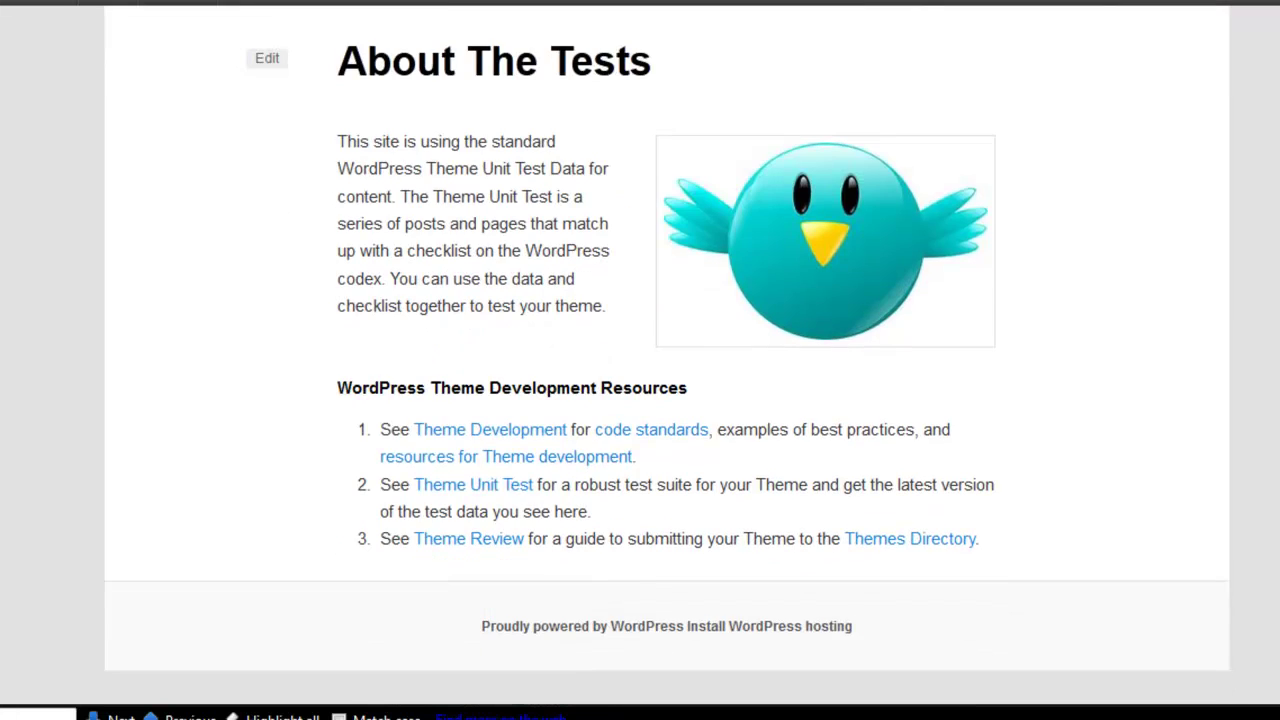
scroll(300, 551, "up", 4)
scroll(300, 551, "down", 2)
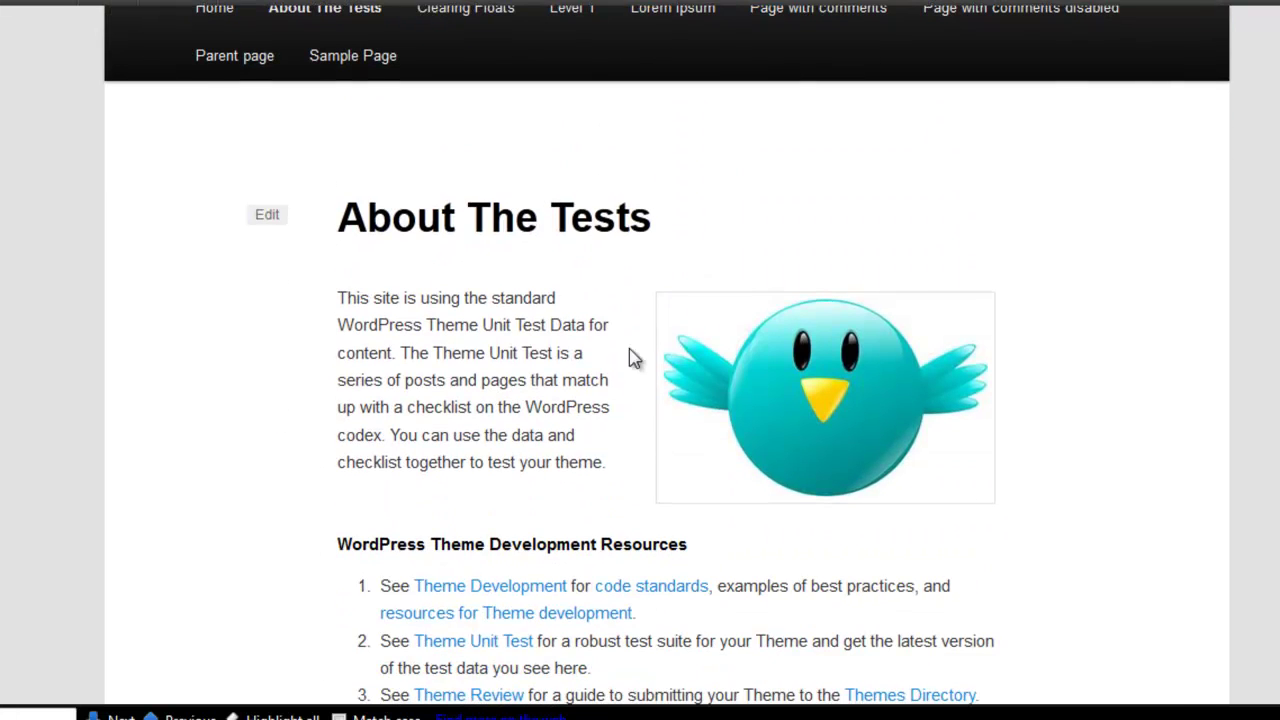
scroll(665, 340, "down", 2)
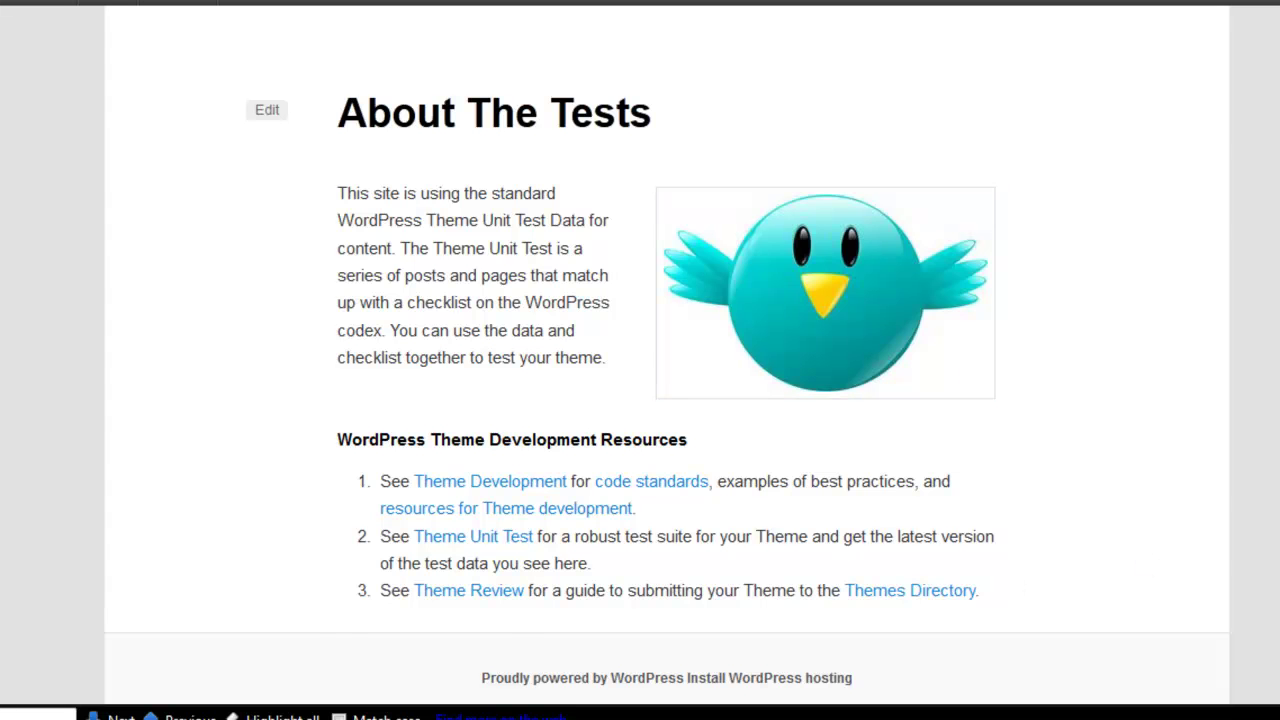
key("alt+Left")
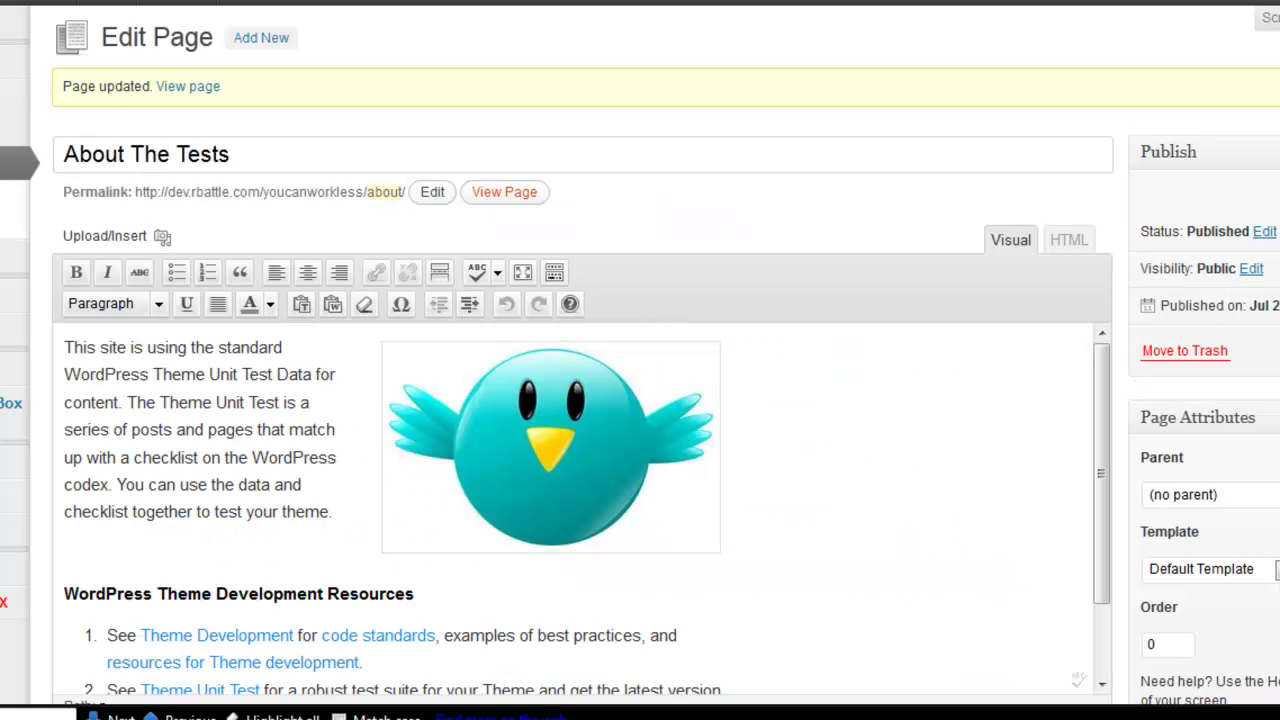
Step: Examine the page content's HTML source, including the image tag and list links, and return to the visual view
scroll(640, 400, "down", 1)
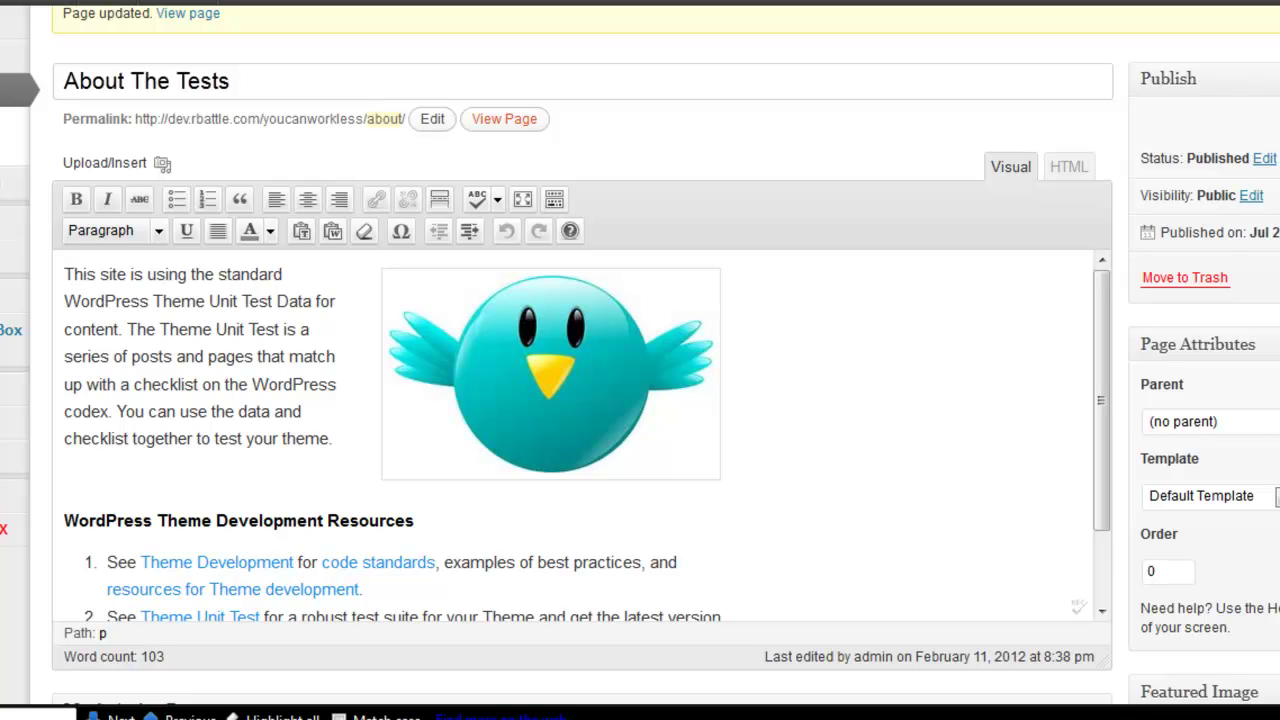
left_click(1068, 172)
left_click_drag(77, 247, 671, 497)
left_click(671, 497)
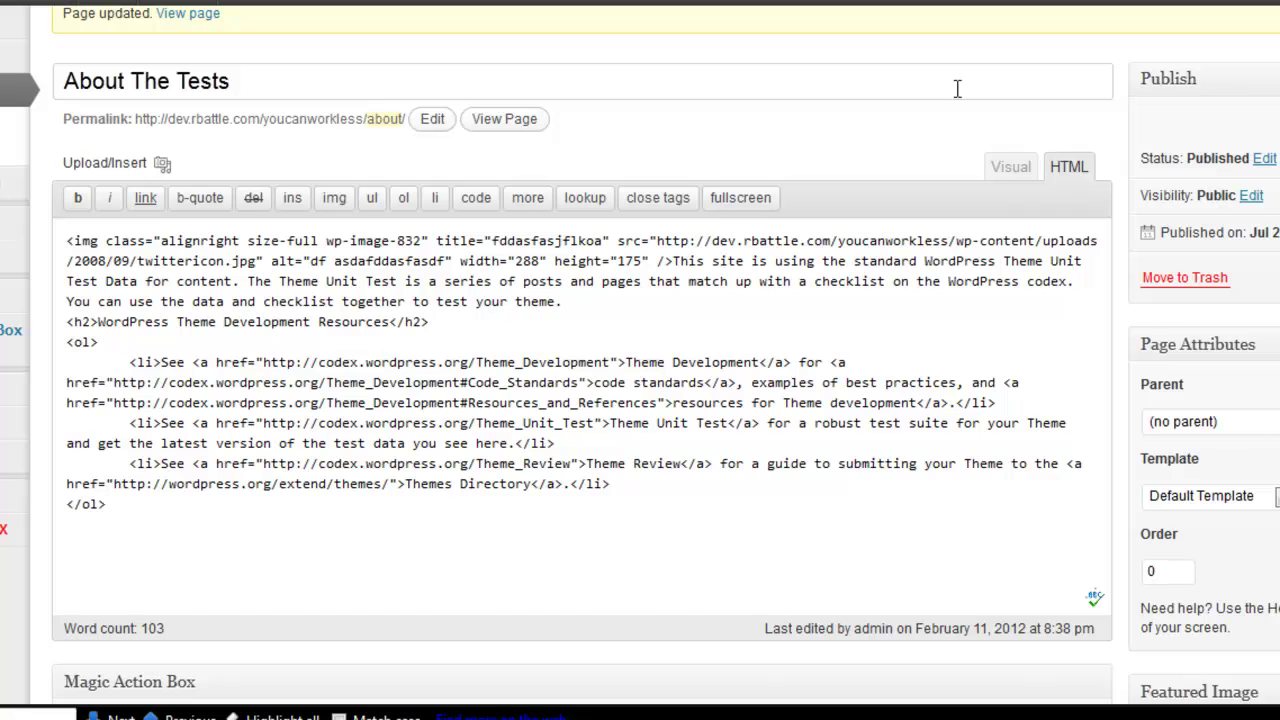
left_click(1010, 166)
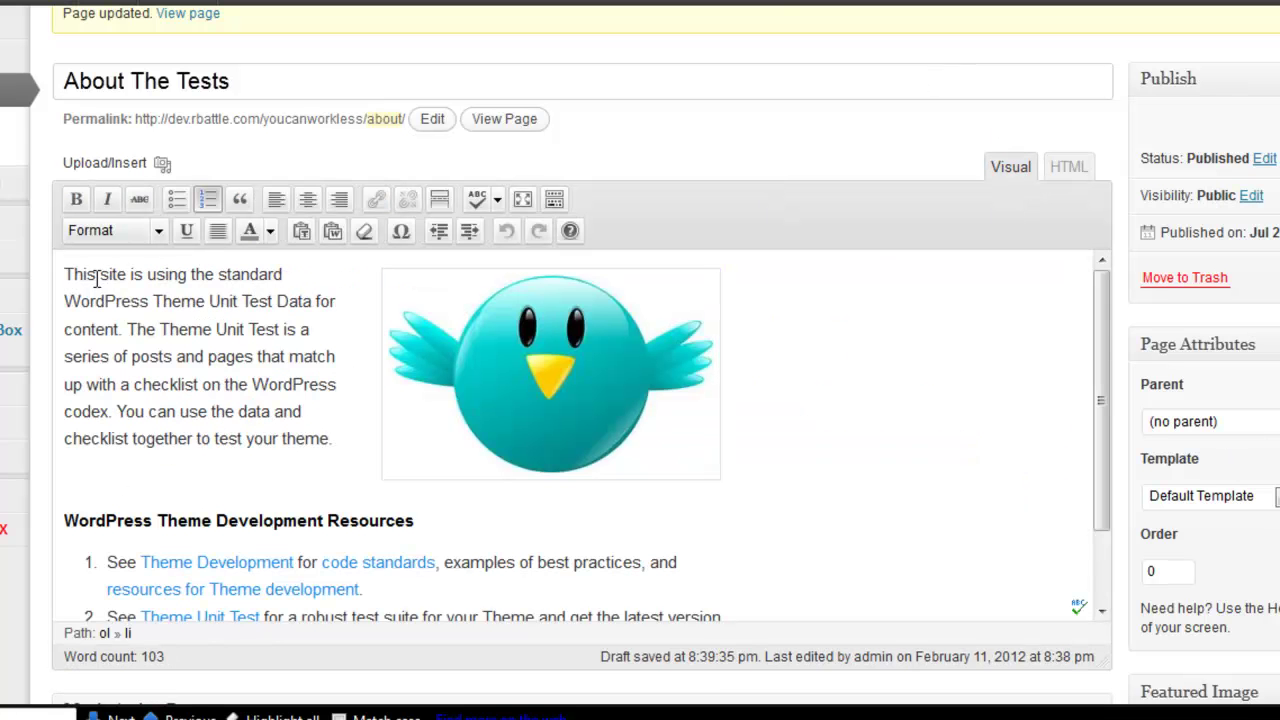
left_click_drag(101, 275, 291, 278)
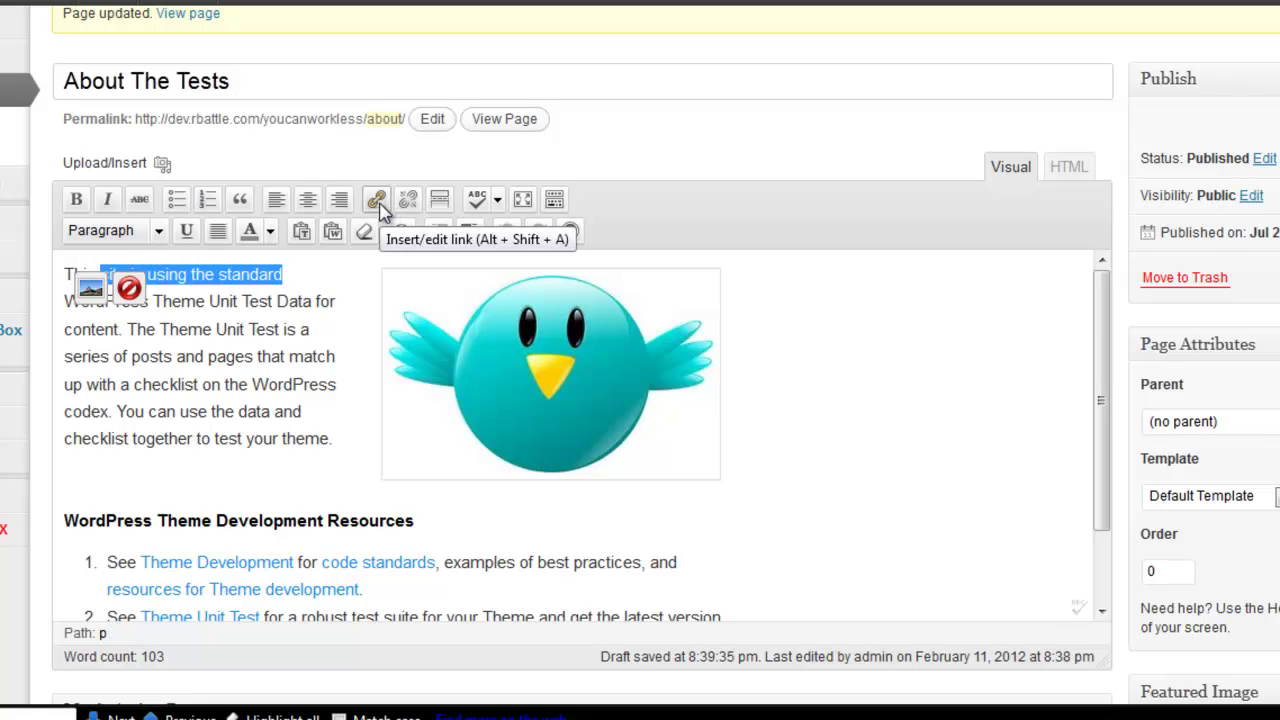
left_click(377, 203)
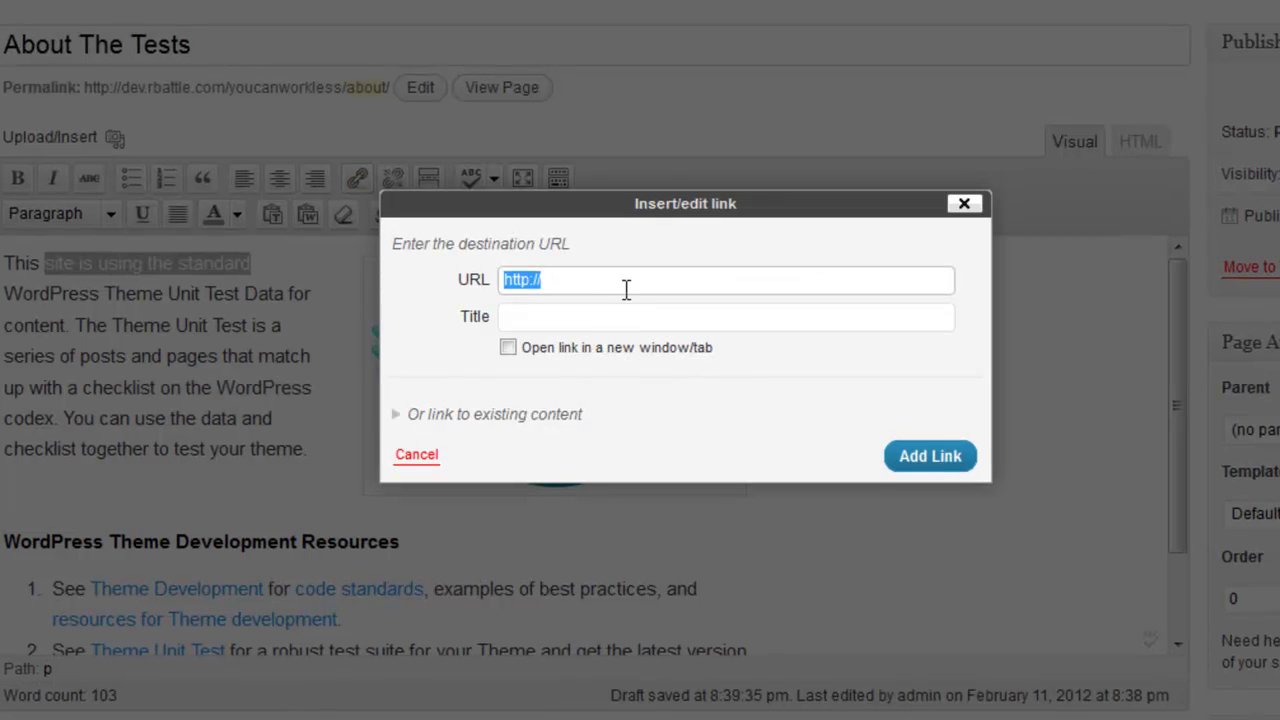
left_click(632, 285)
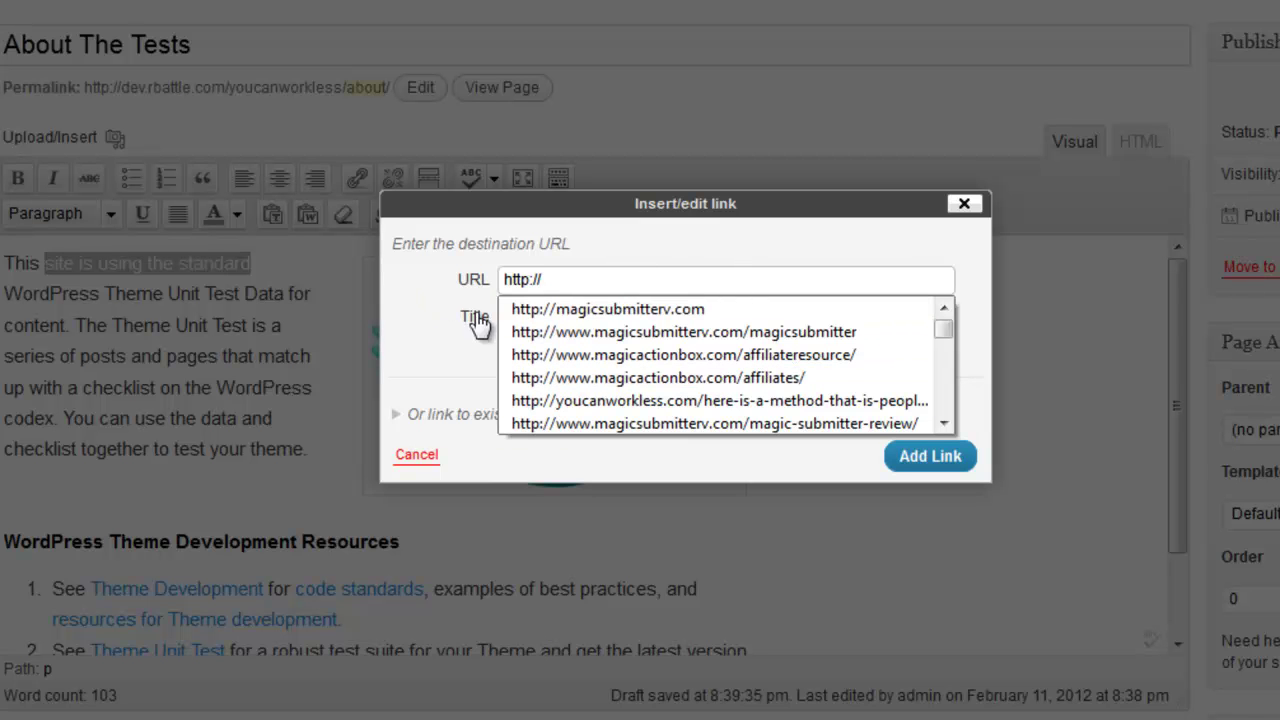
left_click(643, 378)
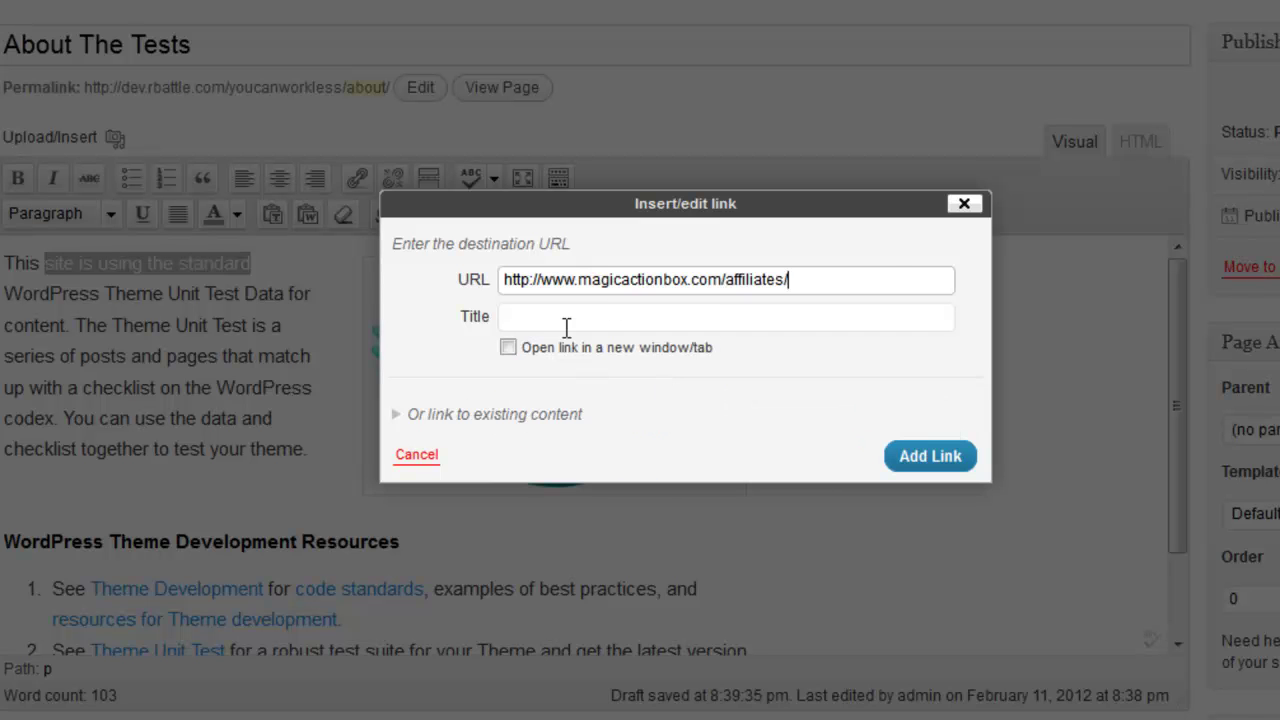
left_click(776, 315)
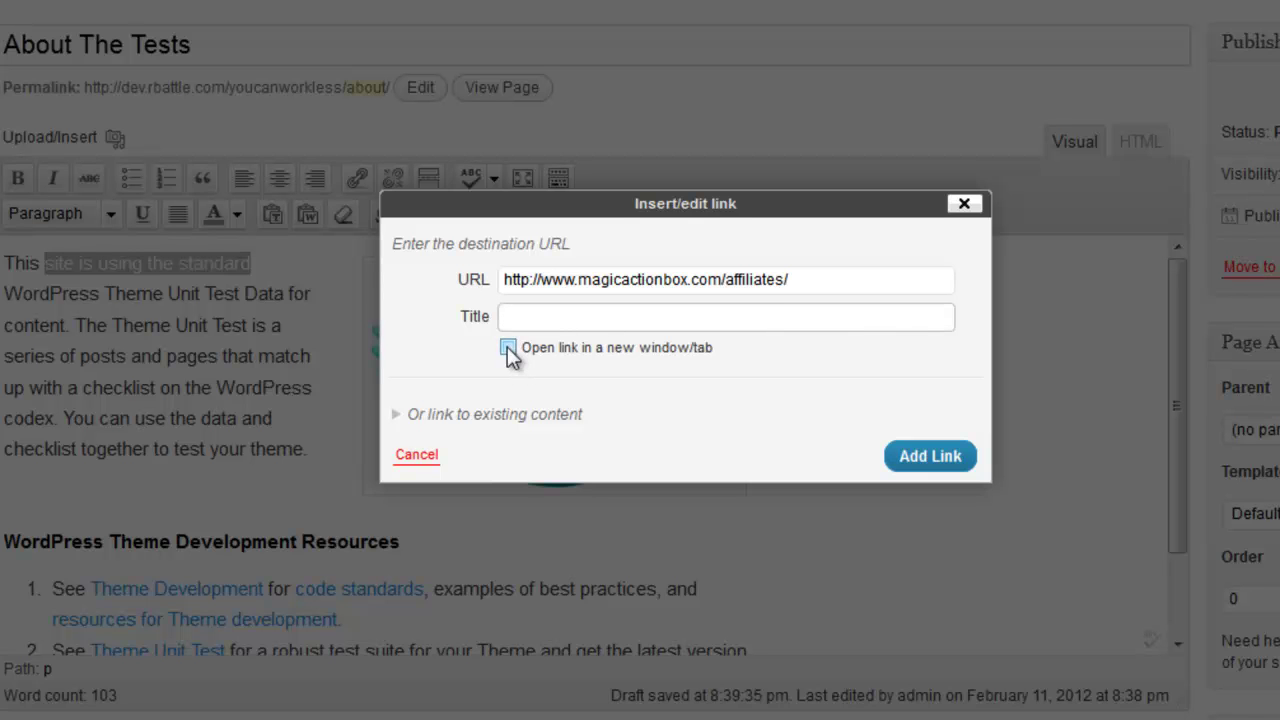
Step: Point the link to the existing Sample Page instead, review its URL and title, and add the link
left_click(483, 416)
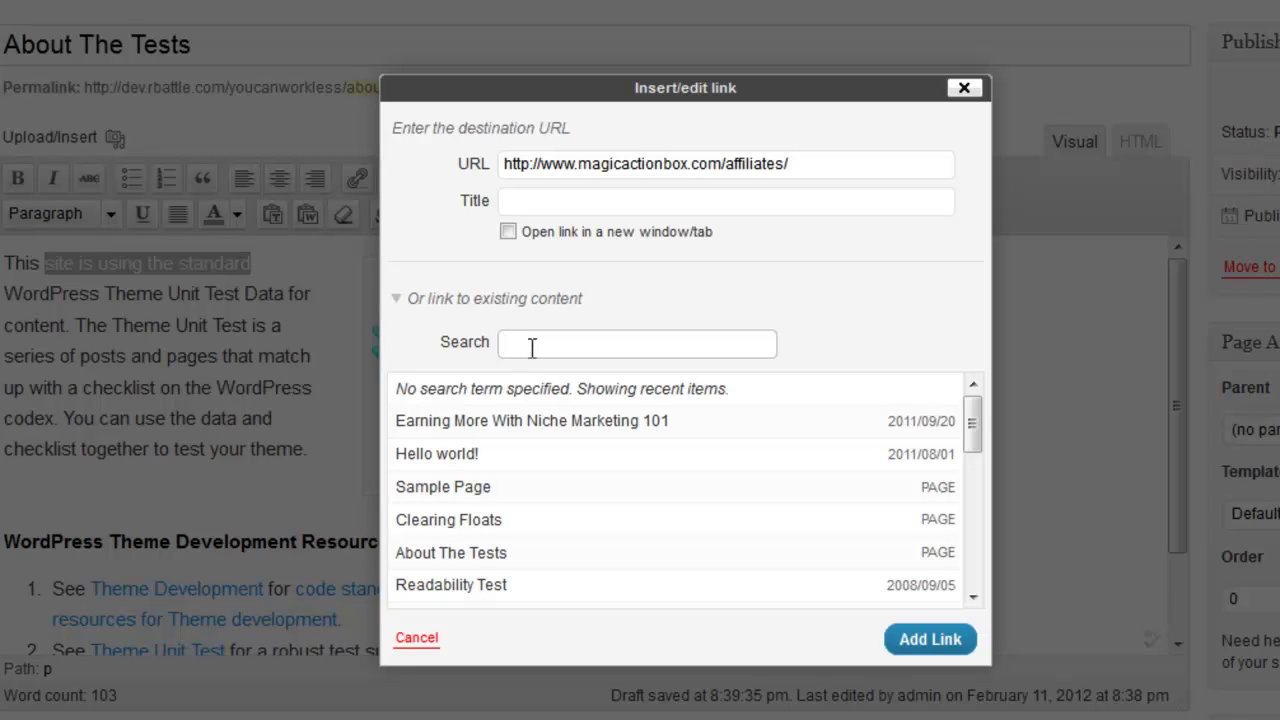
mouse_move(976, 427)
left_mouse_down()
mouse_move(975, 532)
mouse_move(980, 428)
left_mouse_up()
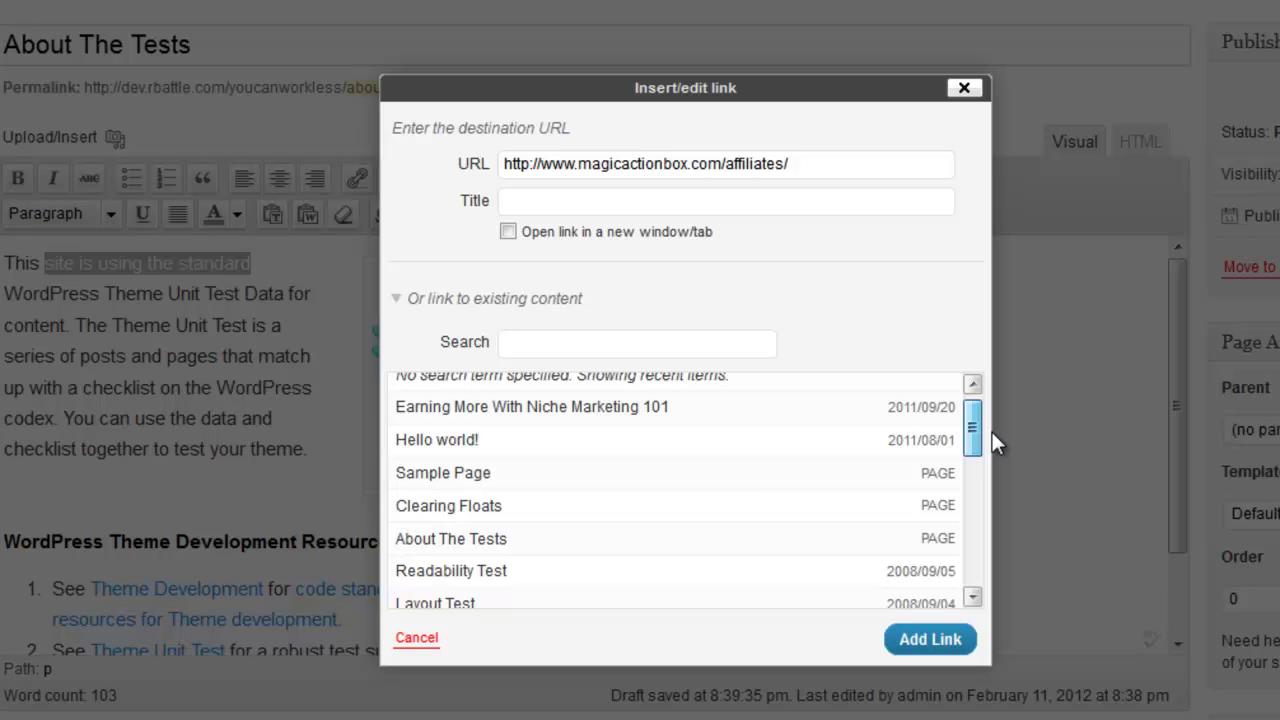
left_click(612, 477)
left_click_drag(905, 166, 446, 165)
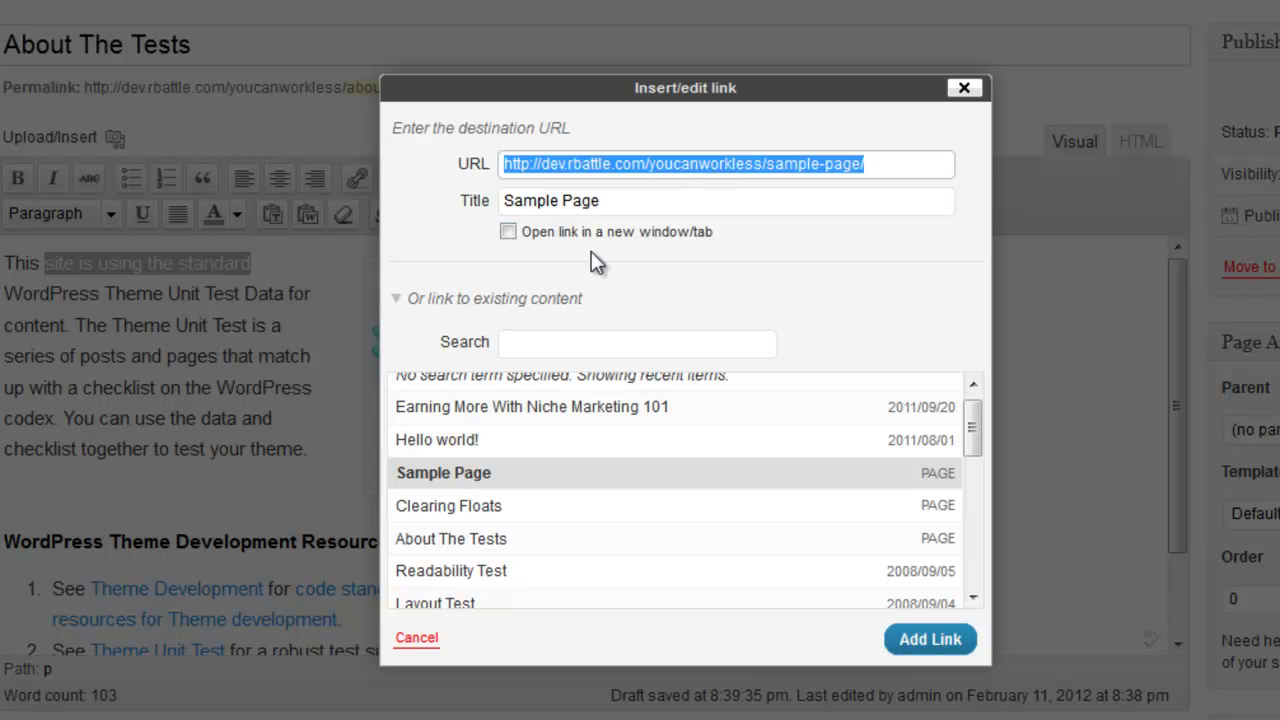
left_click_drag(654, 203, 440, 205)
left_click_drag(919, 174, 480, 172)
left_click(930, 640)
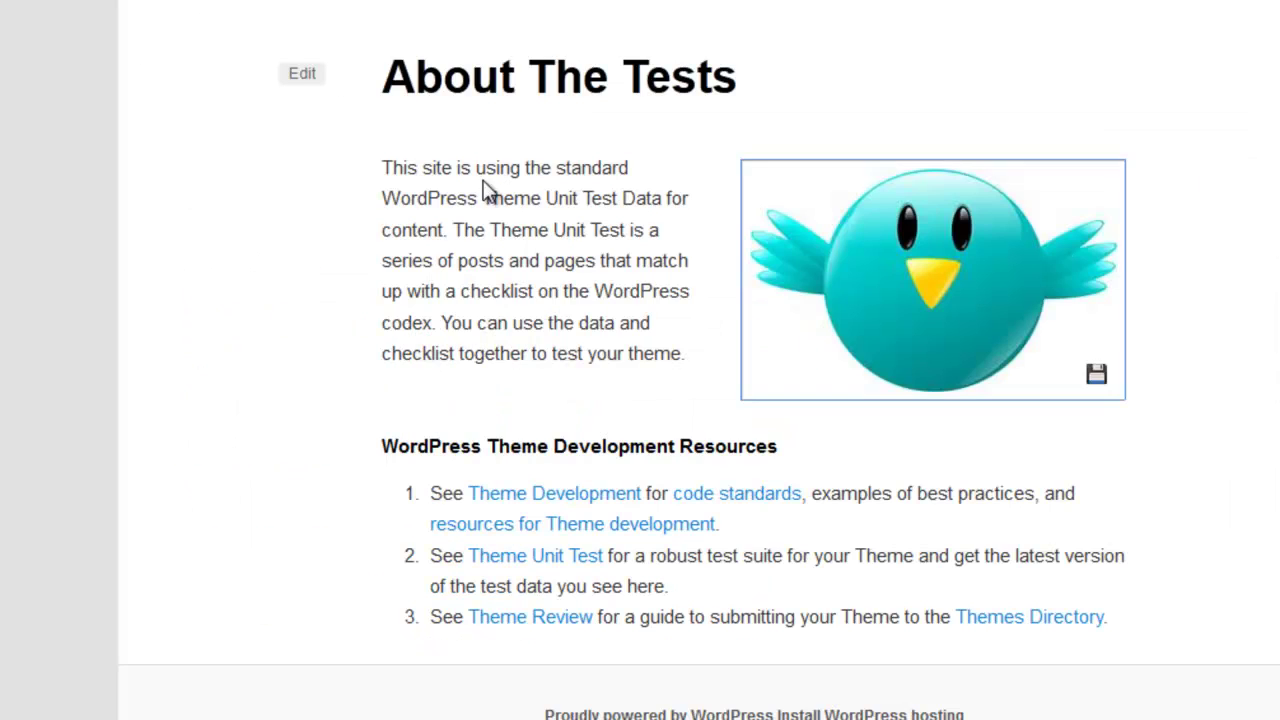
Step: Reload the live About The Tests page, follow the new link, and look over the Sample Page
key("F5")
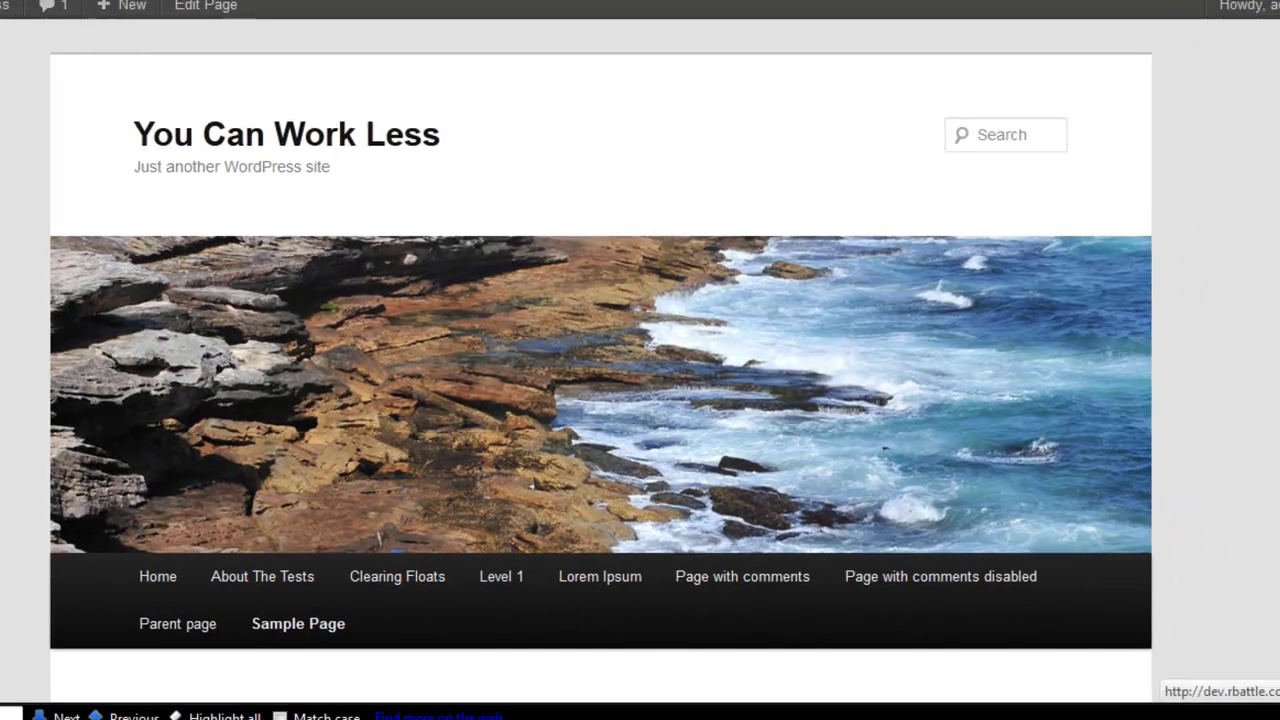
scroll(640, 400, "down", 5)
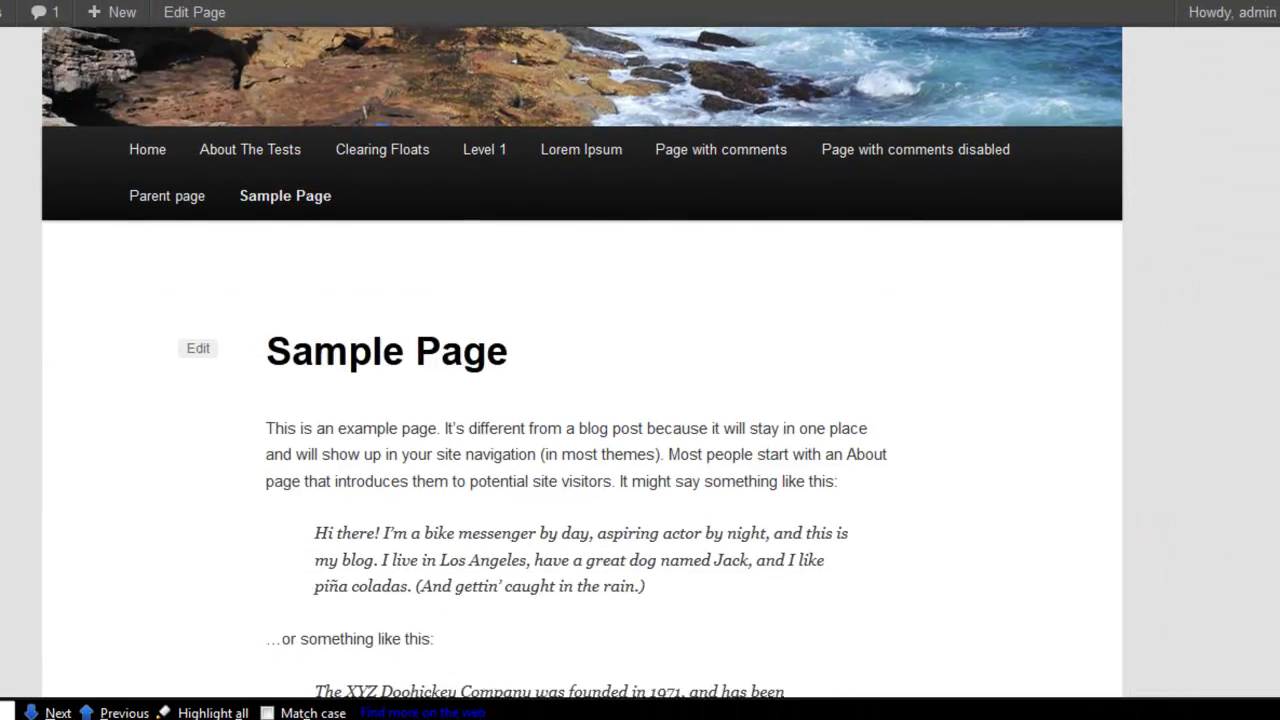
scroll(640, 400, "down", 1)
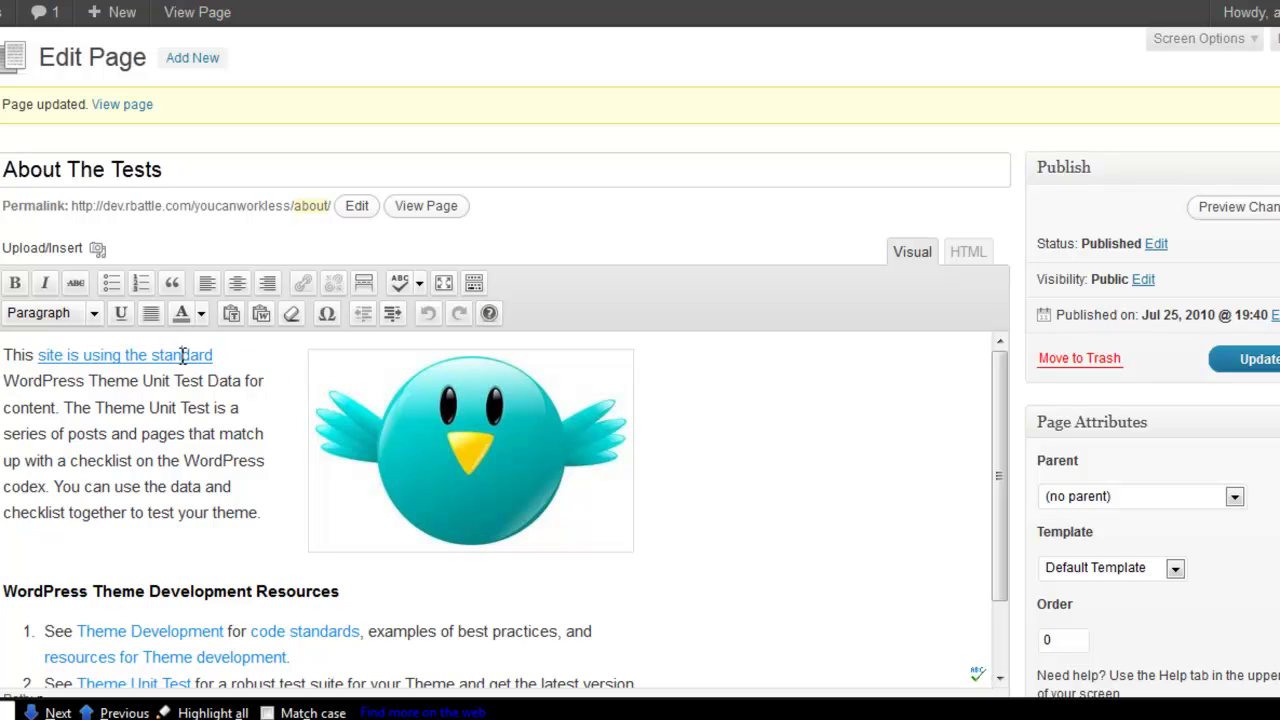
left_click(183, 355)
left_click_drag(214, 355, 50, 355)
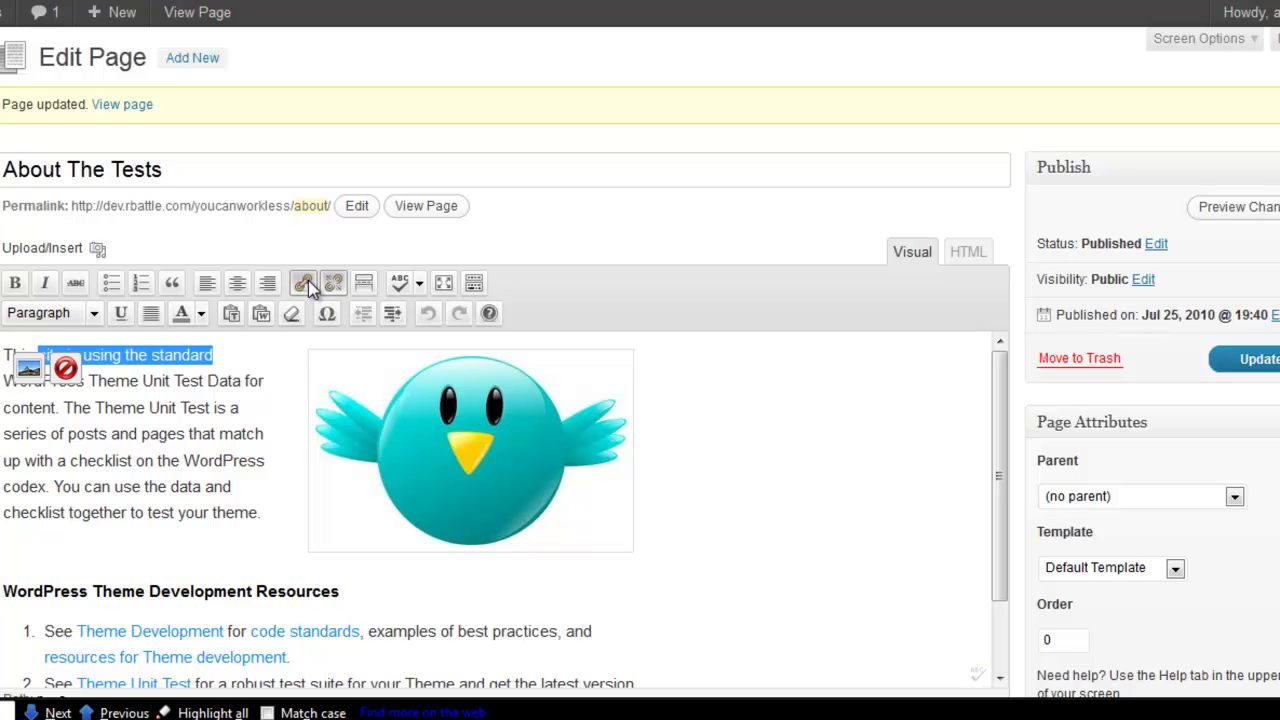
left_click(305, 283)
left_click(545, 167)
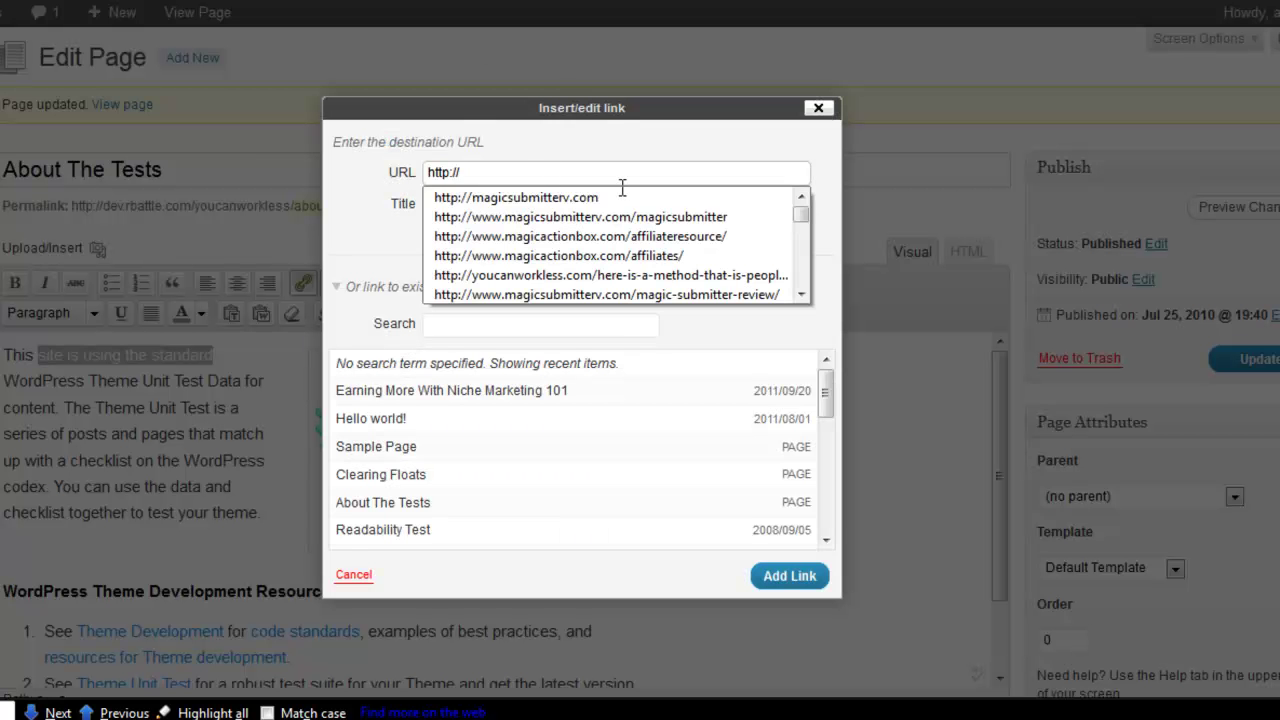
left_click(616, 255)
left_click_drag(670, 172, 616, 172)
key("BackSpace")
left_click(789, 576)
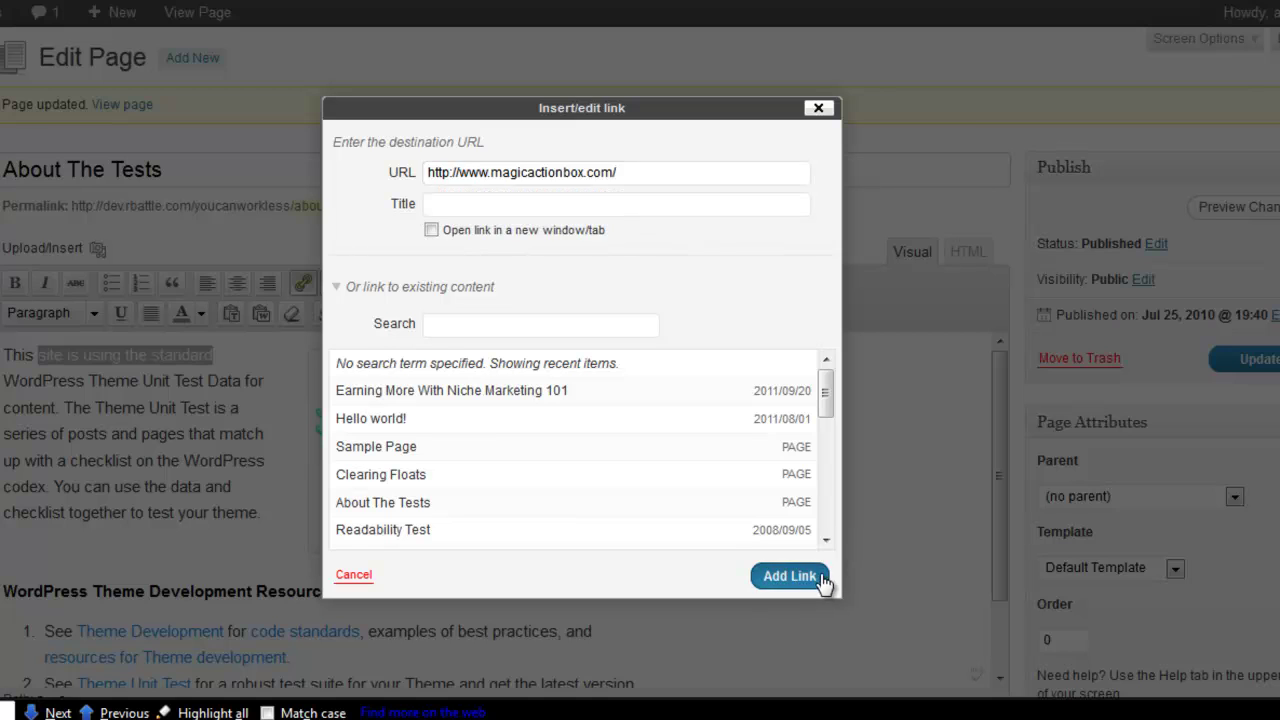
left_click(1258, 359)
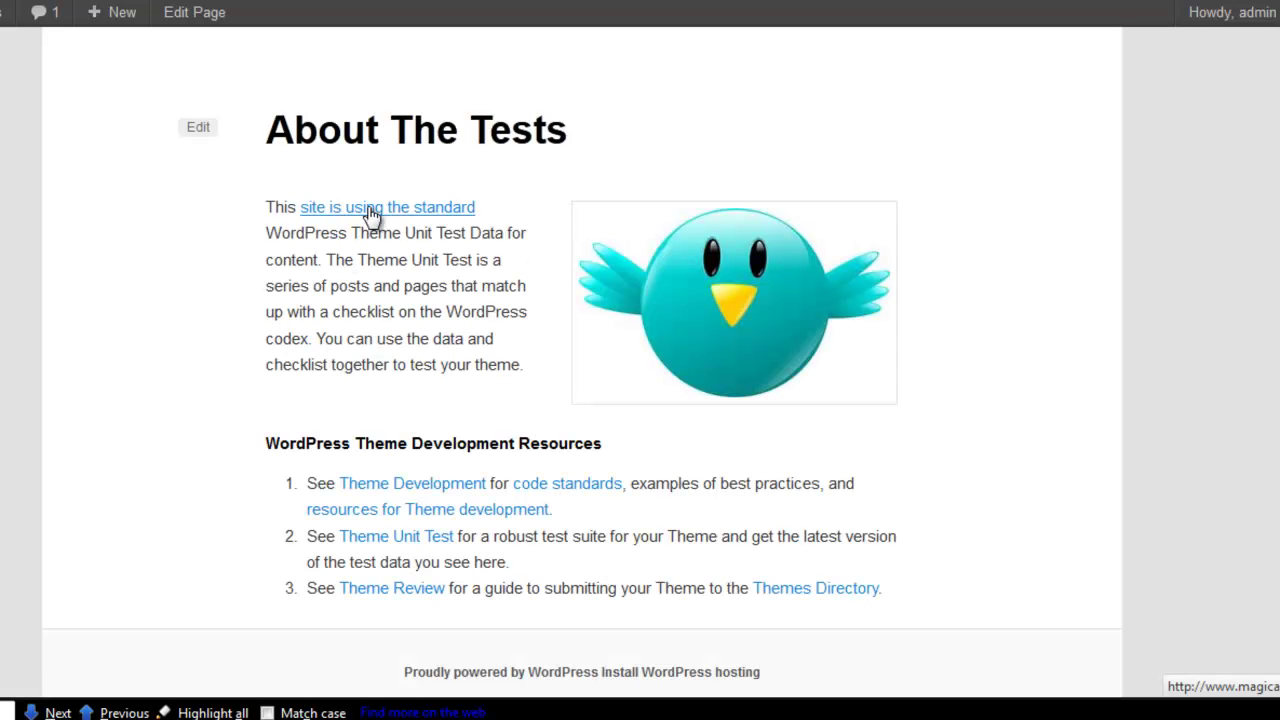
Step: Follow the opening paragraph's link on the live About The Tests page and look over the Magic Action Box home page
left_click(370, 215)
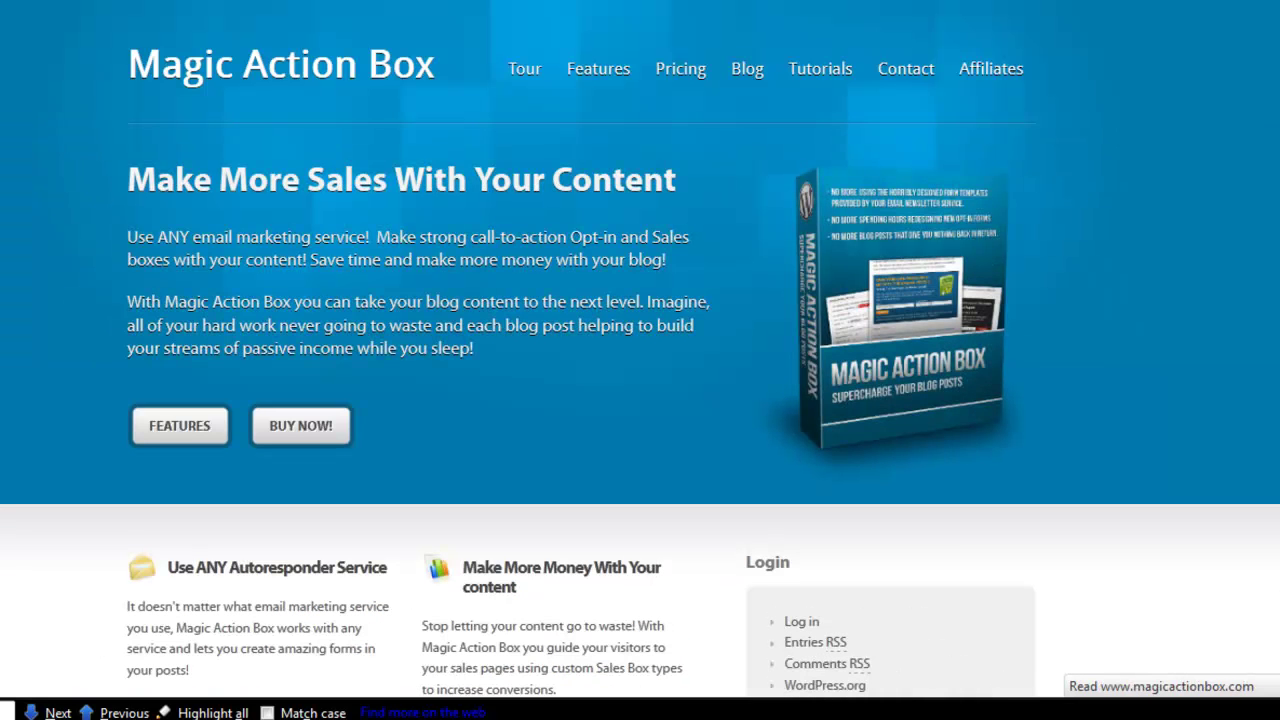
scroll(640, 360, "down", 5)
scroll(640, 360, "up", 5)
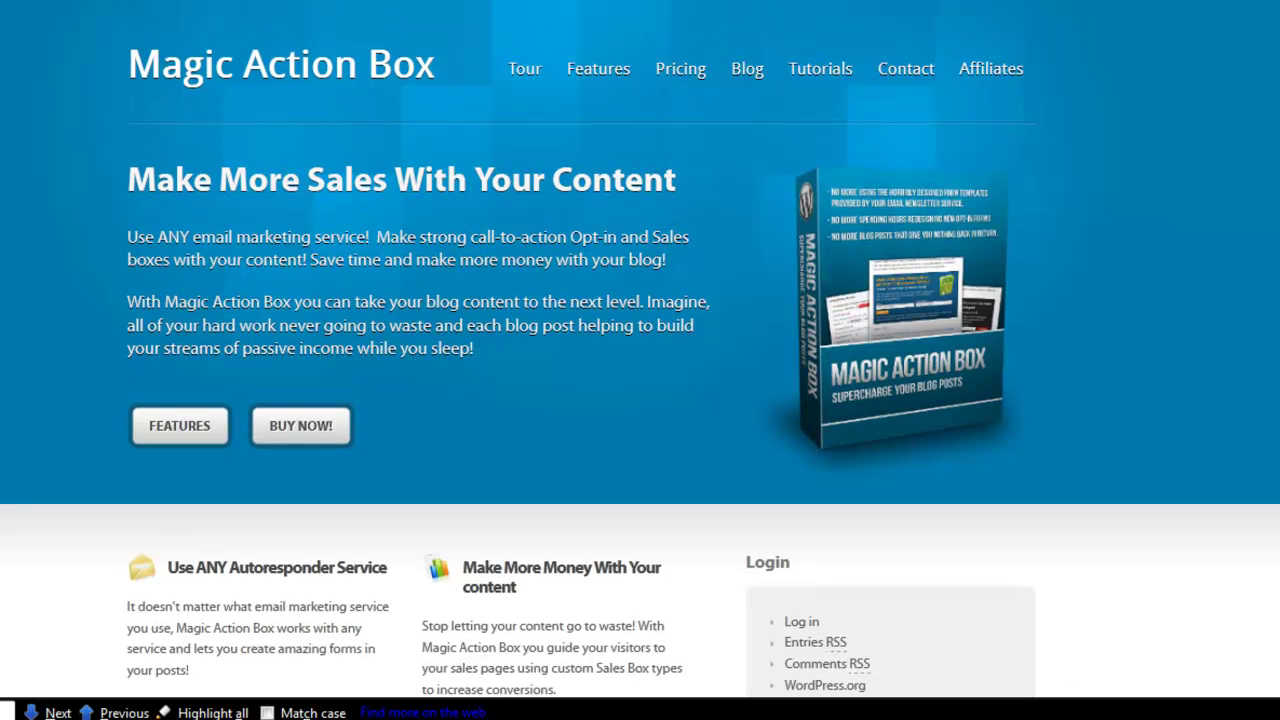
Step: Return to the About The Tests page editor and update the page again
key("ctrl+Tab")
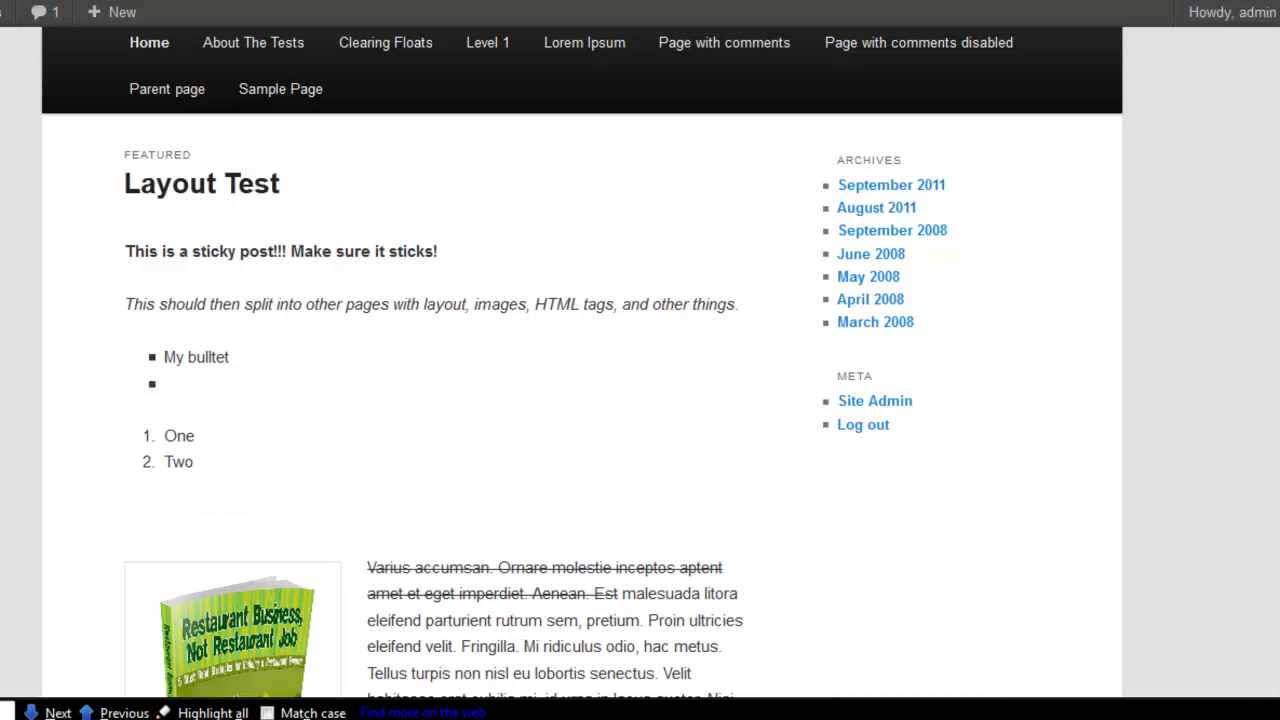
key("ctrl+Tab")
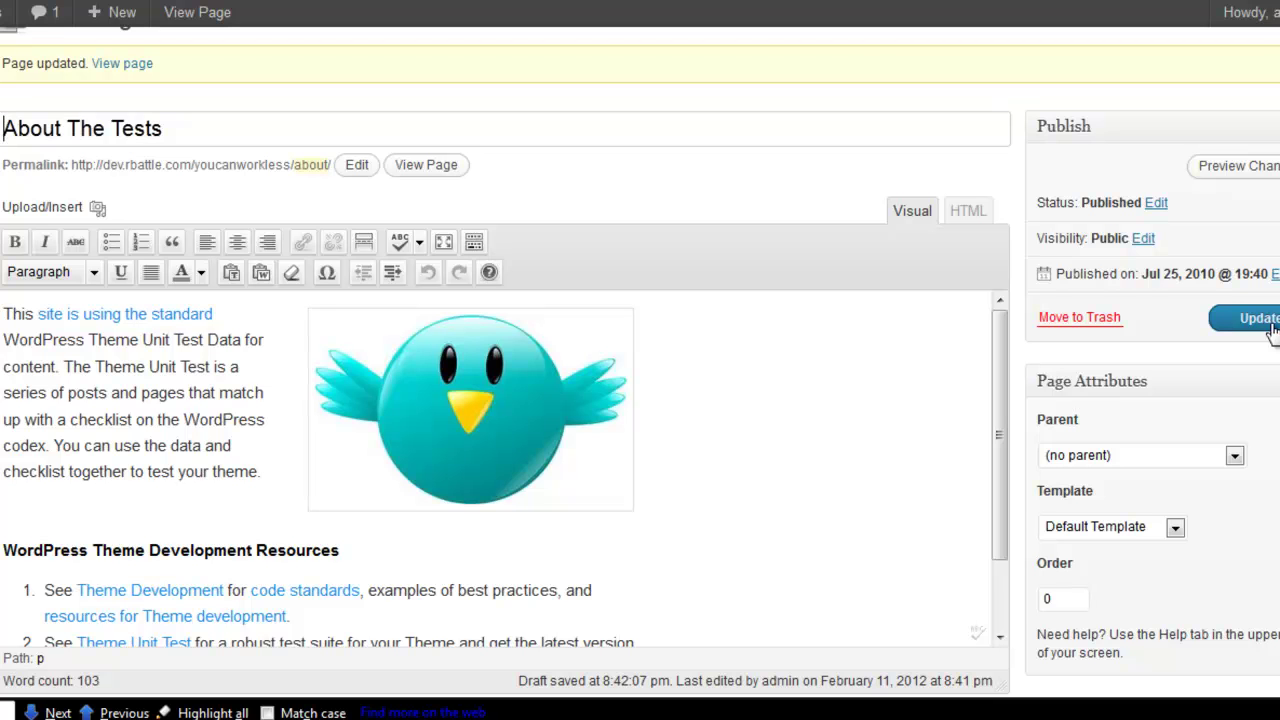
left_click(1260, 320)
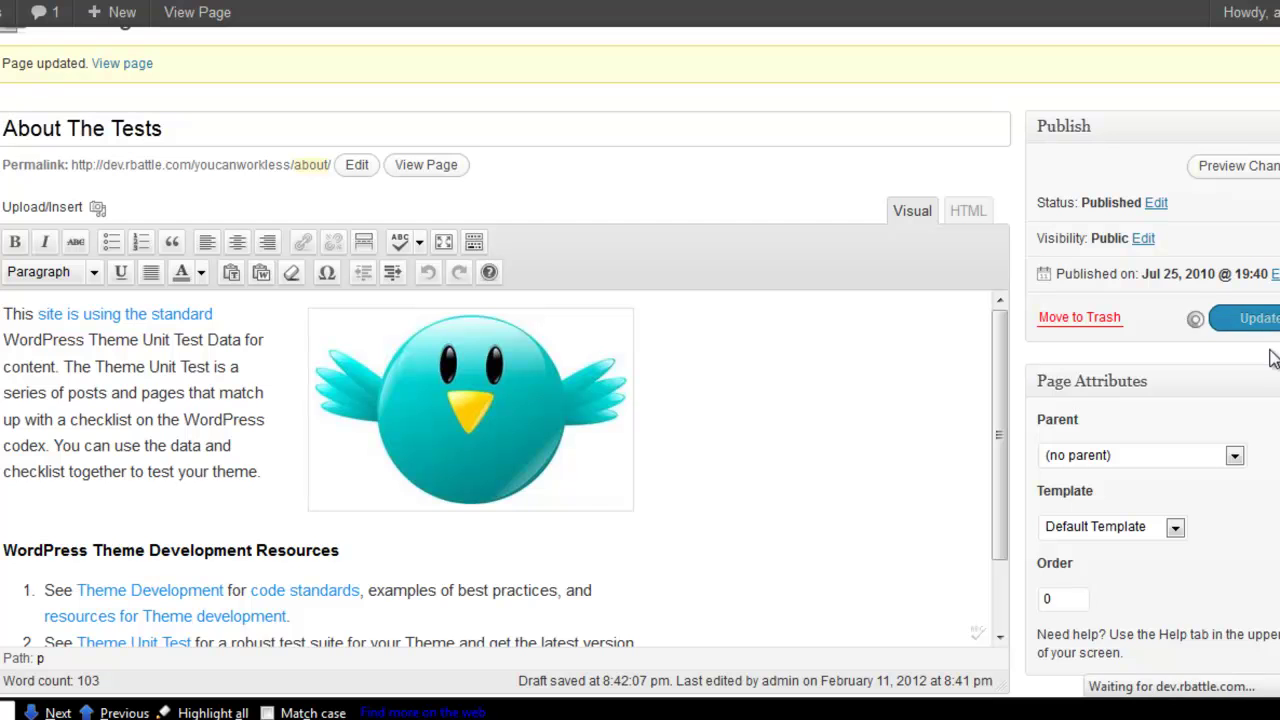